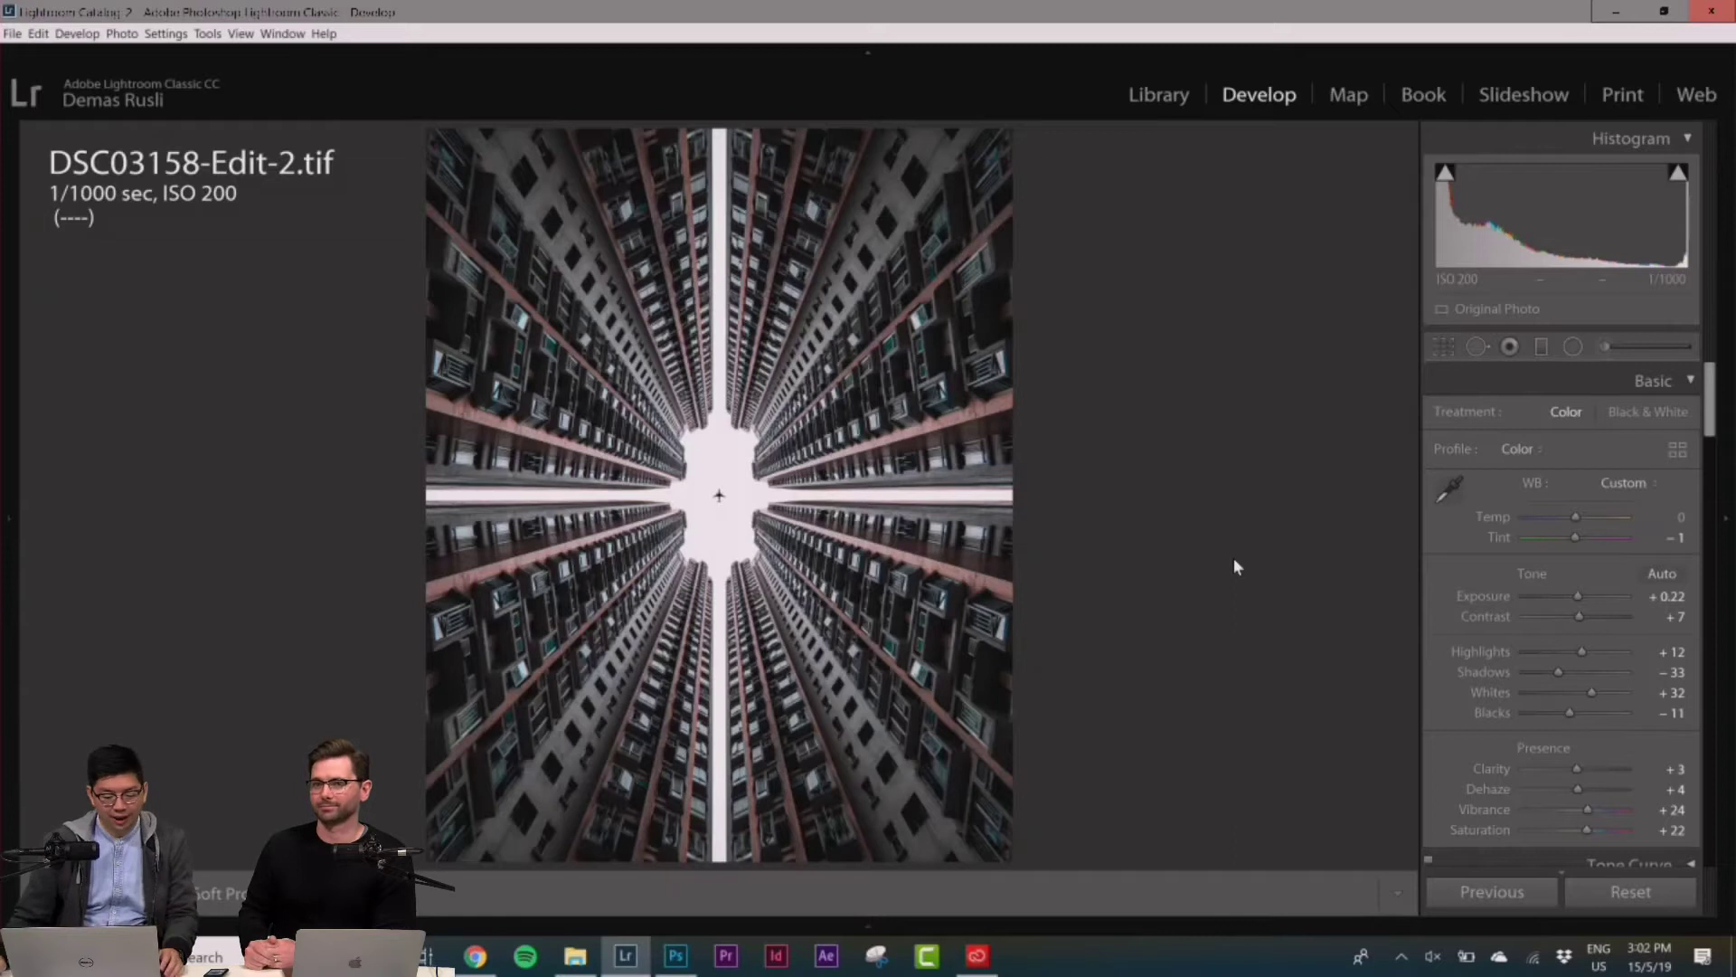
# Open the unedited DSC03158.ARW copy and set Exposure to +2.02, Contrast +27, Highlights +14, Shadows +5 and Whites −12
pyautogui.moveTo(898, 926)
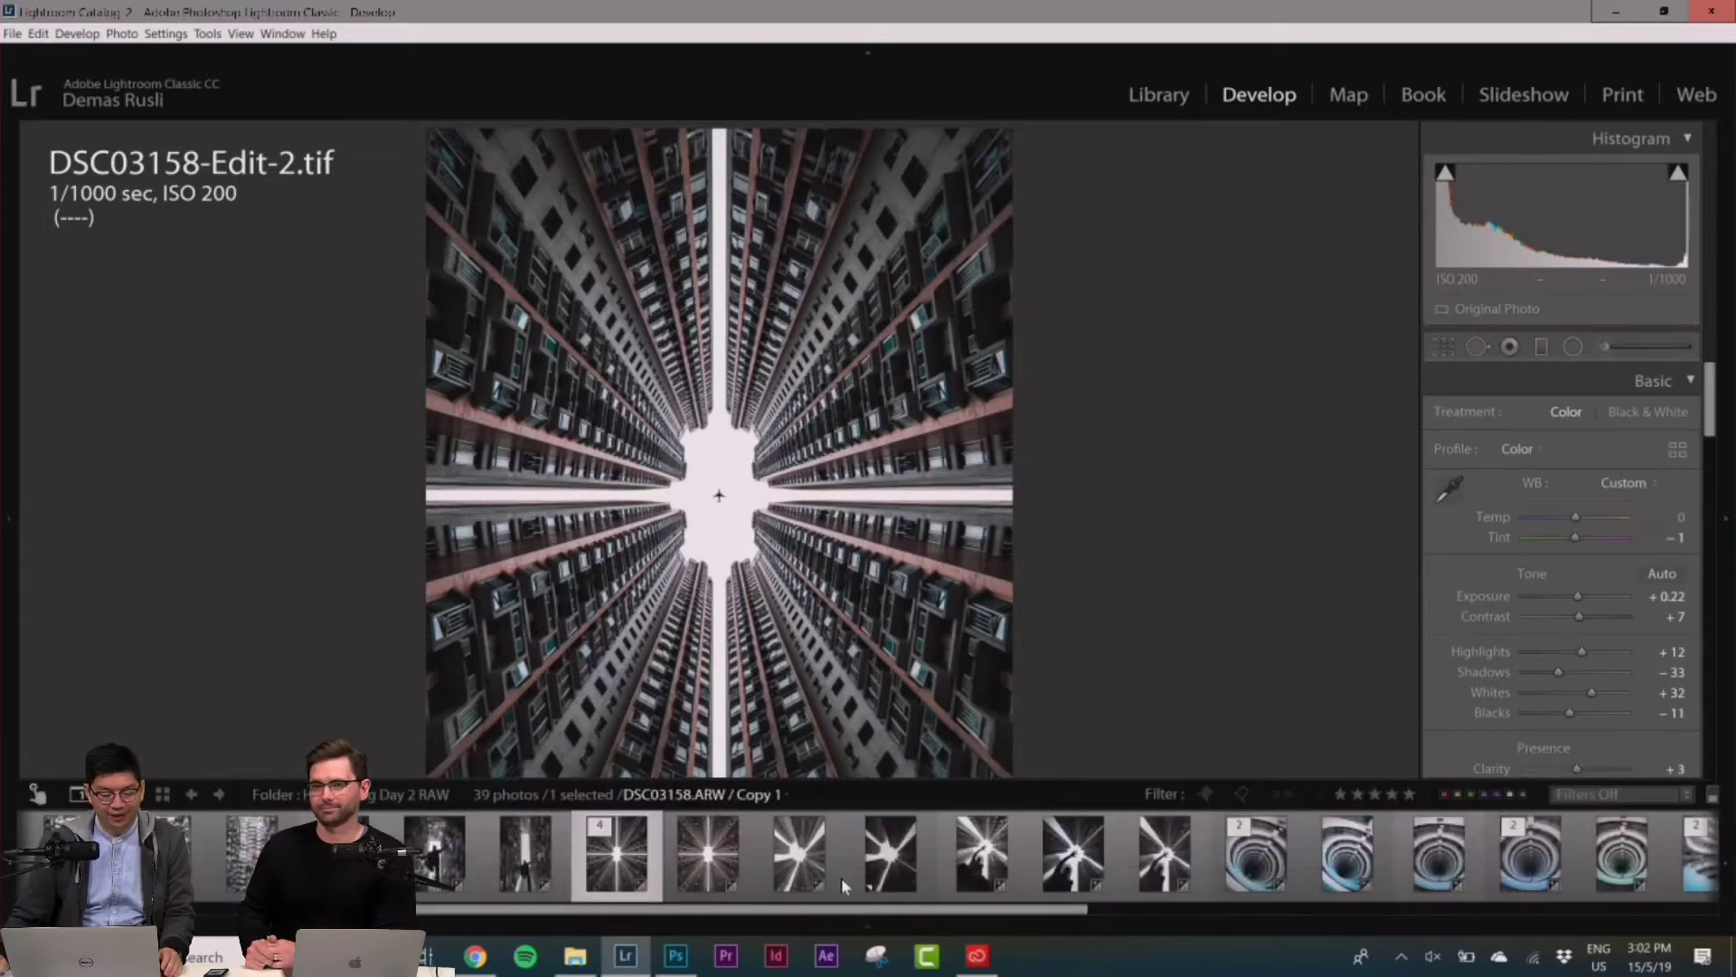
pyautogui.click(891, 855)
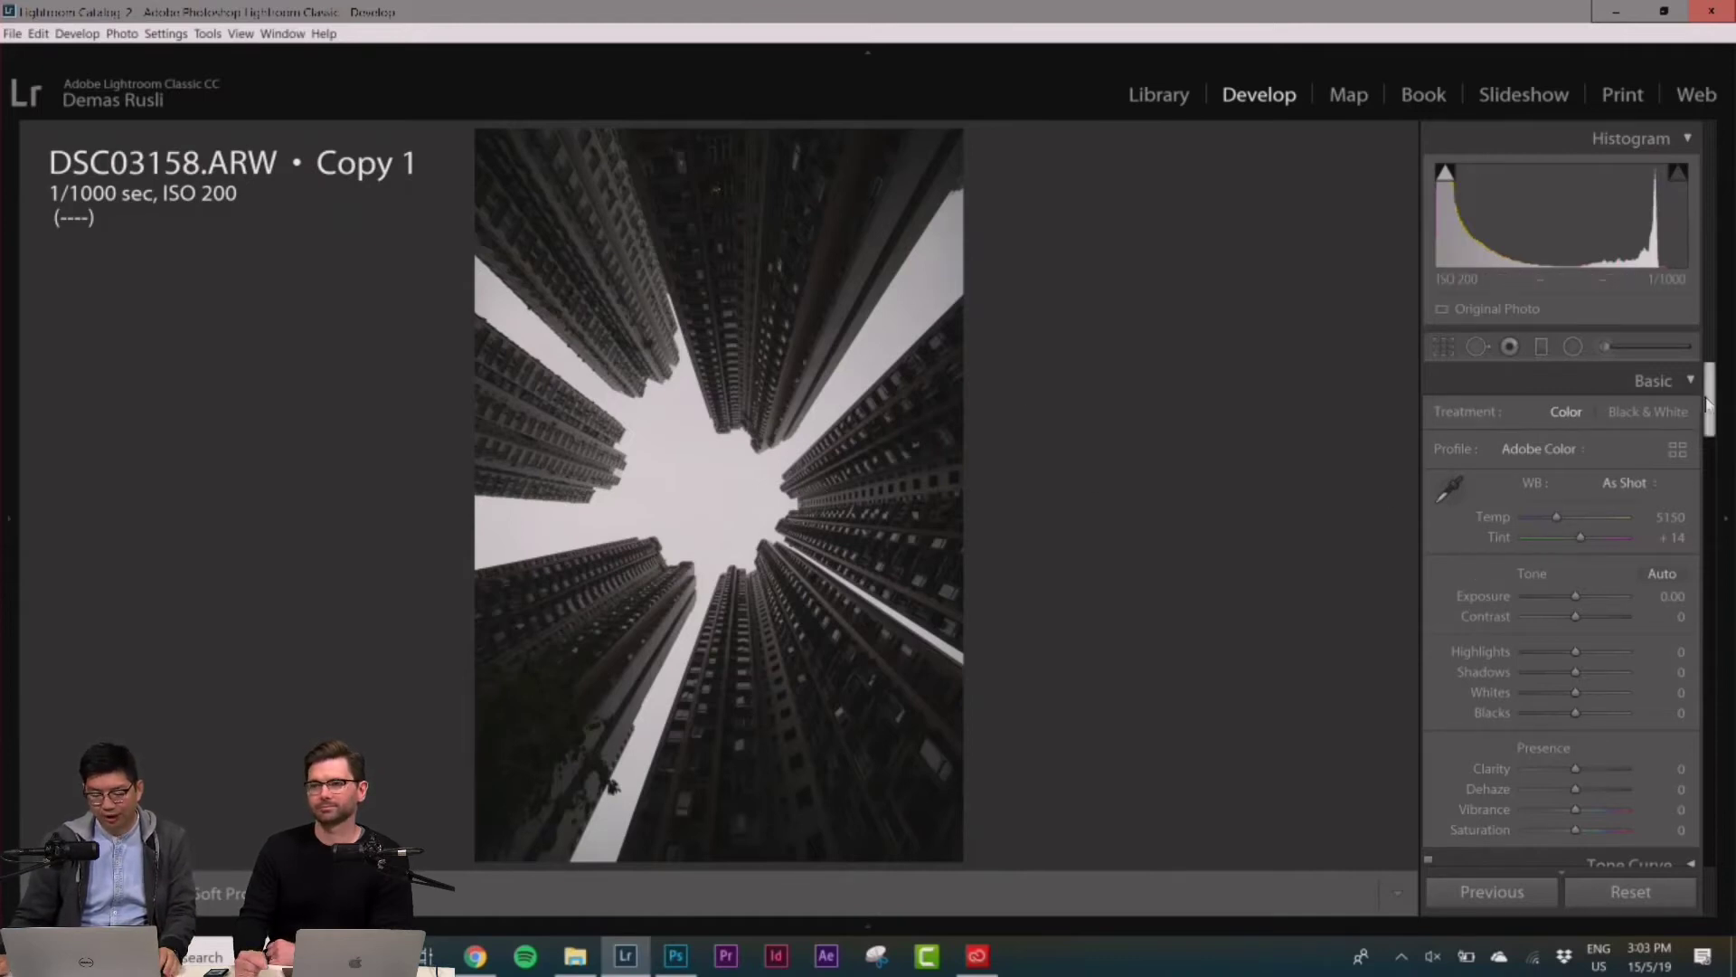
pyautogui.scroll(-2, 1707, 412)
pyautogui.moveTo(1573, 503); pyautogui.dragTo(1595, 495)
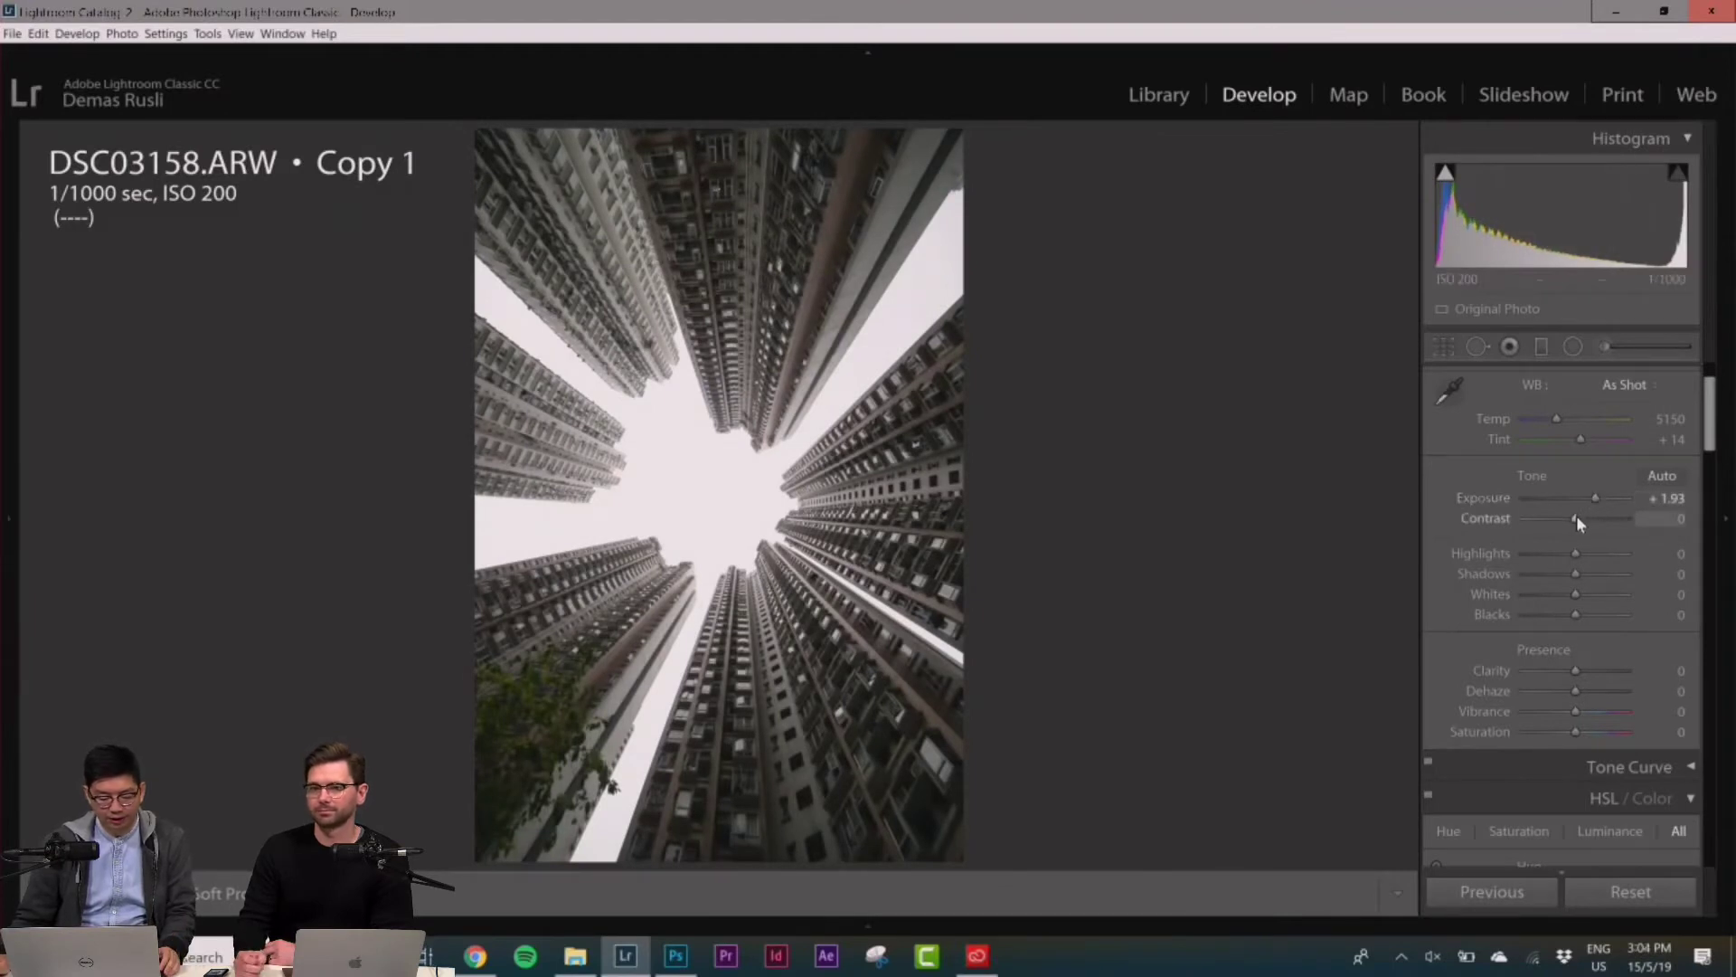
pyautogui.moveTo(1576, 515); pyautogui.dragTo(1579, 574)
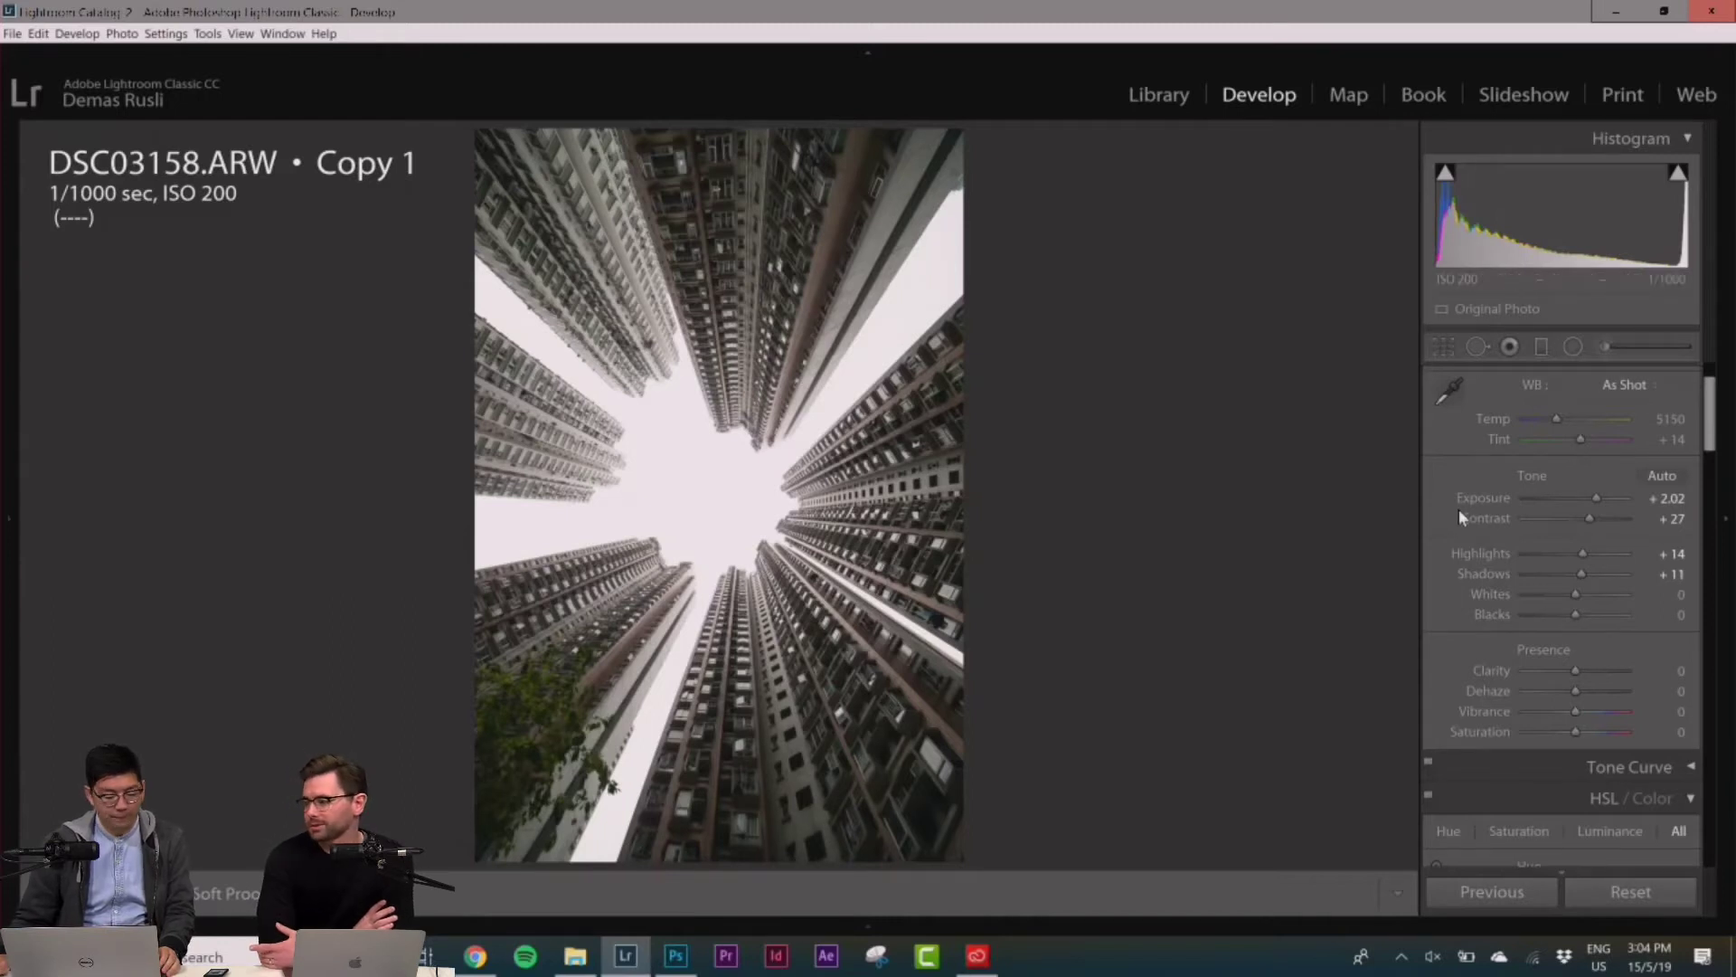
pyautogui.moveTo(1581, 573)
pyautogui.mouseDown()
pyautogui.moveTo(1582, 591)
pyautogui.moveTo(1560, 591)
pyautogui.moveTo(1590, 619)
pyautogui.moveTo(1576, 608)
pyautogui.mouseUp()
# Adjust the photo's presence with Clarity +15, Dehaze +11, Vibrance +14 and Saturation +23
pyautogui.scroll(-3, 1502, 624)
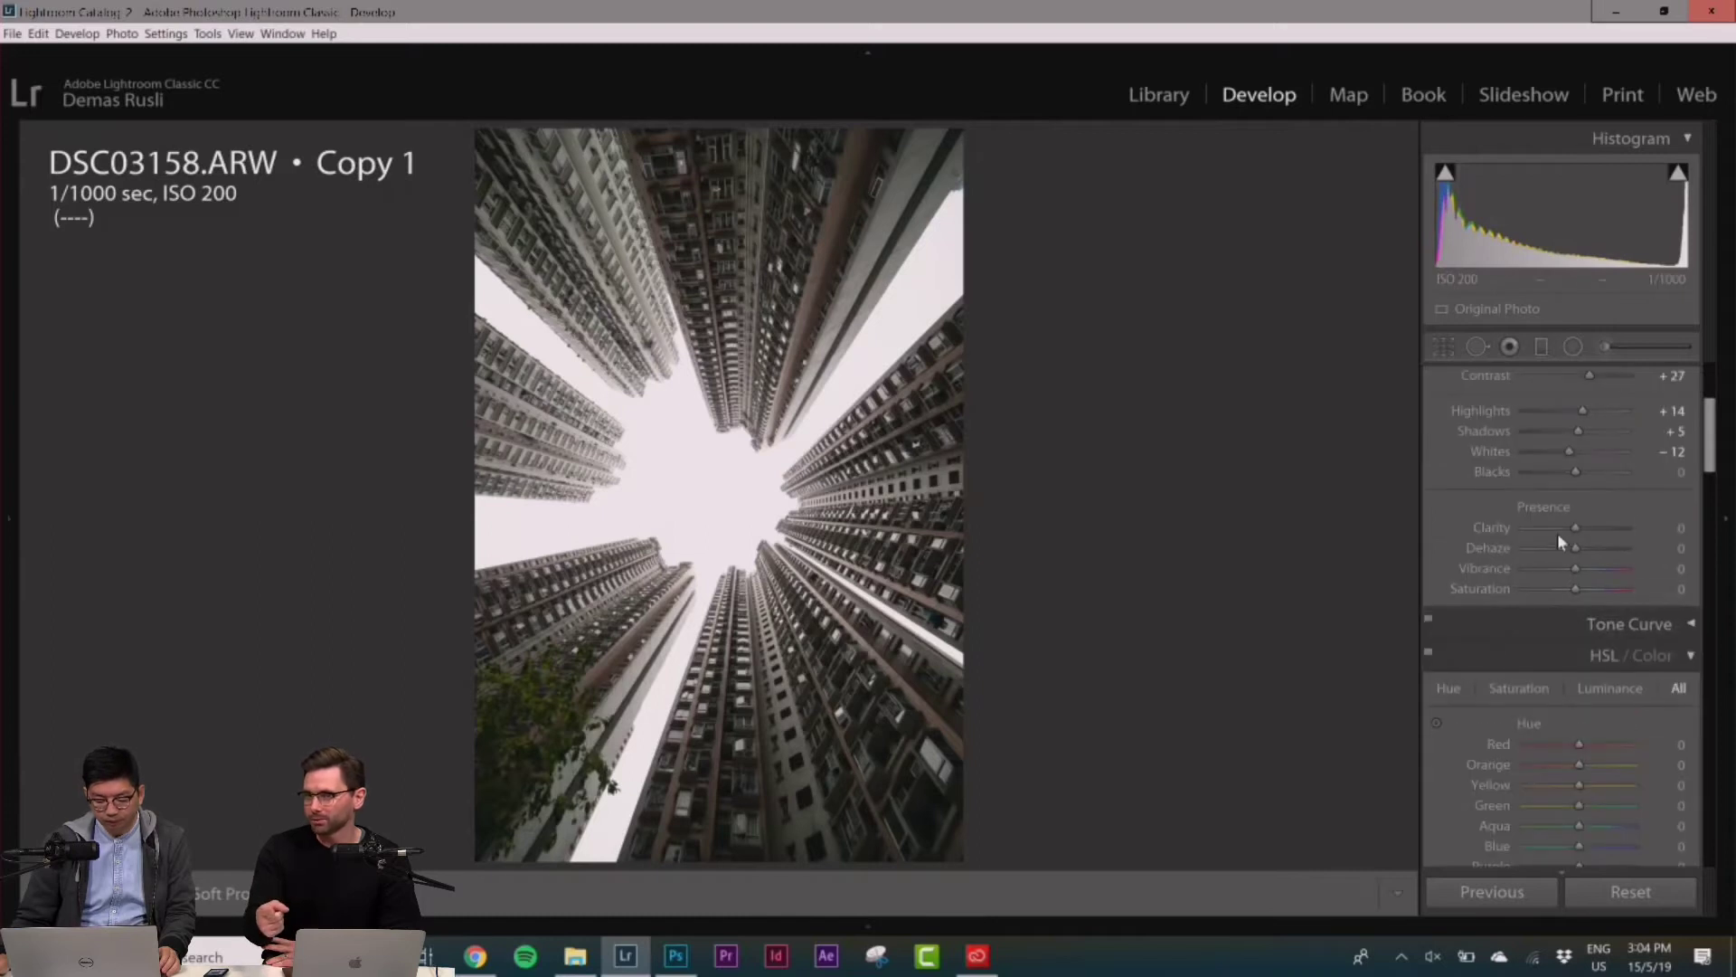
pyautogui.moveTo(1576, 529); pyautogui.dragTo(1581, 525)
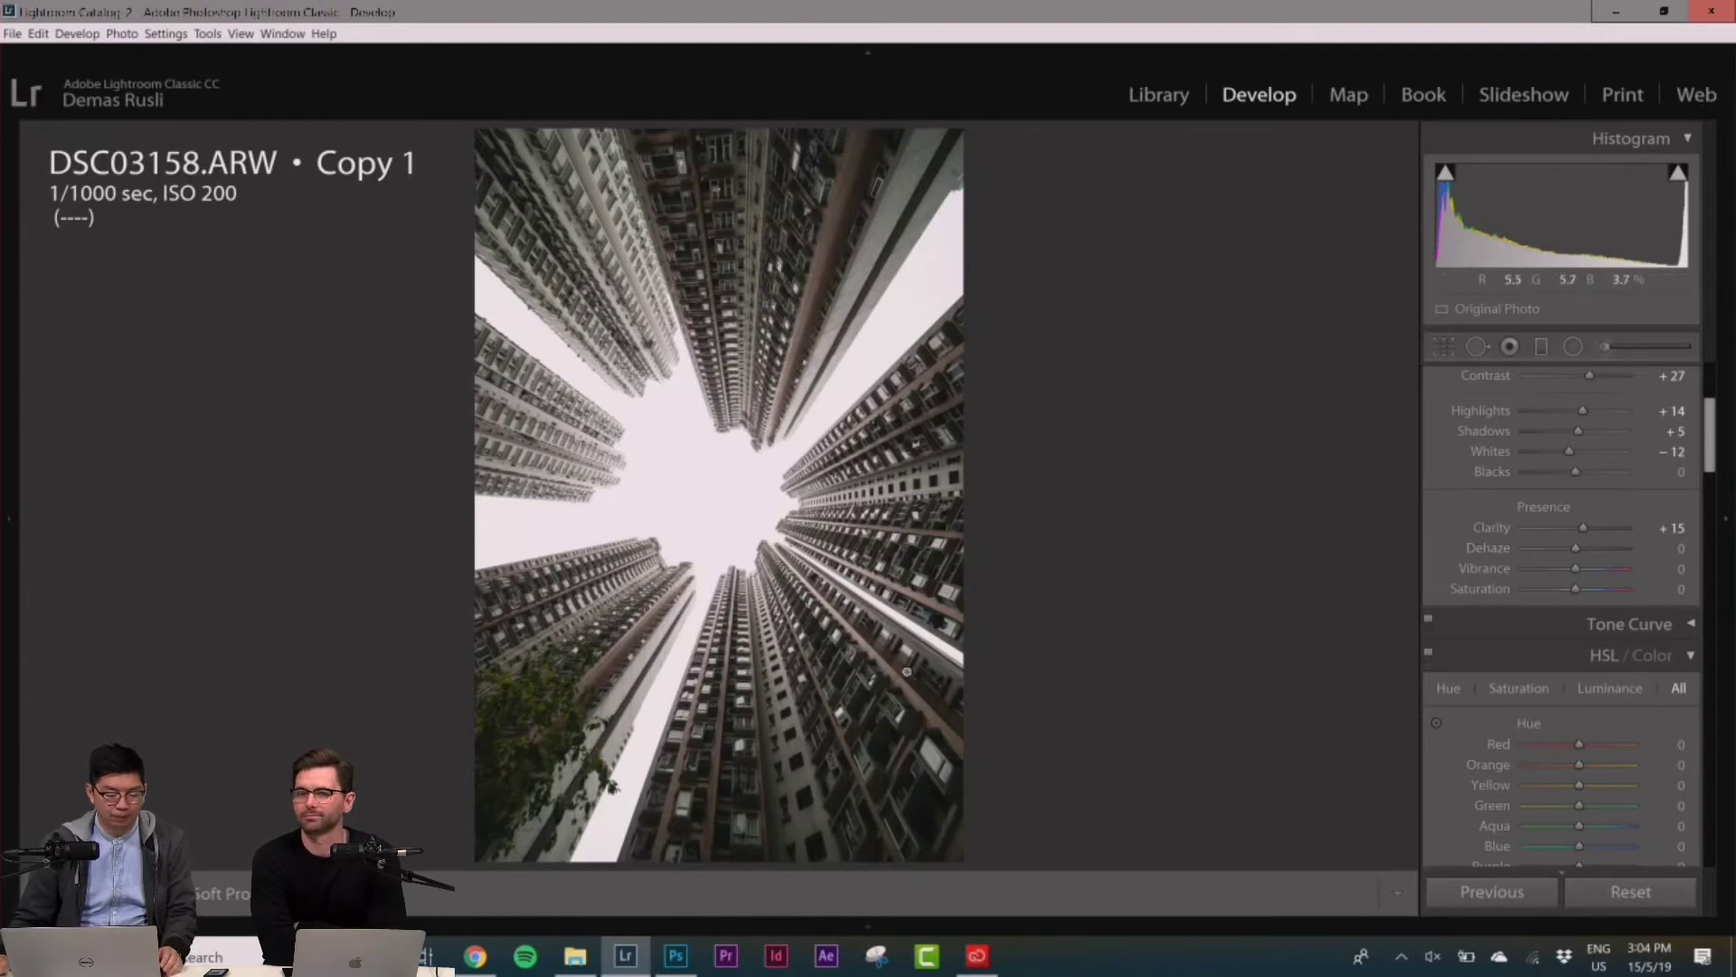
pyautogui.moveTo(1576, 547); pyautogui.dragTo(1580, 551)
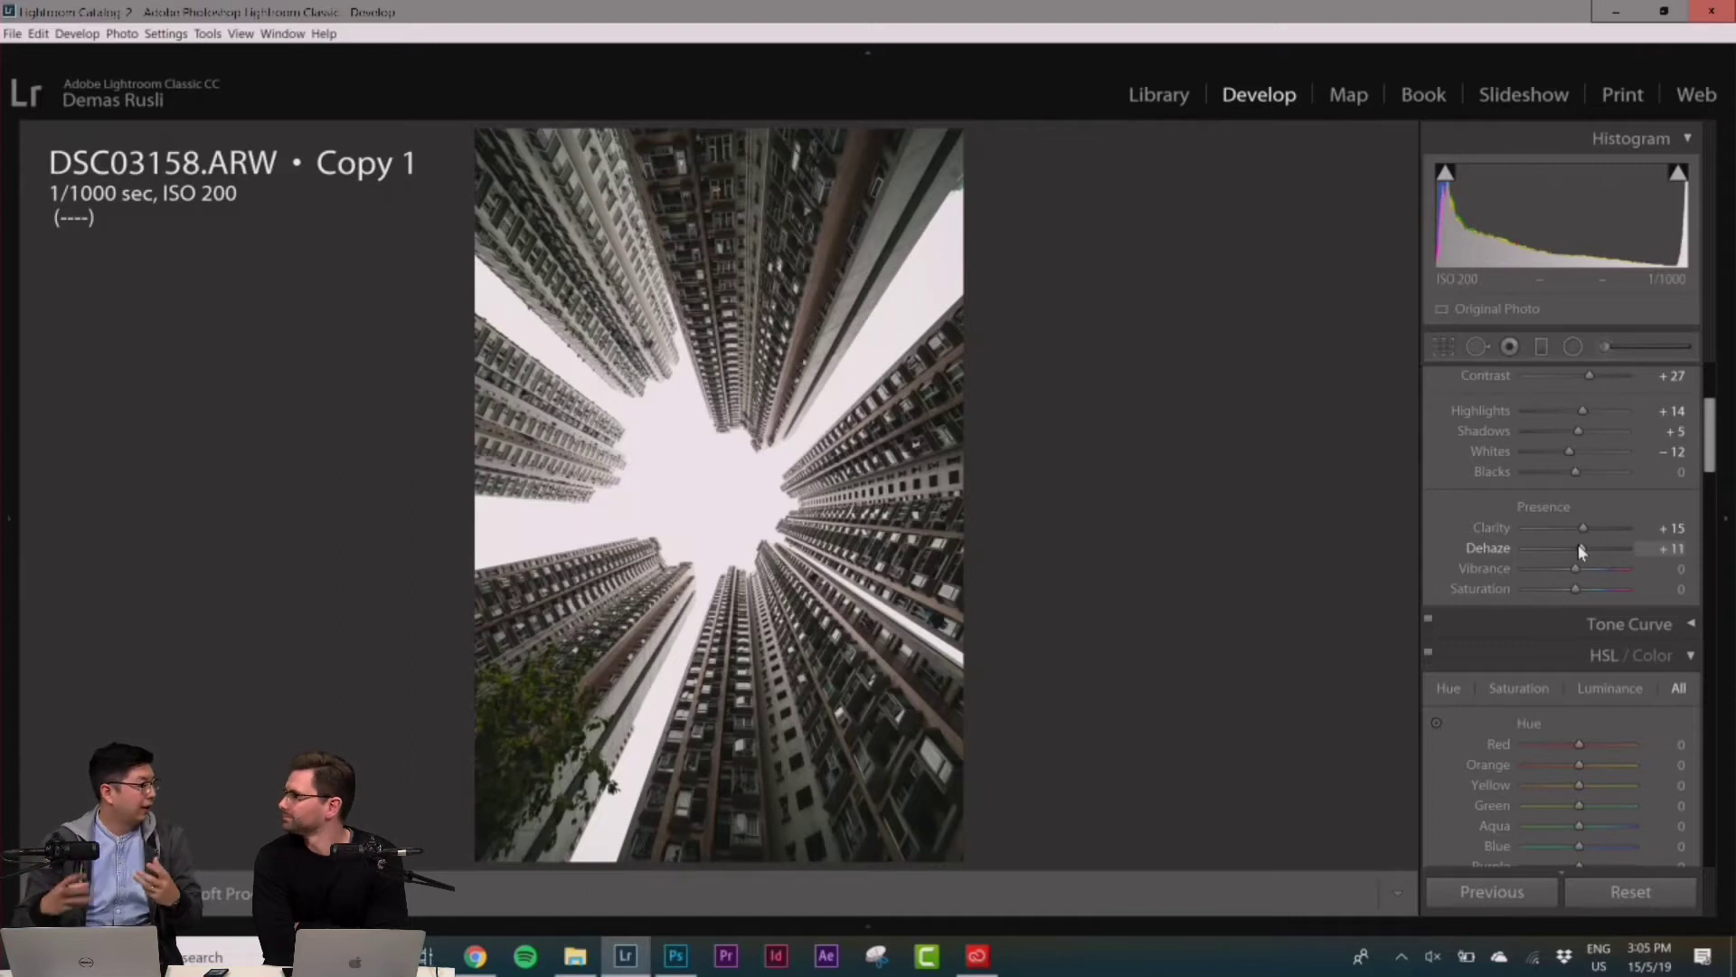
pyautogui.moveTo(1574, 570)
pyautogui.mouseDown()
pyautogui.moveTo(1587, 587)
pyautogui.moveTo(1567, 584)
pyautogui.mouseUp()
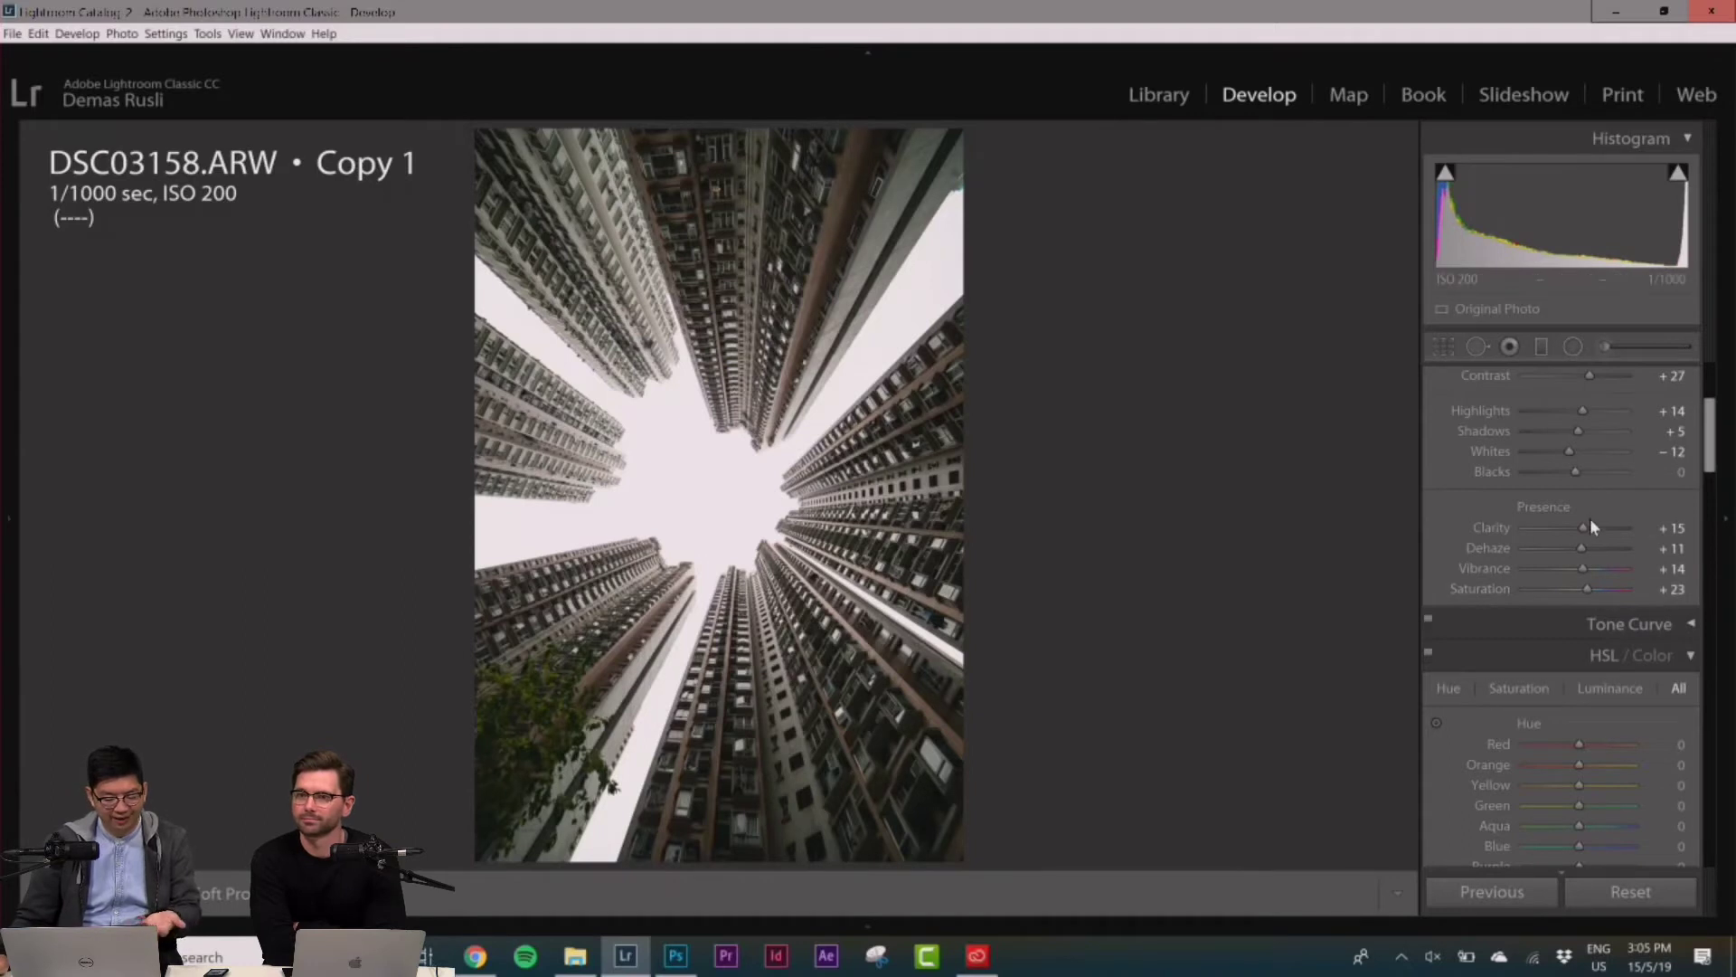
# In the HSL adjustments, set the Orange saturation to +27 and the Orange hue to −13
pyautogui.scroll(-3, 1551, 524)
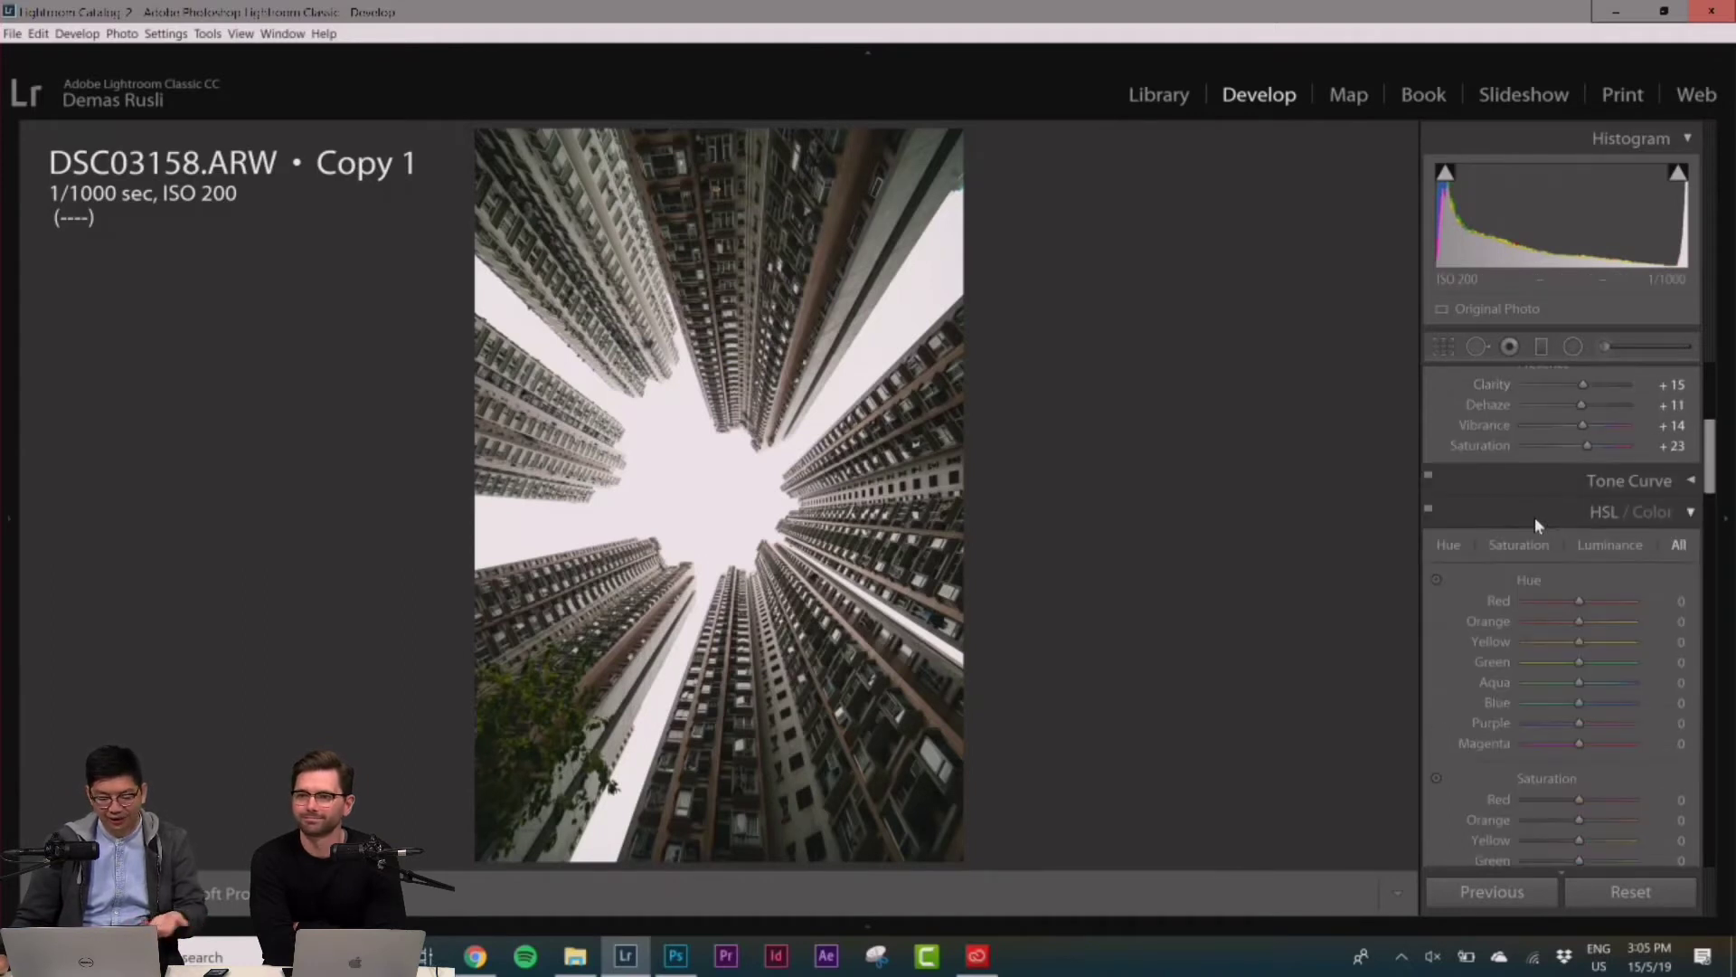
pyautogui.scroll(-3, 1537, 524)
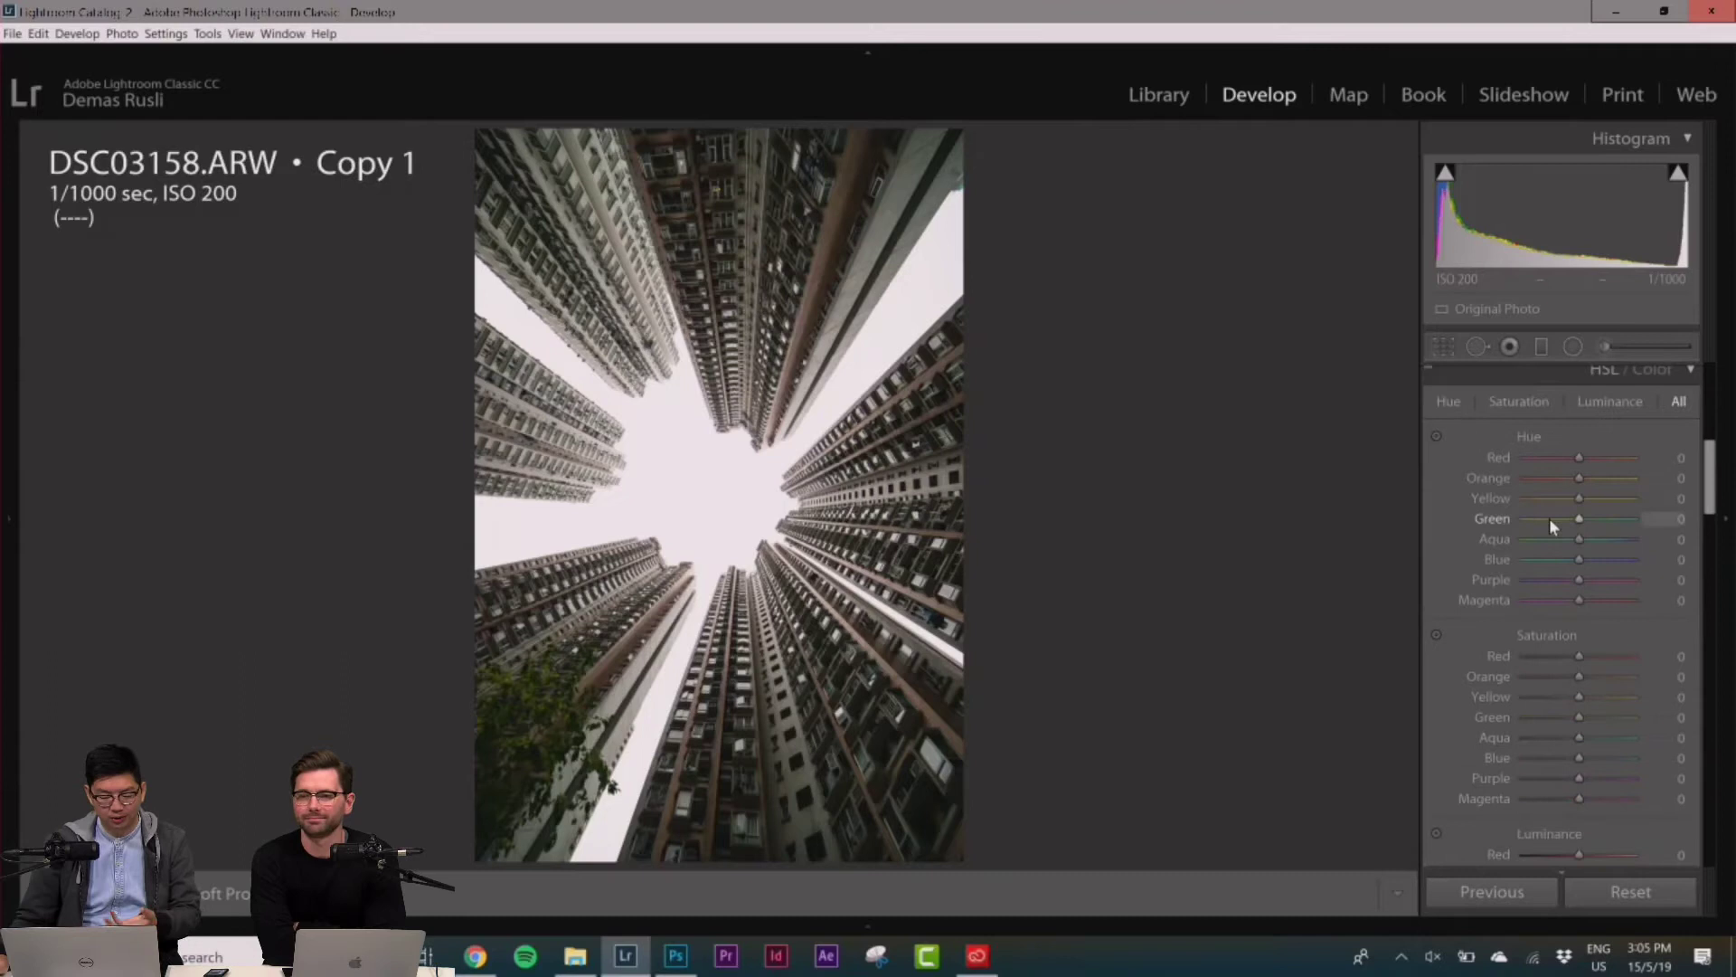
pyautogui.scroll(-3, 1535, 497)
pyautogui.scroll(2, 1534, 496)
pyautogui.scroll(-2, 1533, 495)
pyautogui.moveTo(1571, 534); pyautogui.dragTo(1591, 583)
pyautogui.scroll(-2, 1532, 595)
pyautogui.scroll(2, 1501, 579)
pyautogui.scroll(2, 1501, 571)
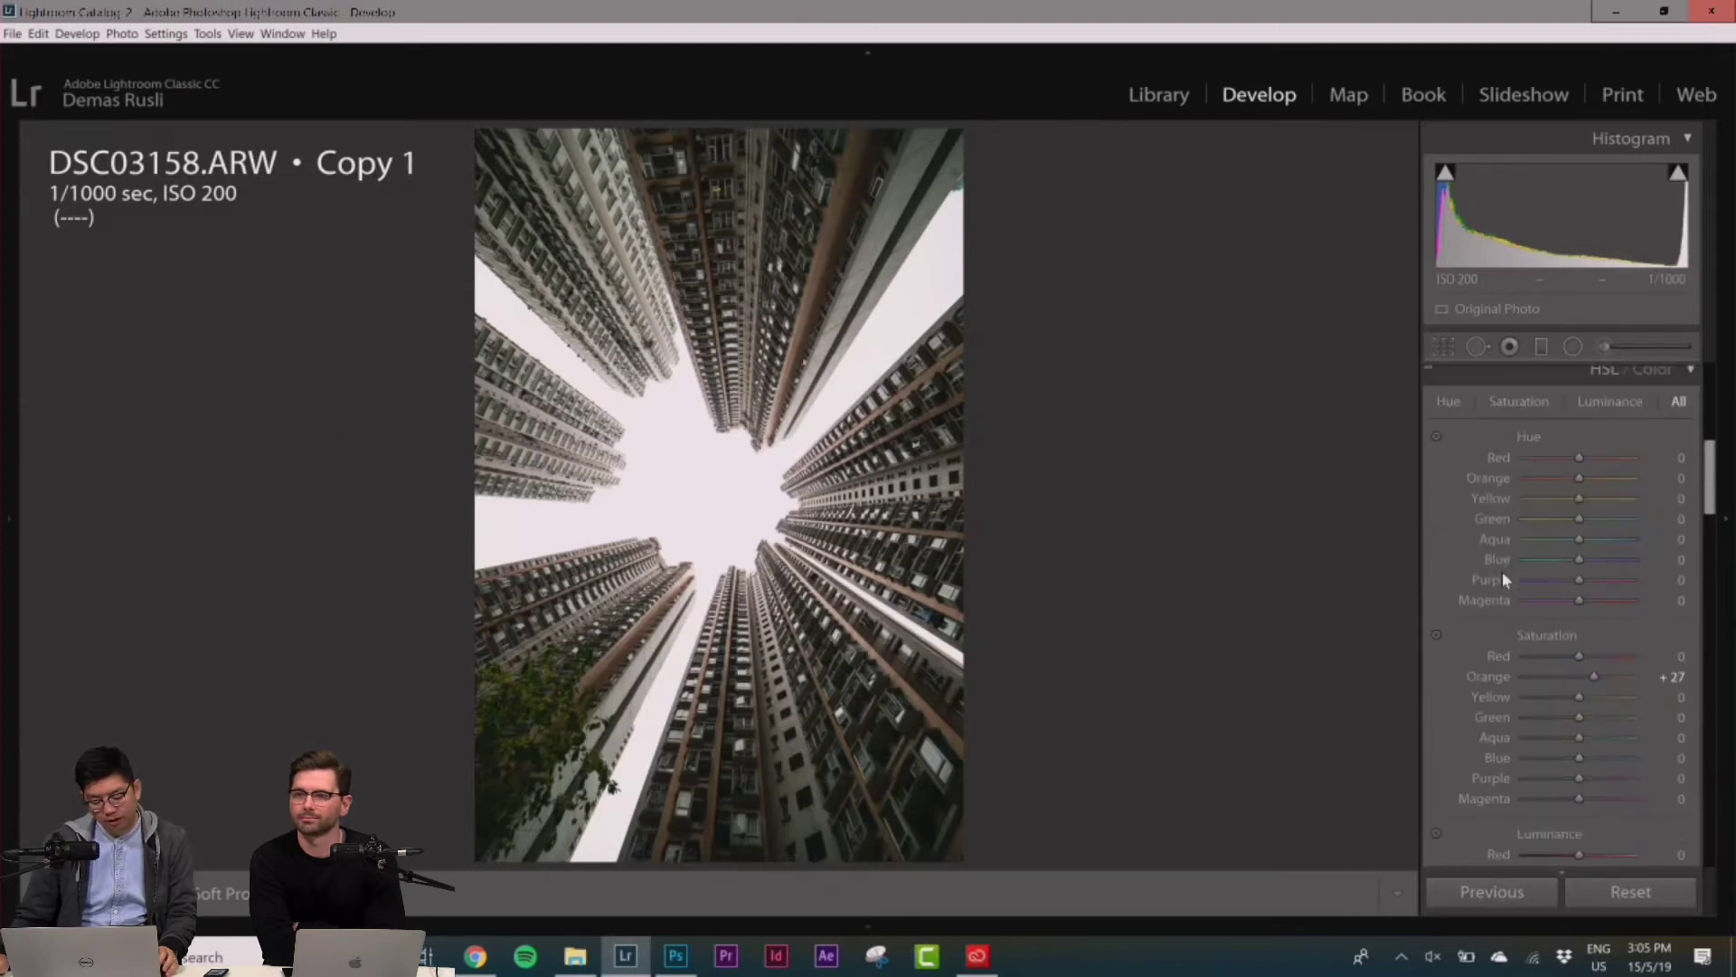
pyautogui.moveTo(1581, 478); pyautogui.dragTo(1550, 479)
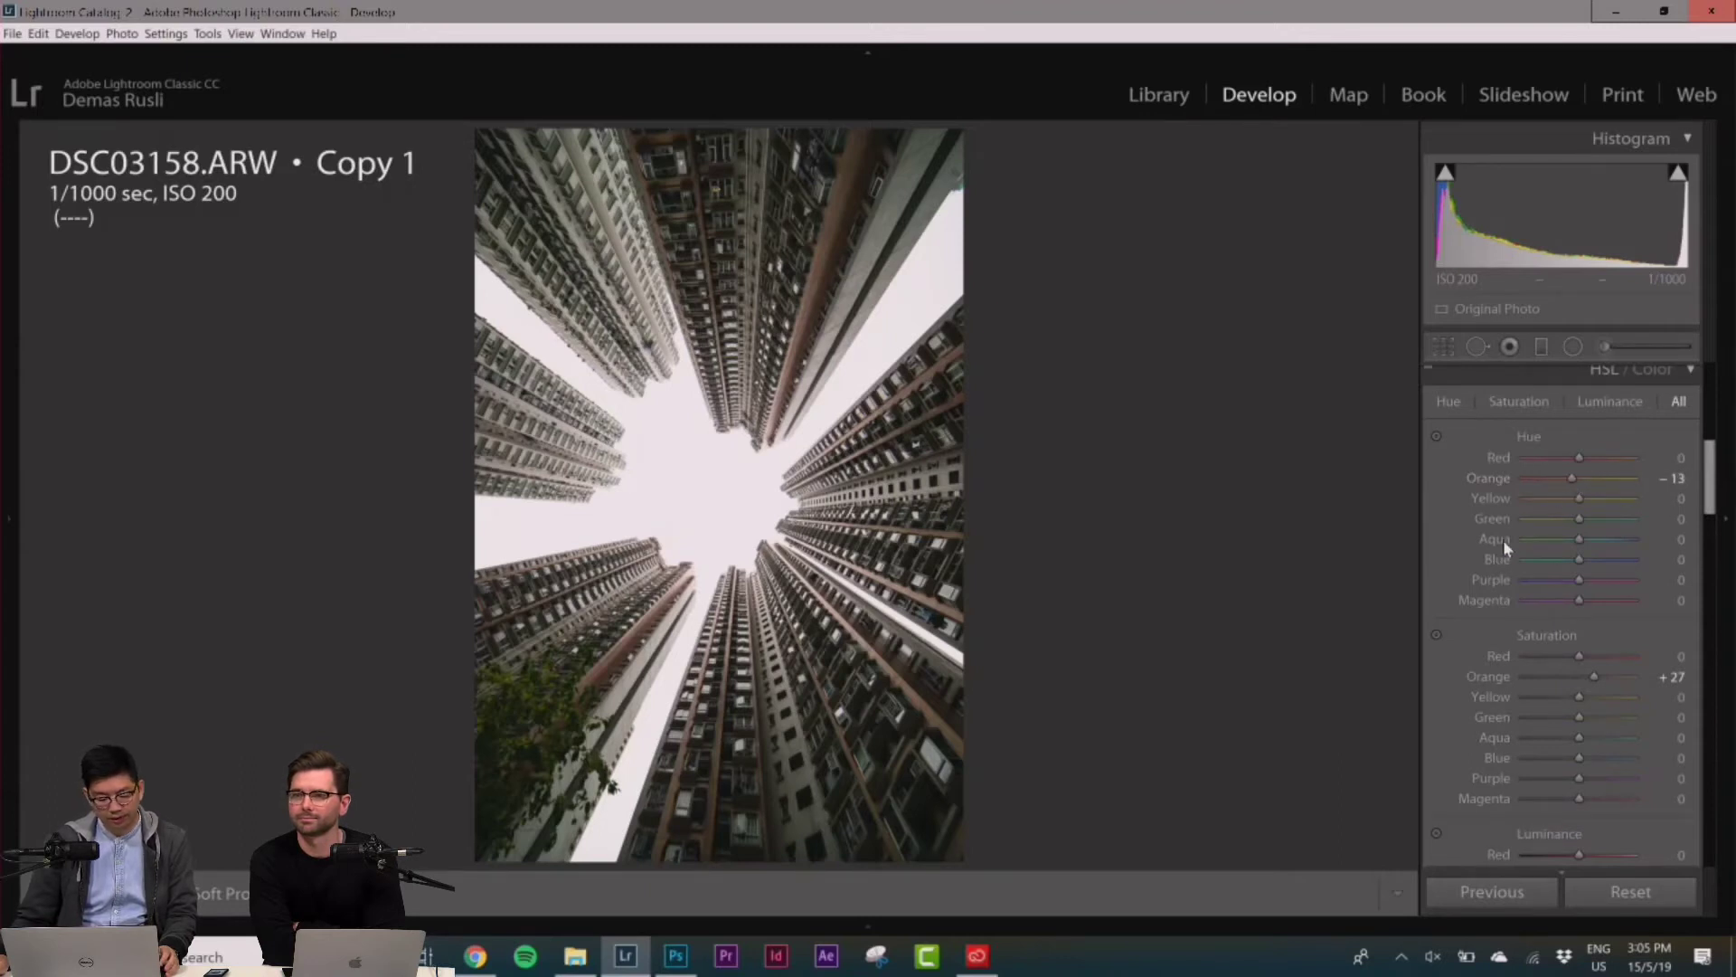
# Set sharpening to Amount 80, Radius 0.5, Detail 42 and Masking 59, with Luminance noise reduction at 10
pyautogui.scroll(-6, 1500, 543)
pyautogui.scroll(-3, 1499, 543)
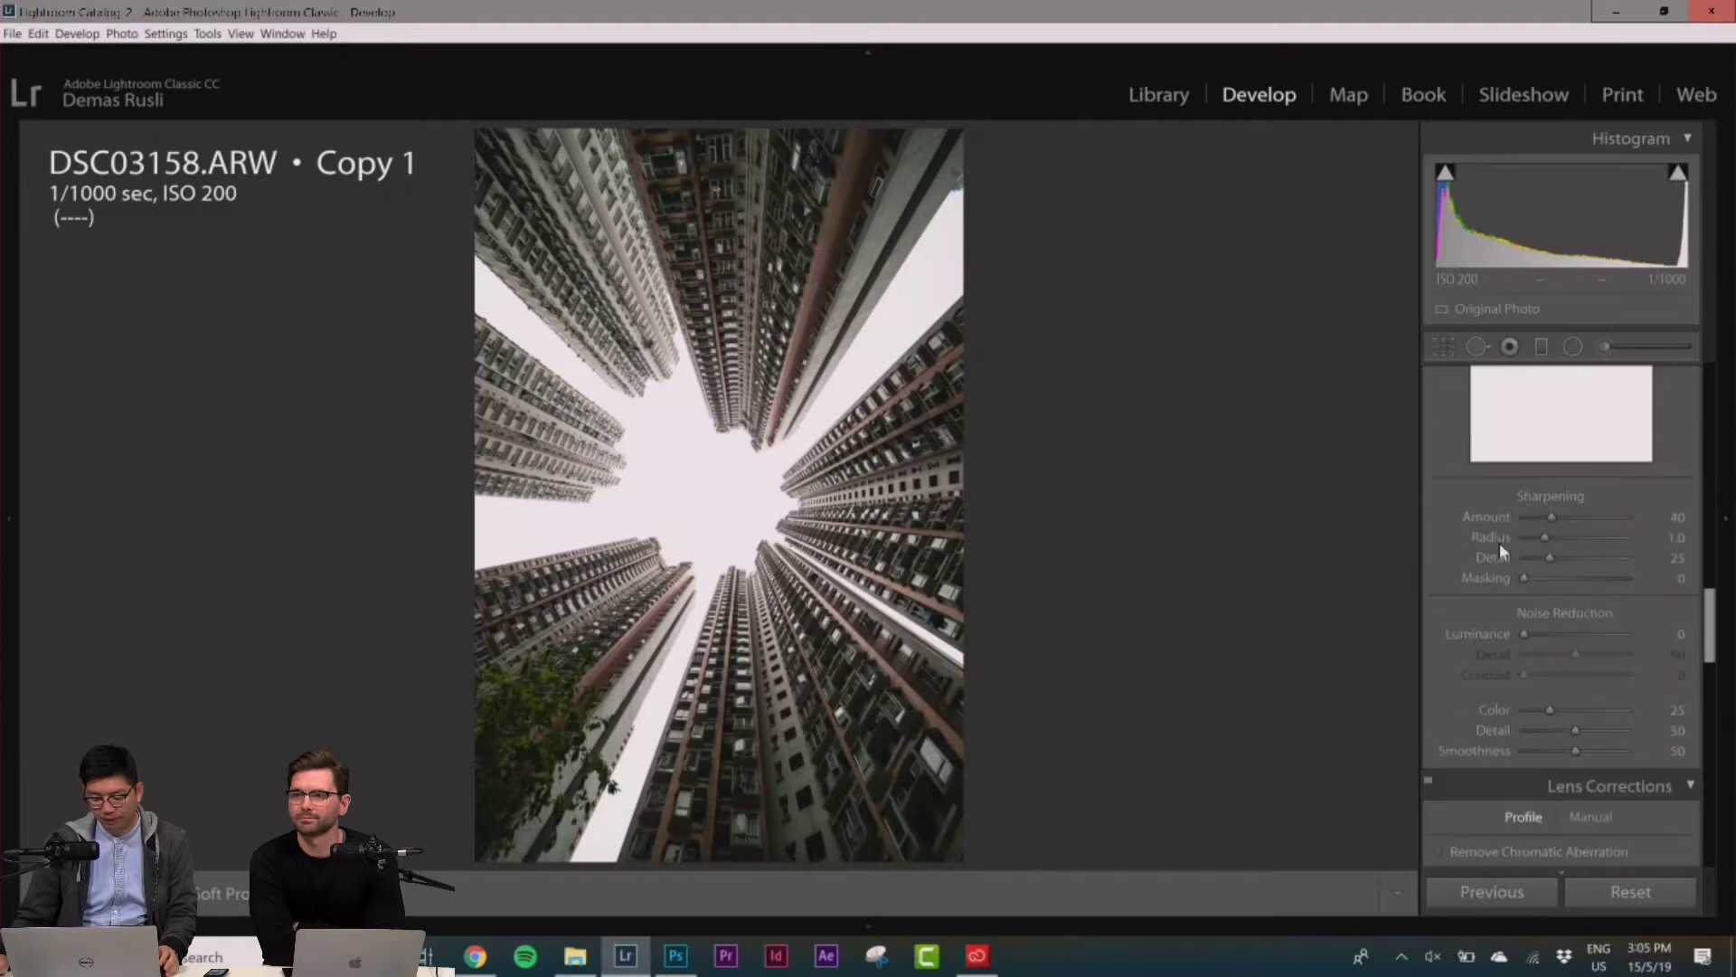
pyautogui.moveTo(1573, 516); pyautogui.dragTo(1566, 555)
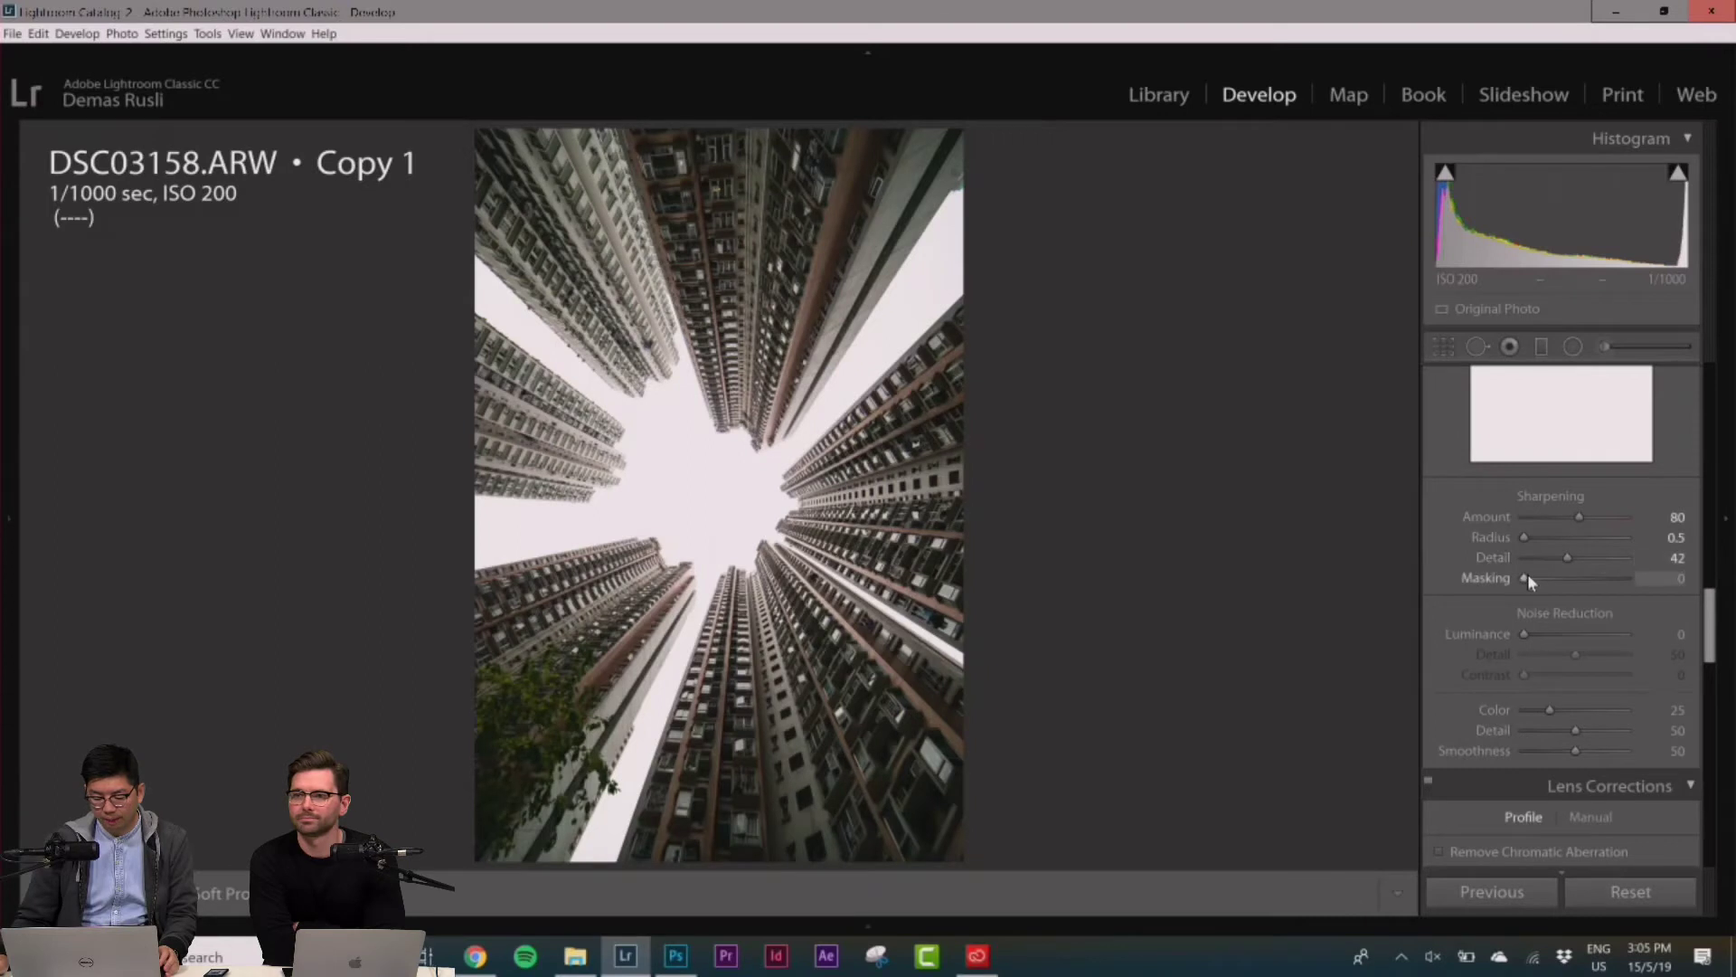
pyautogui.click(1584, 577)
pyautogui.moveTo(1523, 633); pyautogui.dragTo(1534, 632)
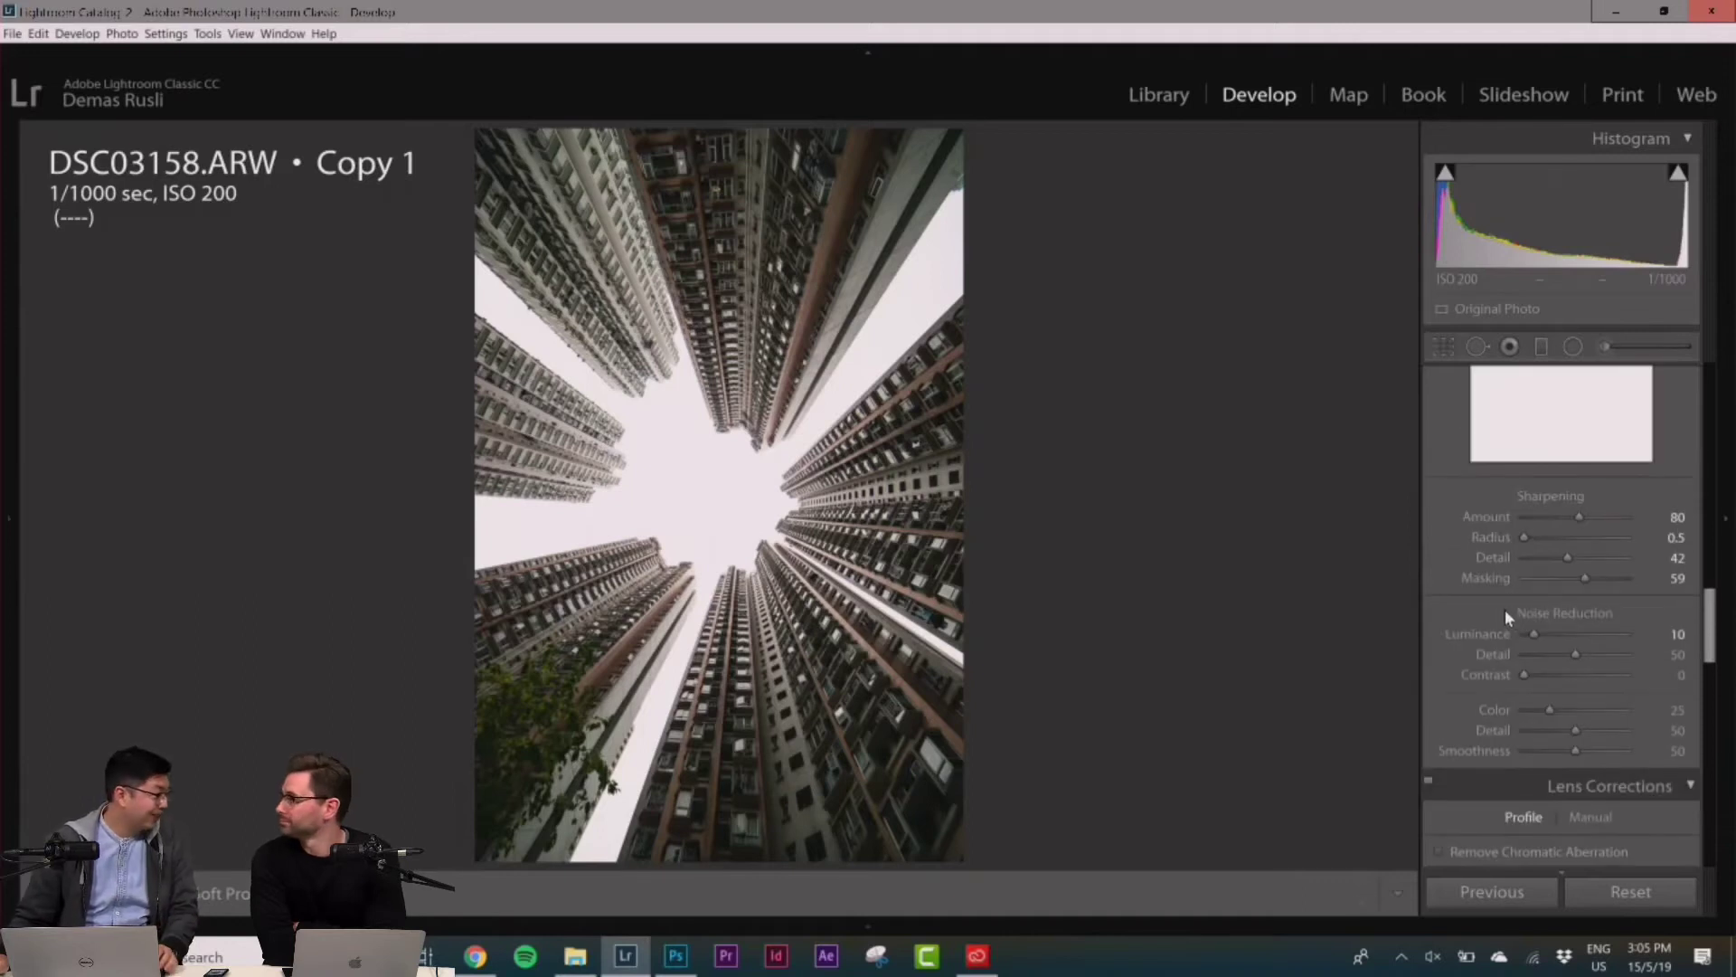
# Send the adjusted photo to Adobe Photoshop CC 2019 for editing and maximize the Photoshop window
pyautogui.scroll(10, 1505, 606)
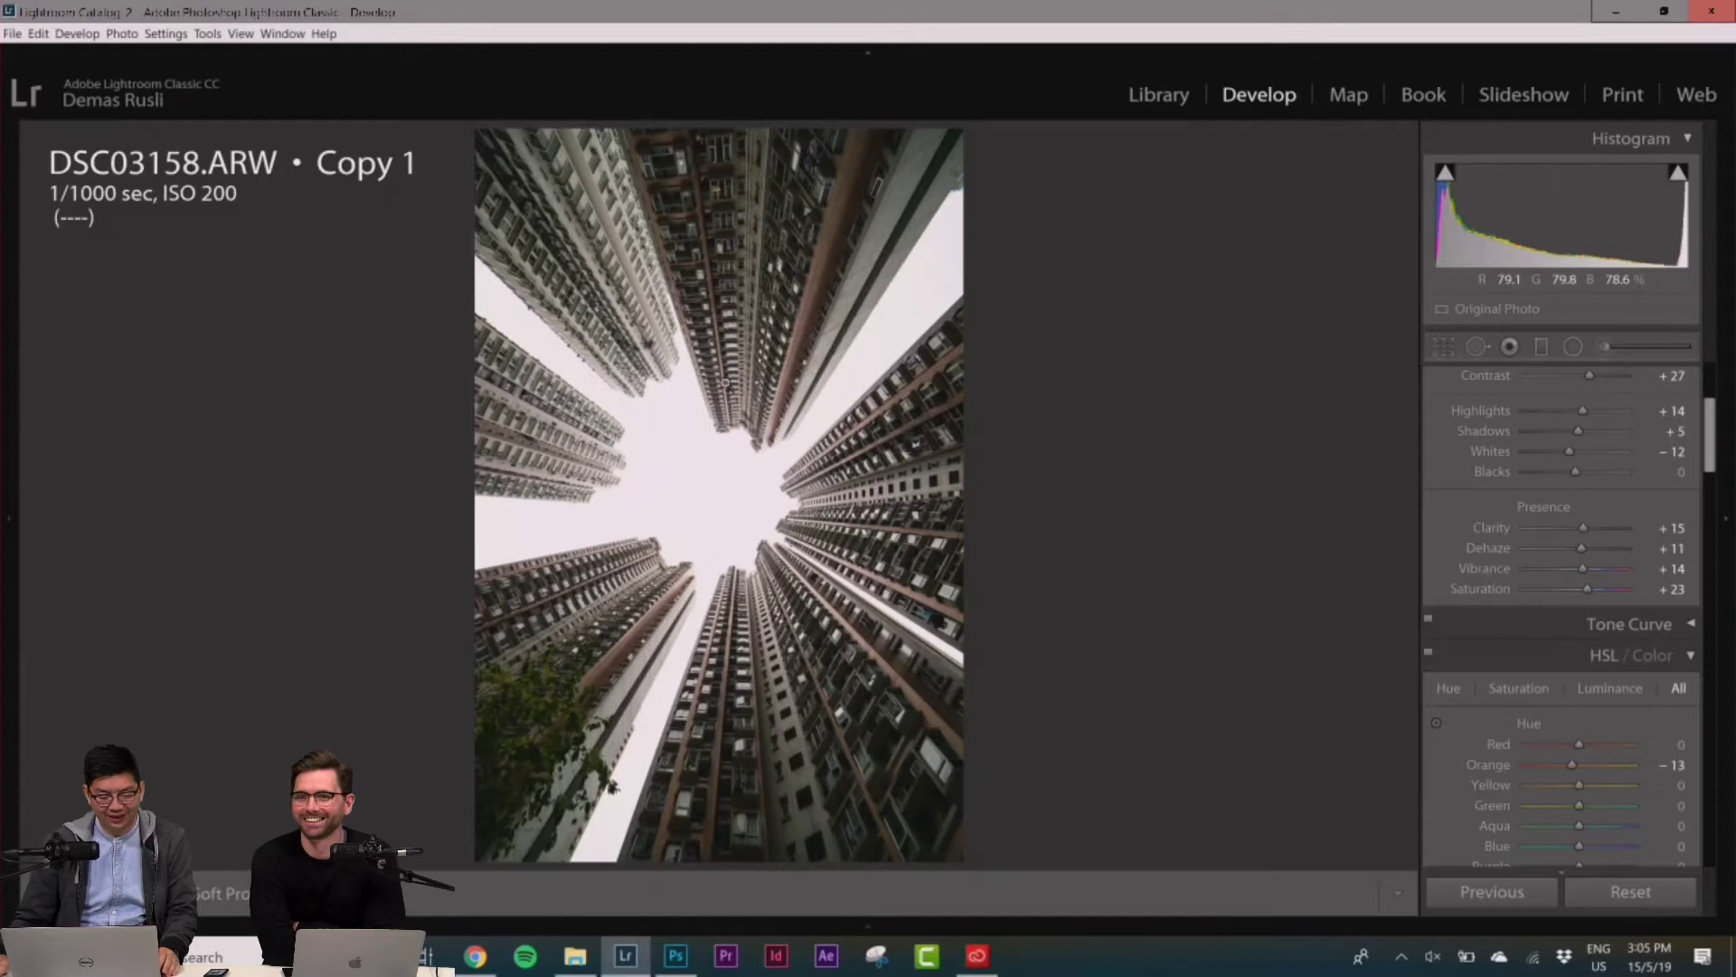
pyautogui.rightClick(722, 384)
pyautogui.moveTo(814, 507)
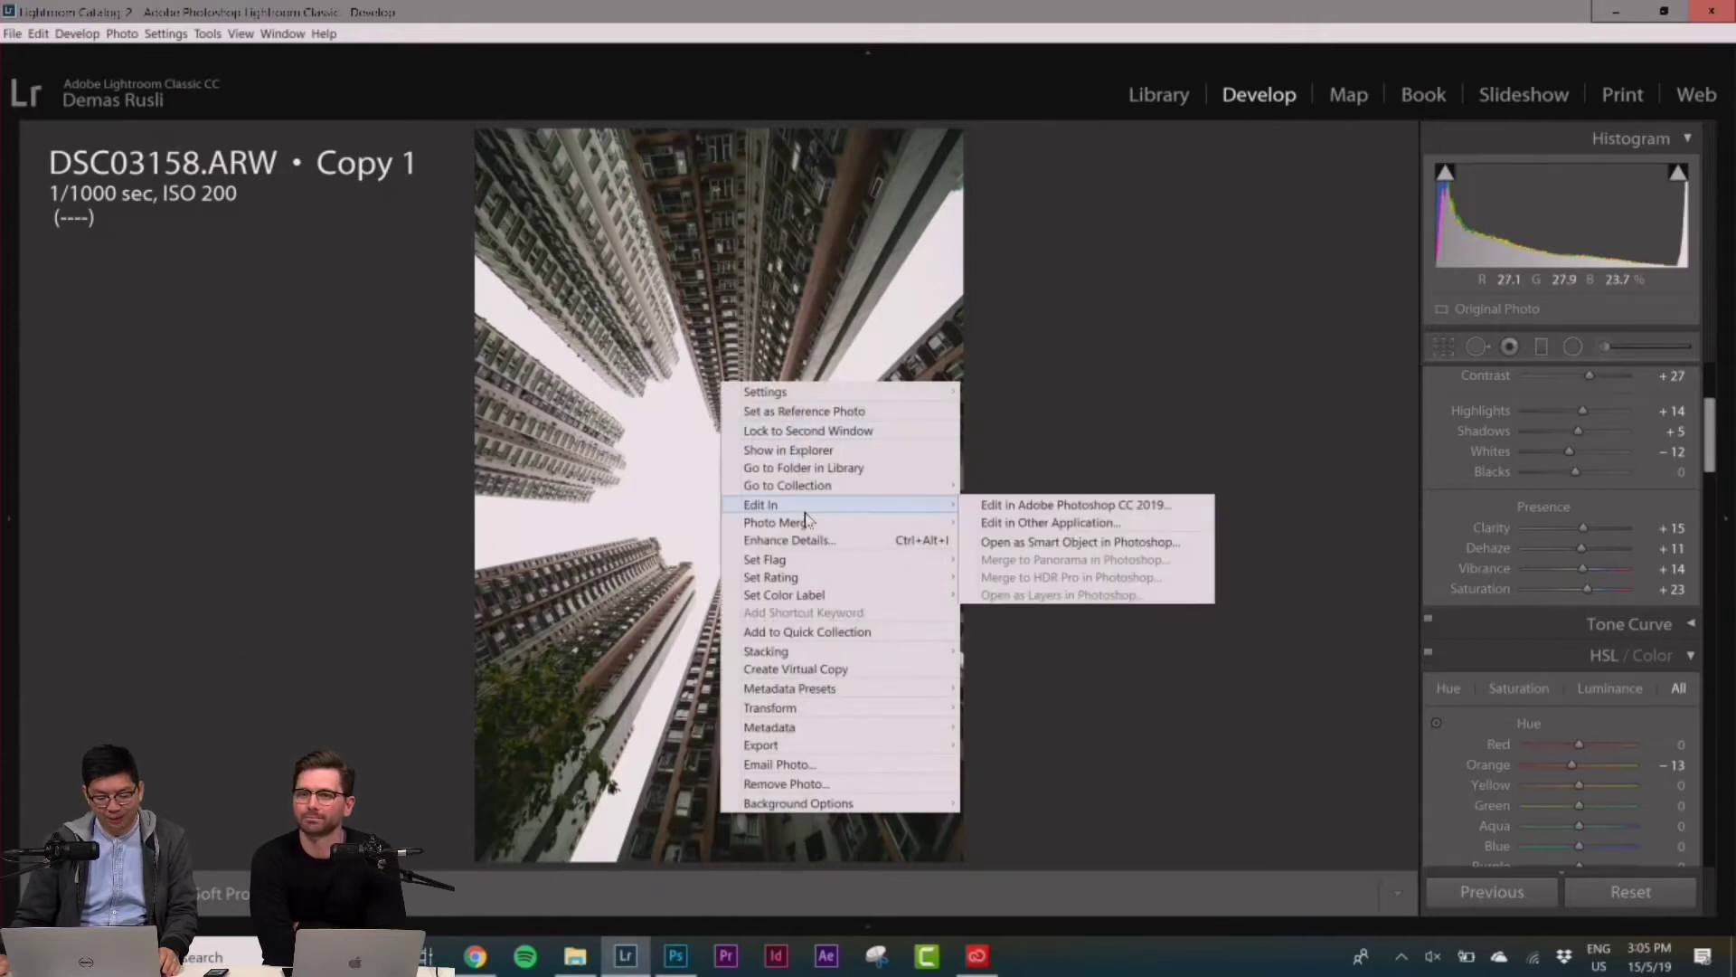
pyautogui.click(1002, 505)
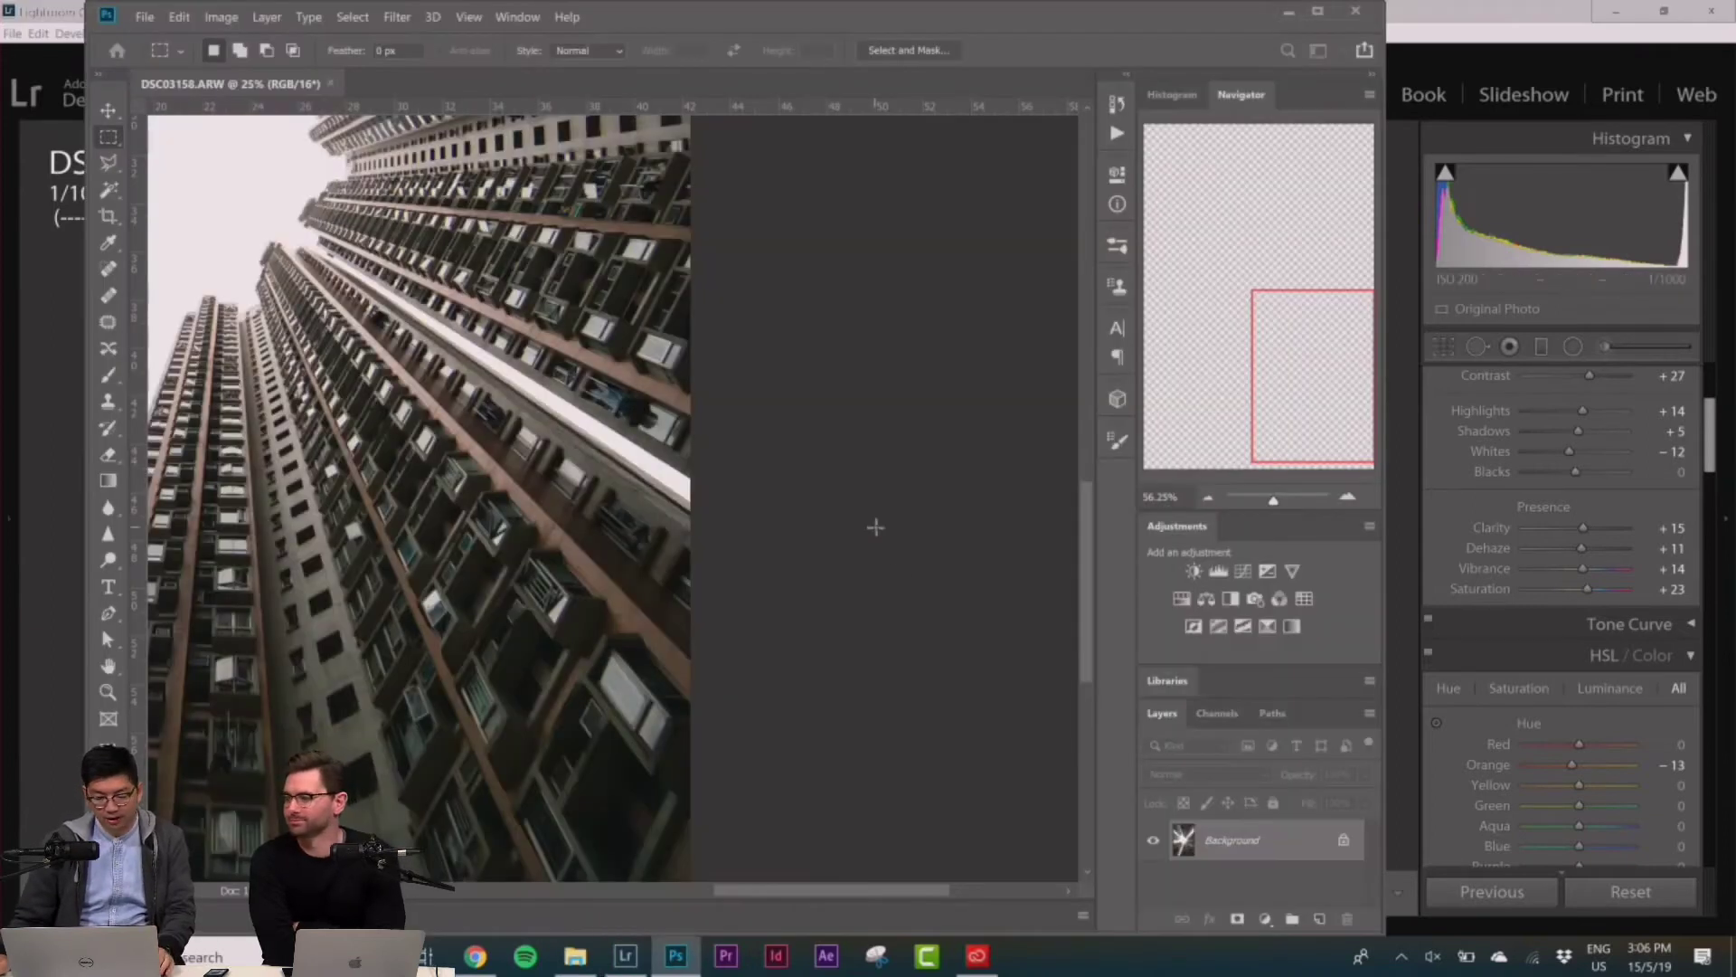
pyautogui.click(1317, 11)
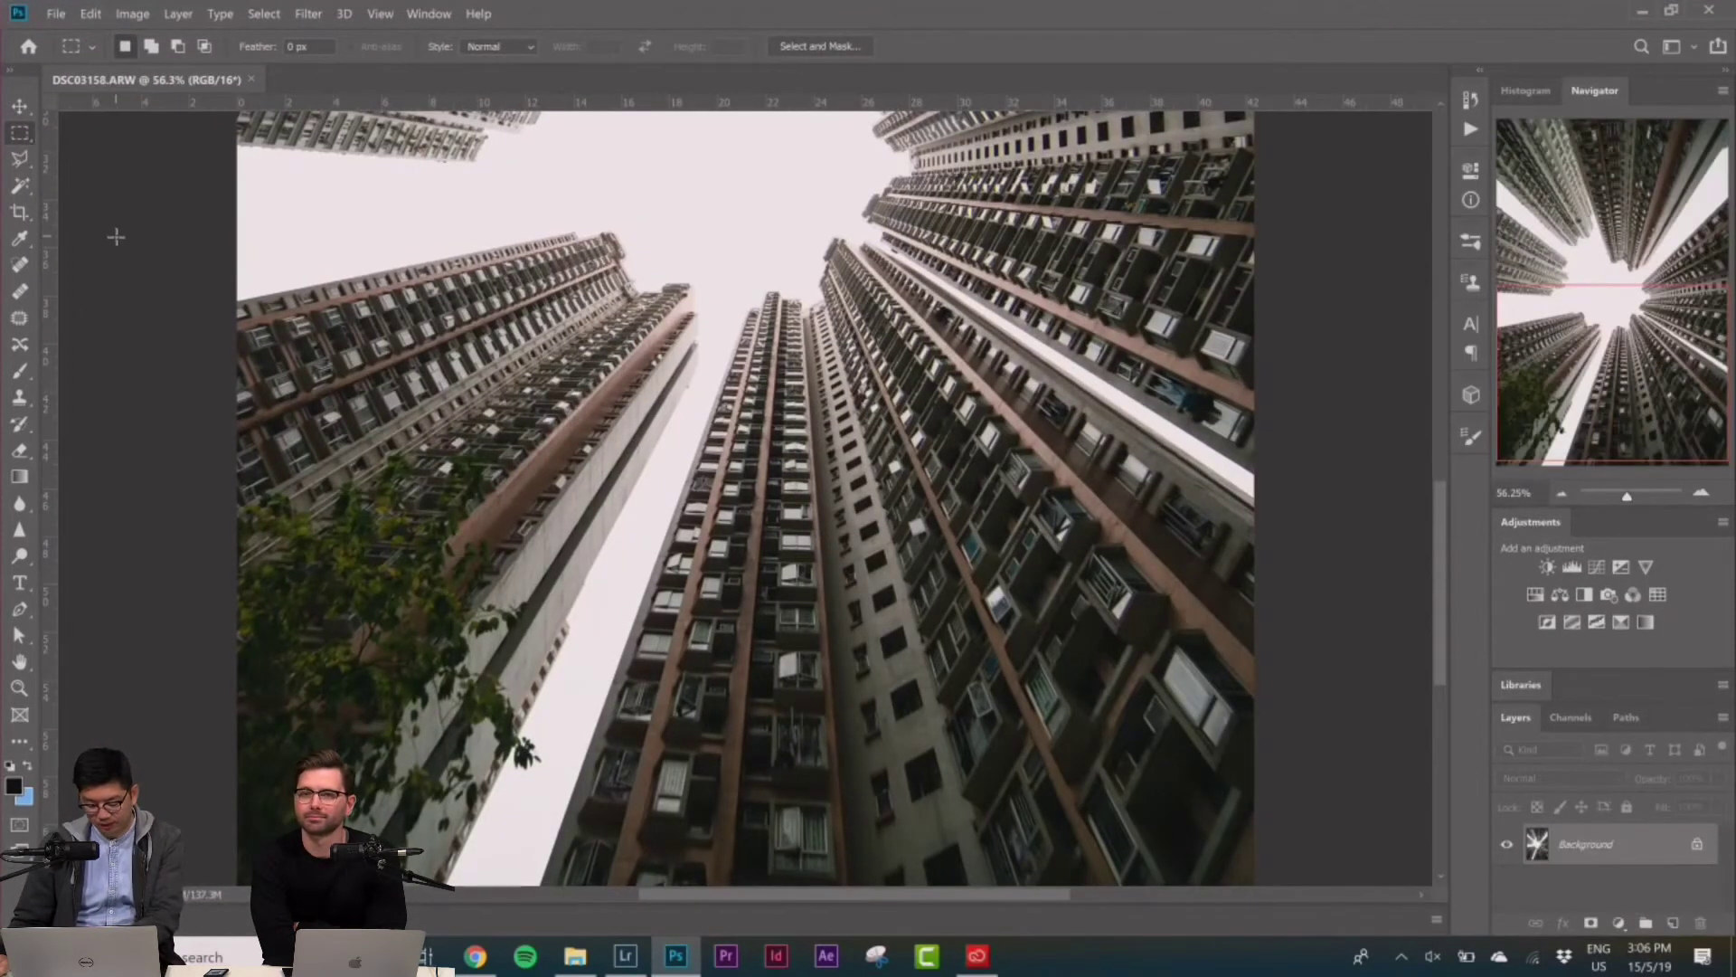
# Crop the image to a centred 4:5 ratio at full width, without deleting the cropped pixels
pyautogui.hotkey('ctrl', '0')
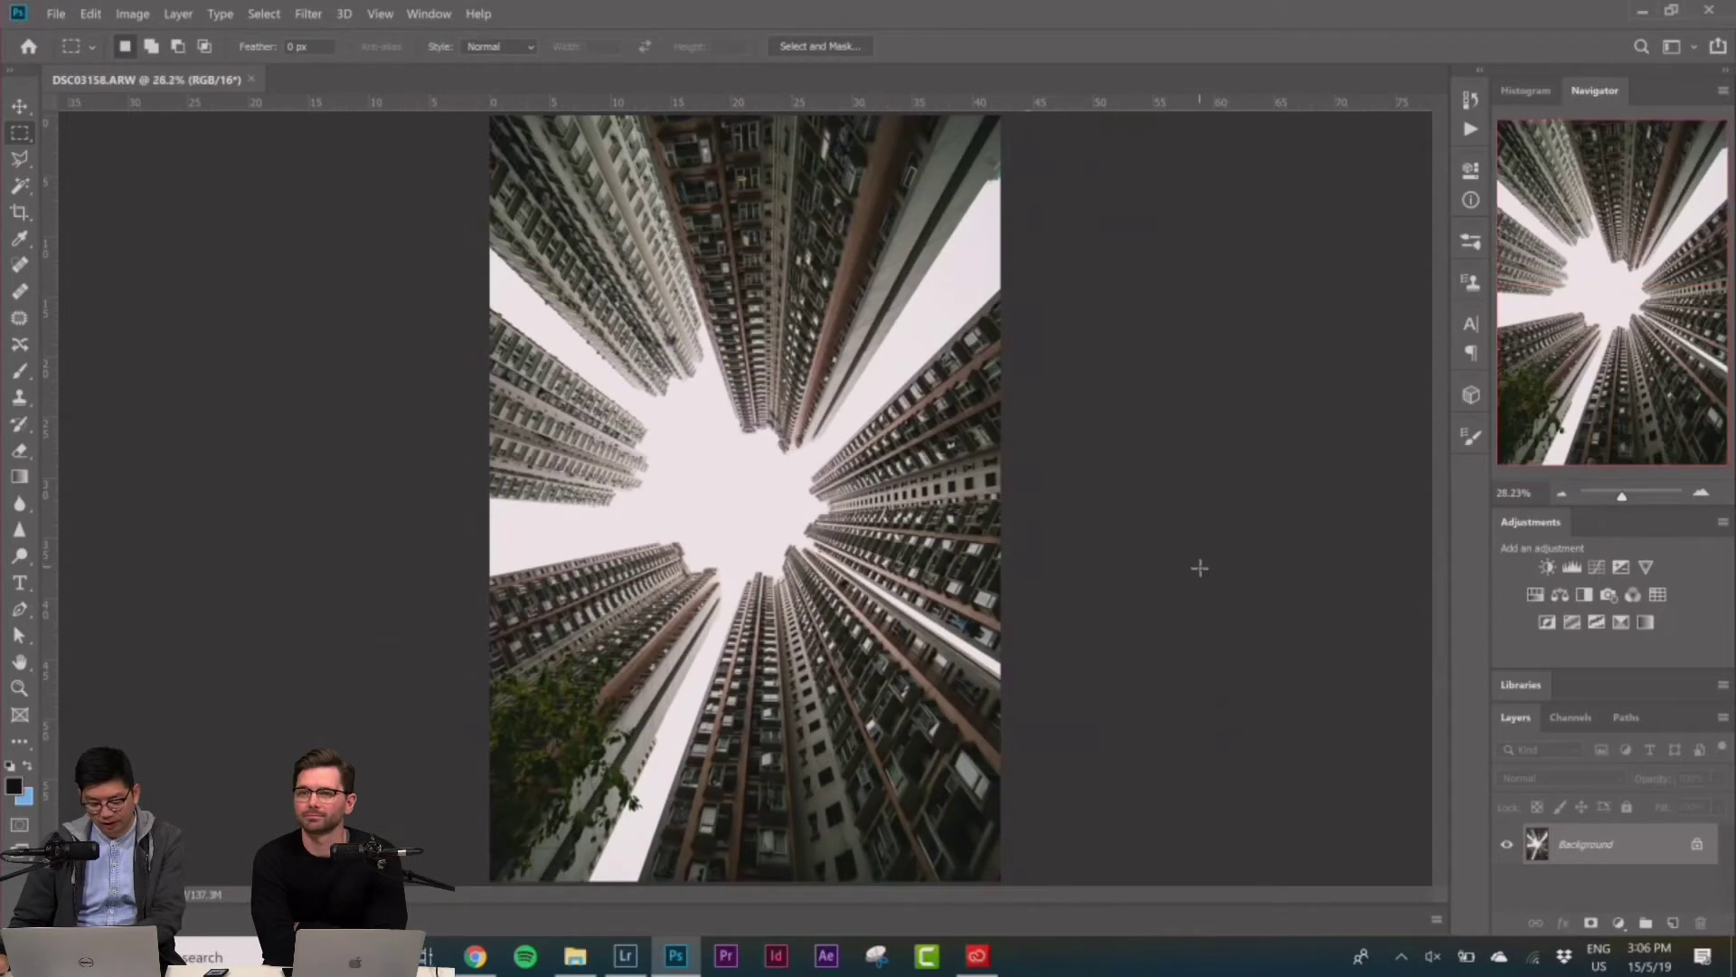
pyautogui.hotkey('ctrl', '-')
pyautogui.click(20, 212)
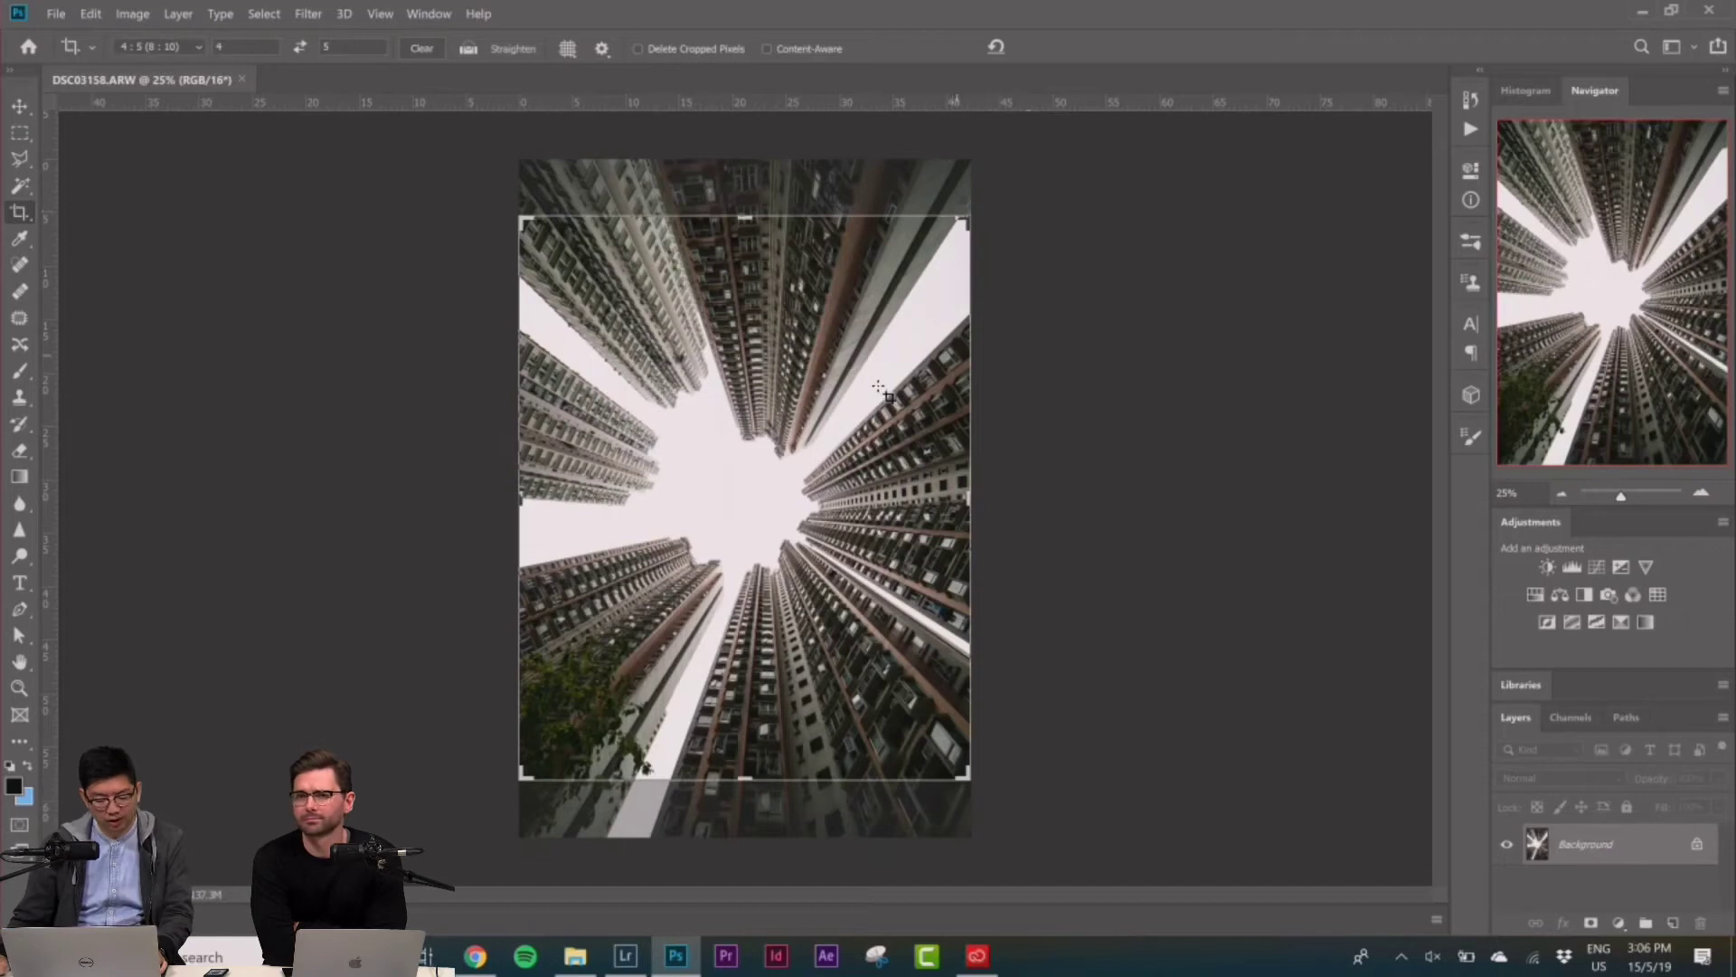
pyautogui.doubleClick(740, 449)
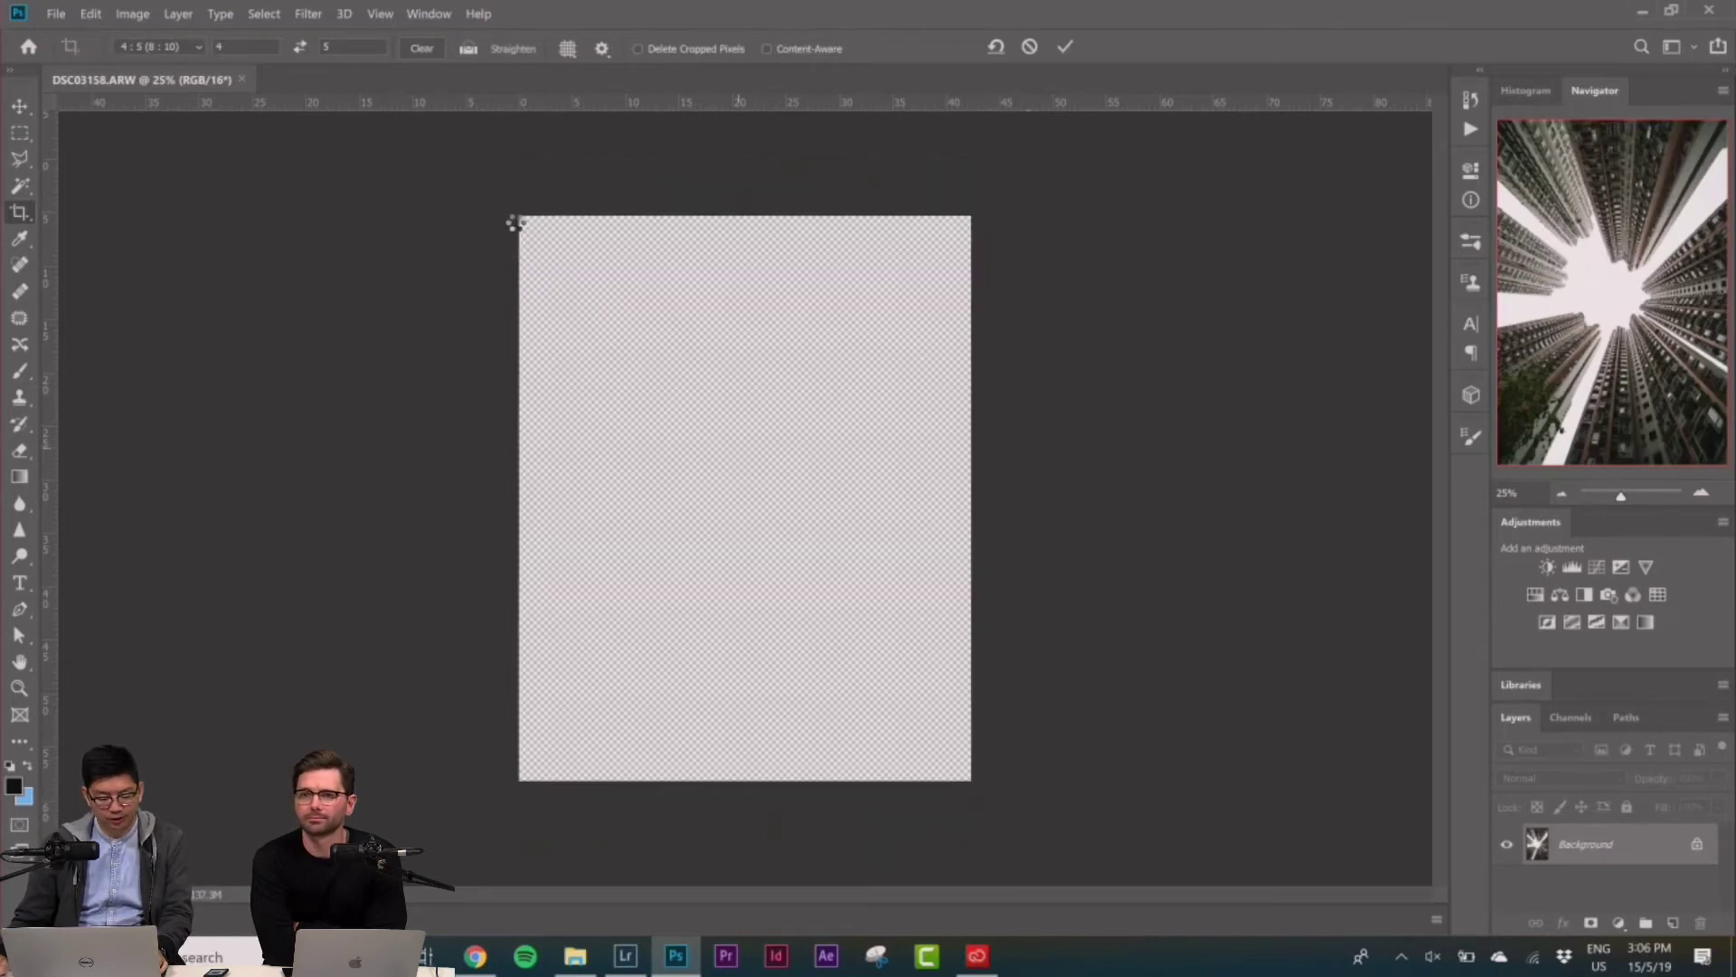
pyautogui.click(24, 214)
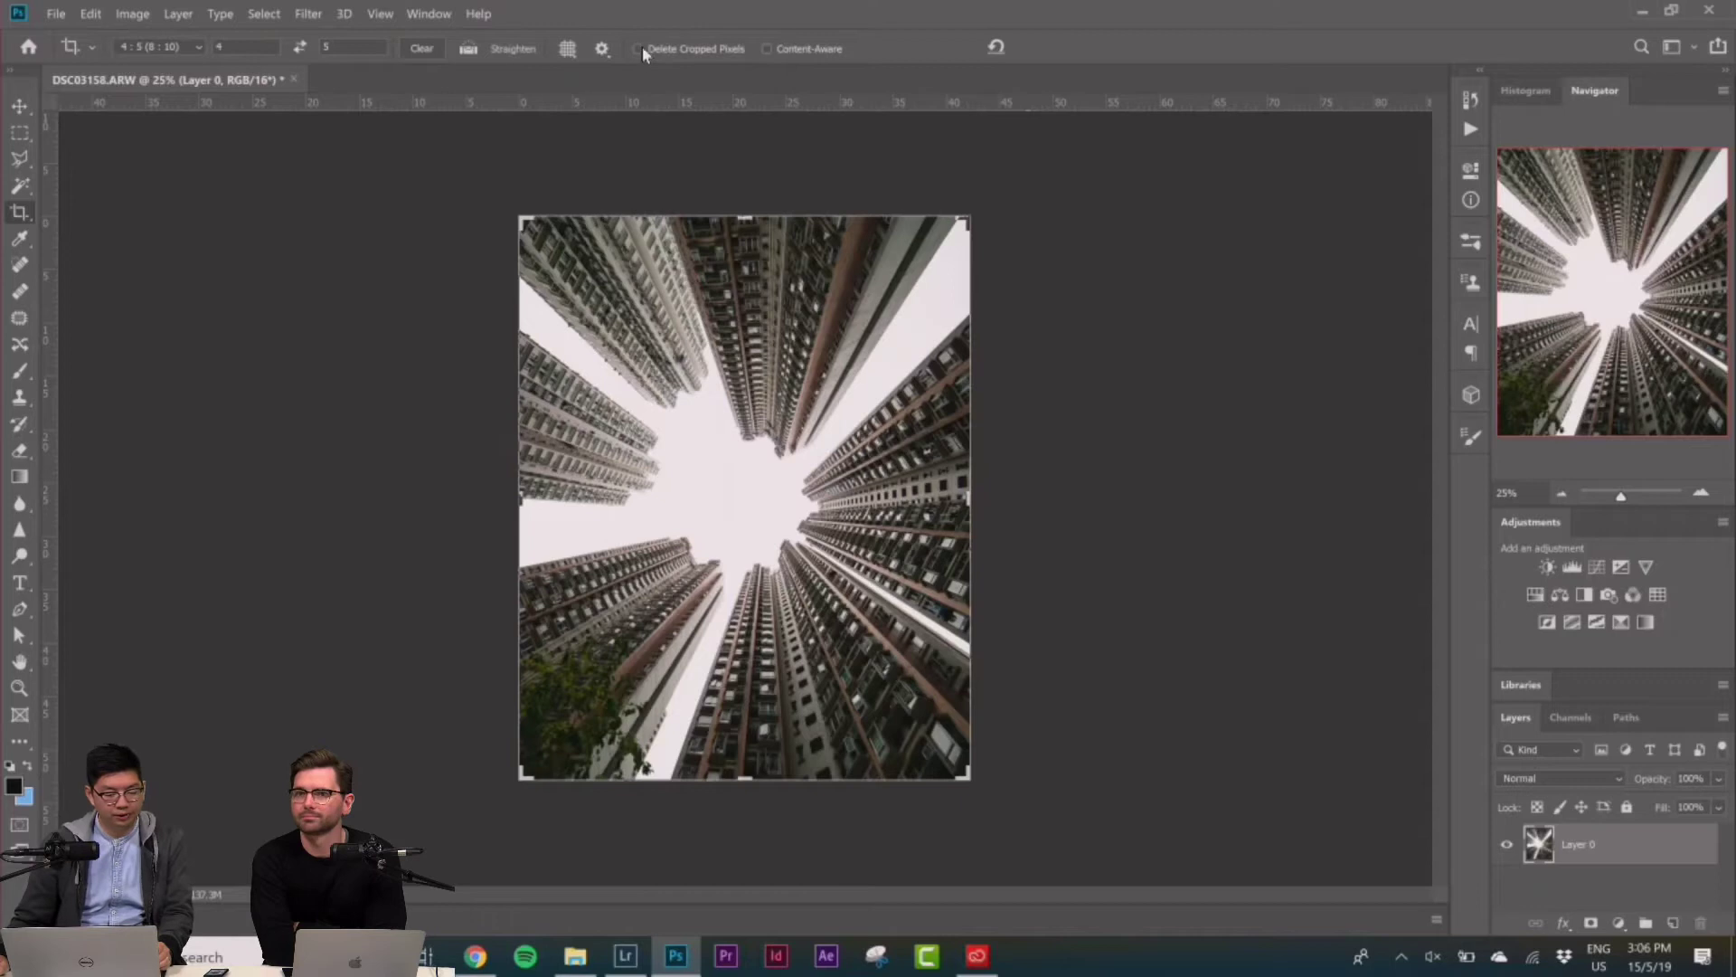
pyautogui.press('Return')
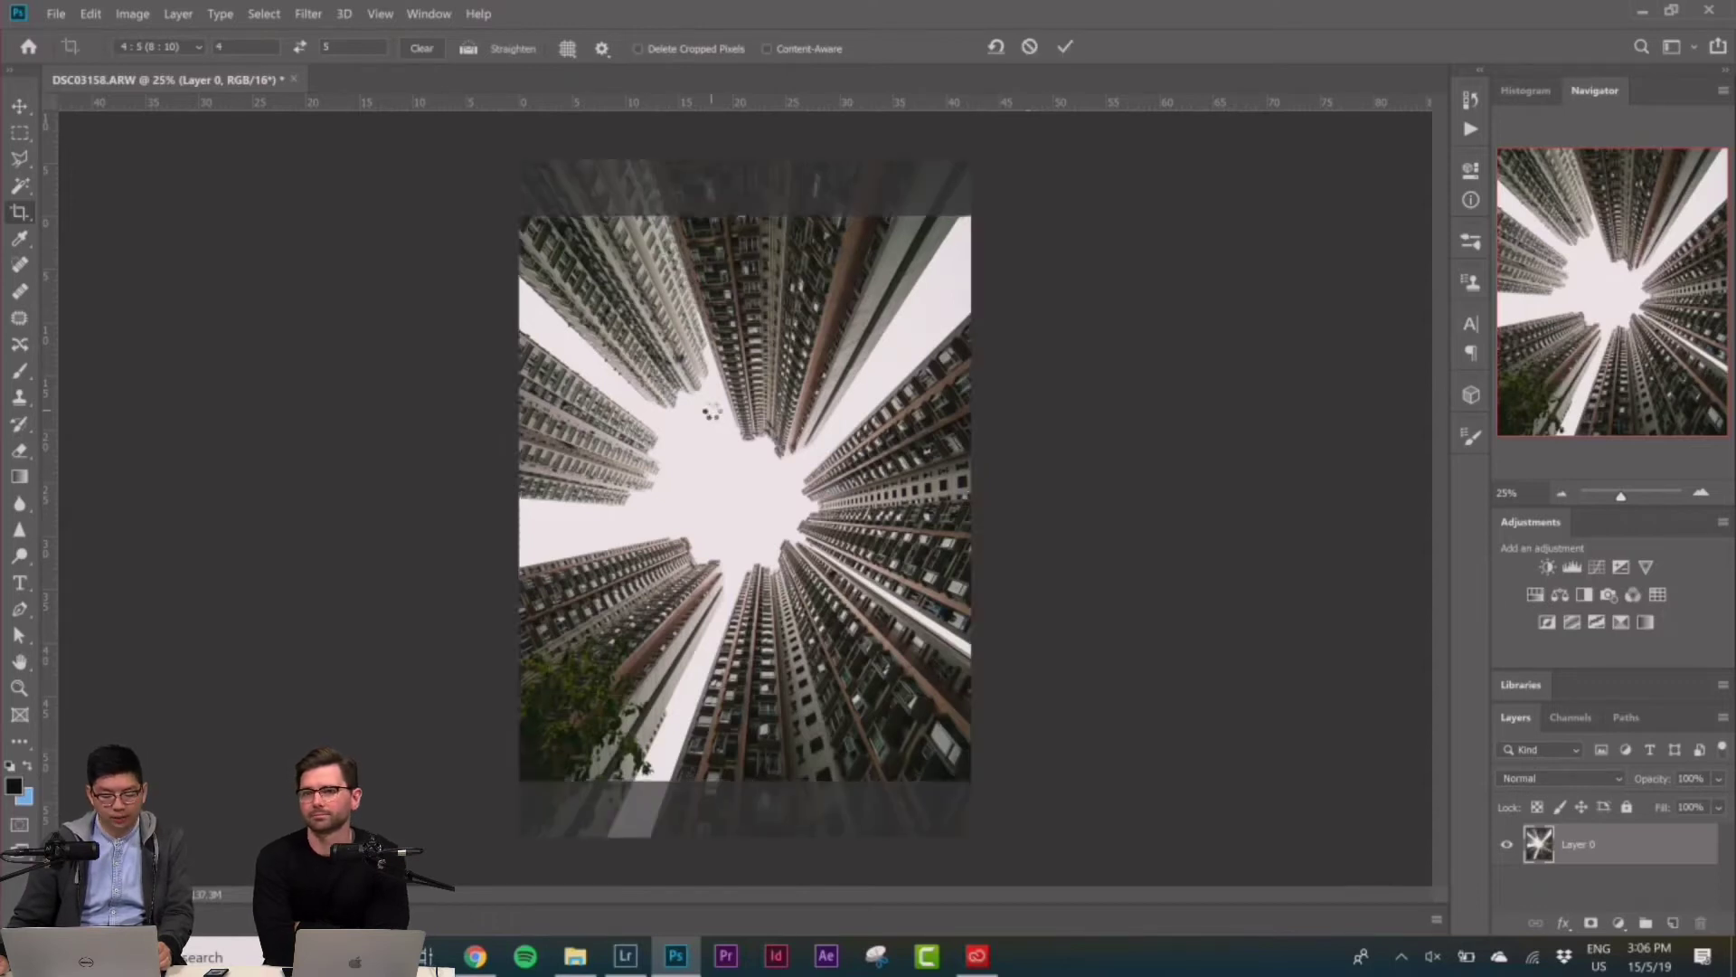
# Place a vertical and a horizontal guide through the centre of the cropped image
pyautogui.click(22, 135)
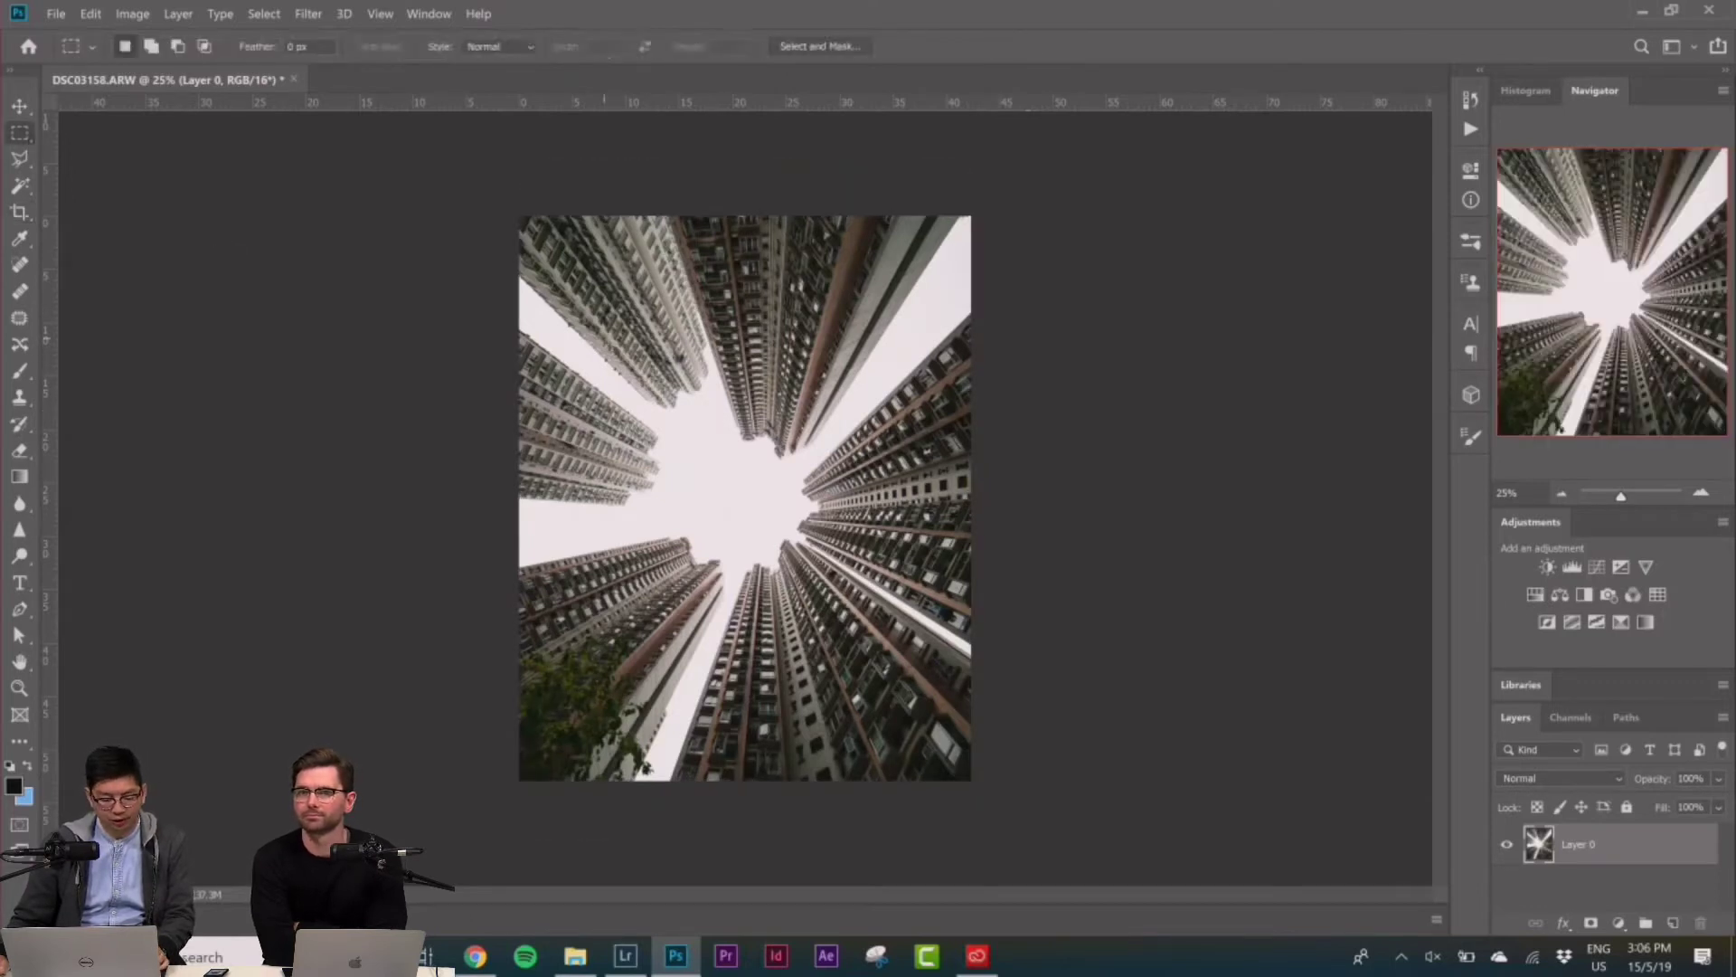
pyautogui.moveTo(800, 371)
pyautogui.mouseDown()
pyautogui.moveTo(859, 349)
pyautogui.moveTo(799, 296)
pyautogui.moveTo(828, 333)
pyautogui.moveTo(820, 398)
pyautogui.mouseUp()
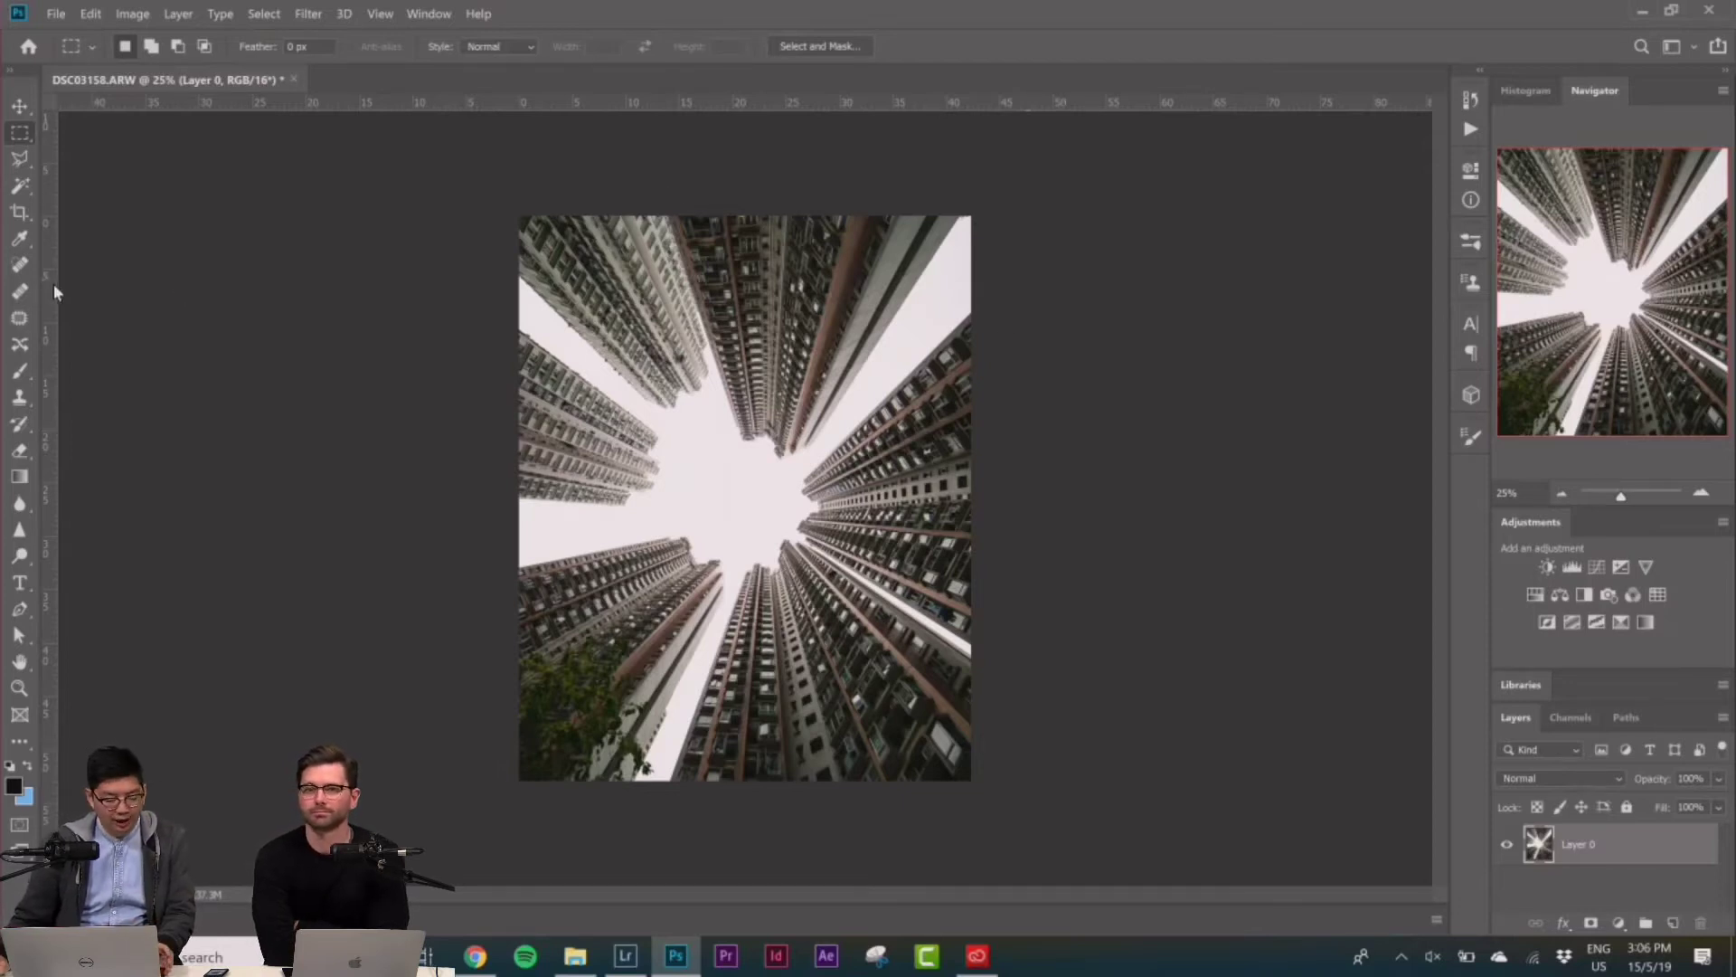
pyautogui.moveTo(48, 284); pyautogui.dragTo(747, 306)
pyautogui.moveTo(779, 106); pyautogui.dragTo(780, 498)
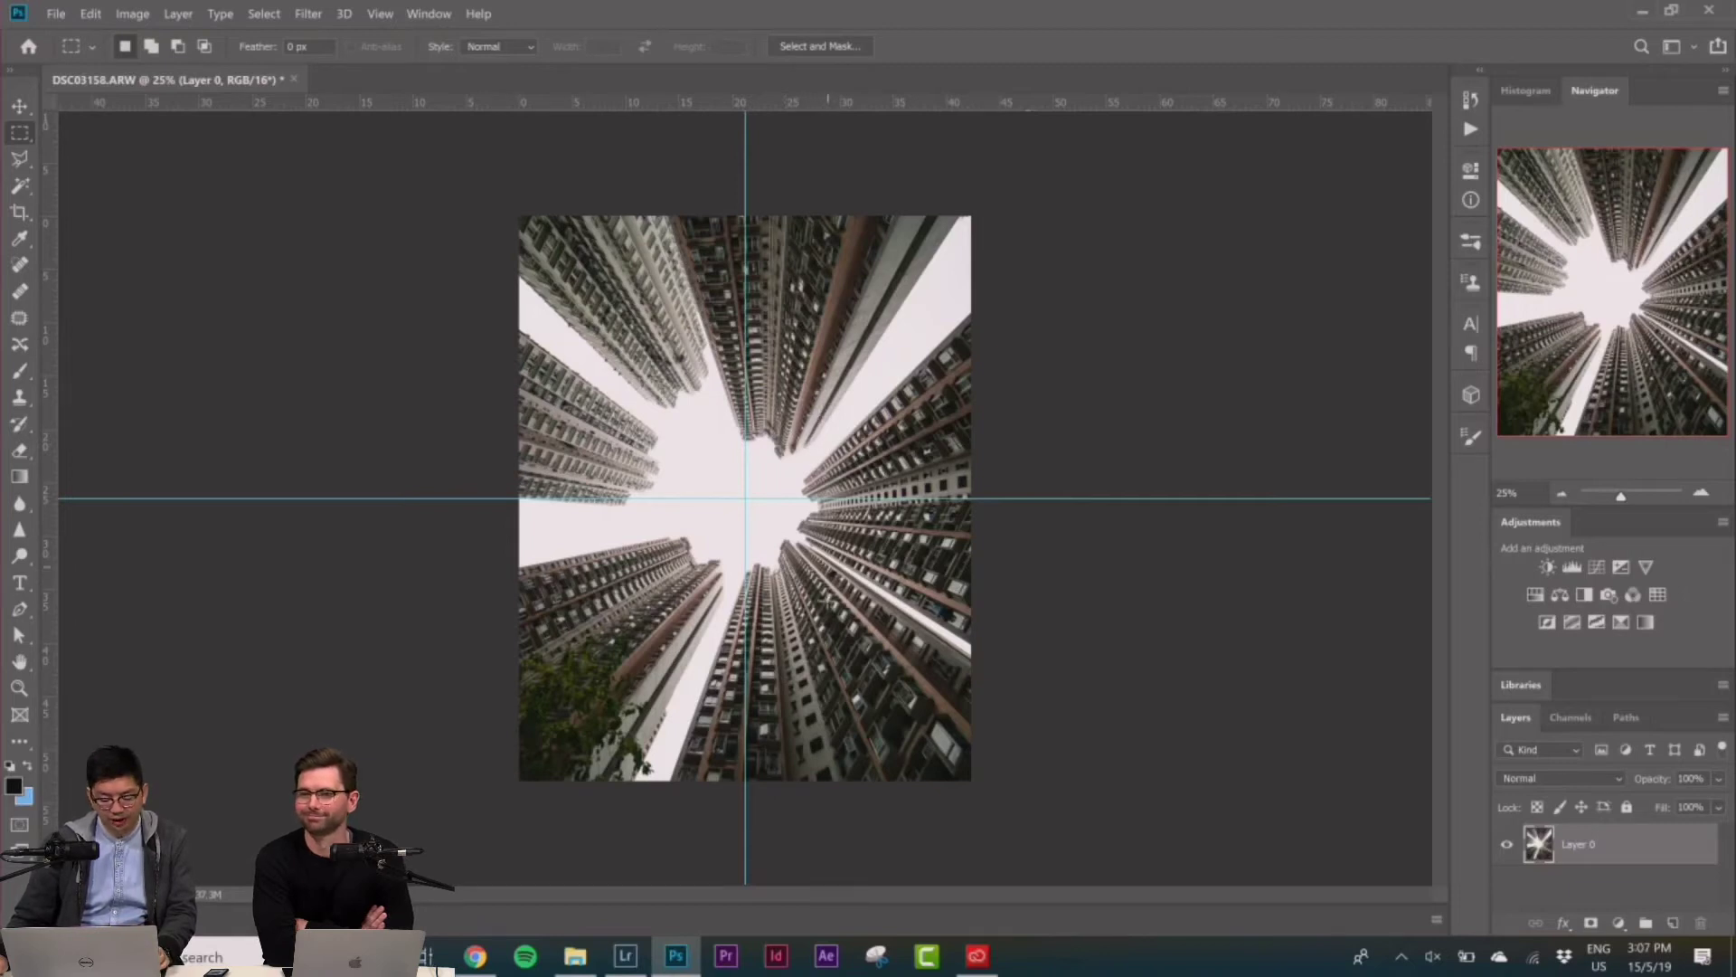
# Start a Free Transform and skew the building layer, shifting its bottom edge right, its top edge left and its right side upward
pyautogui.rightClick(832, 394)
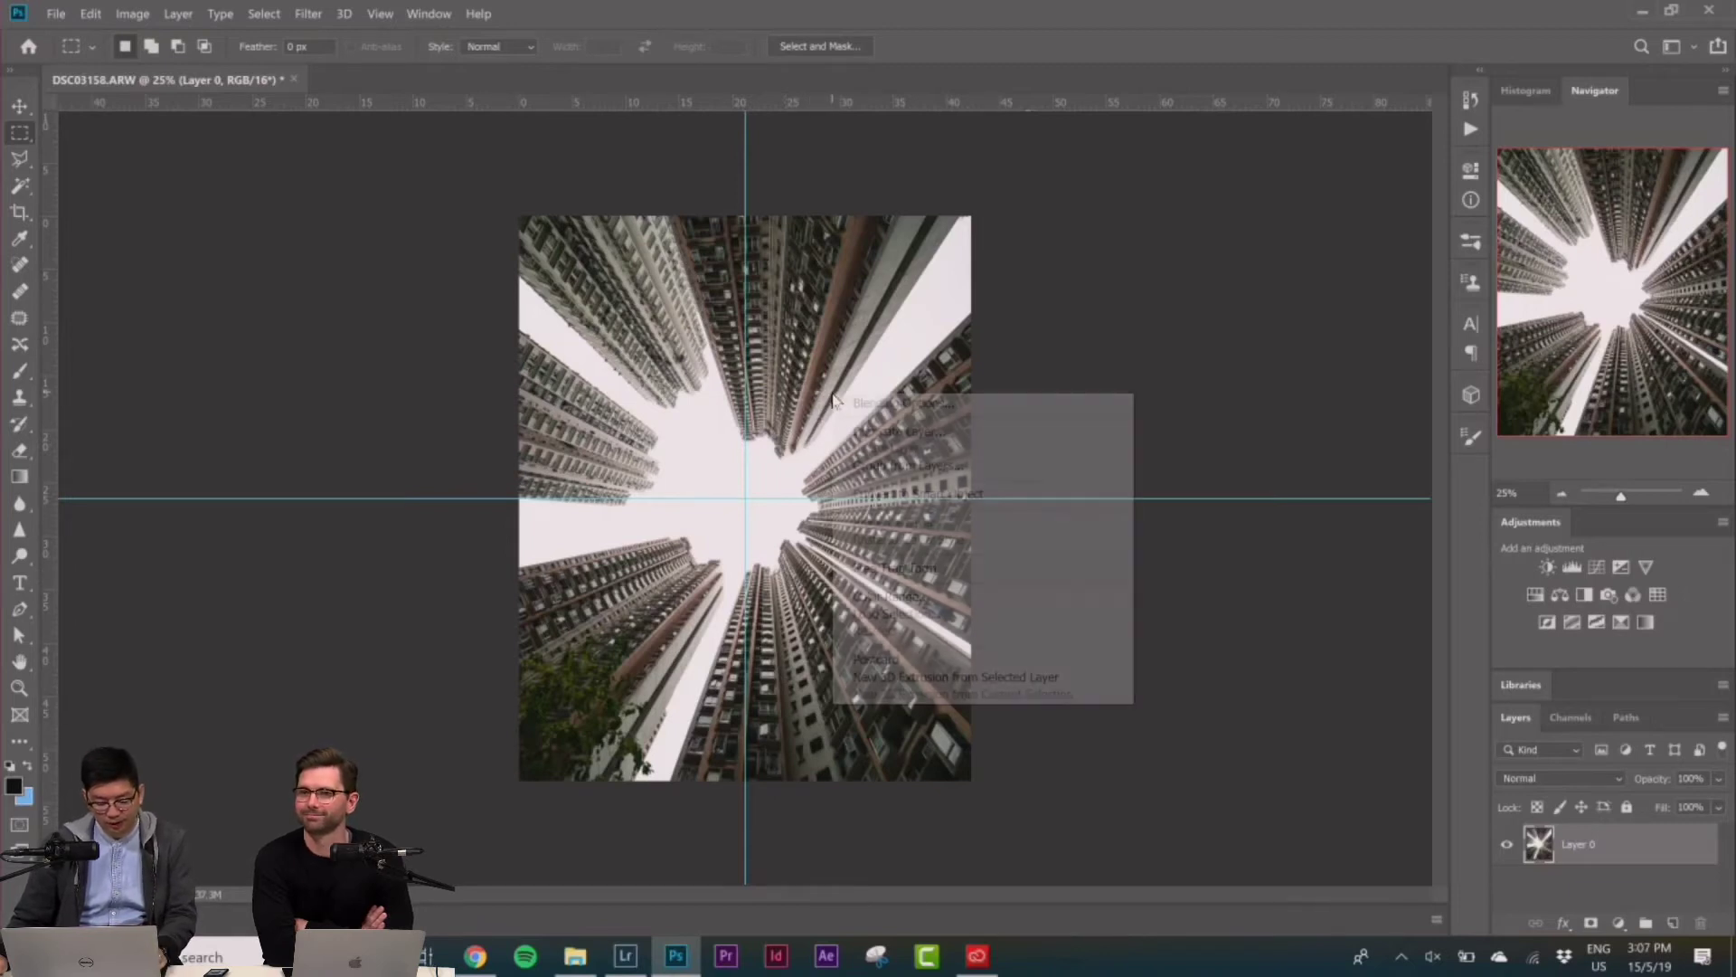
pyautogui.click(917, 569)
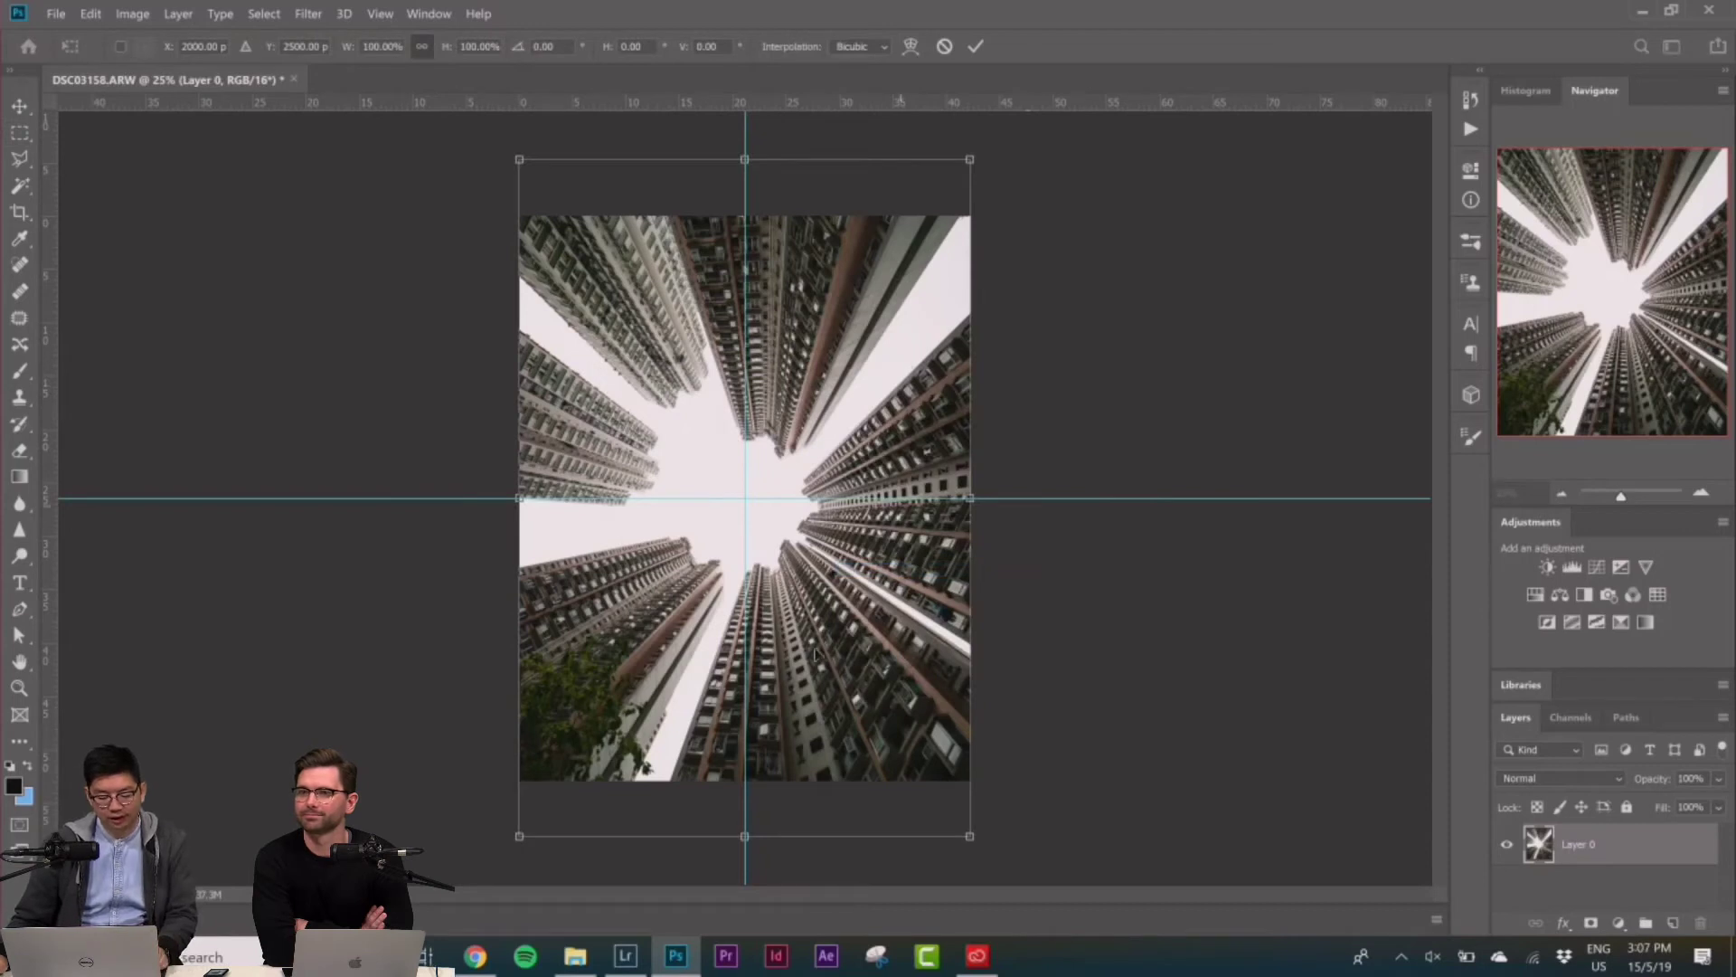
pyautogui.rightClick(832, 549)
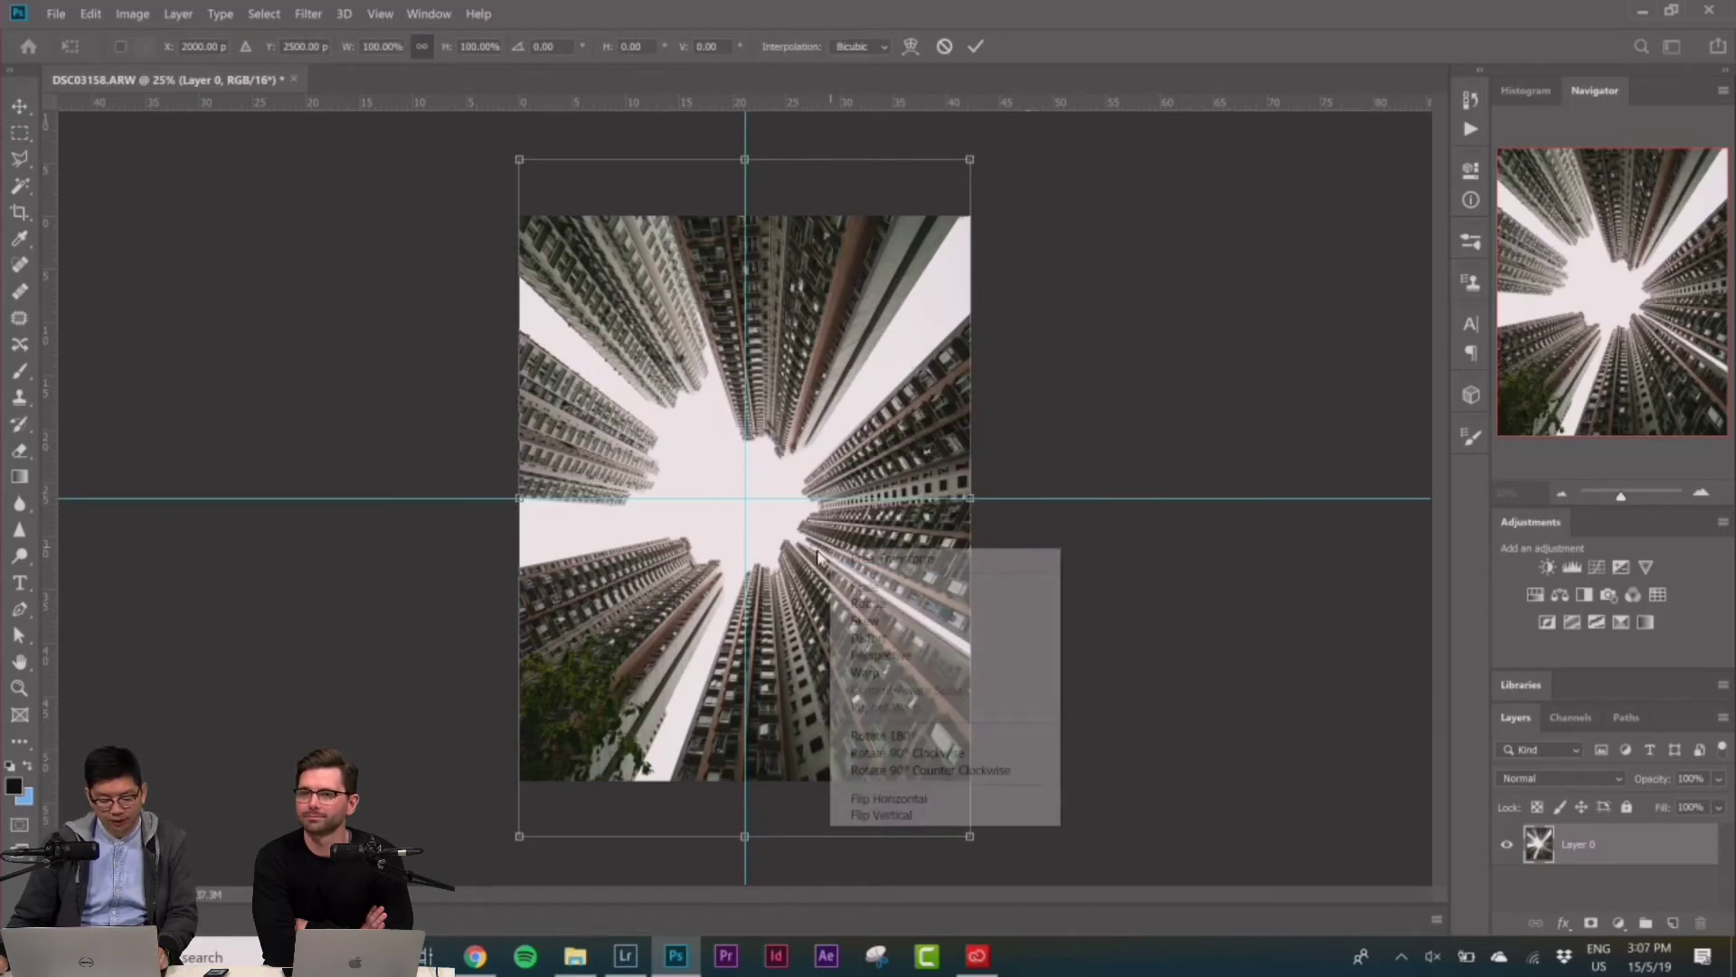
pyautogui.click(881, 622)
pyautogui.moveTo(747, 843); pyautogui.dragTo(788, 838)
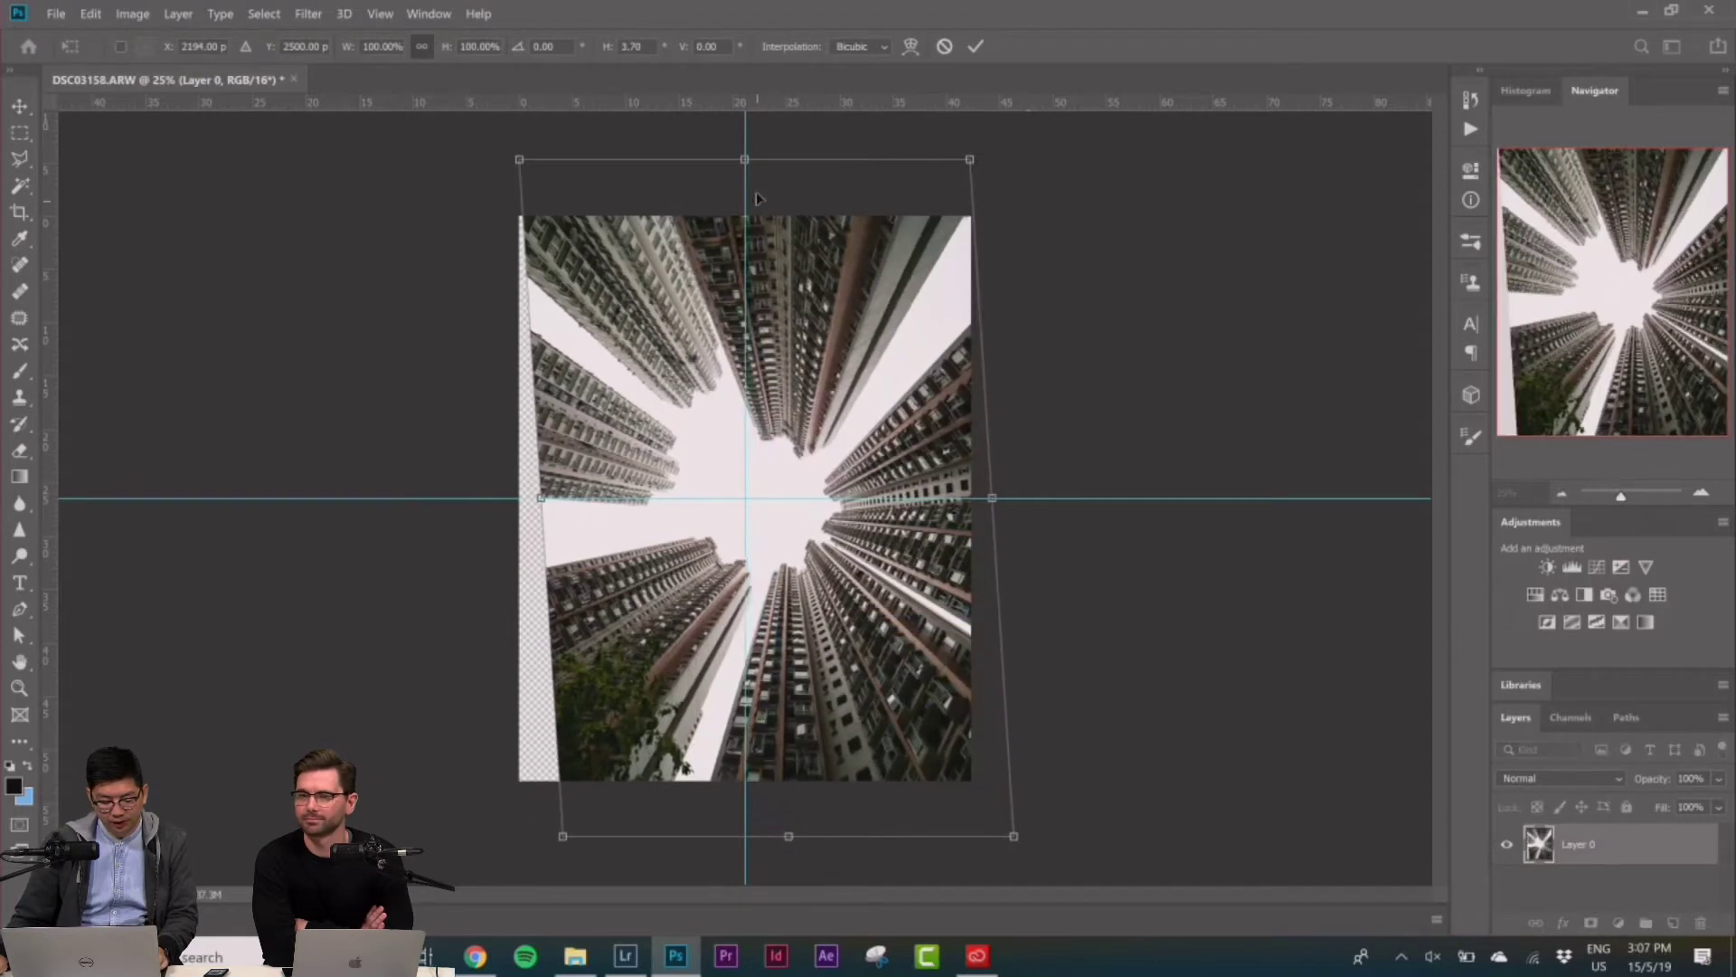
pyautogui.moveTo(744, 161); pyautogui.dragTo(709, 160)
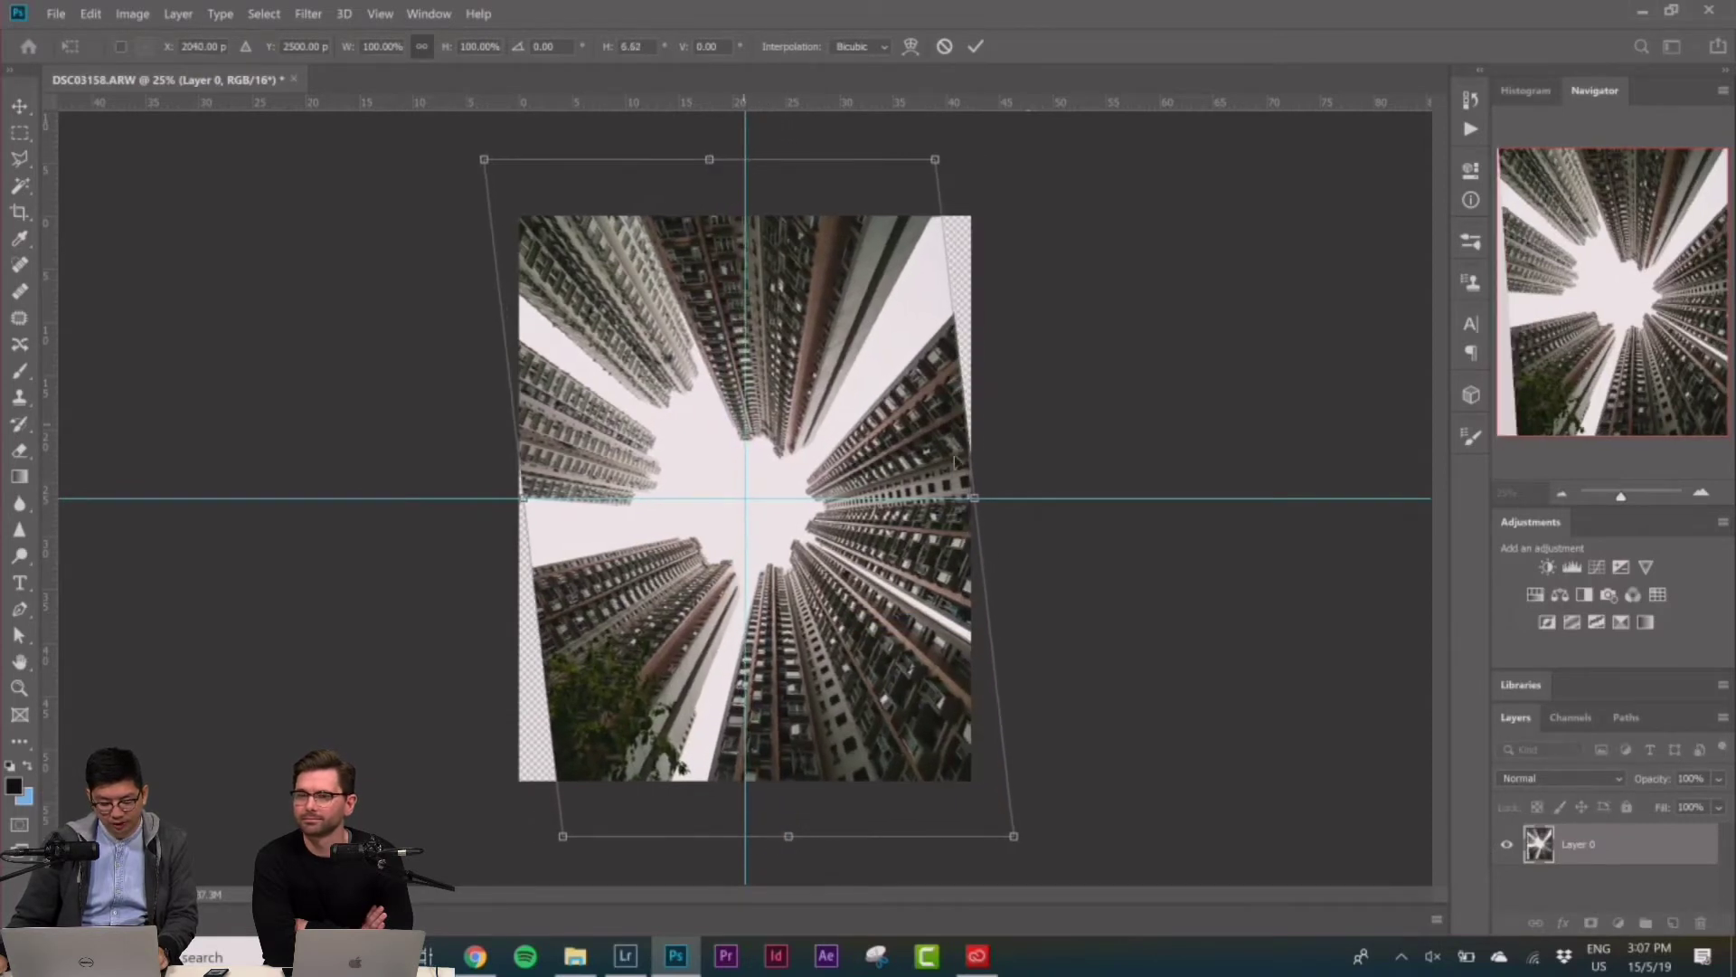
pyautogui.moveTo(981, 500); pyautogui.dragTo(977, 417)
pyautogui.moveTo(563, 836); pyautogui.dragTo(577, 833)
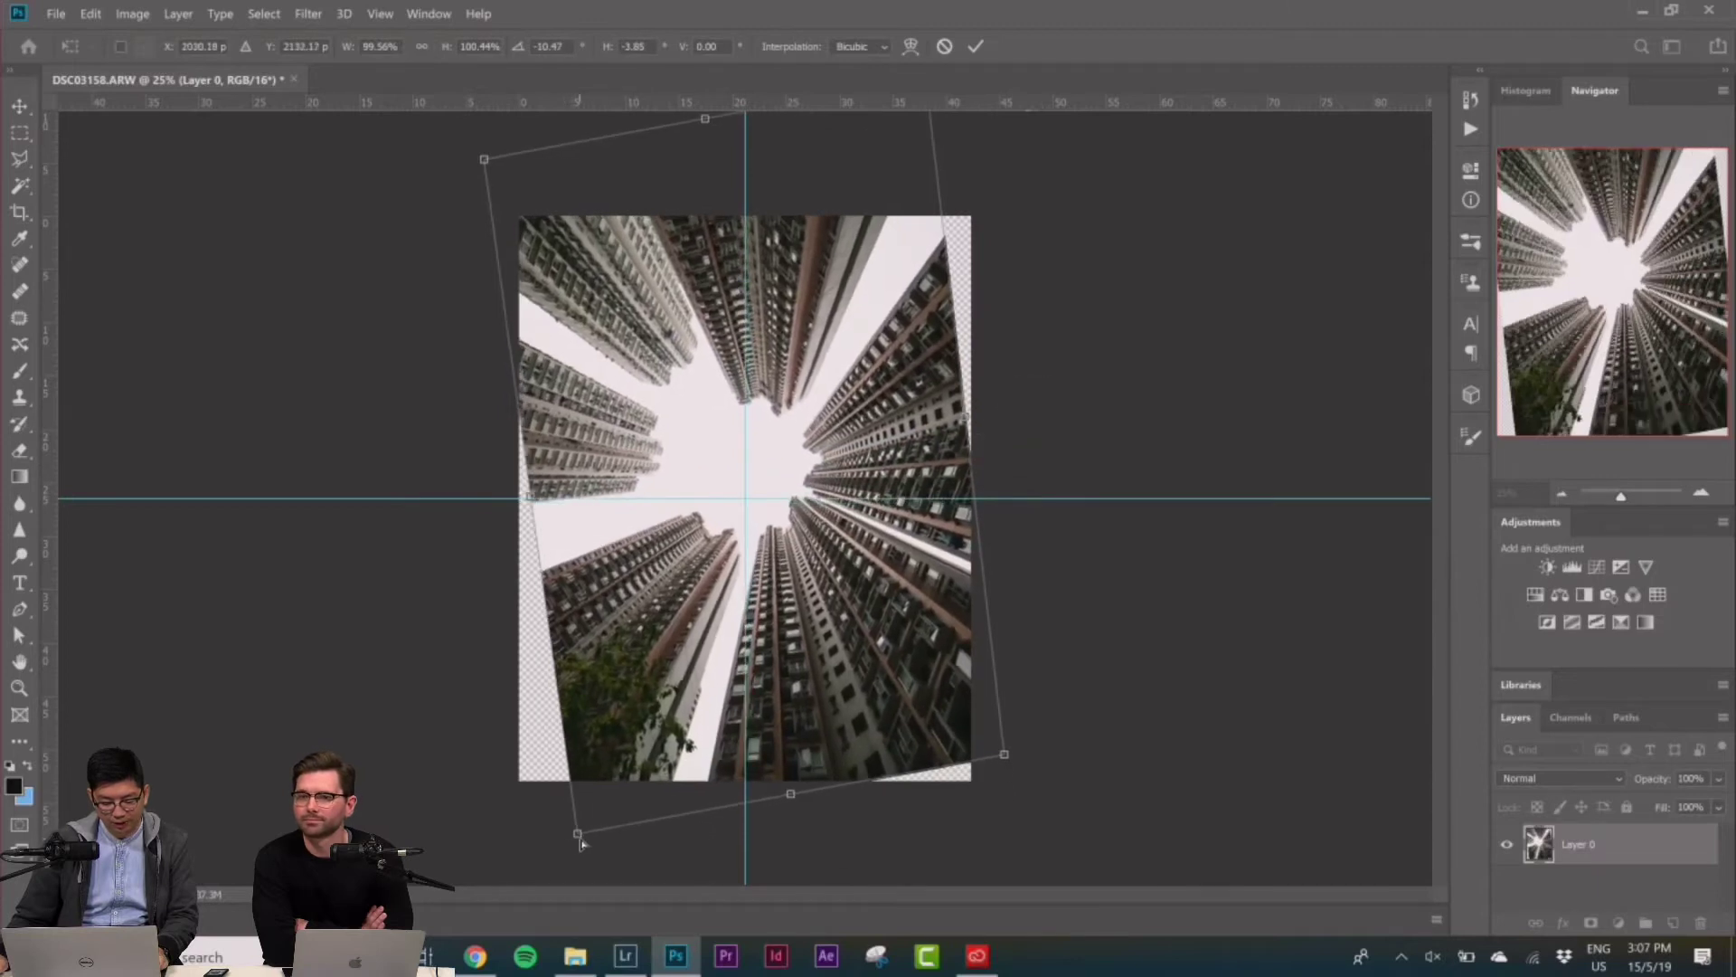
# Skew the building layer further, bottom edge right and top edge left, to about 12.5° horizontally, shift it slightly upward and apply the transform
pyautogui.rightClick(871, 611)
pyautogui.click(905, 692)
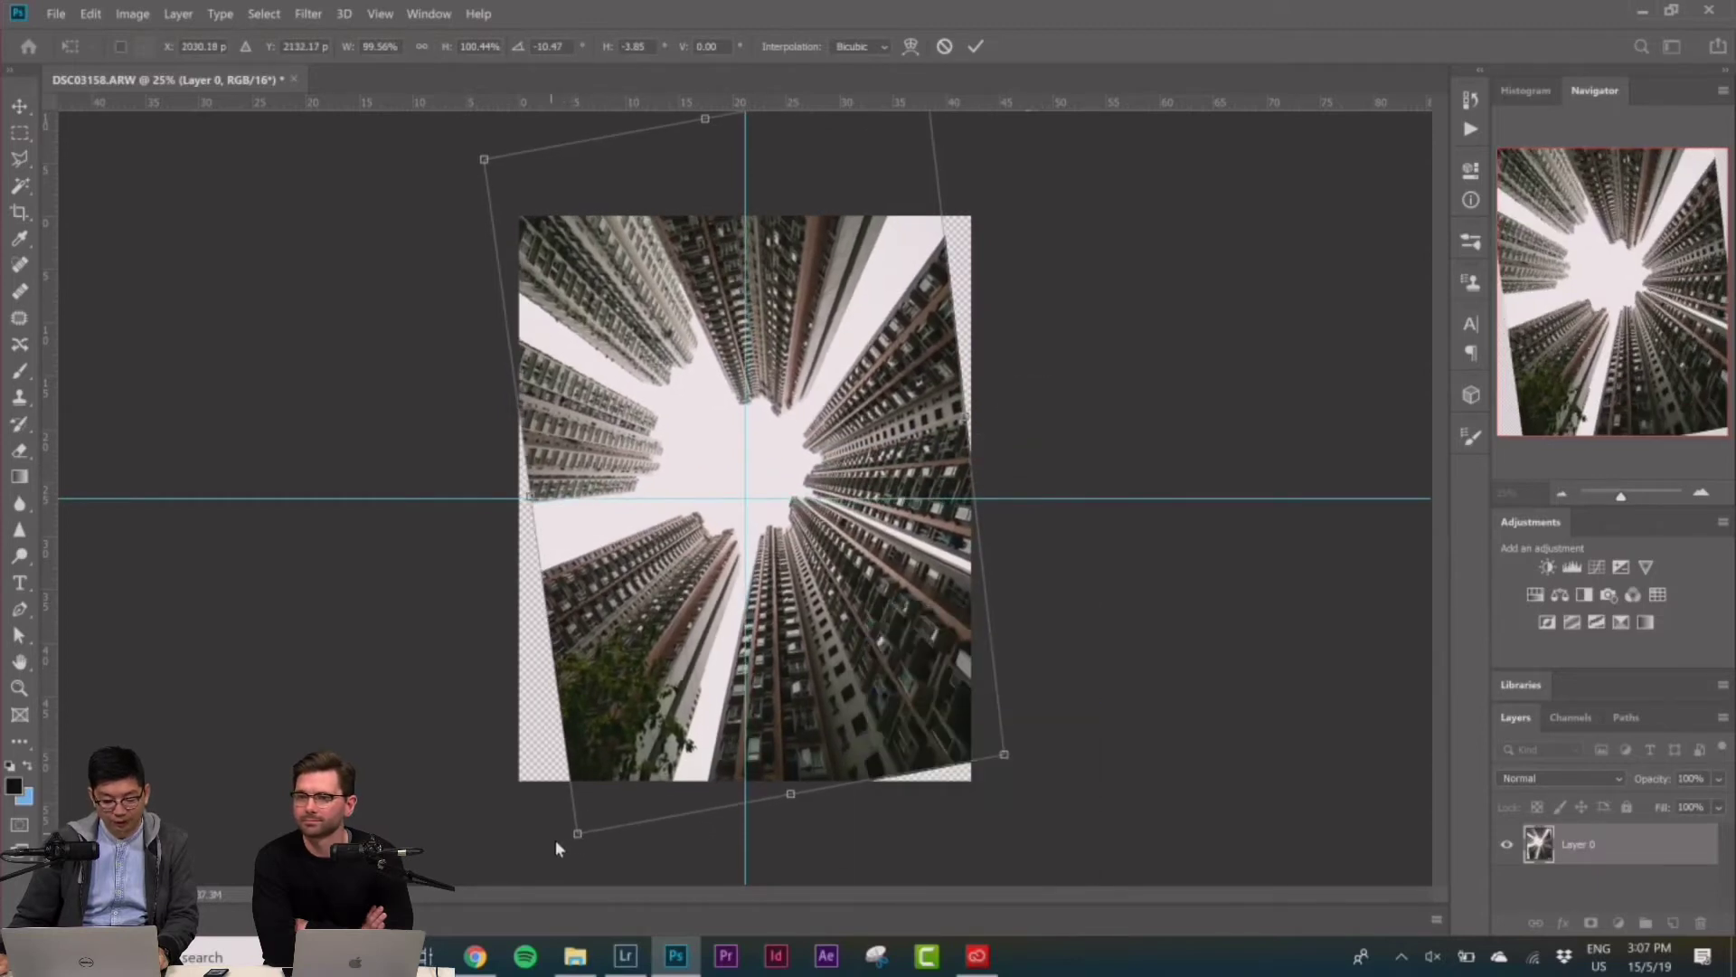
pyautogui.moveTo(583, 840); pyautogui.dragTo(618, 842)
pyautogui.moveTo(706, 122); pyautogui.dragTo(633, 117)
pyautogui.moveTo(614, 835); pyautogui.dragTo(641, 834)
pyautogui.moveTo(633, 116); pyautogui.dragTo(596, 136)
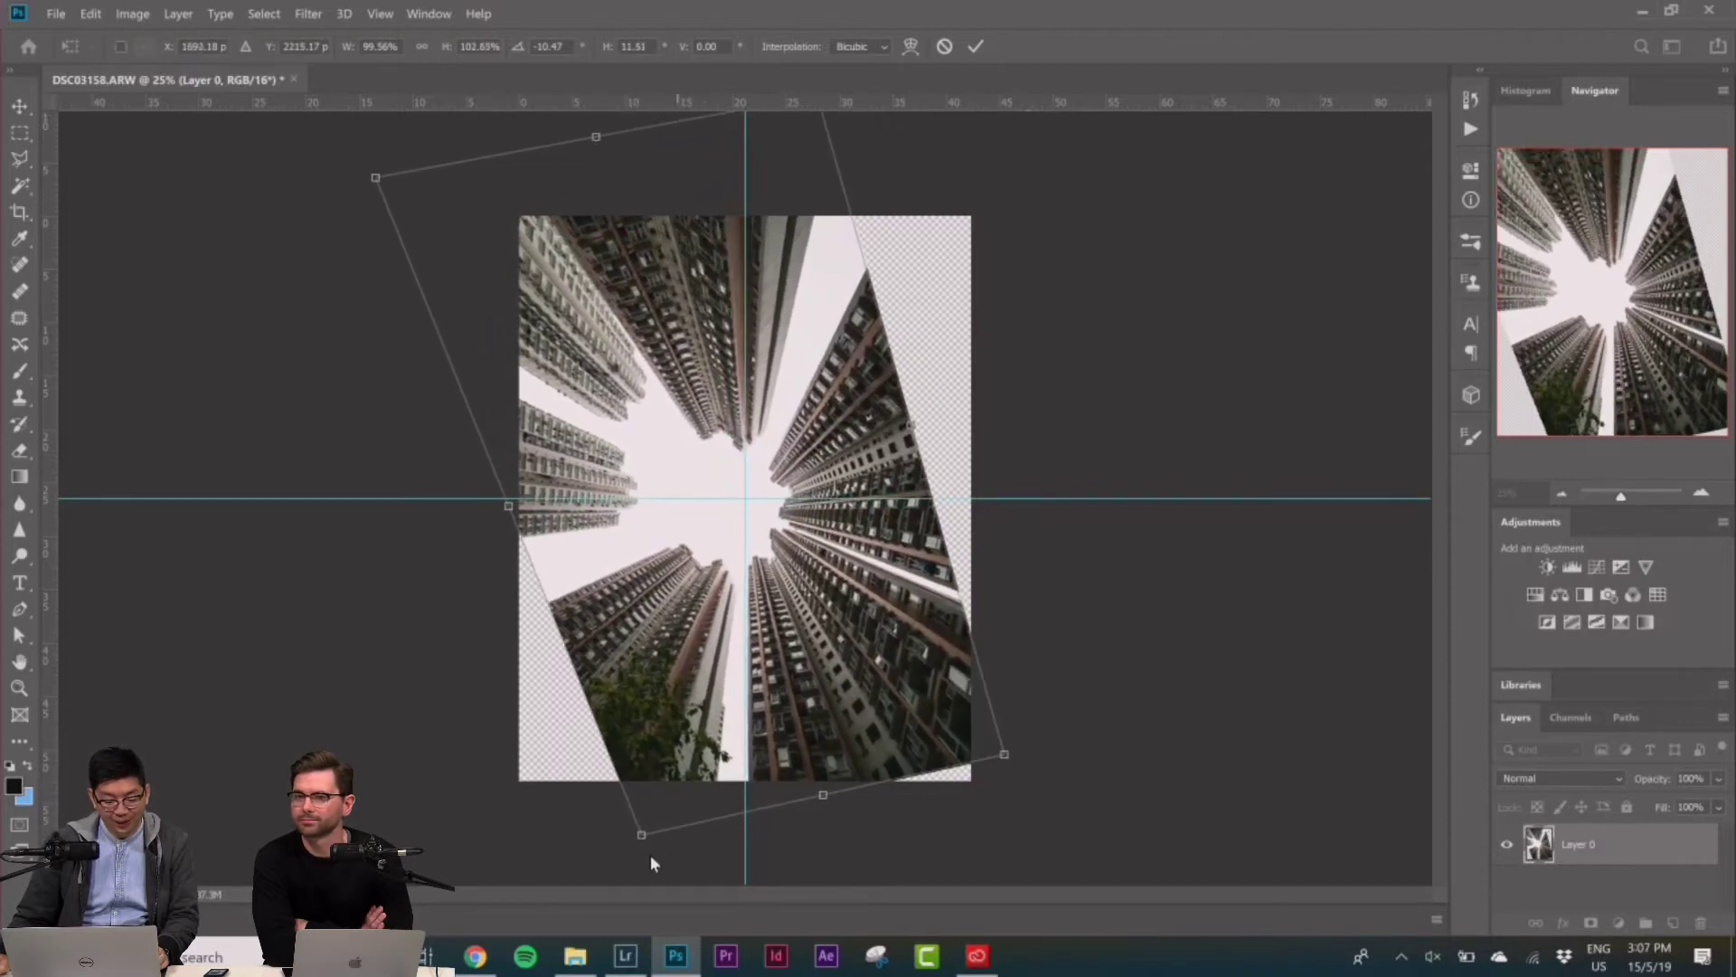
pyautogui.moveTo(648, 843); pyautogui.dragTo(649, 842)
pyautogui.moveTo(599, 141); pyautogui.dragTo(595, 163)
pyautogui.moveTo(893, 678); pyautogui.dragTo(872, 643)
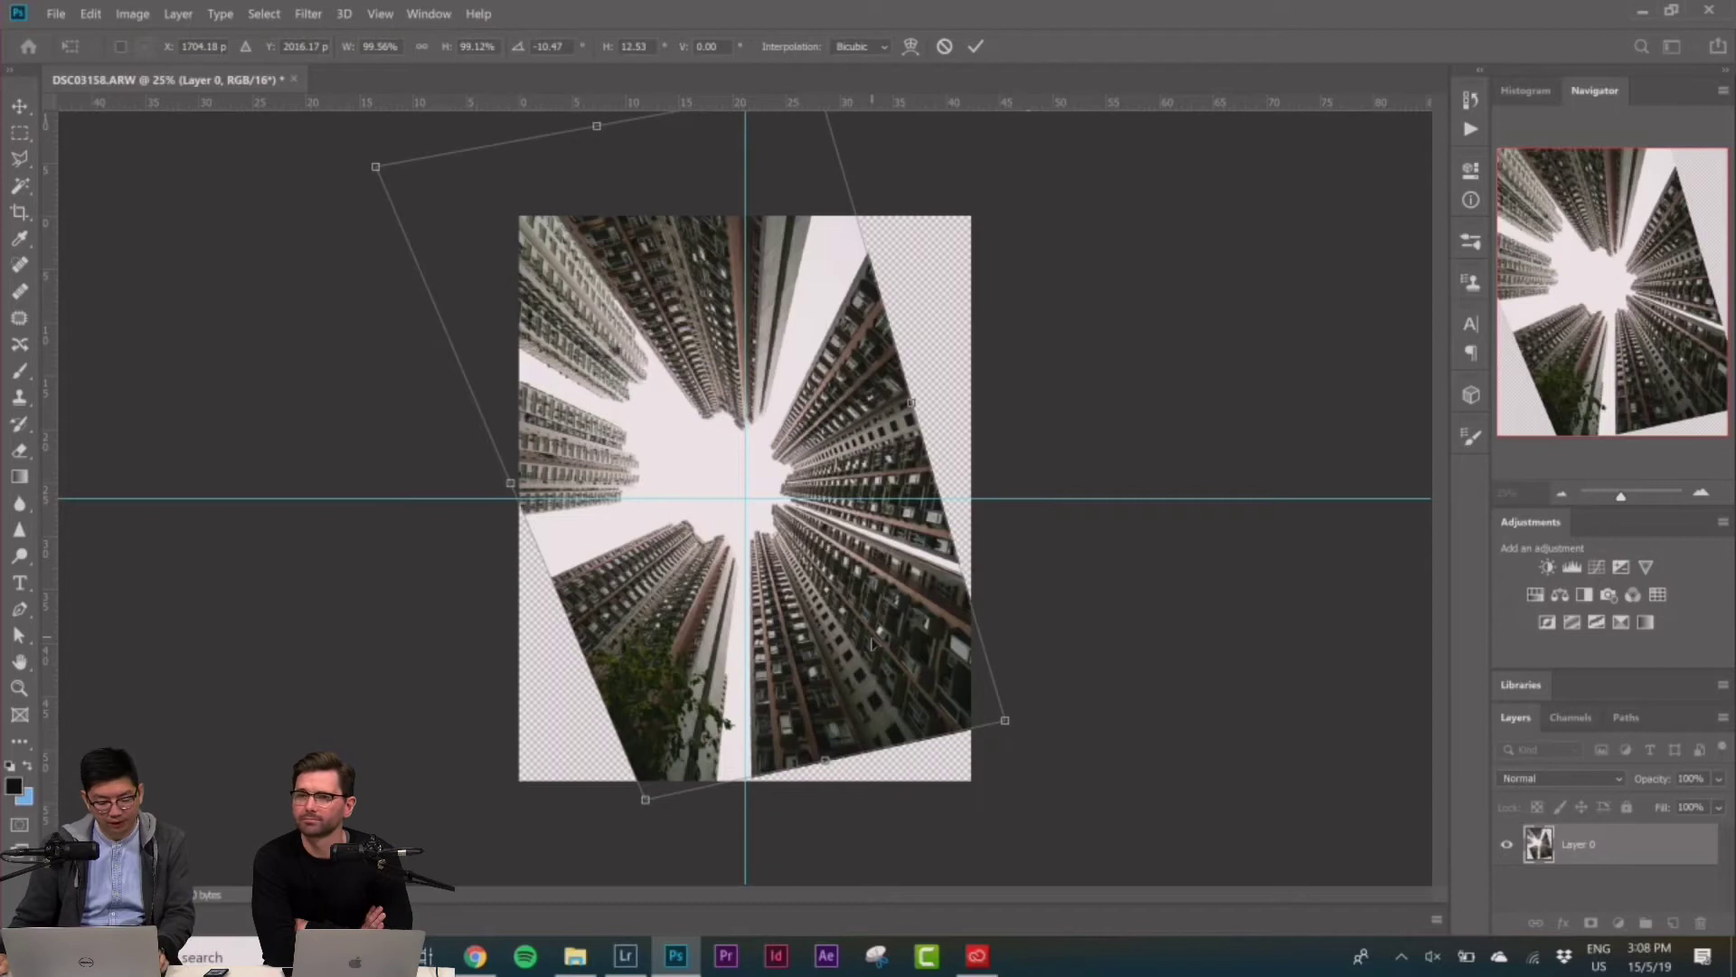
pyautogui.press('Return')
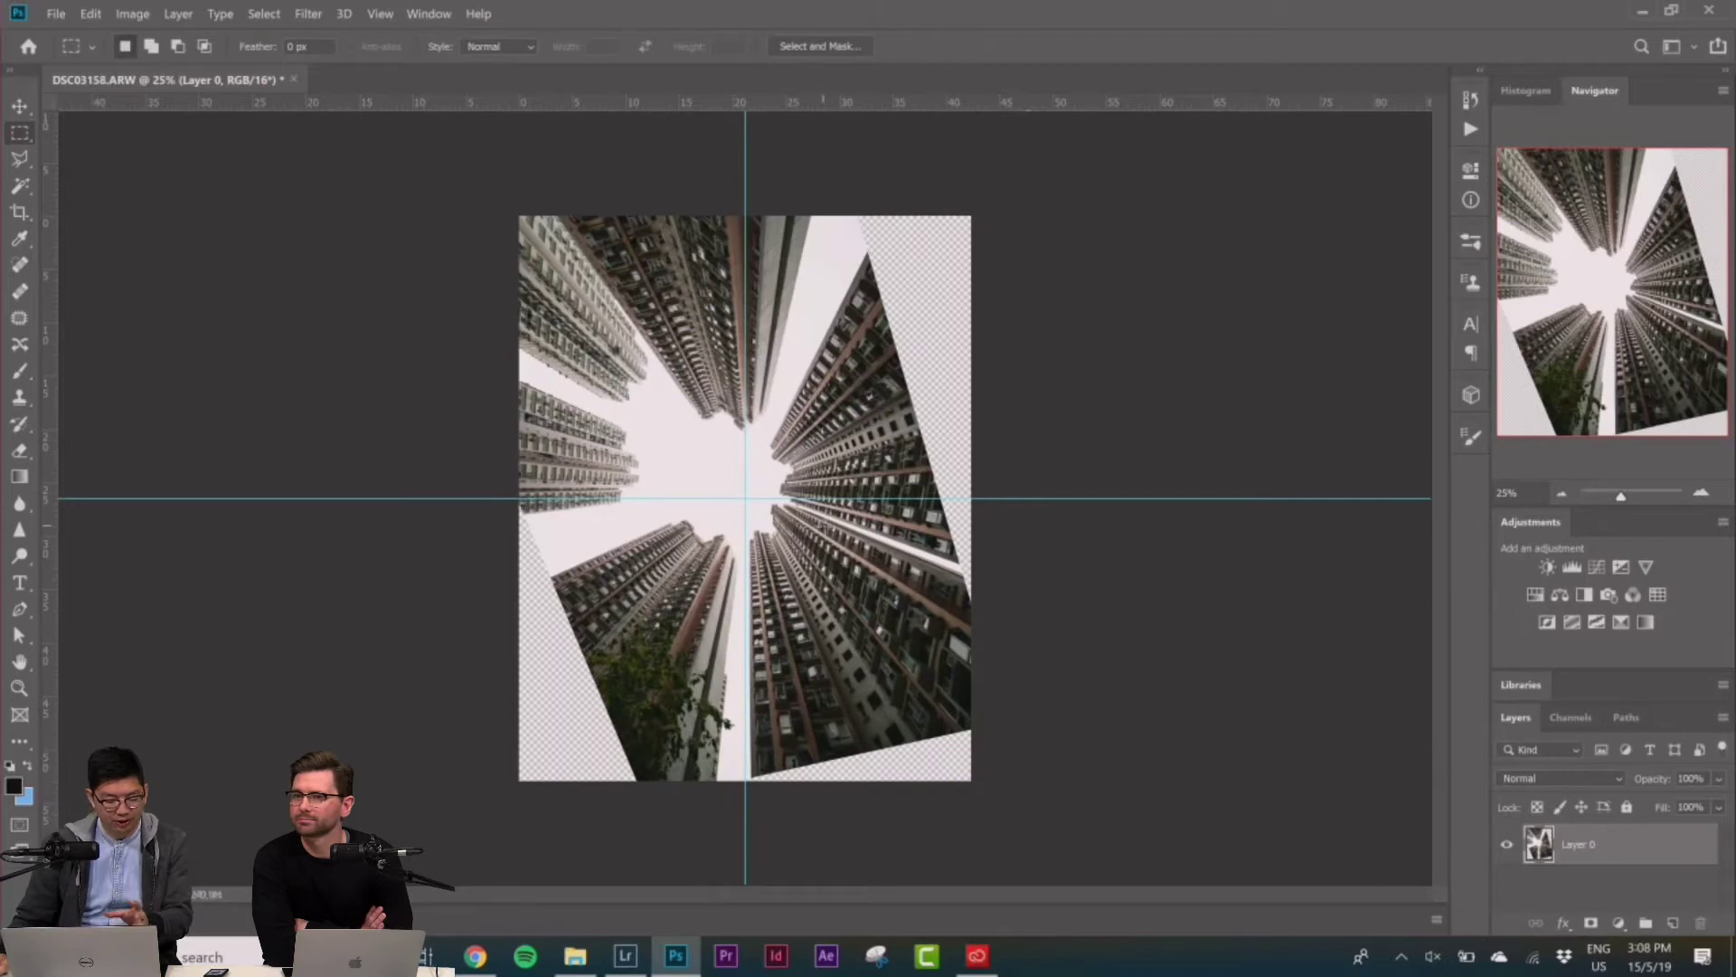
# Skew the layer vertically to about -21.6°, raising its right side and shifting it down so the right-hand gap follows the horizontal guide
pyautogui.rightClick(825, 523)
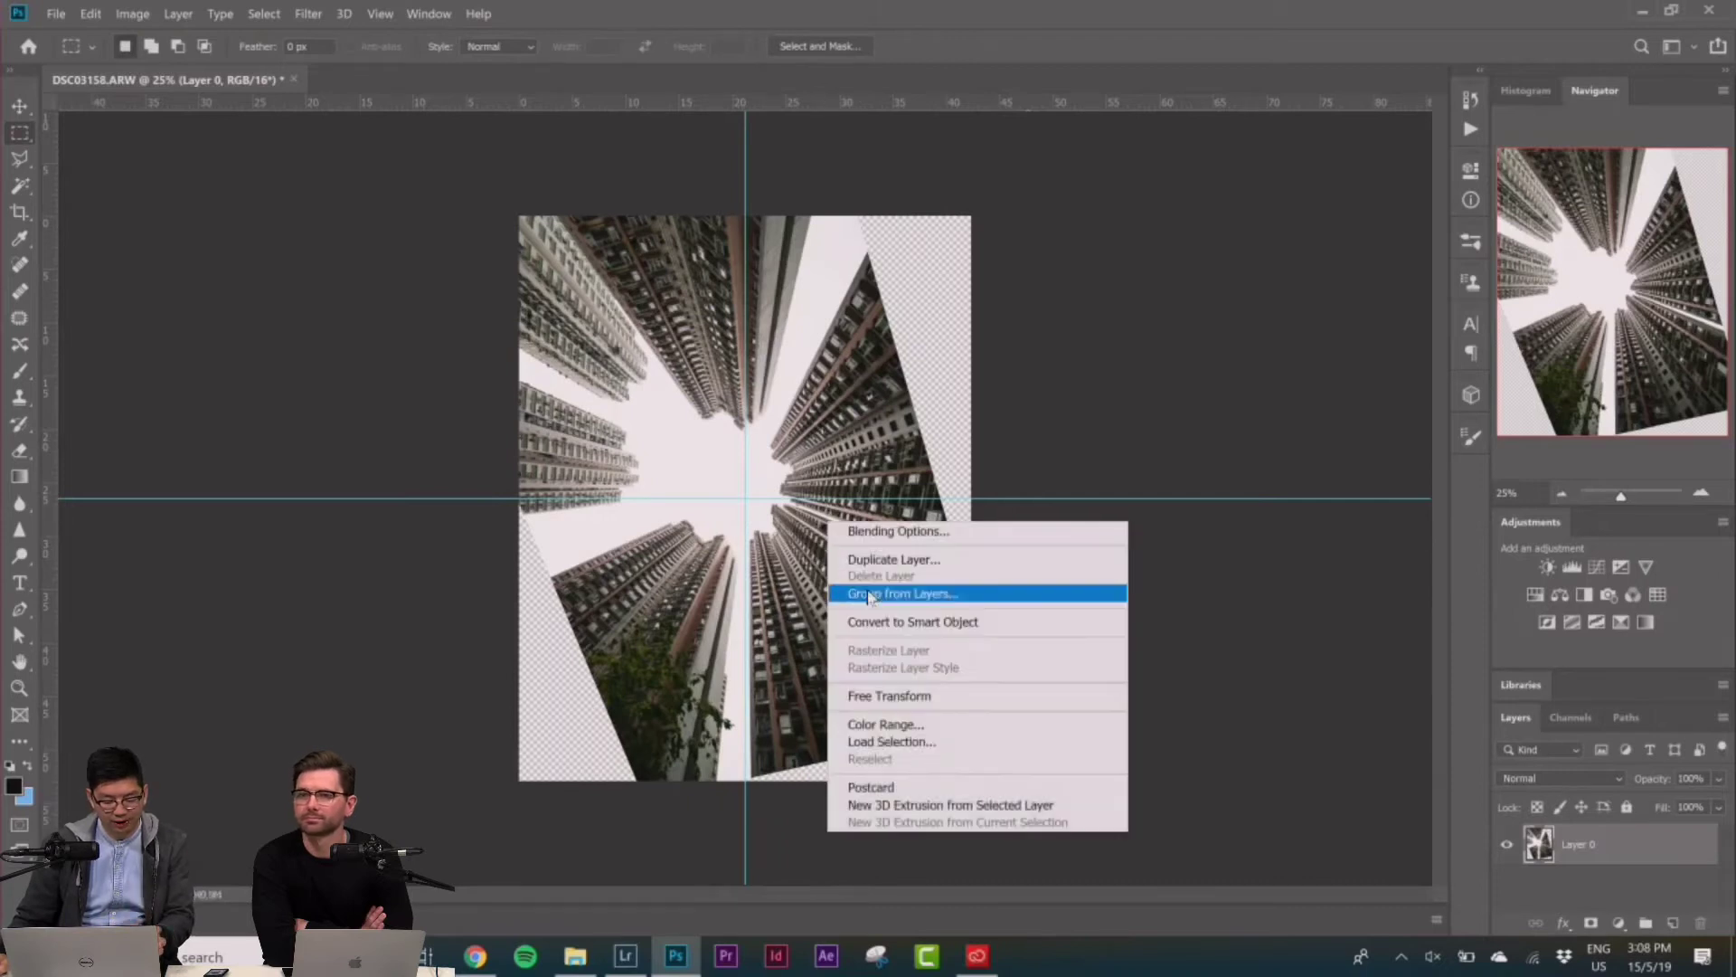
pyautogui.click(886, 698)
pyautogui.rightClick(884, 601)
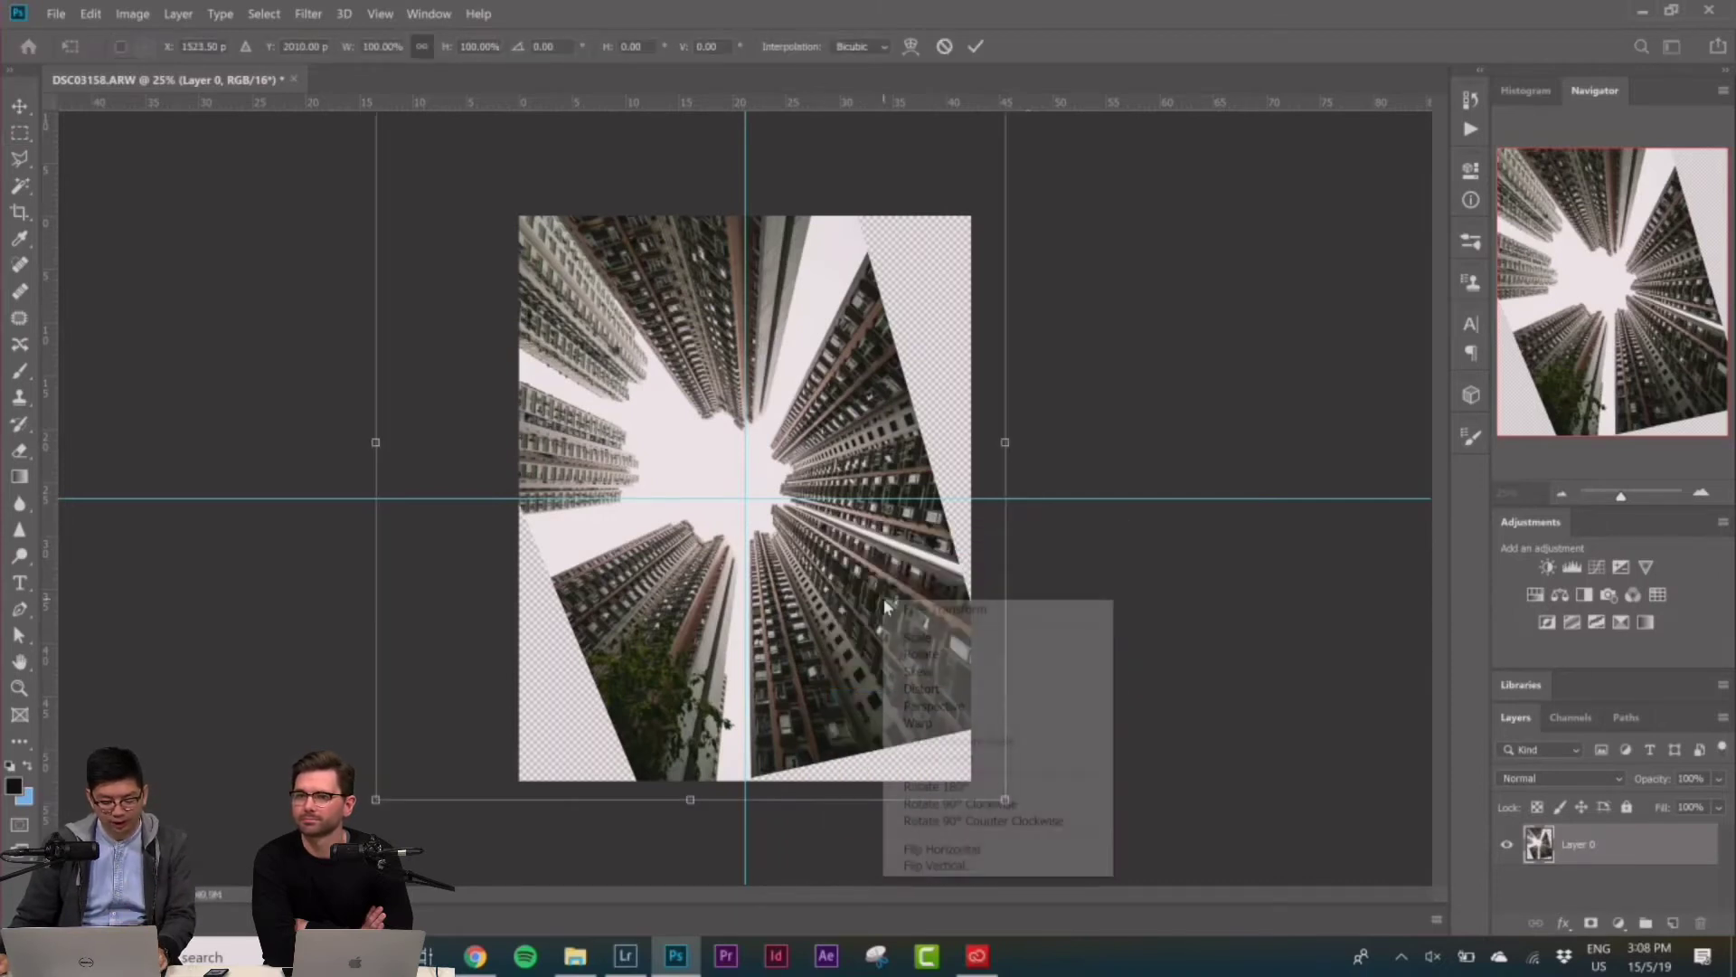
pyautogui.click(920, 690)
pyautogui.moveTo(1006, 441); pyautogui.dragTo(1002, 288)
pyautogui.moveTo(904, 393); pyautogui.dragTo(906, 487)
pyautogui.moveTo(1009, 387); pyautogui.dragTo(1005, 312)
pyautogui.moveTo(871, 412); pyautogui.dragTo(876, 459)
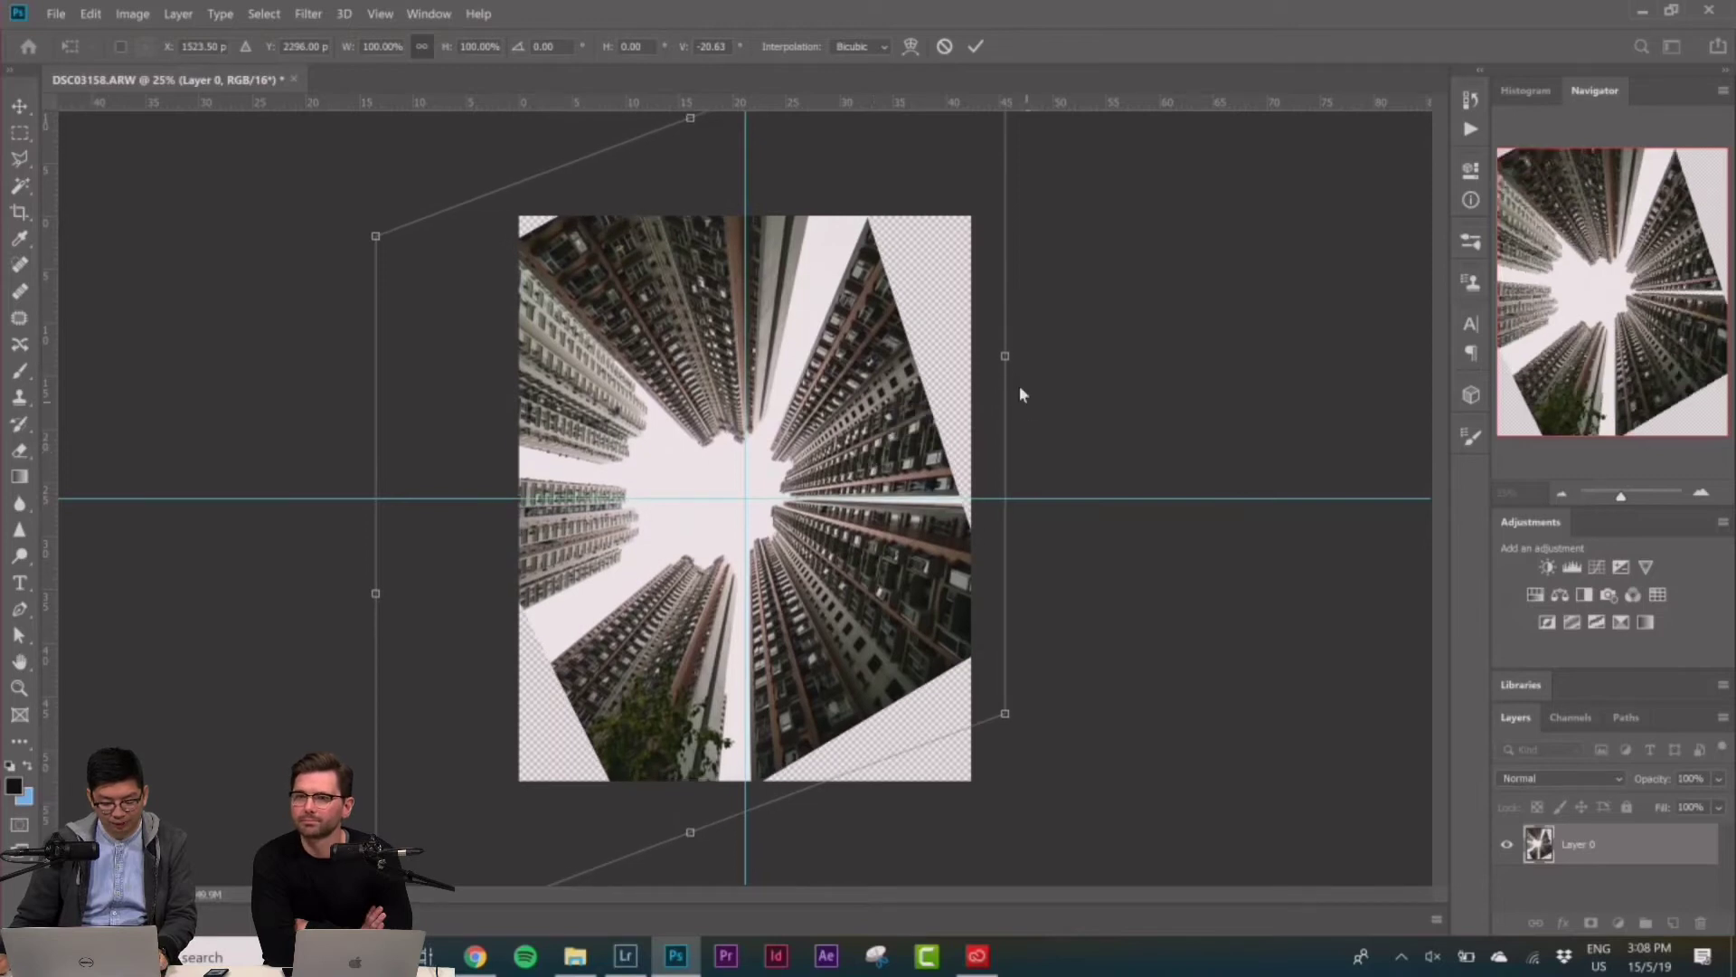
pyautogui.moveTo(1006, 357); pyautogui.dragTo(1006, 350)
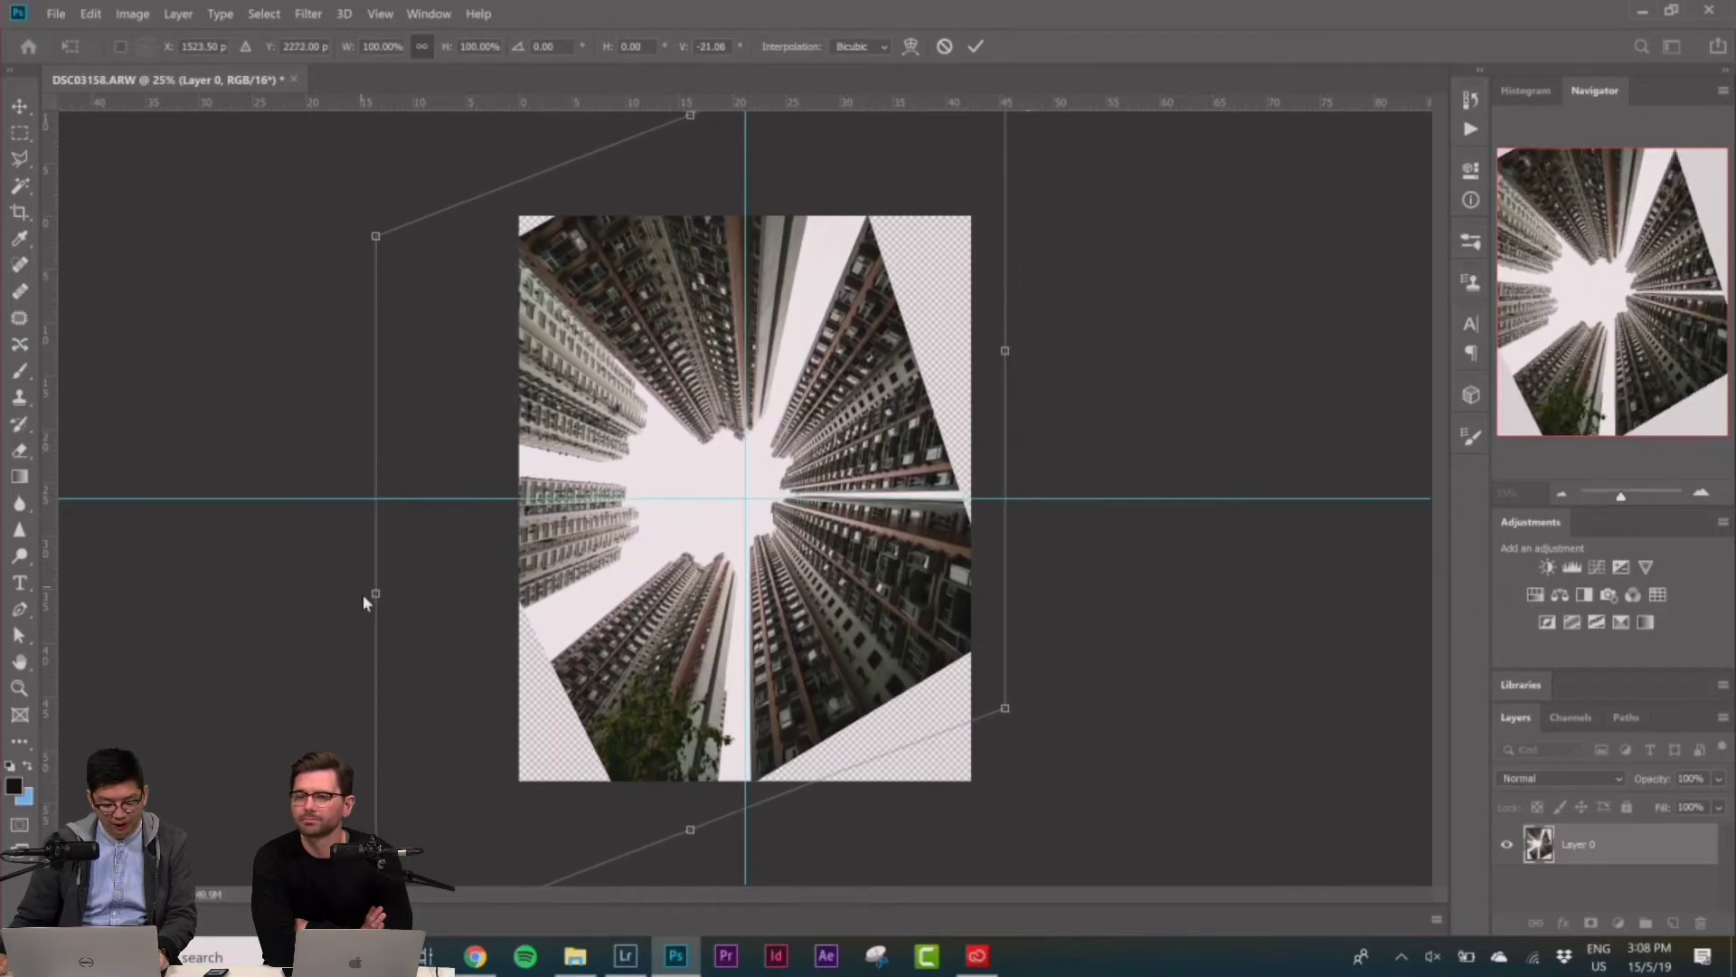
pyautogui.moveTo(377, 595); pyautogui.dragTo(377, 603)
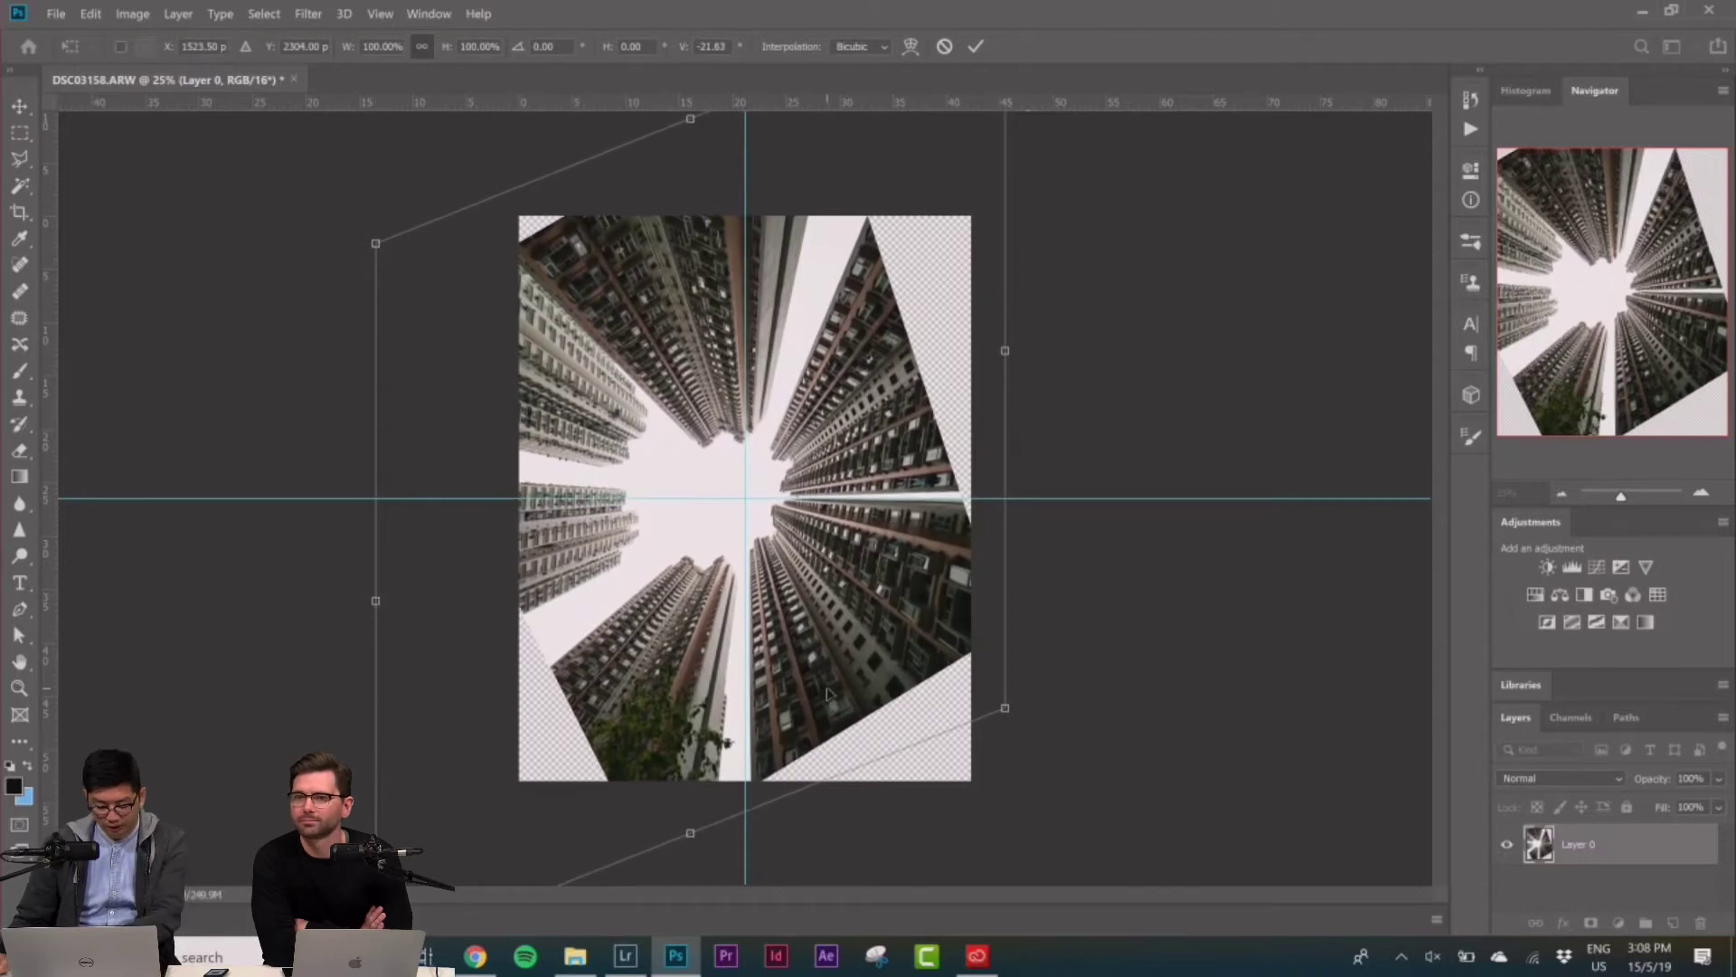
# Nudge the skewed layer down about 12 px to centre the right-hand gap between the towers on the horizontal guide
pyautogui.hotkey('ctrl', '=')
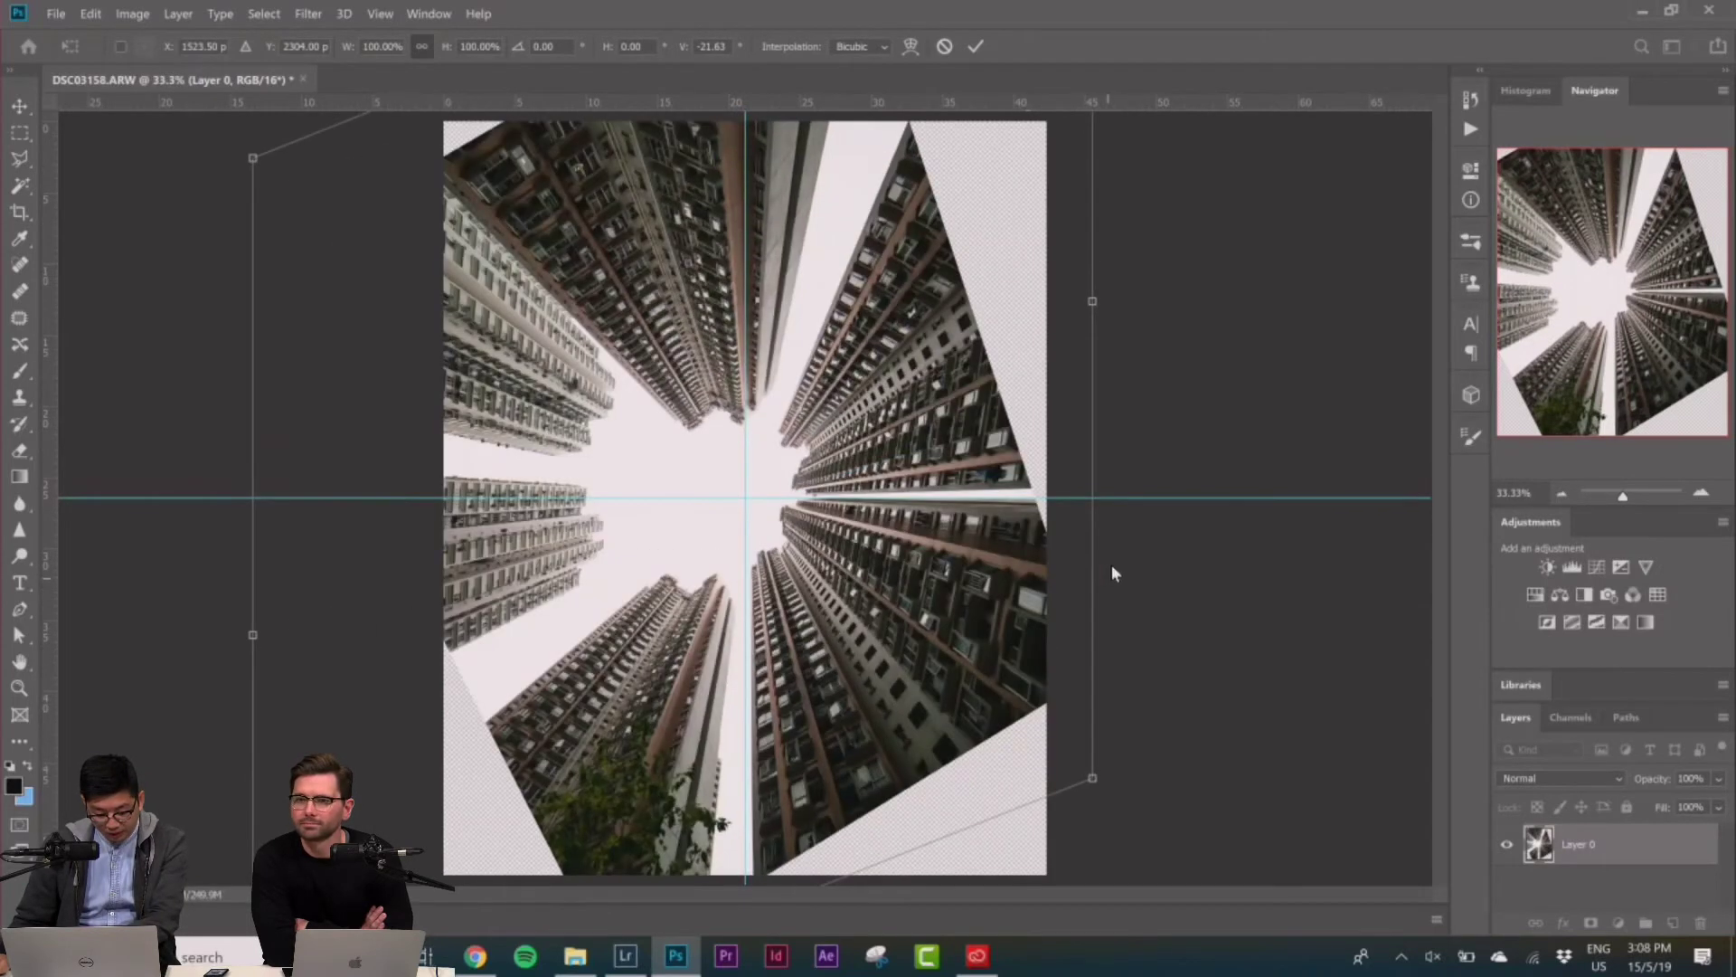
pyautogui.hotkey('ctrl', '=')
pyautogui.hotkey('ctrl', '=')
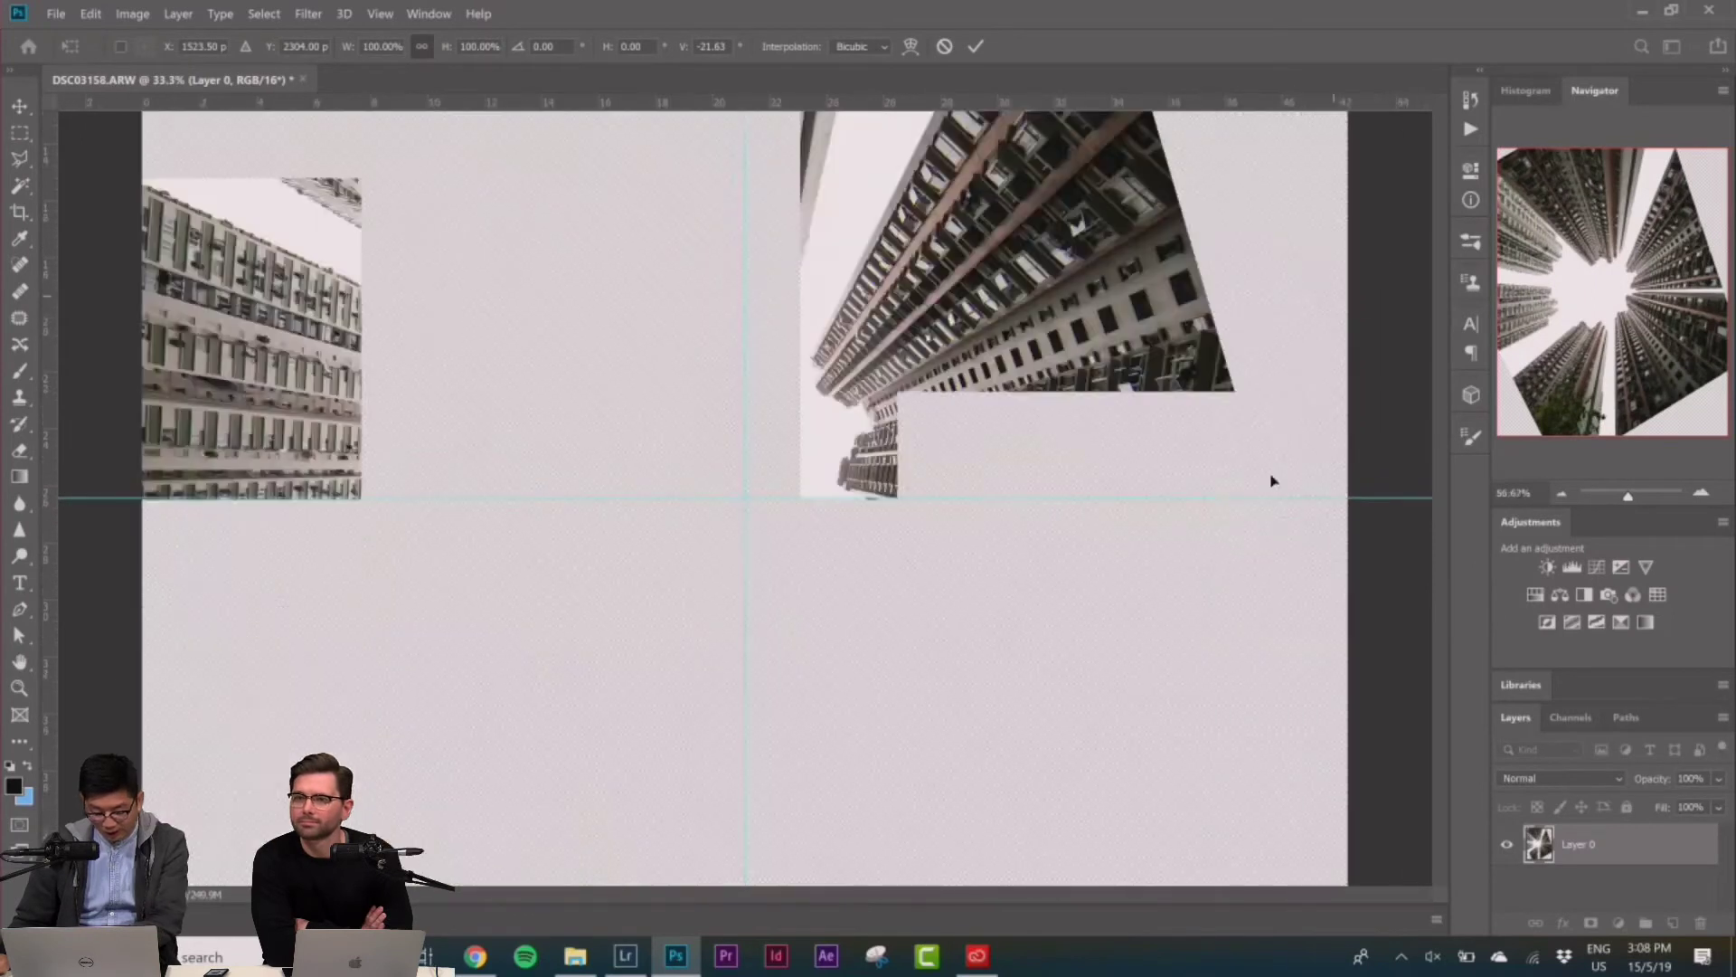
pyautogui.moveTo(892, 896); pyautogui.dragTo(937, 891)
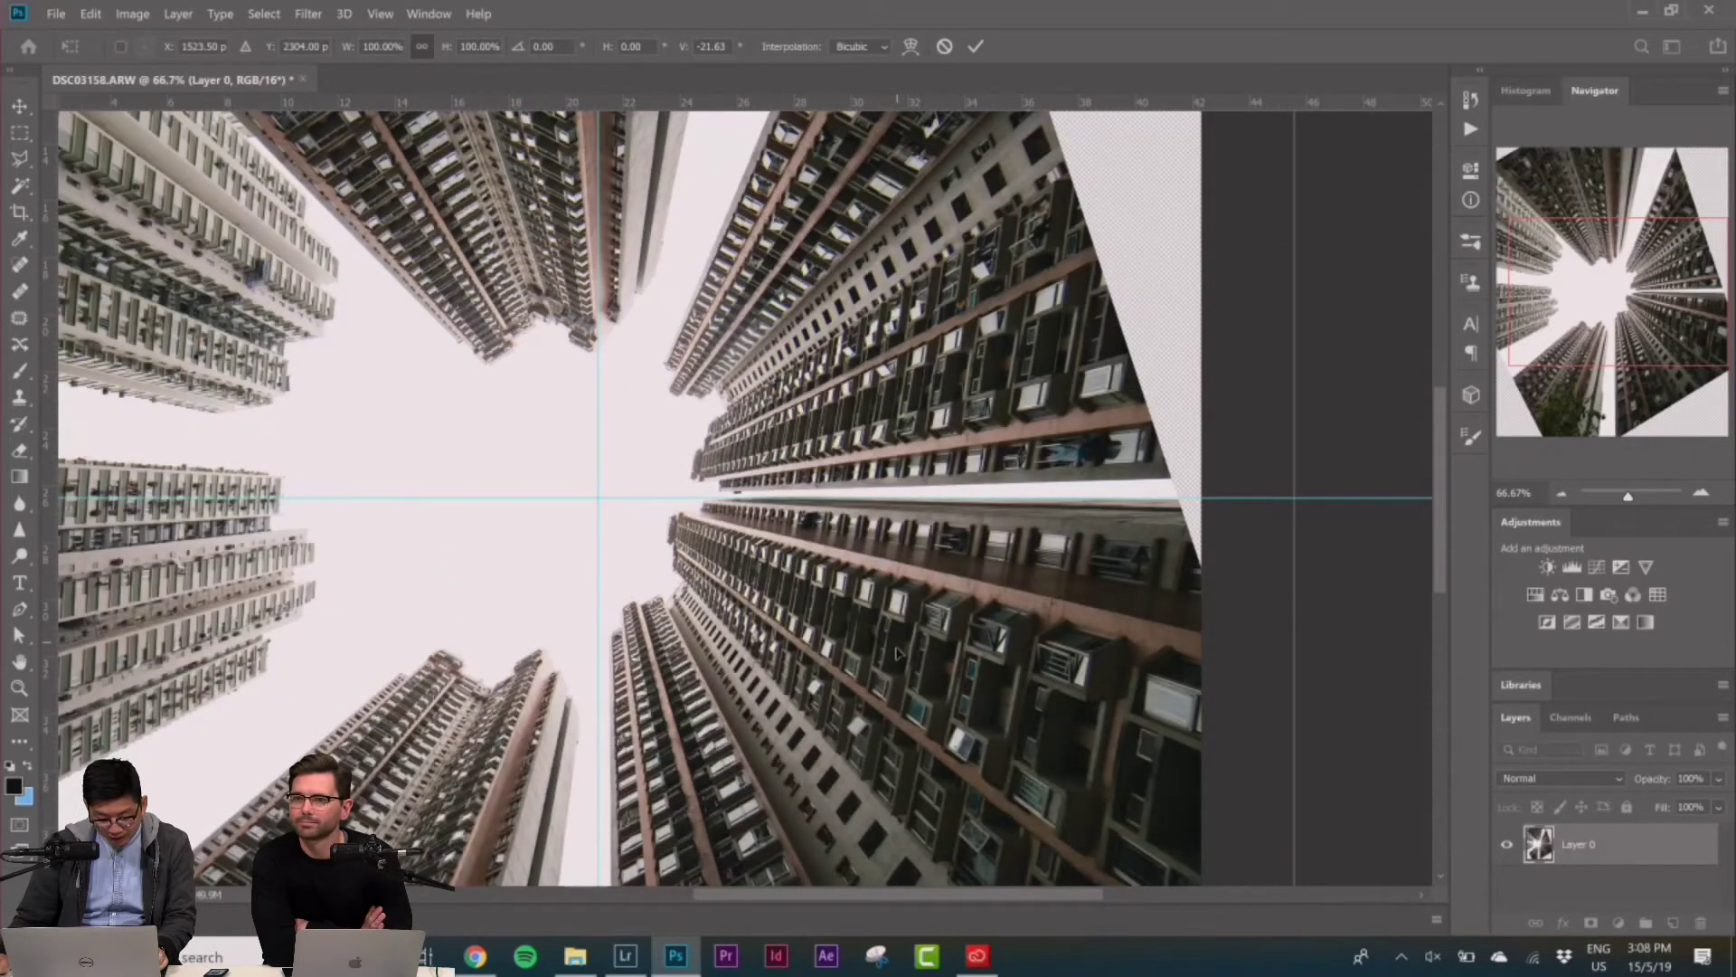
pyautogui.press('Down')
pyautogui.press('Down')
pyautogui.press('Down')
pyautogui.press('Down')
pyautogui.press('Down')
pyautogui.press('Down')
pyautogui.press('Down')
pyautogui.press('Down')
pyautogui.press('Down')
pyautogui.press('Down')
pyautogui.press('Down')
pyautogui.press('Down')
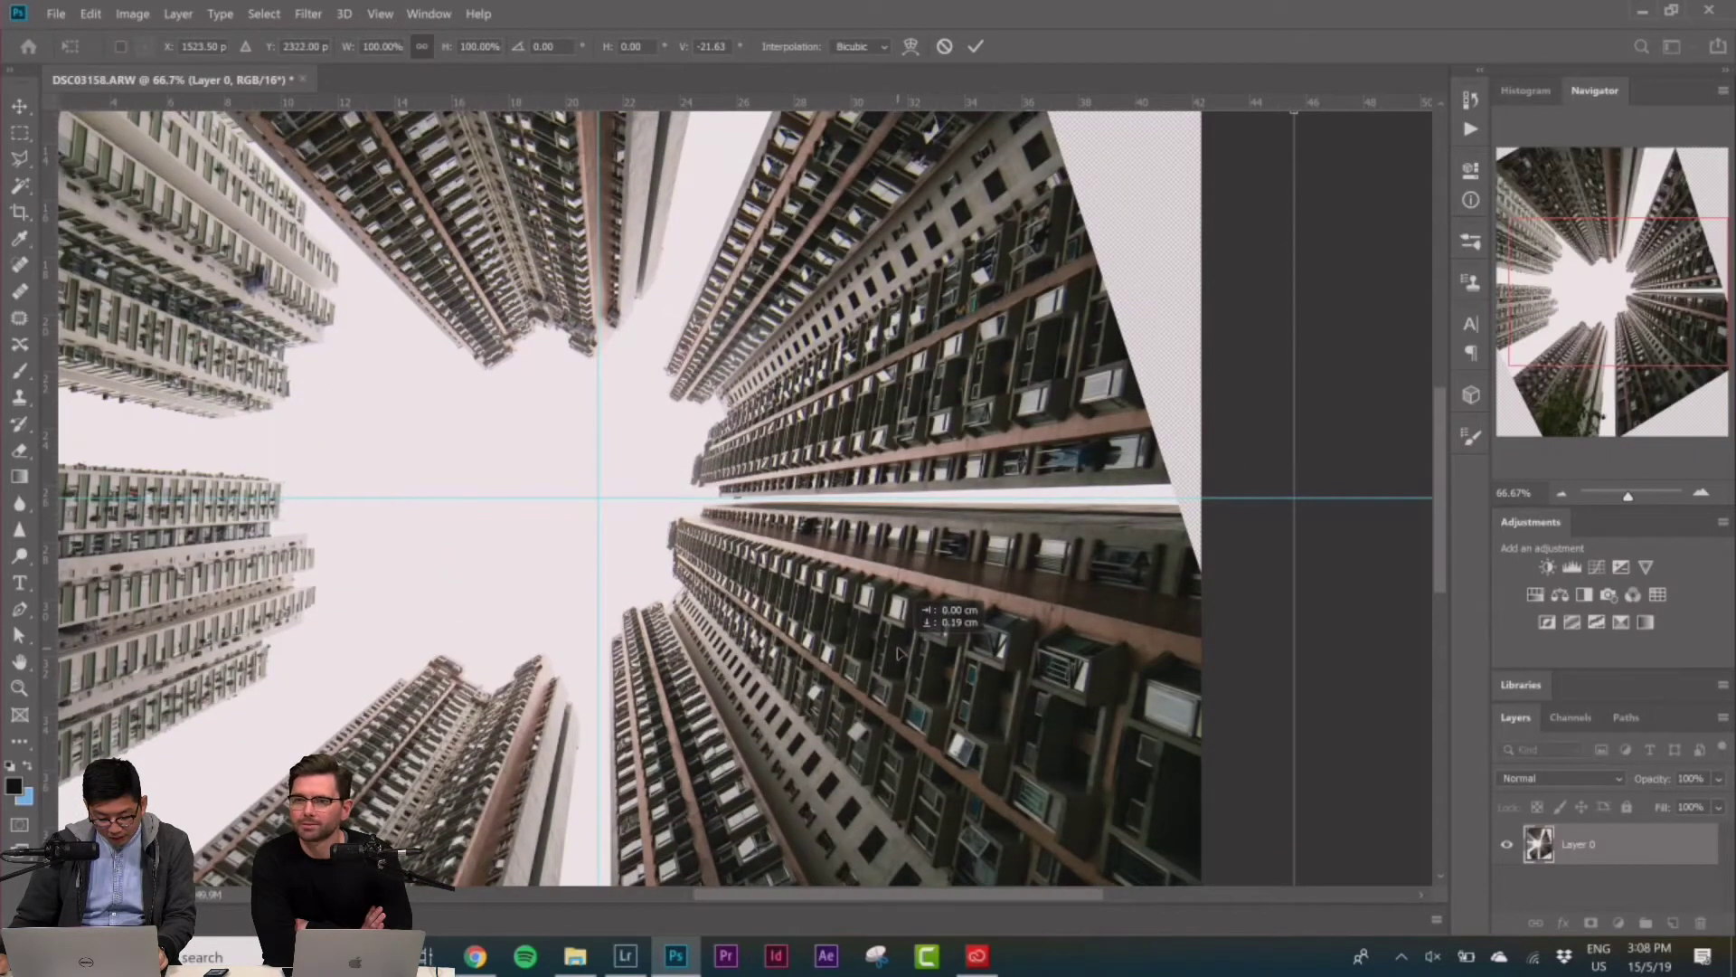
pyautogui.press('Up')
pyautogui.press('Up')
pyautogui.press('Up')
pyautogui.press('Up')
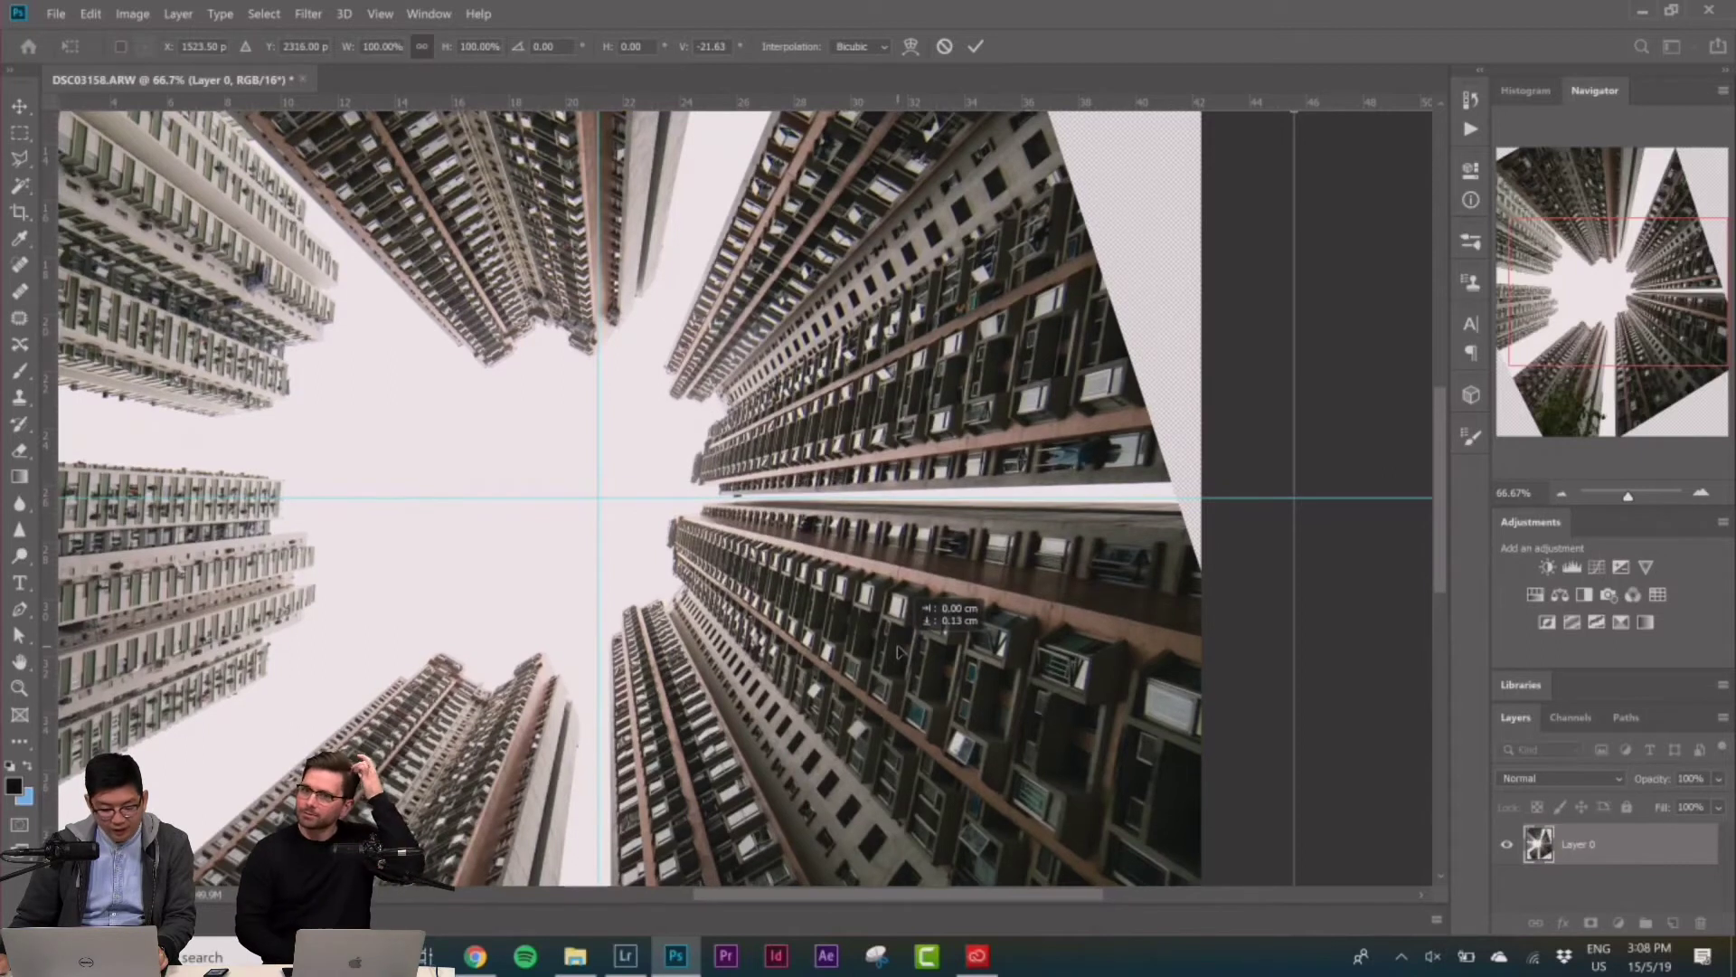
# Nudge the layer left about 10 px relative to the vertical guide and apply the transform
pyautogui.press('Right')
pyautogui.press('Right')
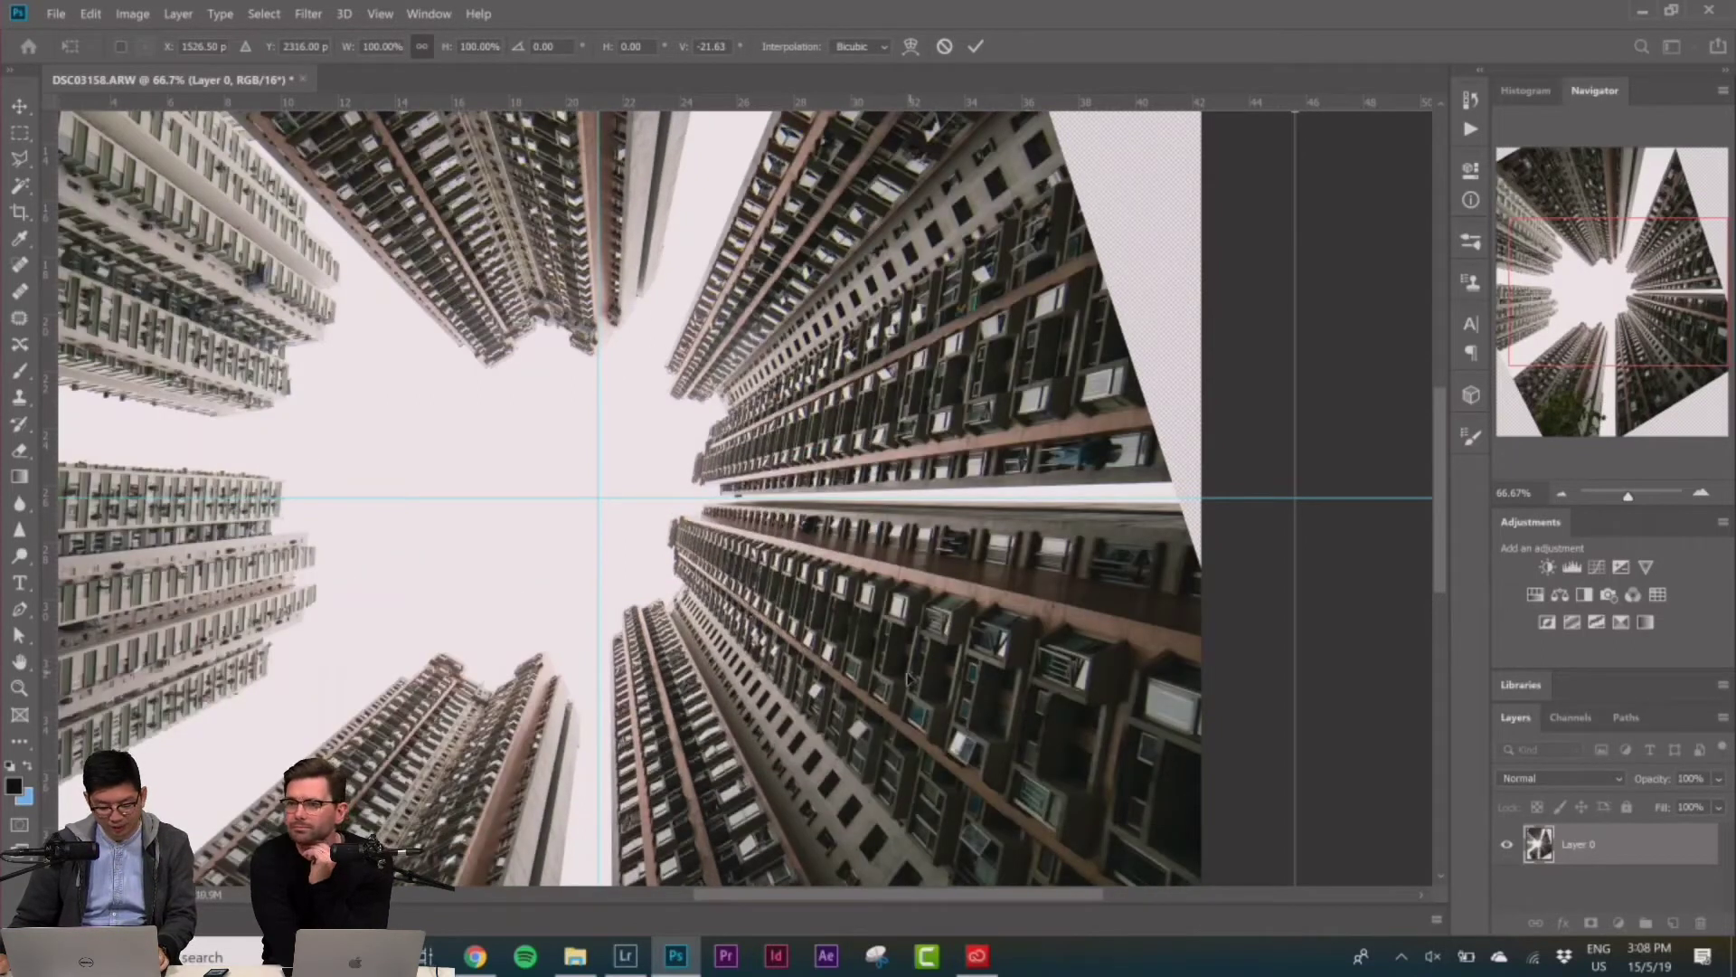
pyautogui.press('Right')
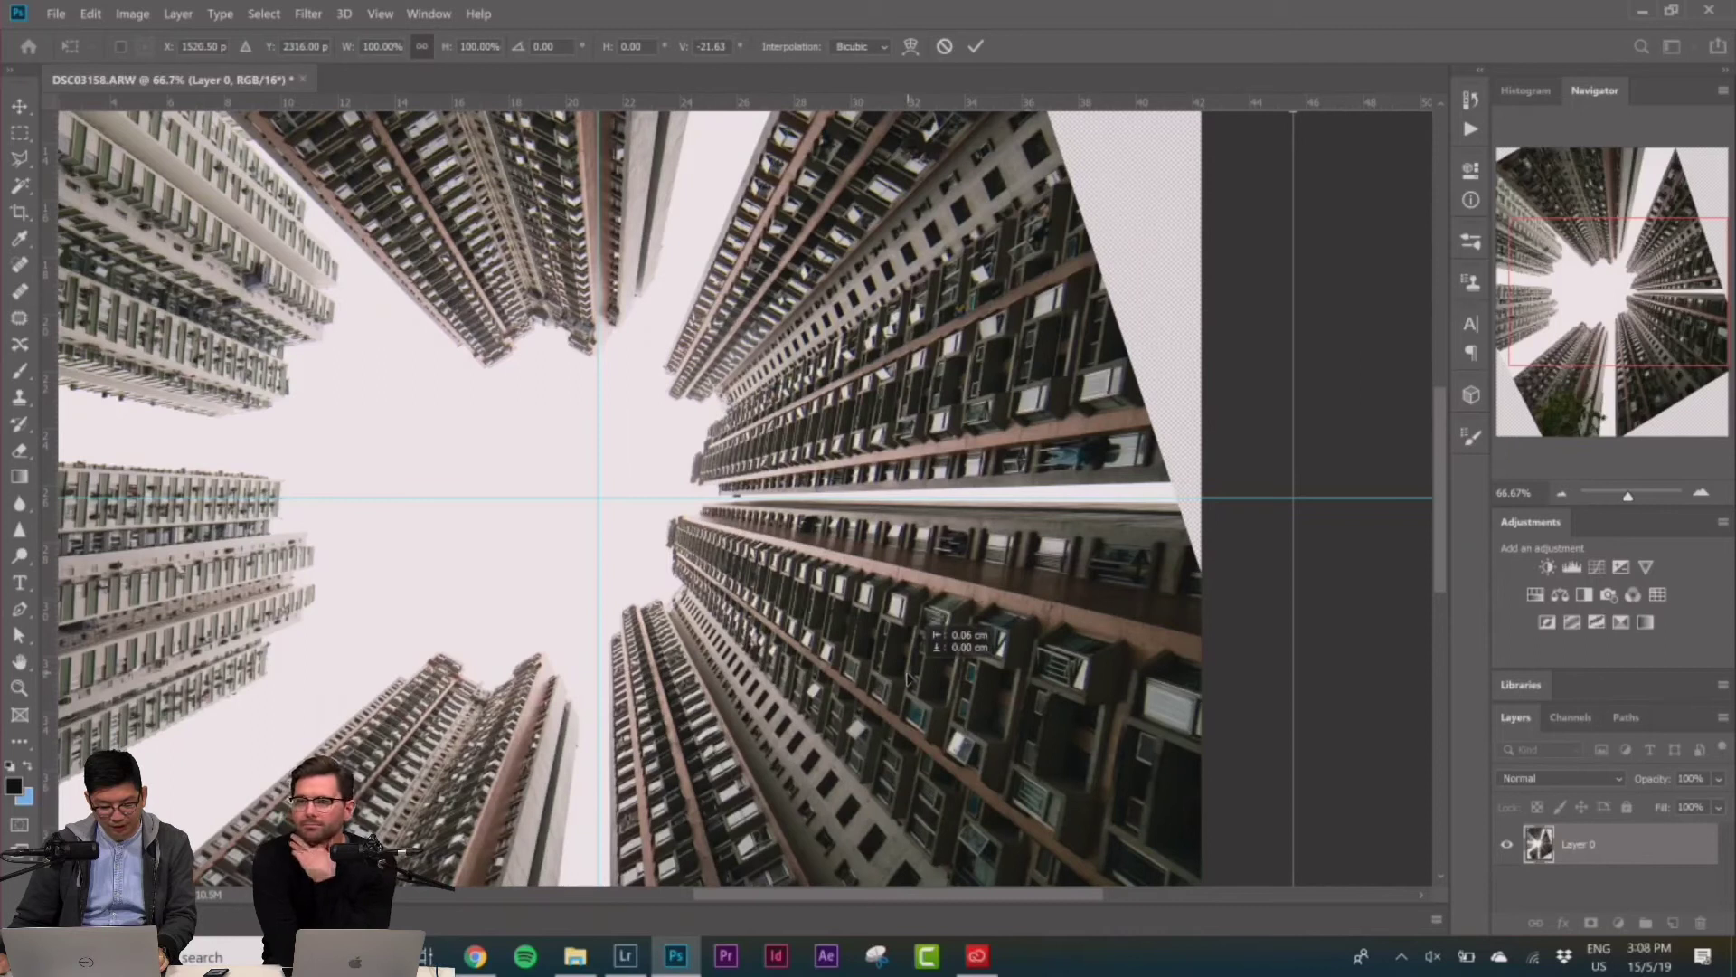
pyautogui.press('Left')
pyautogui.press('Left')
pyautogui.press('Left')
pyautogui.press('Left')
pyautogui.press('Left')
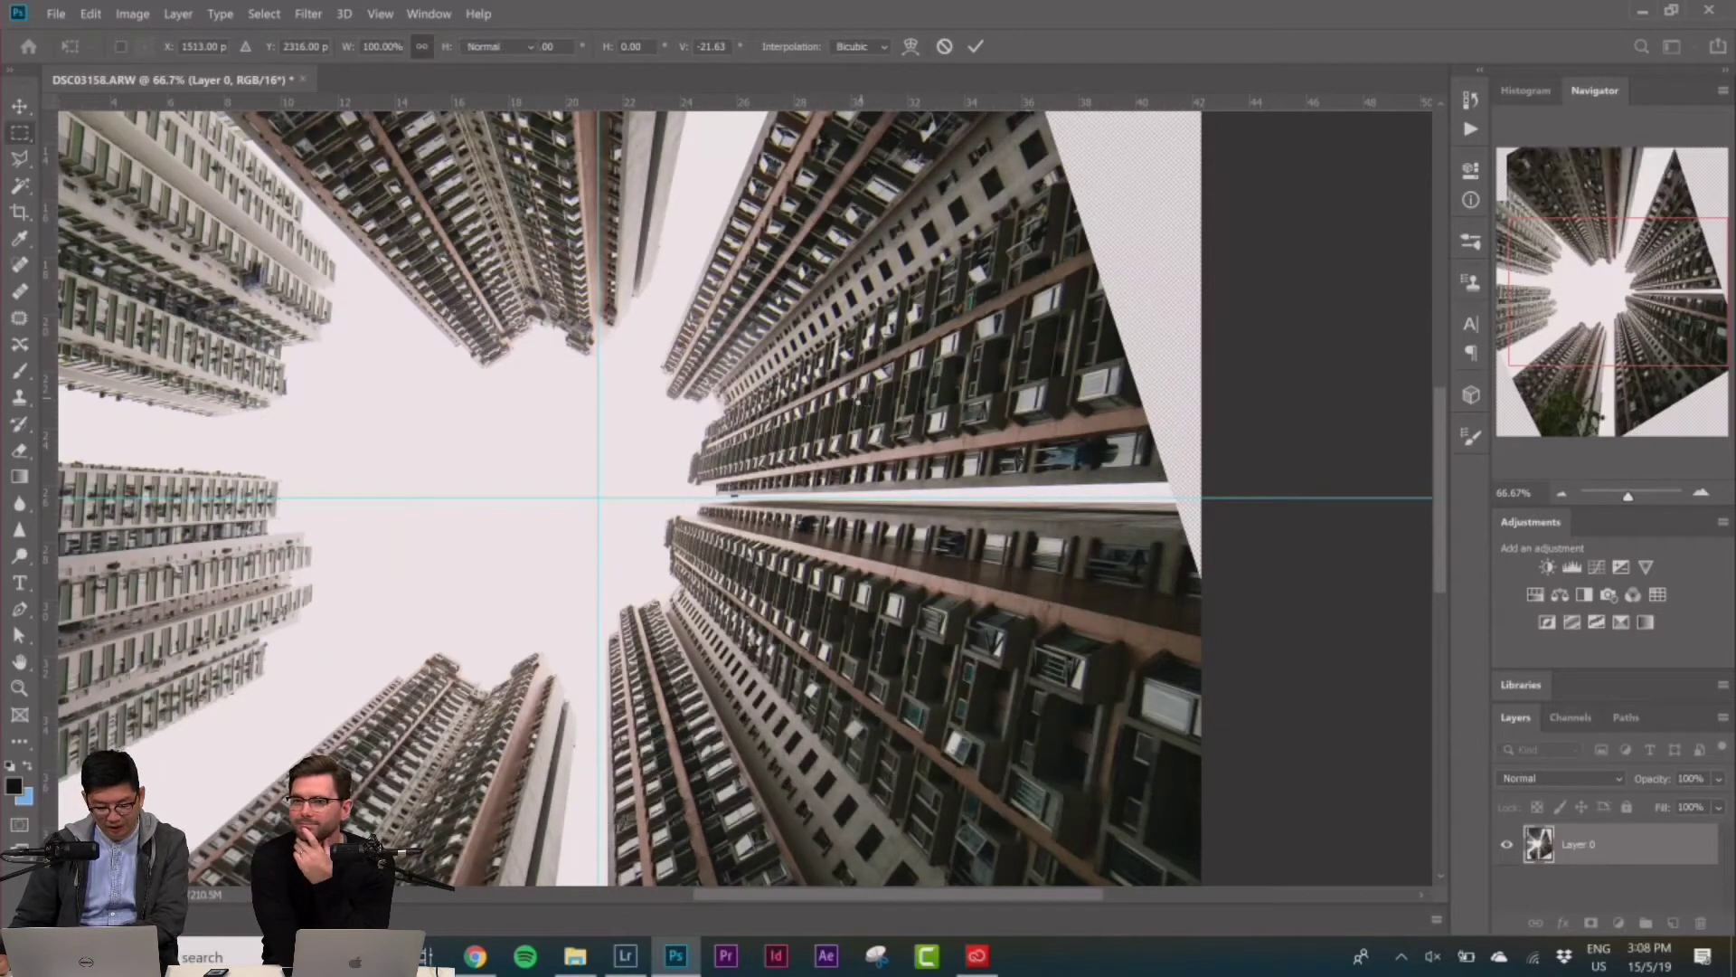
pyautogui.press('Return')
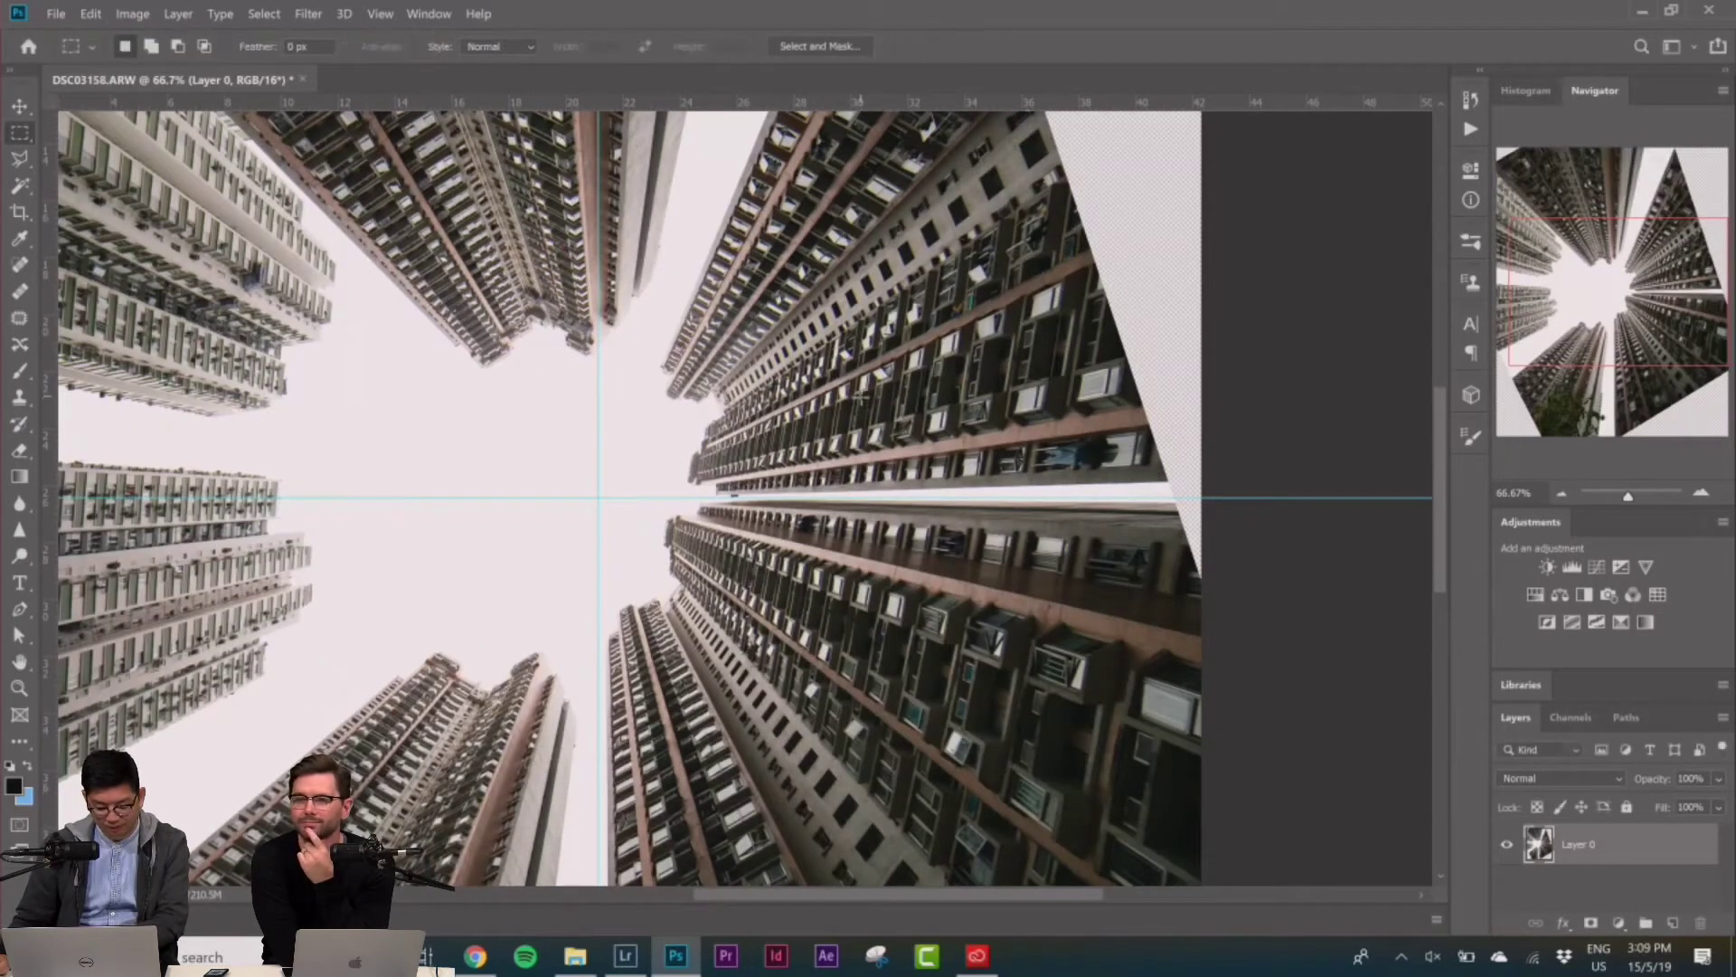
# Select the lower-right quadrant bounded by the guides, copy it to a new layer, and hide the original photo layer
pyautogui.hotkey('ctrl', '0')
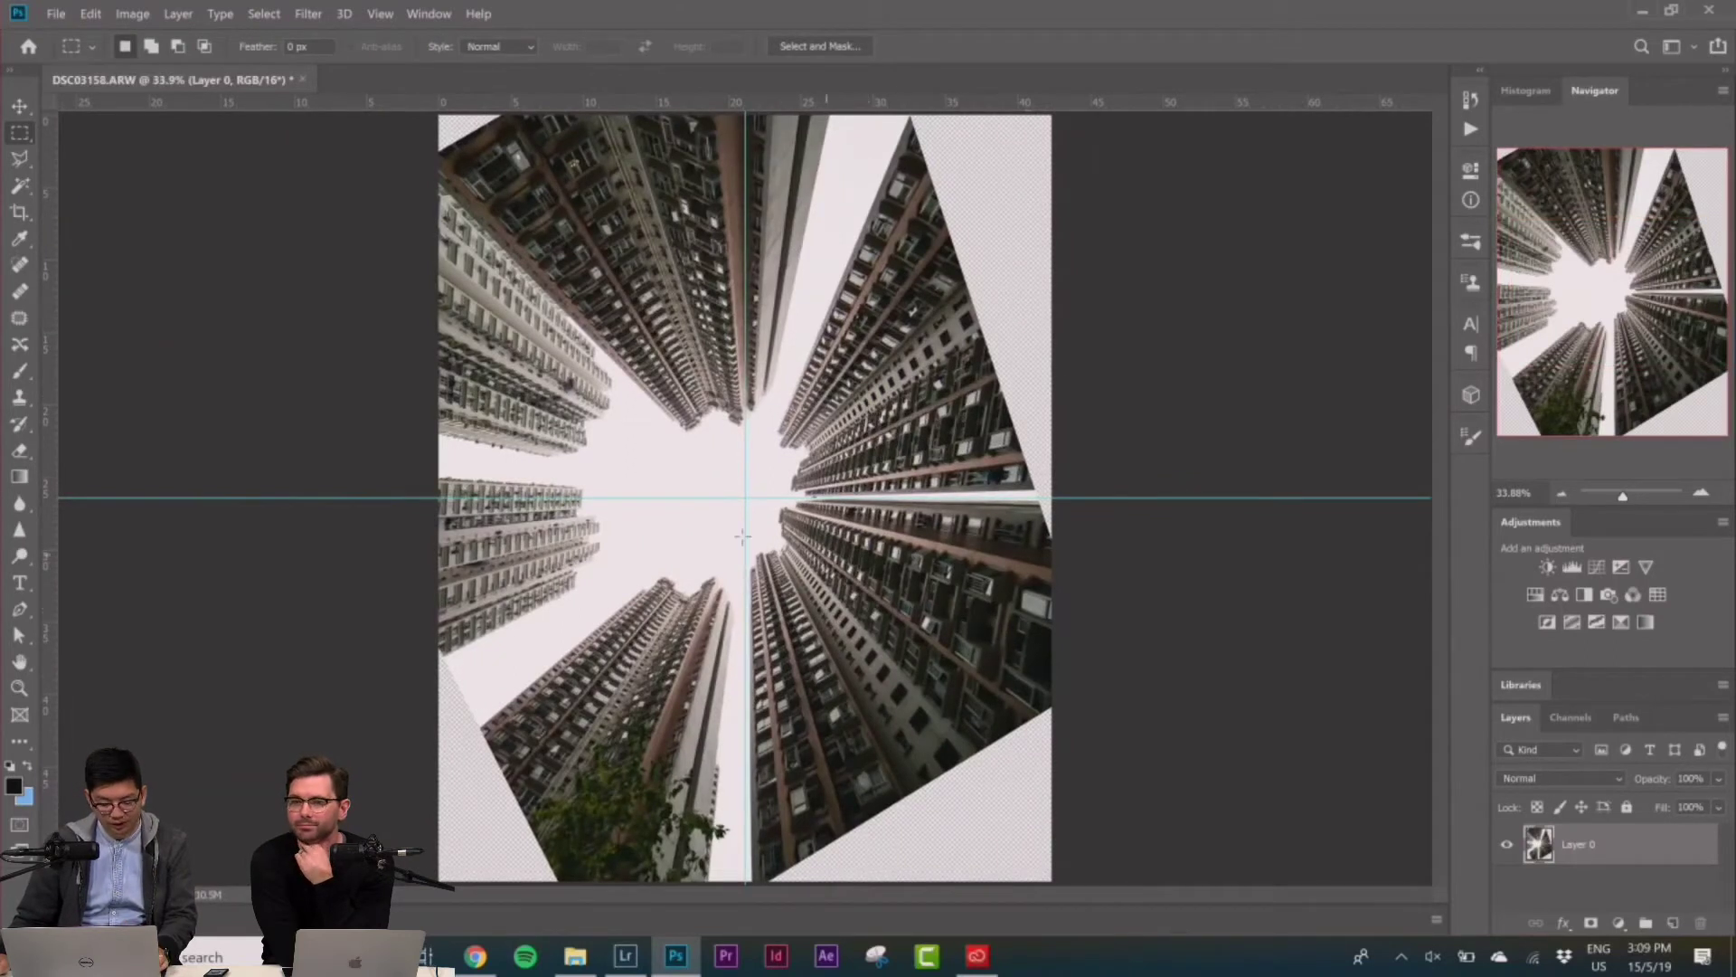
pyautogui.moveTo(743, 500); pyautogui.dragTo(1103, 911)
pyautogui.rightClick(906, 230)
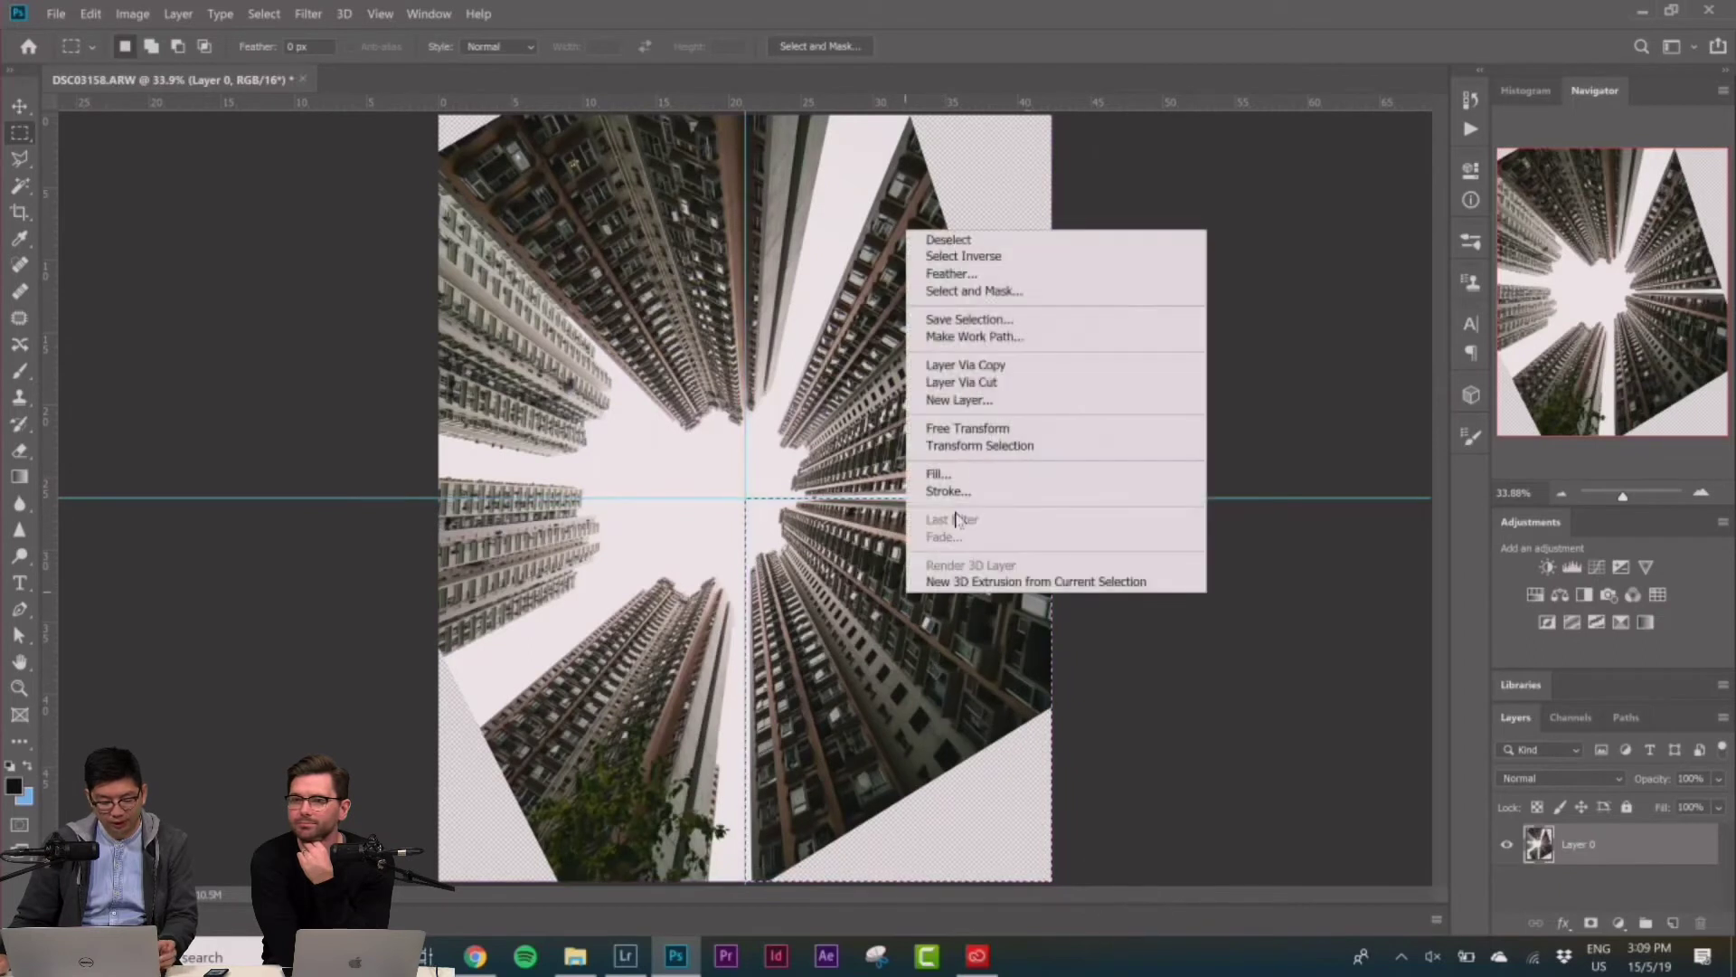
pyautogui.click(979, 365)
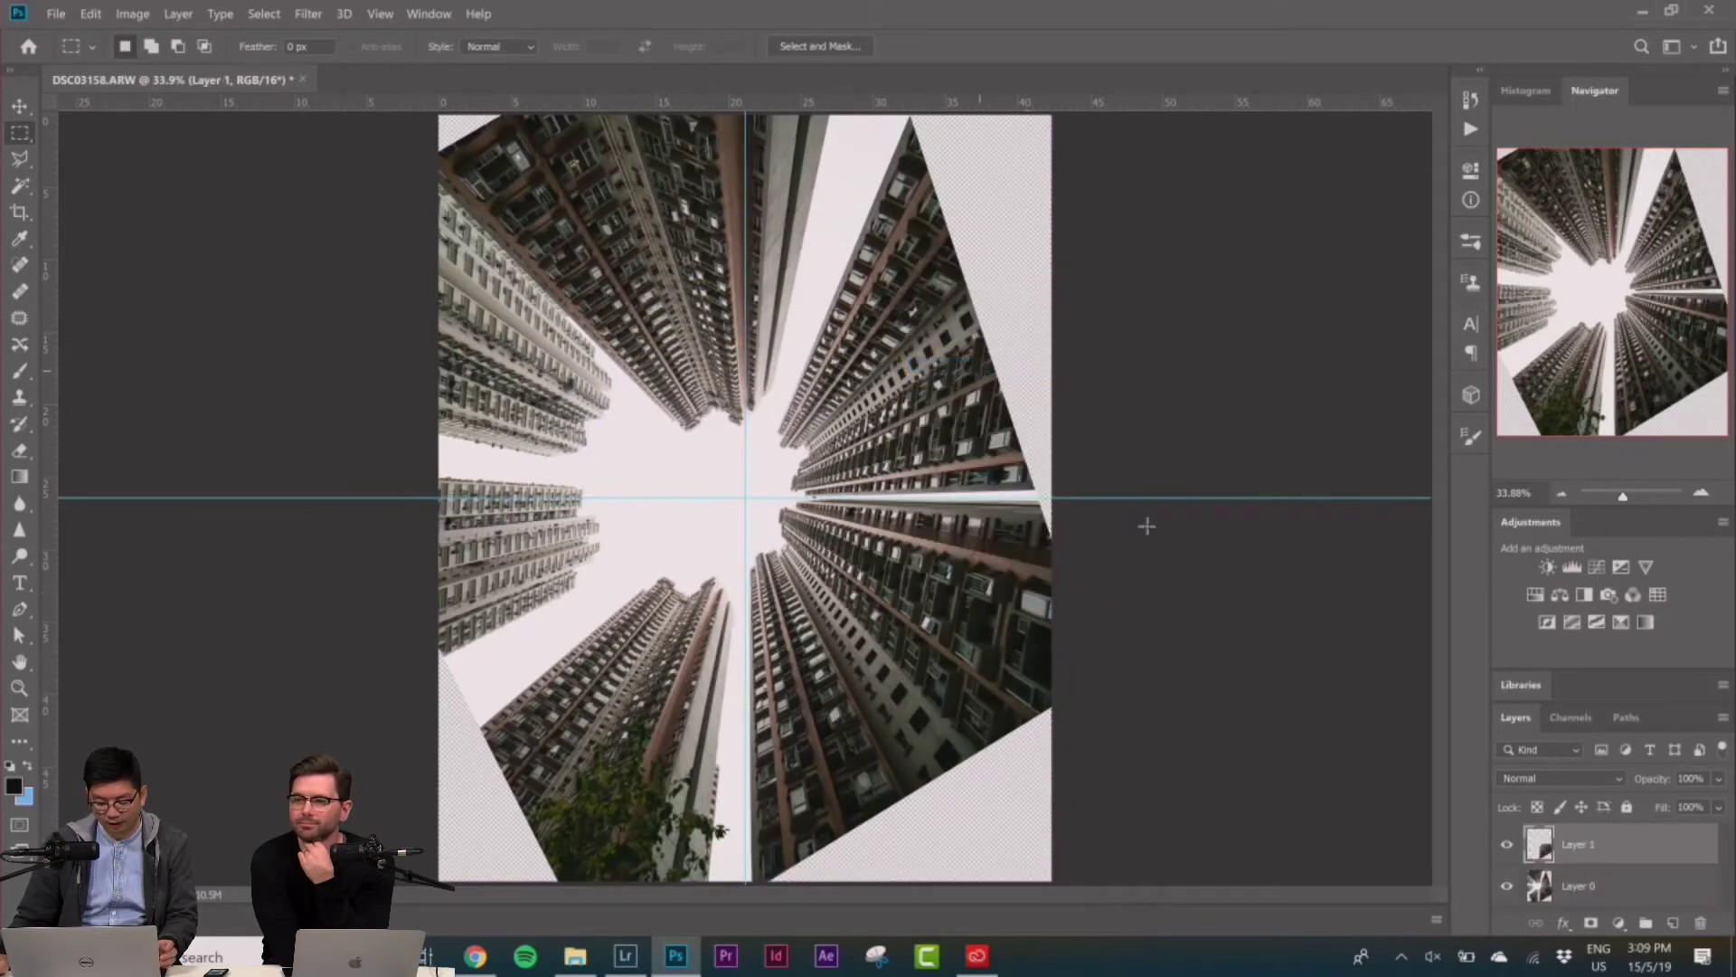
pyautogui.click(1507, 886)
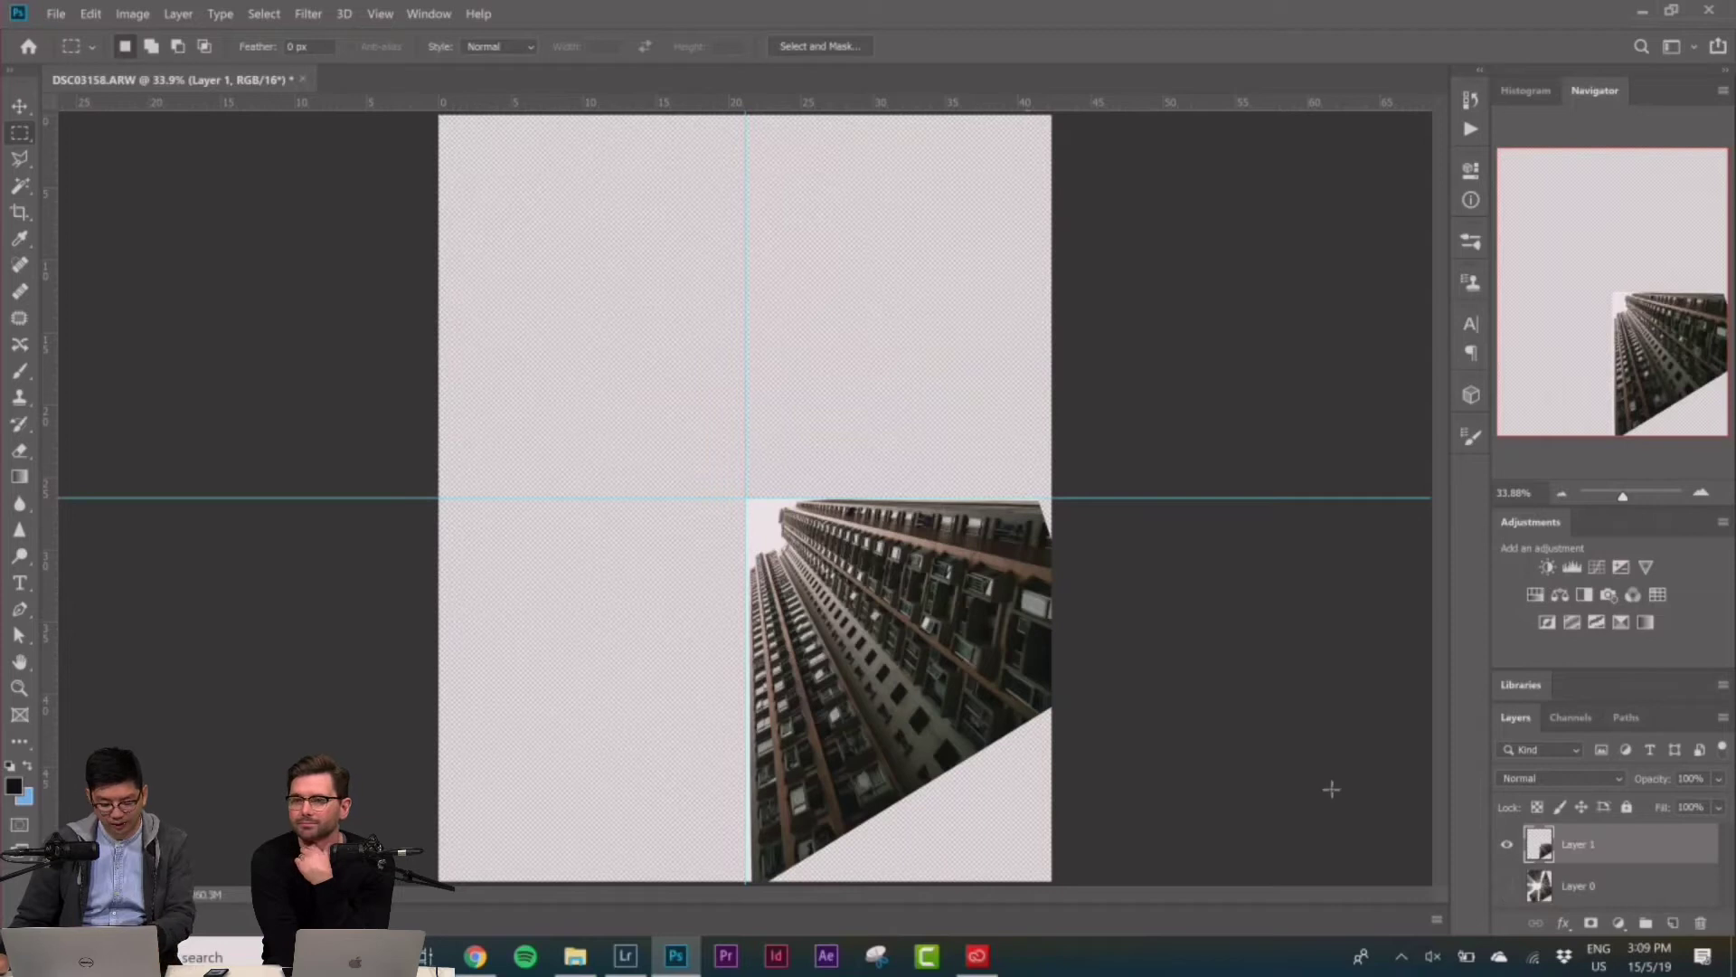
# Scale up the copied quadrant from the guide intersection, extending its outer corner beyond the canvas
pyautogui.hotkey('ctrl', '-')
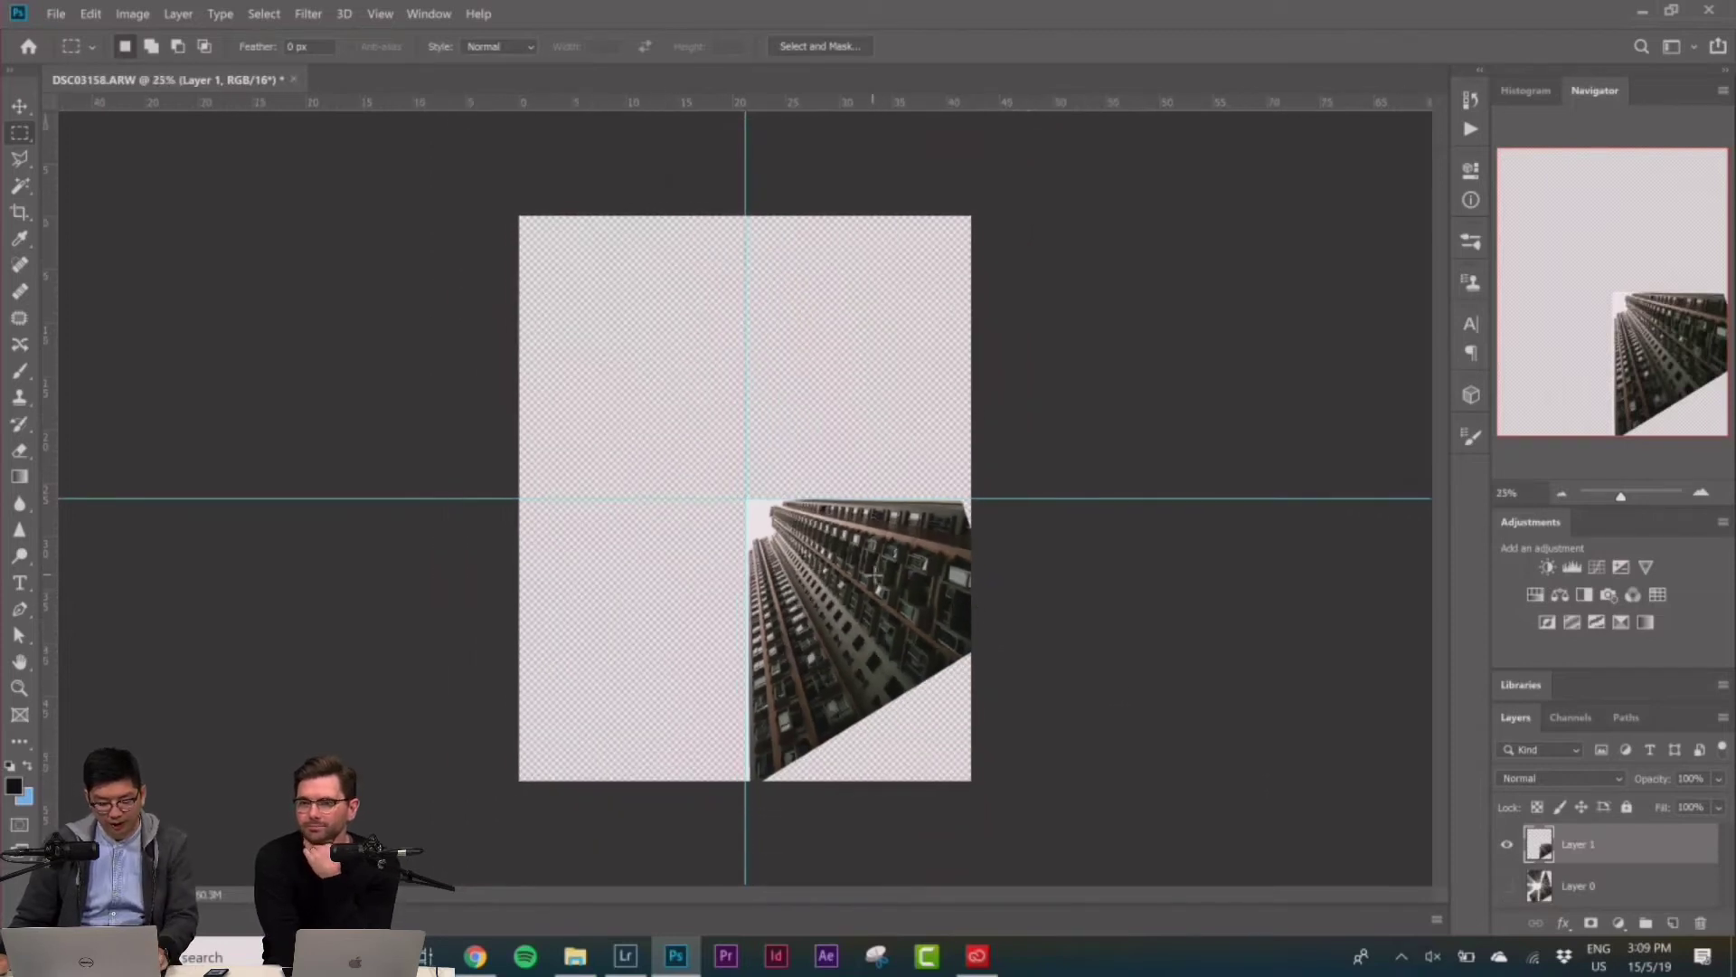
pyautogui.rightClick(875, 577)
pyautogui.click(945, 754)
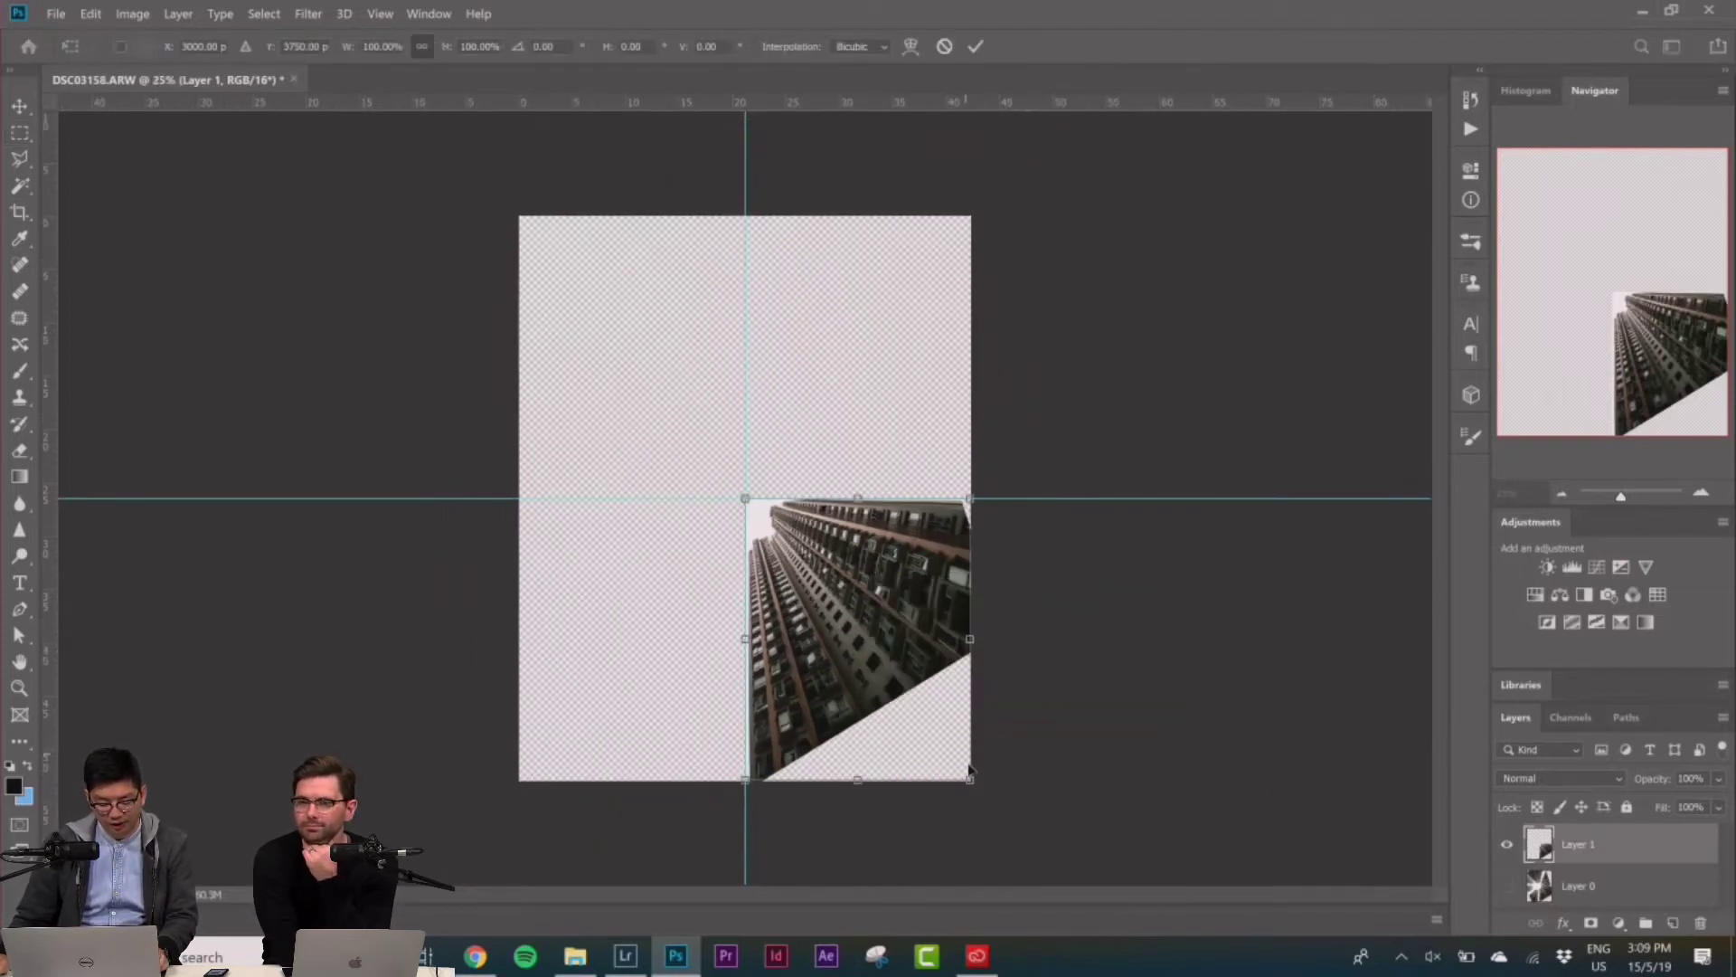
pyautogui.moveTo(978, 787); pyautogui.dragTo(1029, 837)
pyautogui.press('Return')
# Crop the canvas inward around the guide intersection at 4:5 to exclude the transparent corner, keeping the cropped pixels
pyautogui.press('c')
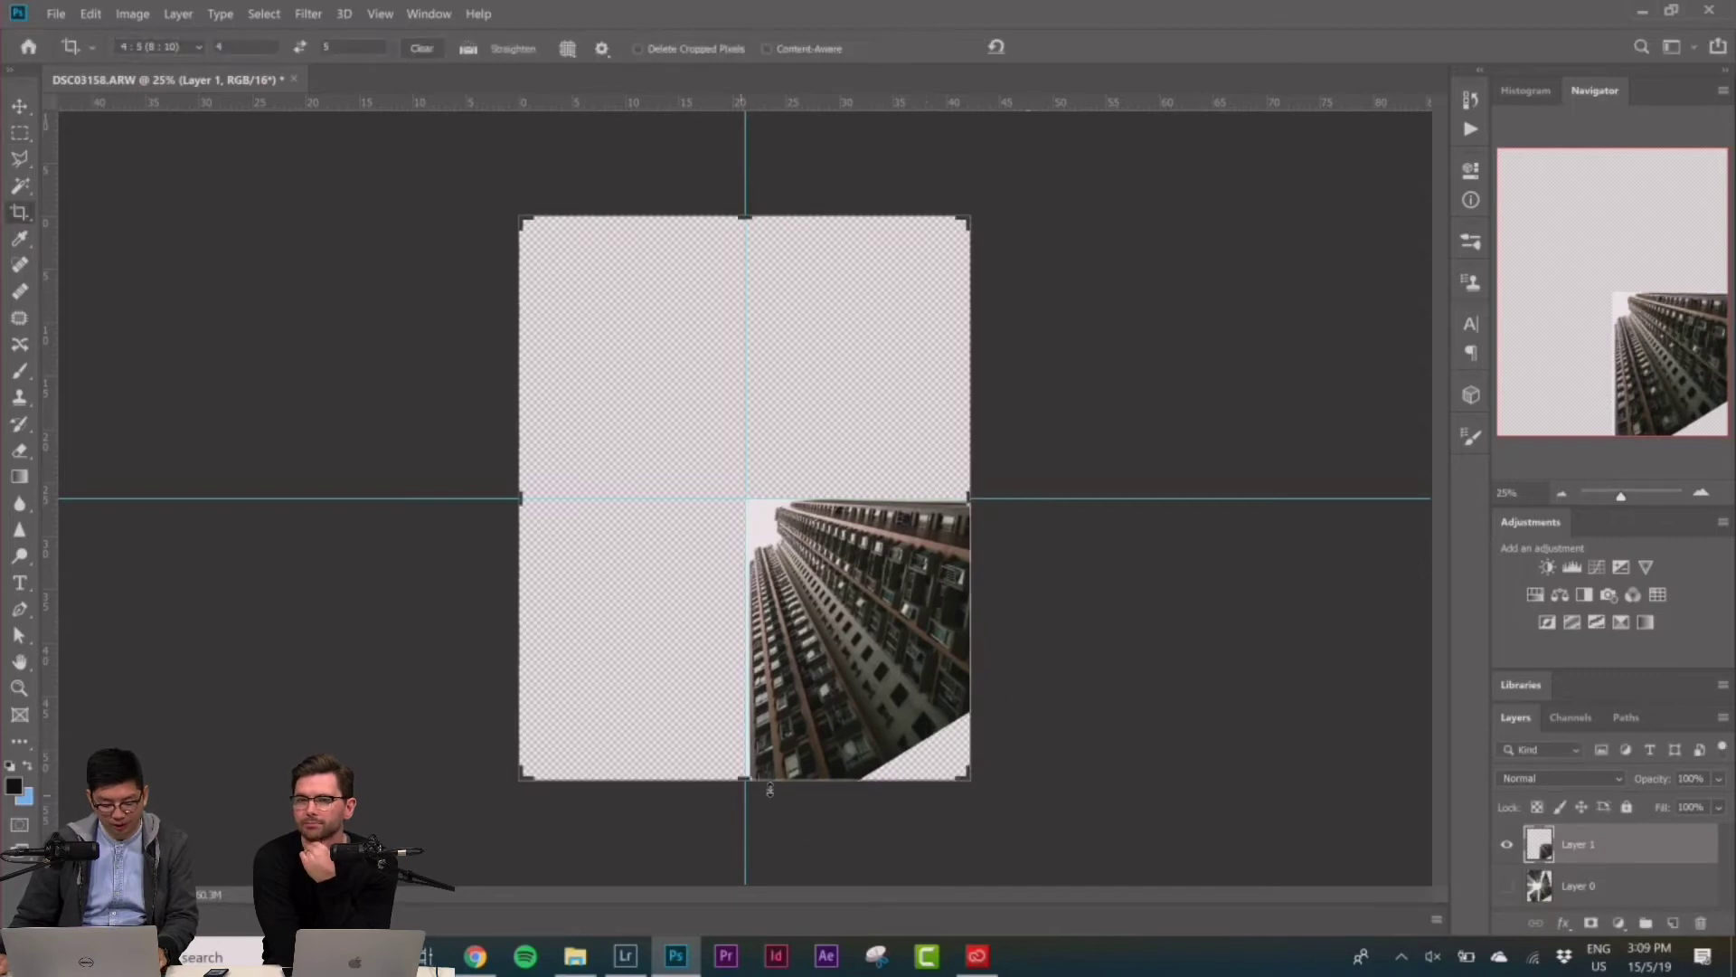
pyautogui.moveTo(747, 778); pyautogui.dragTo(747, 760)
pyautogui.moveTo(747, 745); pyautogui.dragTo(745, 733)
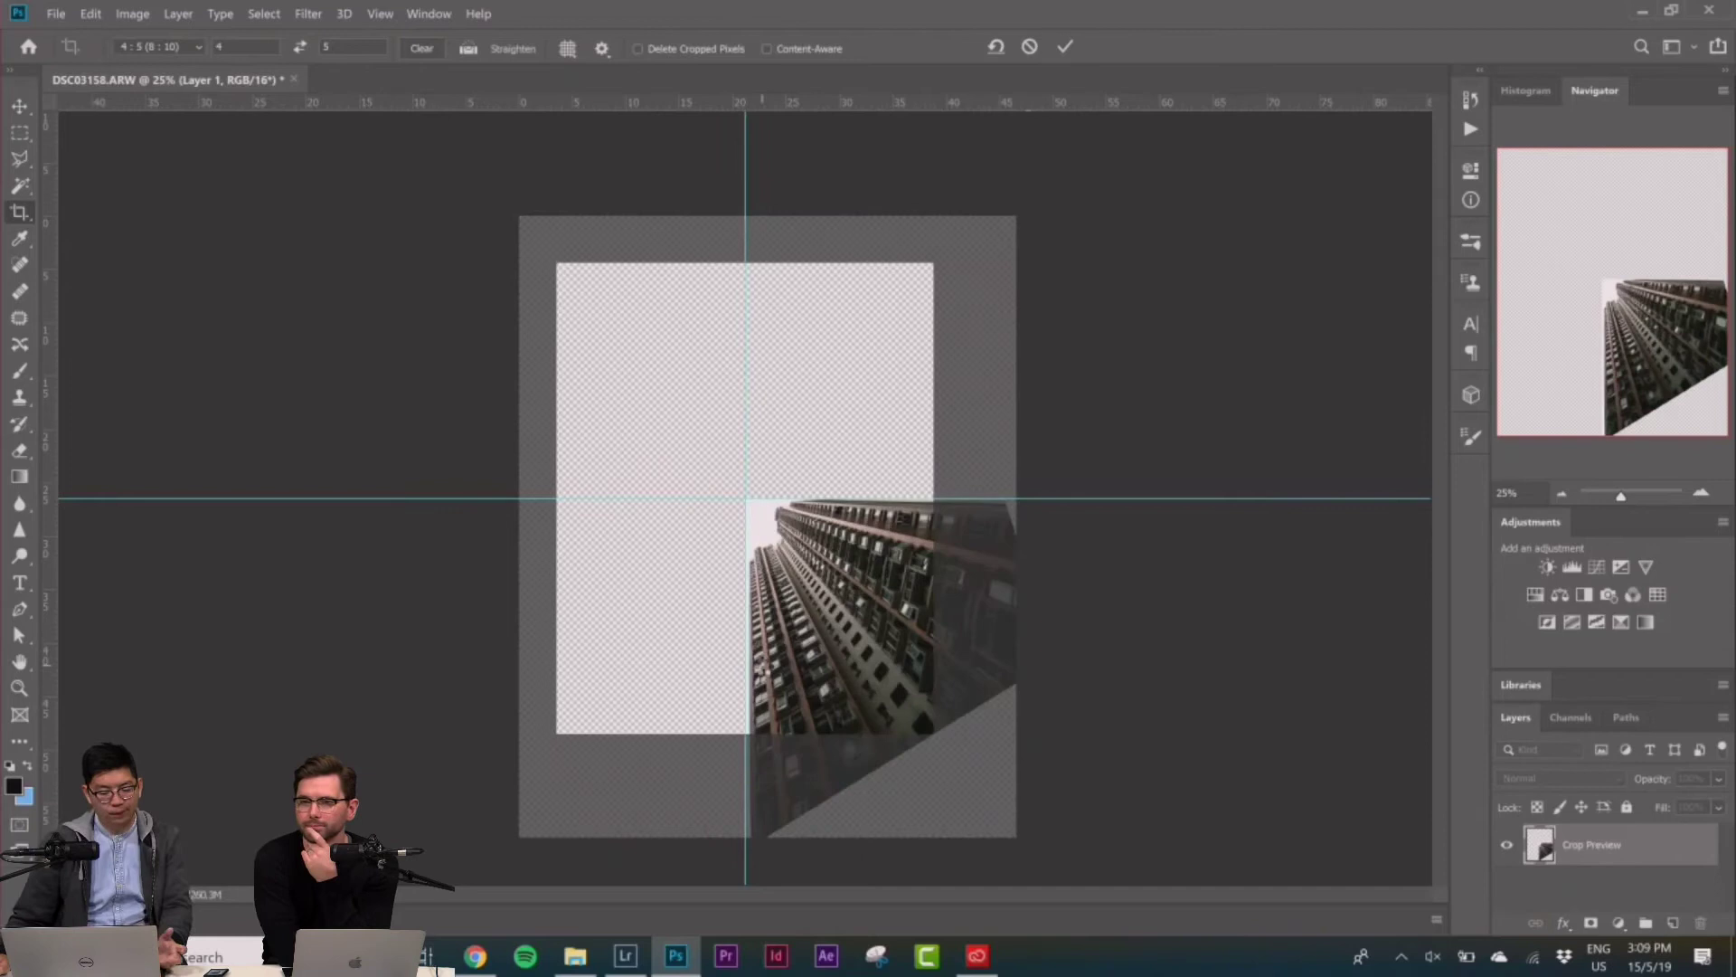
pyautogui.press('Return')
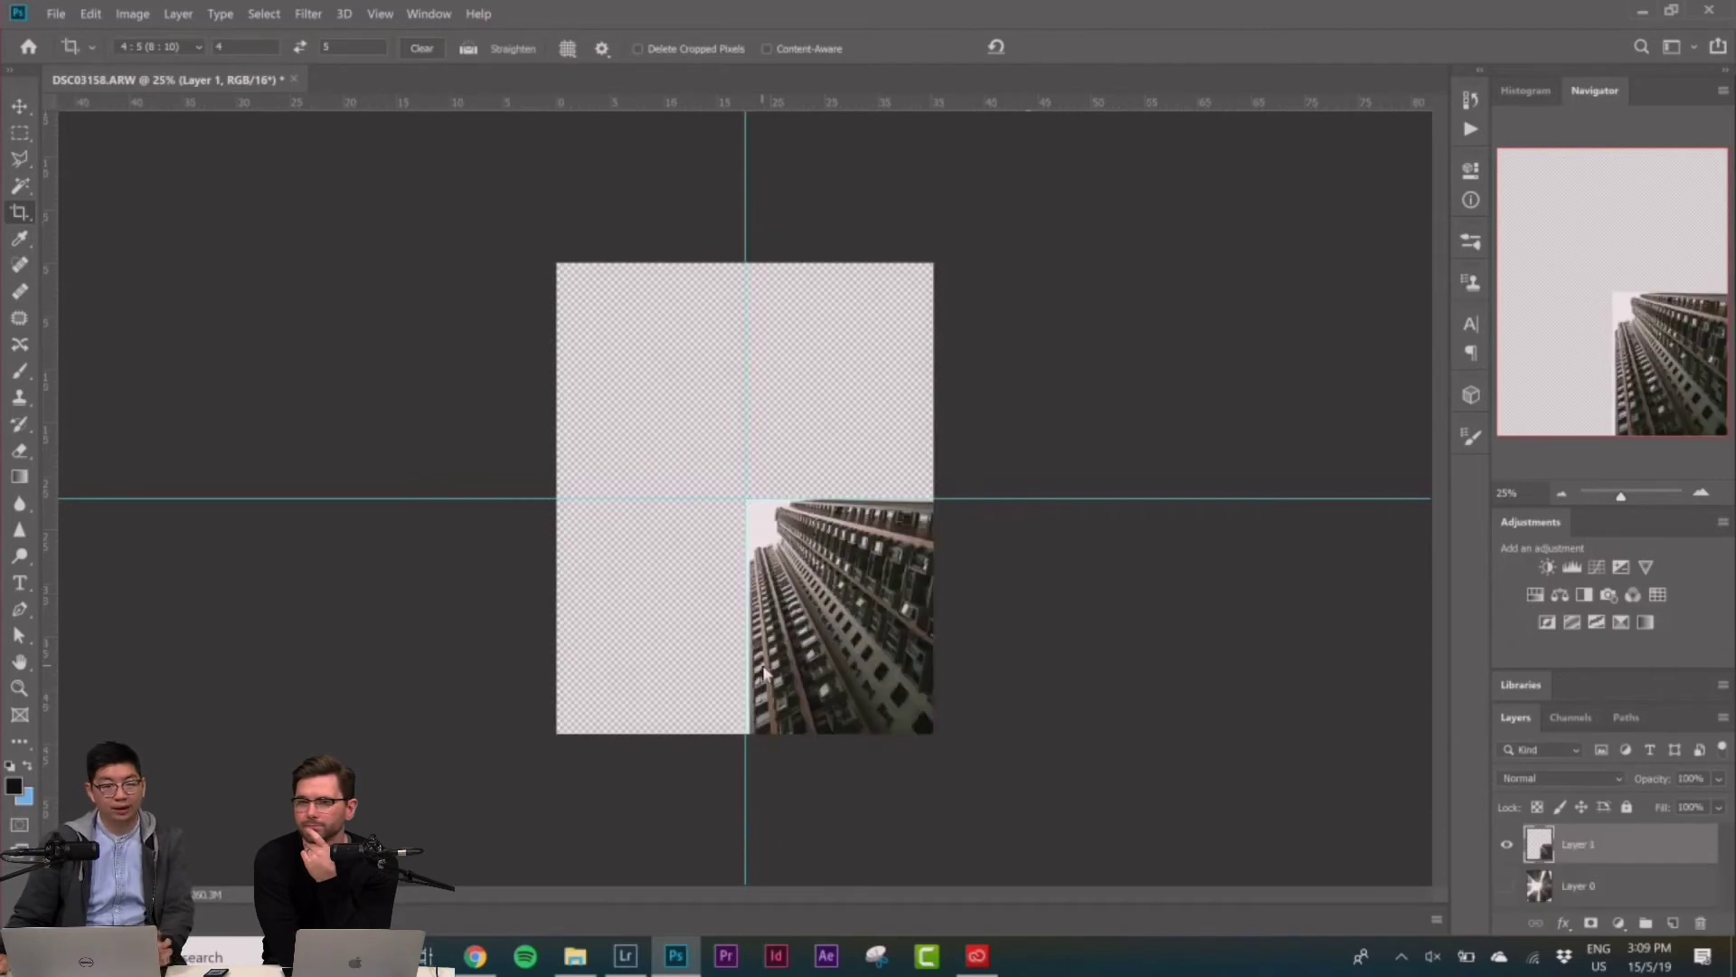
# Select the lower-right quadrant of the cropped canvas and copy it to a new layer
pyautogui.click(19, 133)
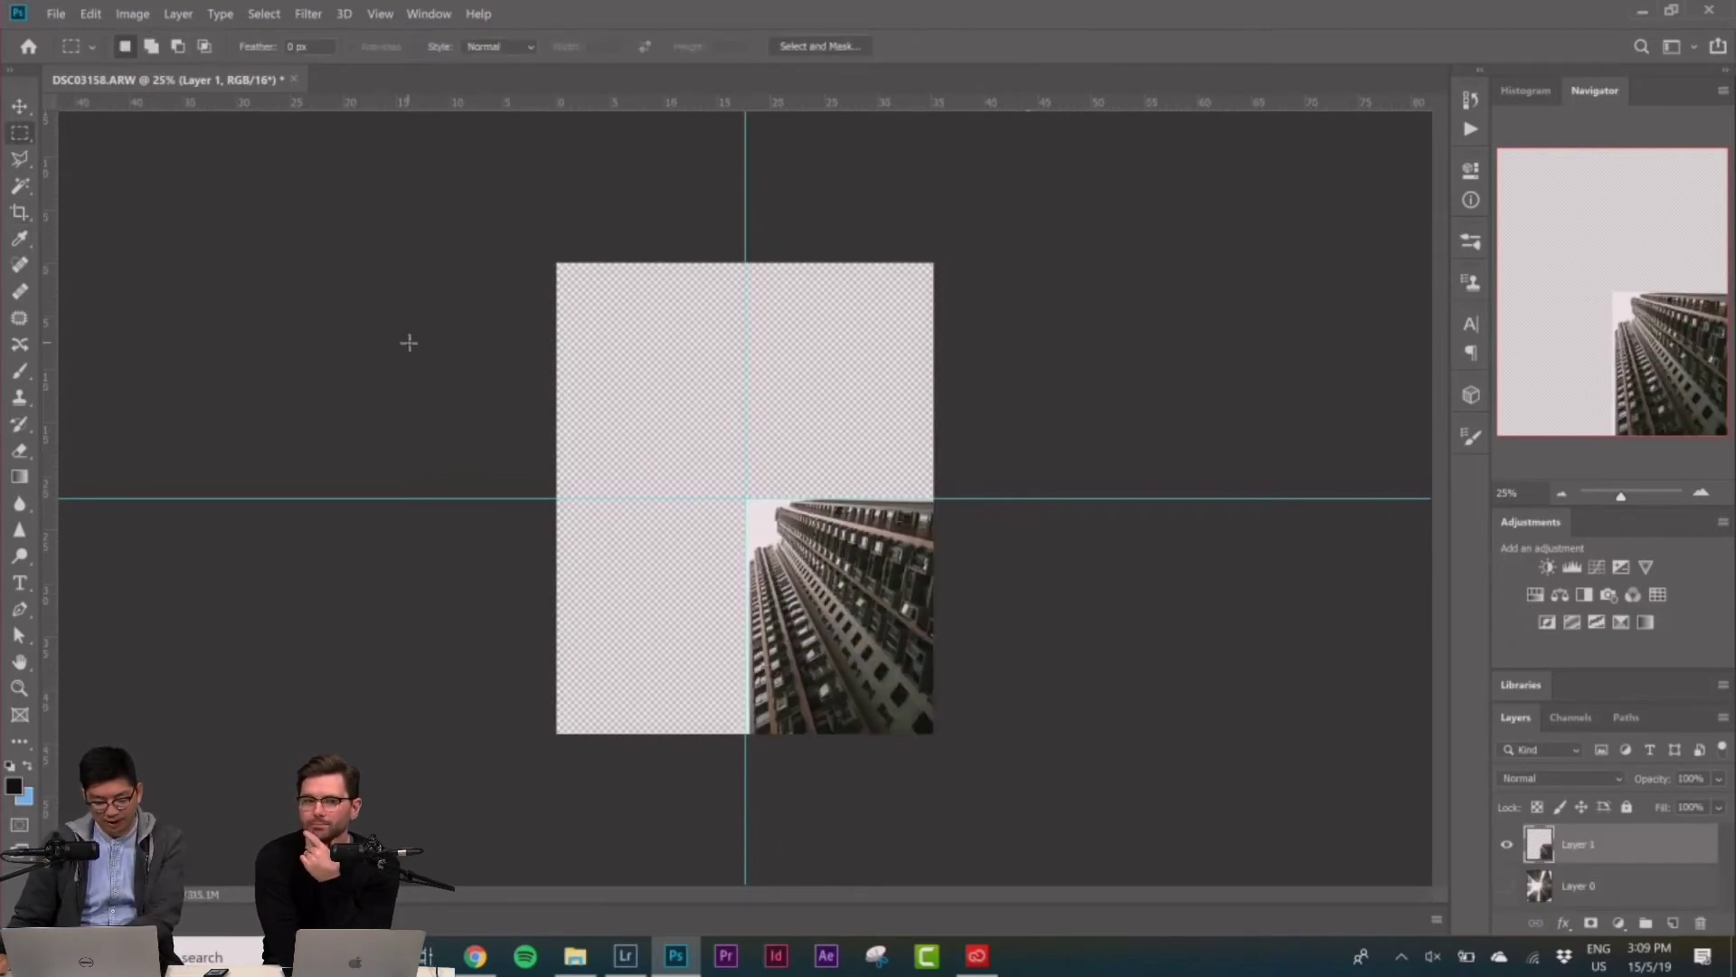
pyautogui.hotkey('ctrl', '0')
pyautogui.hotkey('ctrl', '-')
pyautogui.moveTo(742, 494); pyautogui.dragTo(1104, 833)
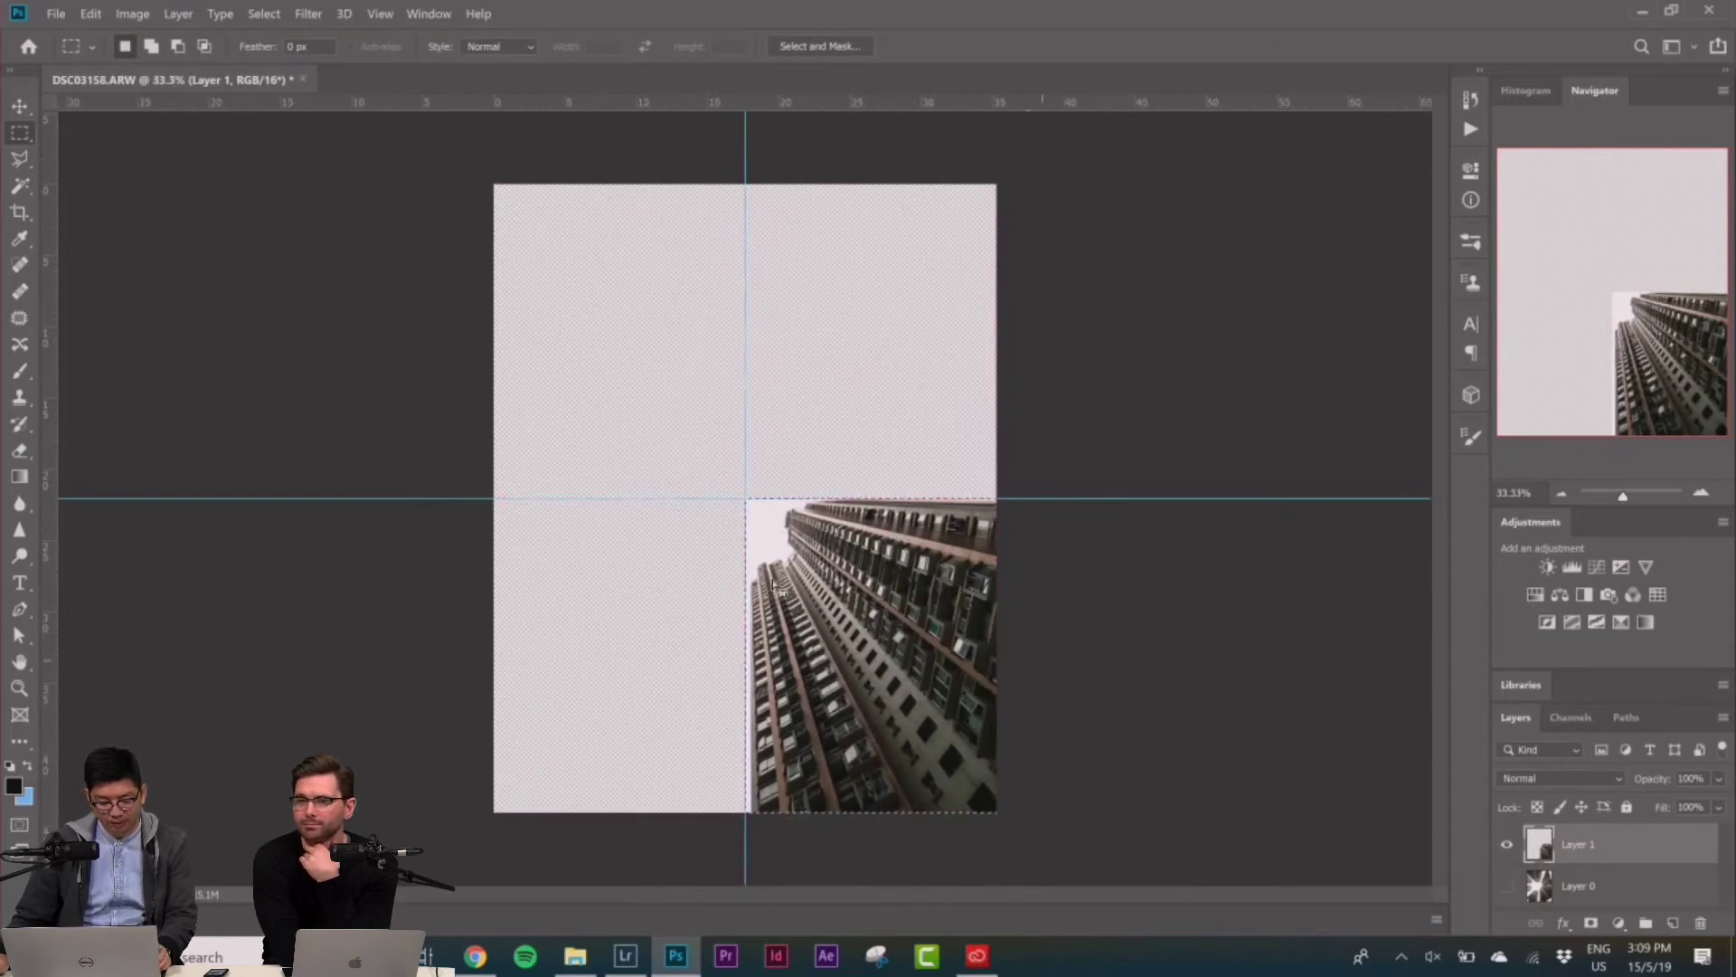
pyautogui.rightClick(838, 543)
pyautogui.click(904, 680)
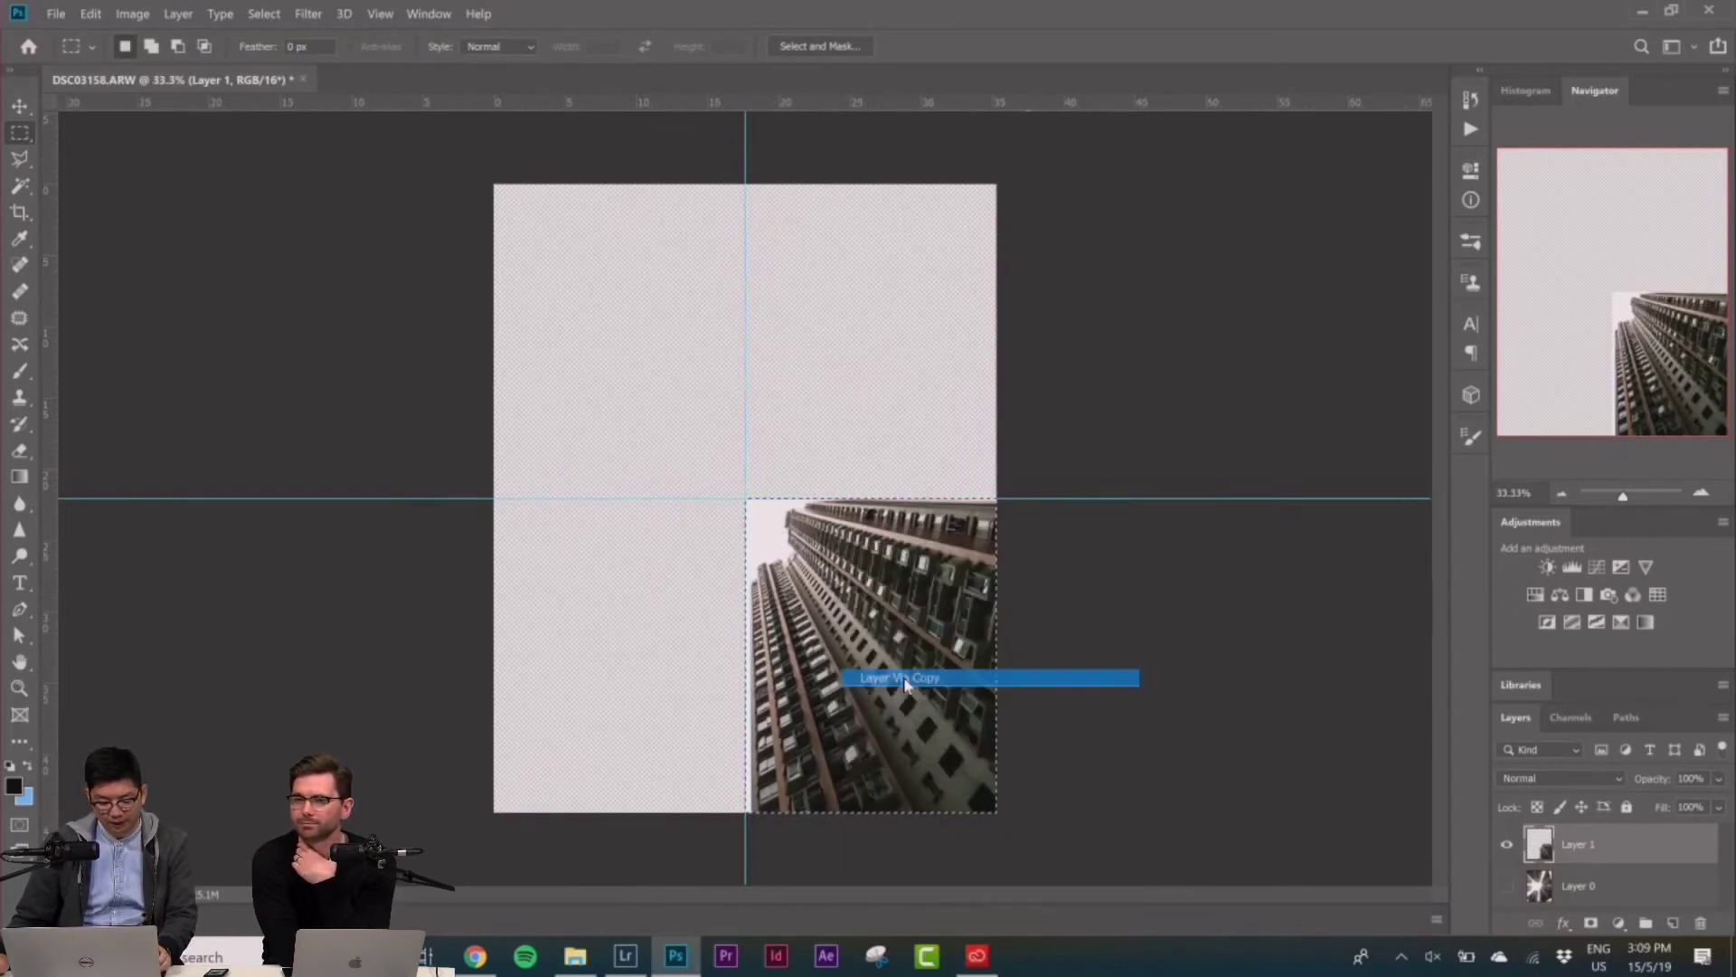
# Flip the new quadrant copy horizontally and place it in the lower-left quadrant, meeting the original at the vertical guide
pyautogui.rightClick(892, 606)
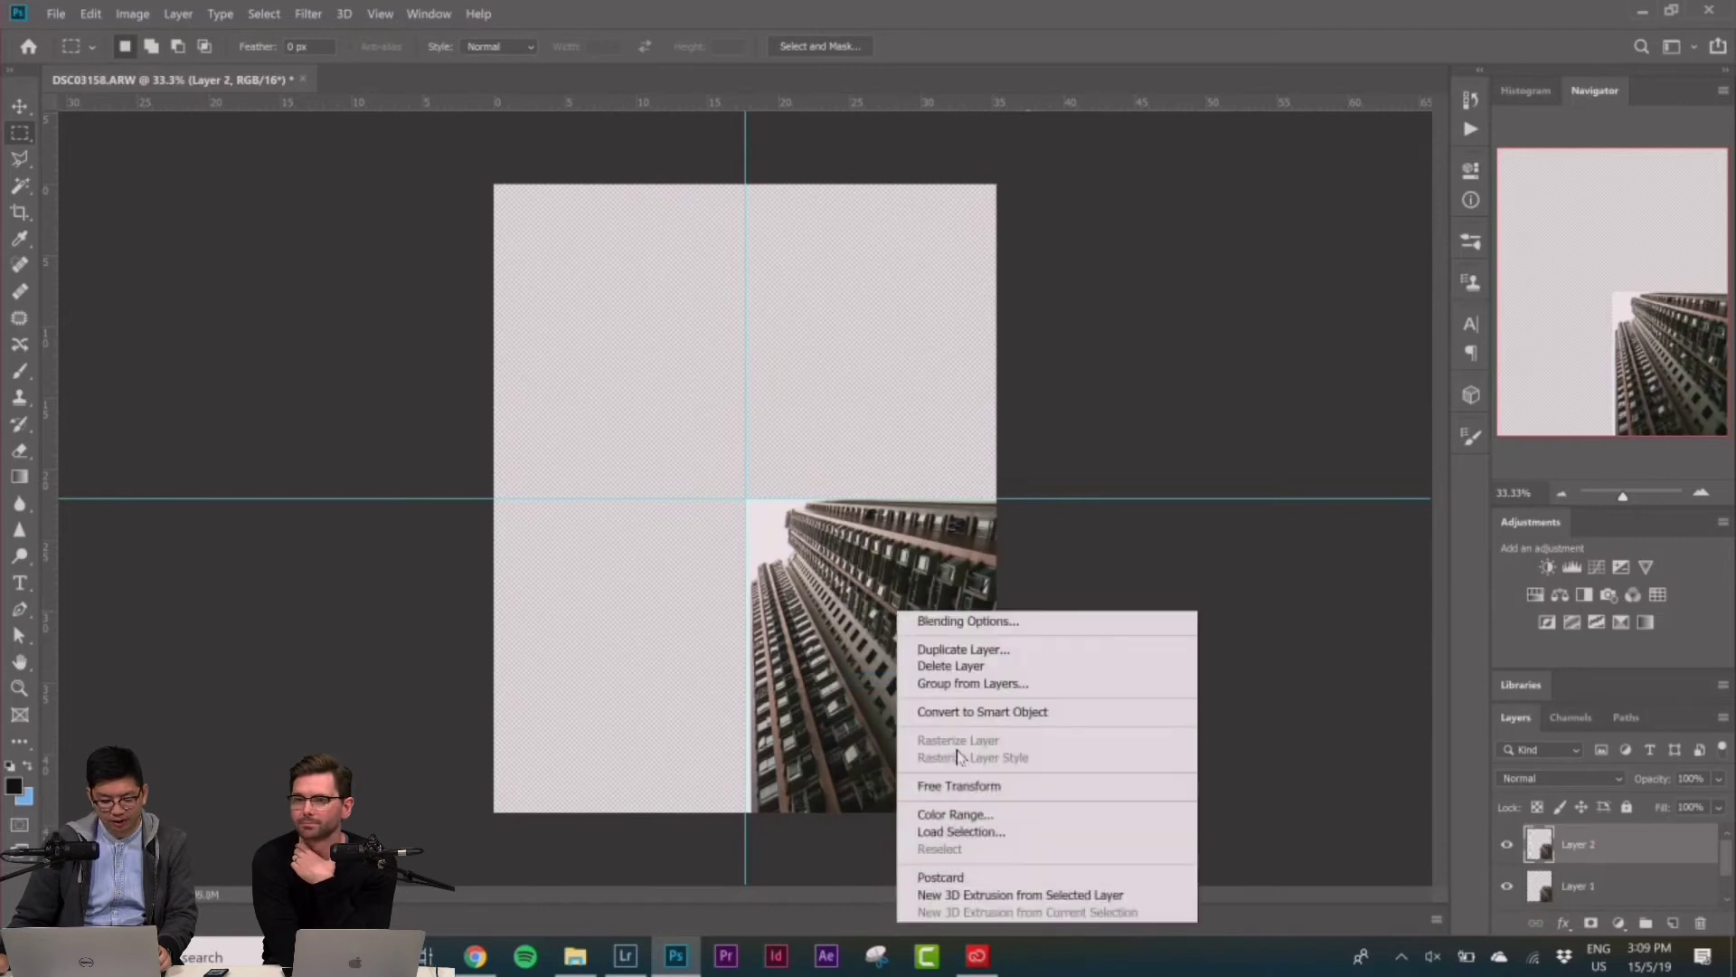
pyautogui.click(949, 780)
pyautogui.rightClick(895, 608)
pyautogui.click(959, 859)
pyautogui.press('Return')
pyautogui.press('m')
pyautogui.moveTo(913, 741); pyautogui.dragTo(651, 732)
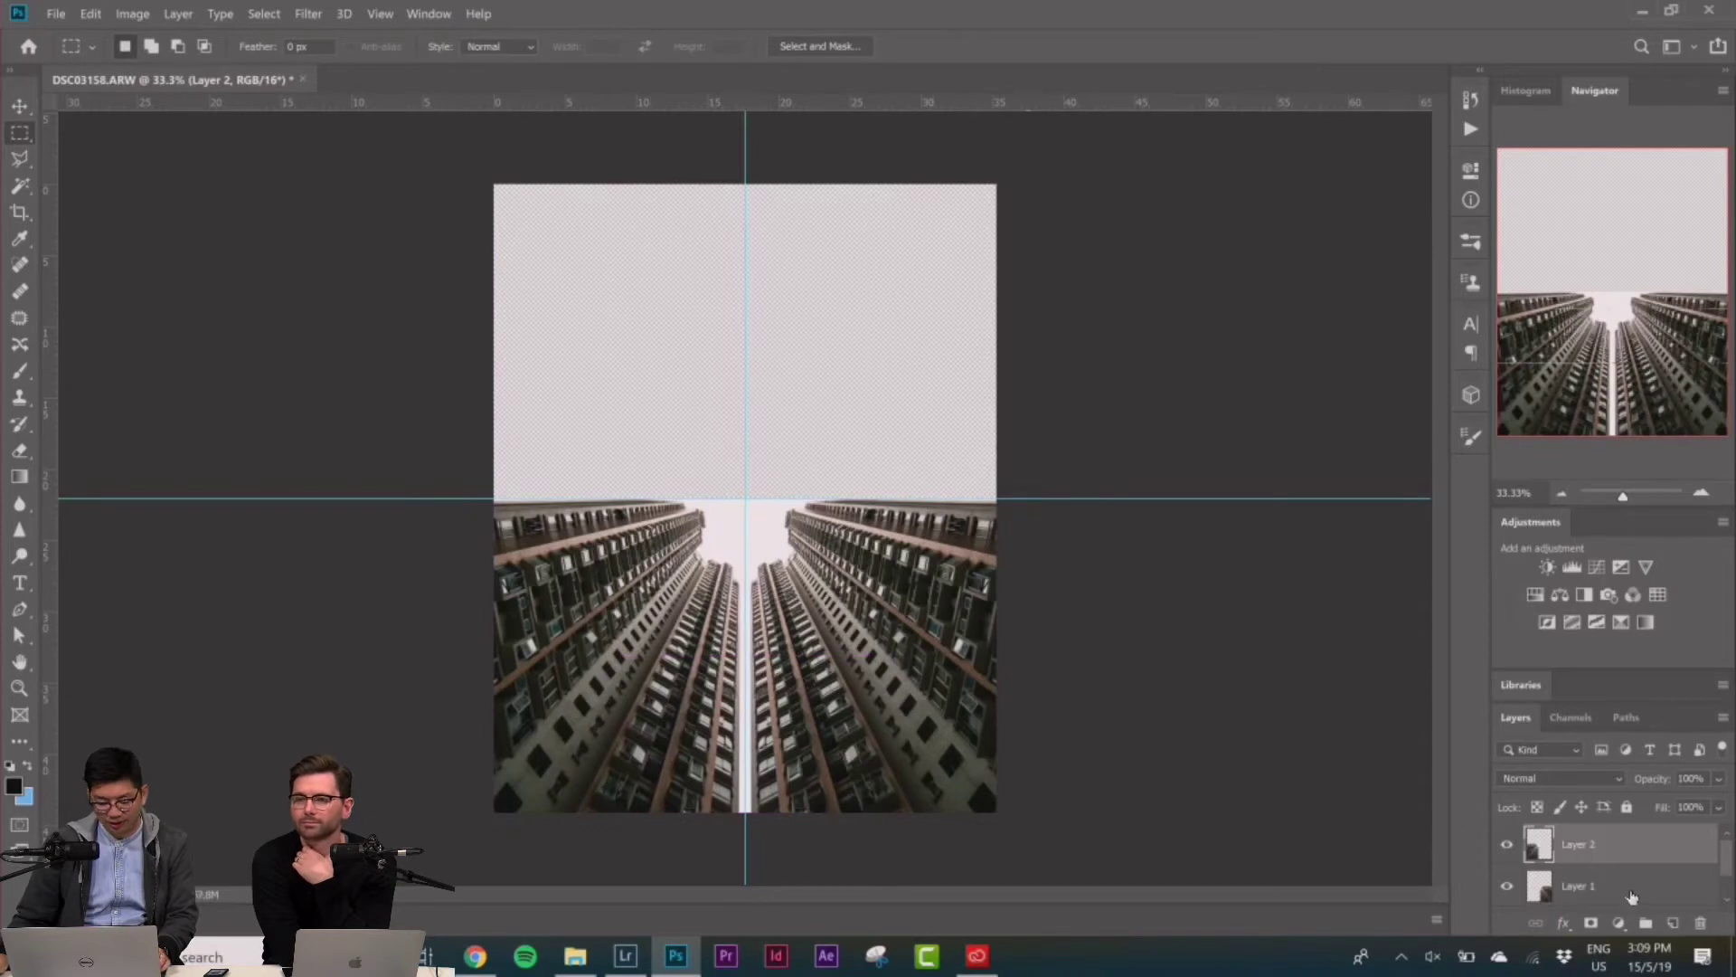
# Select both quadrant layers, Layer 2 and Layer 1, and enlarge the layer list to show all layers
pyautogui.keyDown('shift'); pyautogui.click(1633, 891); pyautogui.keyUp('shift')
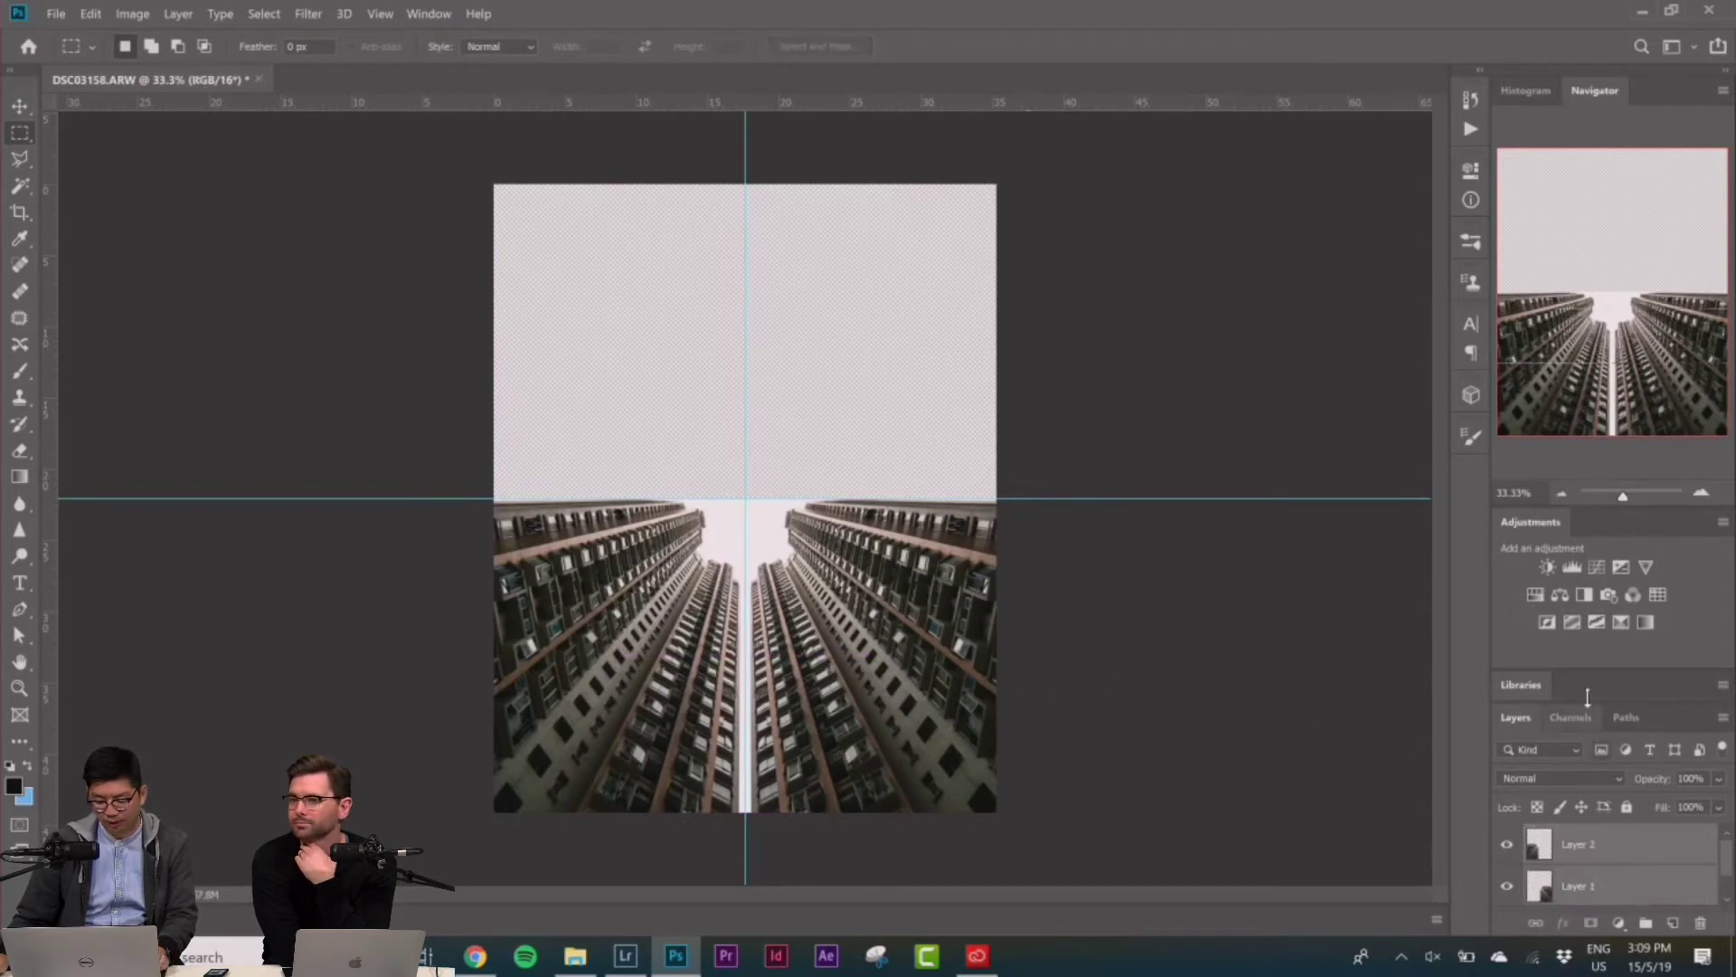
pyautogui.moveTo(1589, 669); pyautogui.dragTo(1594, 470)
pyautogui.rightClick(895, 533)
pyautogui.click(949, 709)
pyautogui.rightClick(898, 572)
pyautogui.click(1049, 659)
pyautogui.press('m')
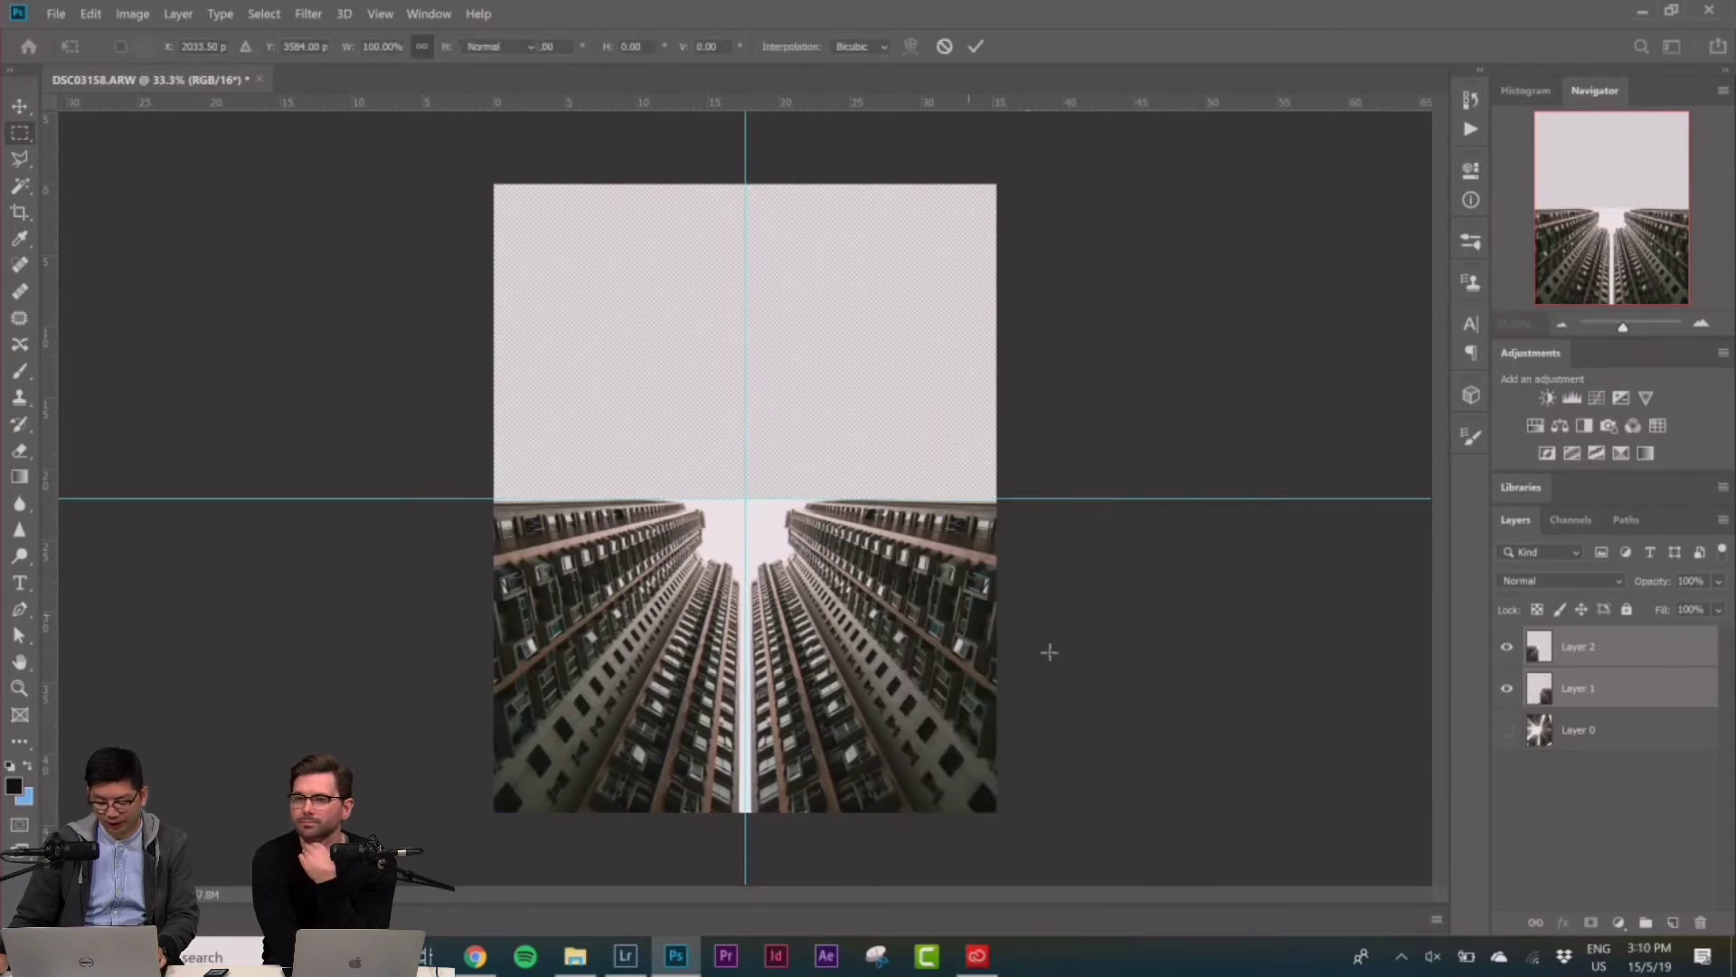
# Duplicate the two selected quadrant layers
pyautogui.hotkey('ctrl', 'j')
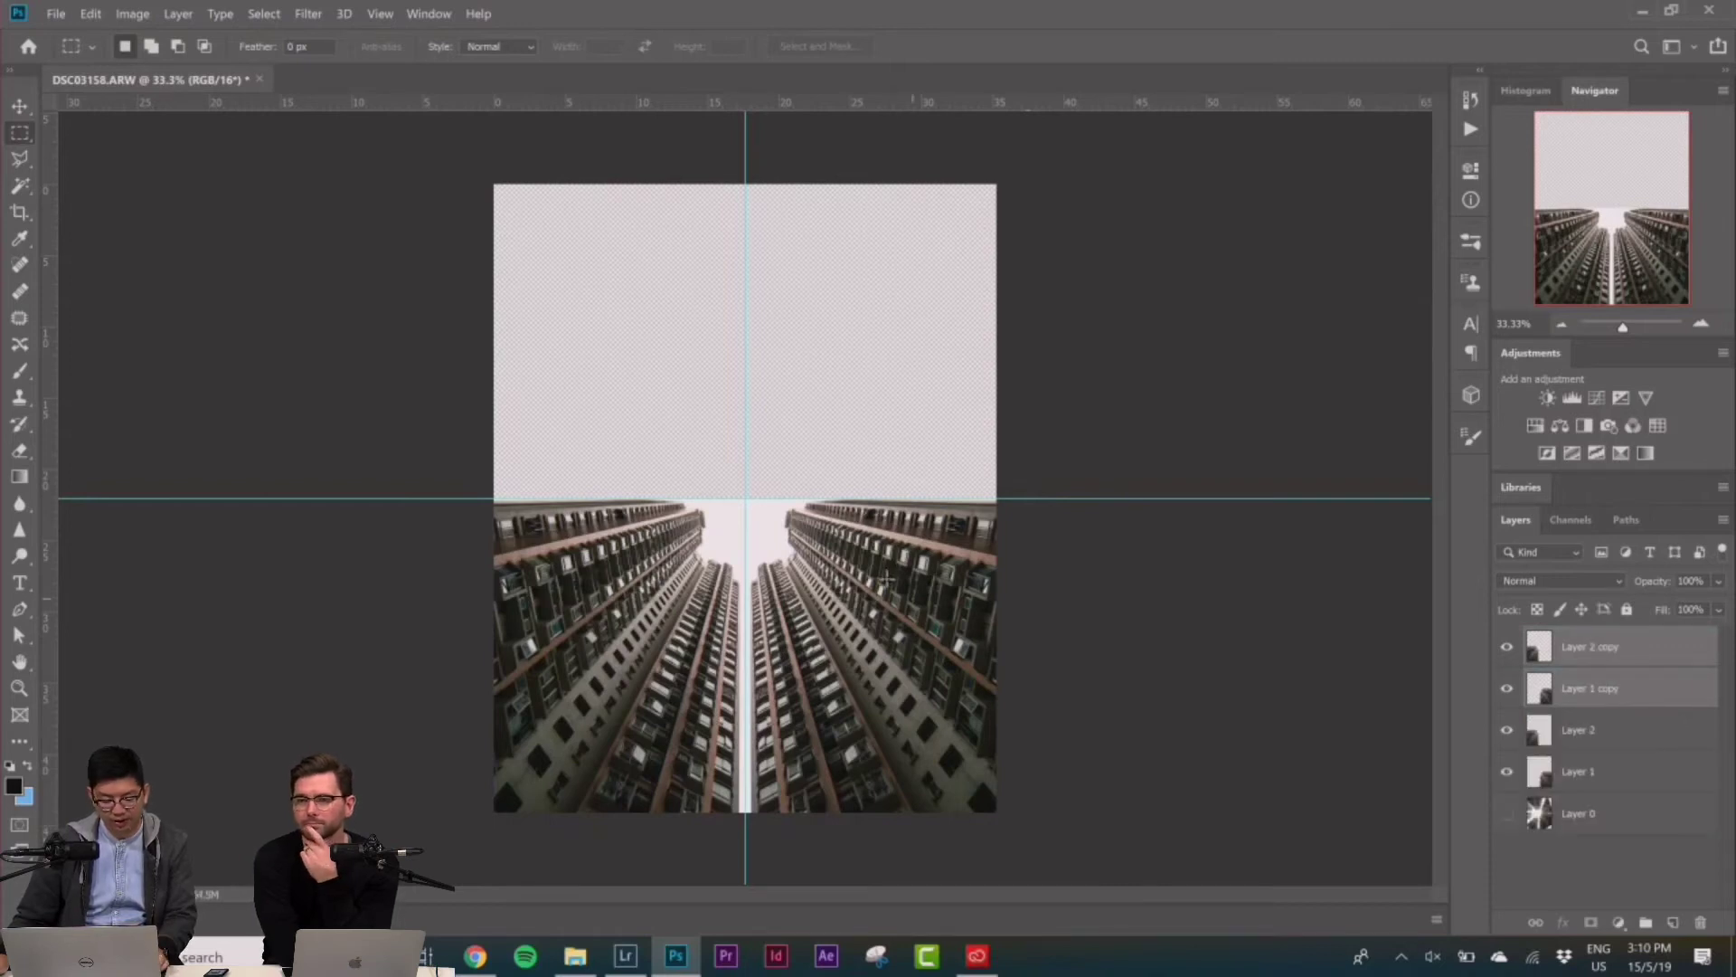
# Flip the two duplicated quadrant layers vertically and place them in the upper half, meeting the lower half at the horizontal guide
pyautogui.rightClick(887, 578)
pyautogui.click(941, 748)
pyautogui.rightClick(875, 580)
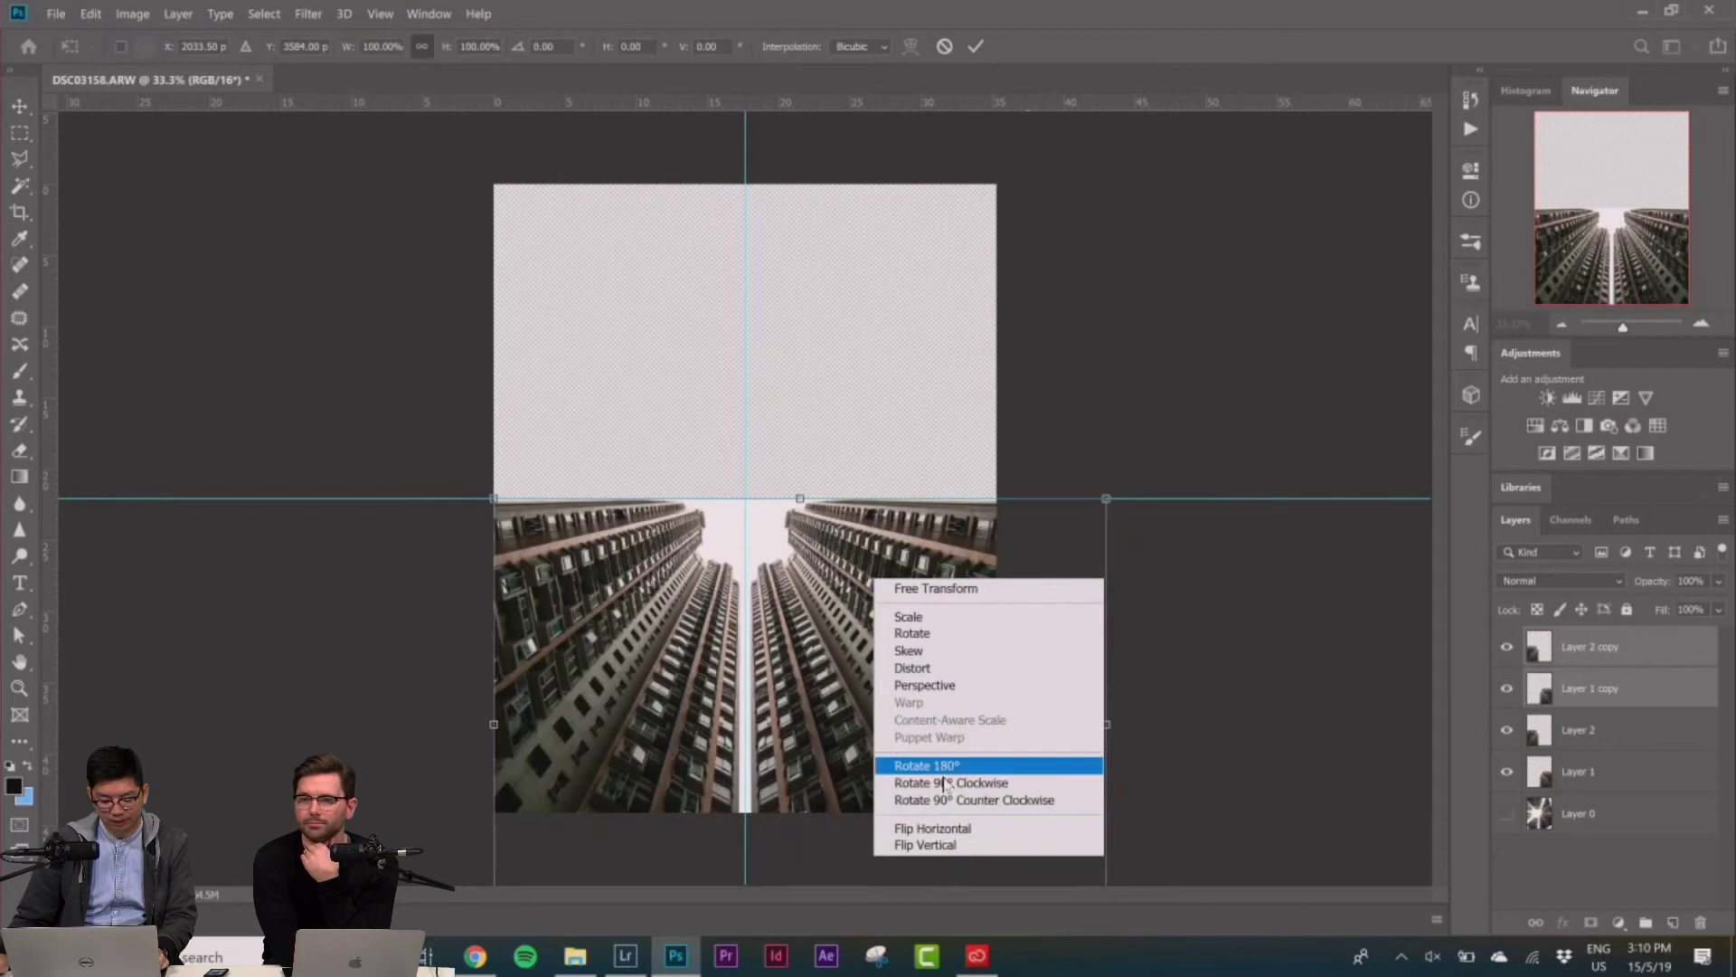
pyautogui.click(932, 844)
pyautogui.moveTo(776, 778); pyautogui.dragTo(776, 308)
pyautogui.press('Return')
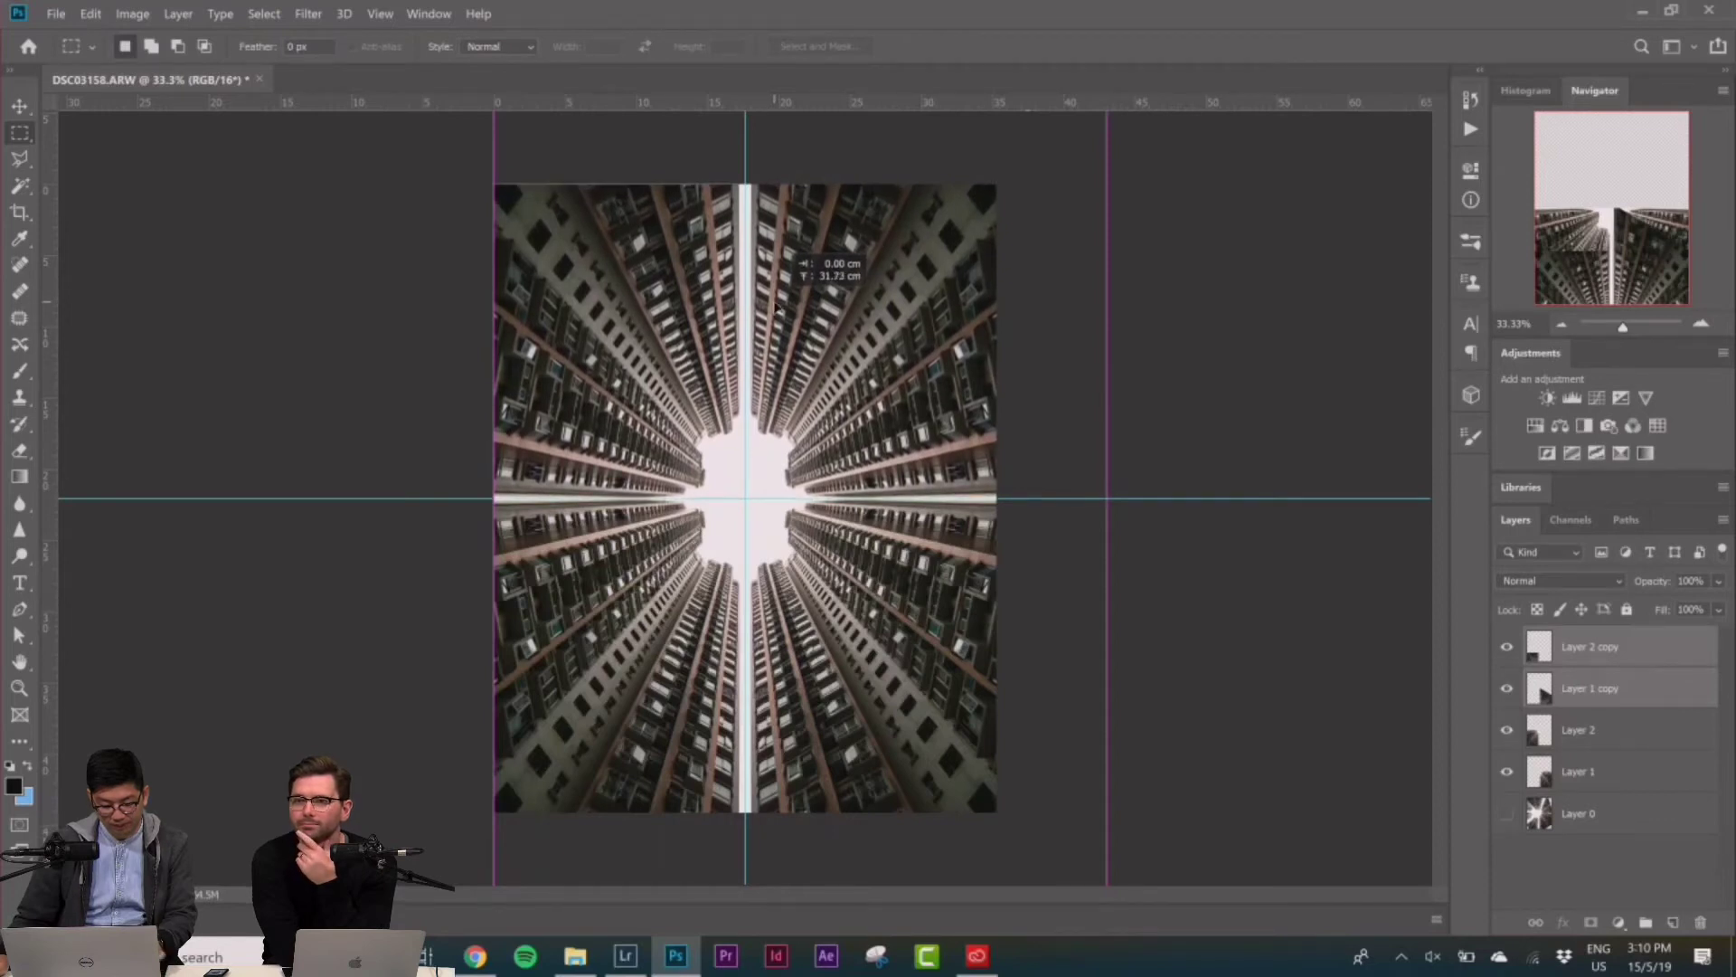
# Nudge the two upper quadrant layers up a few pixels from the horizontal guide
pyautogui.hotkey('ctrl', '+')
pyautogui.hotkey('ctrl', '+')
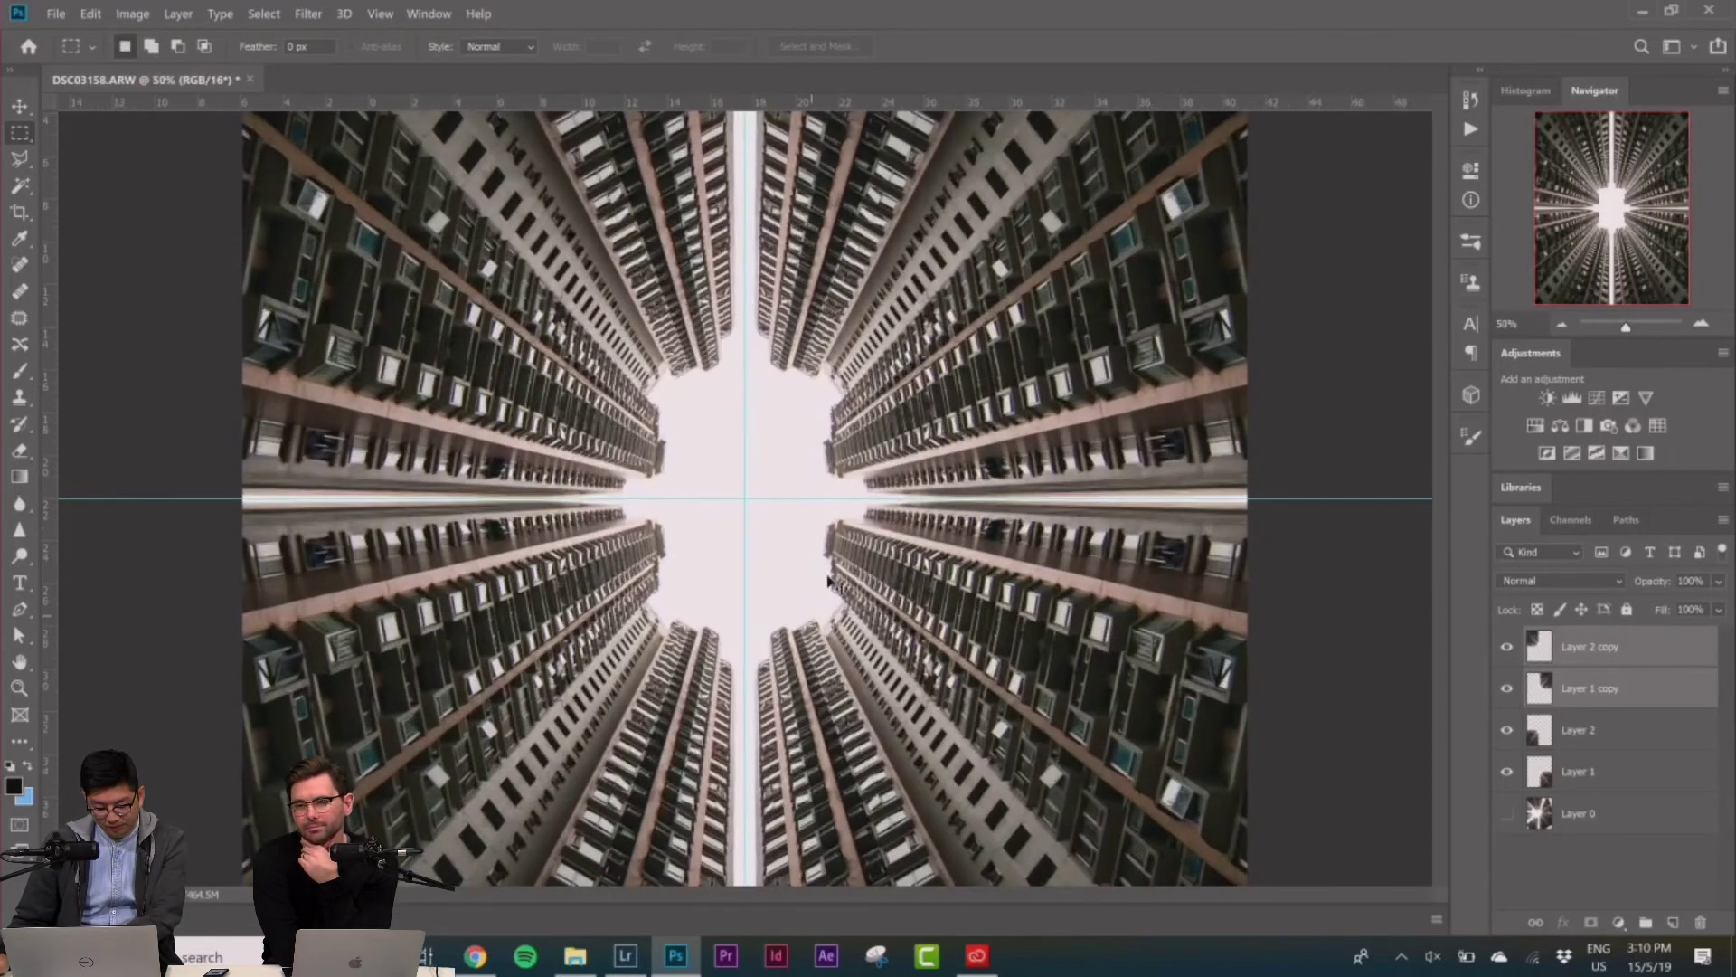
pyautogui.hotkey('ctrl', '+')
pyautogui.hotkey('ctrl', '+')
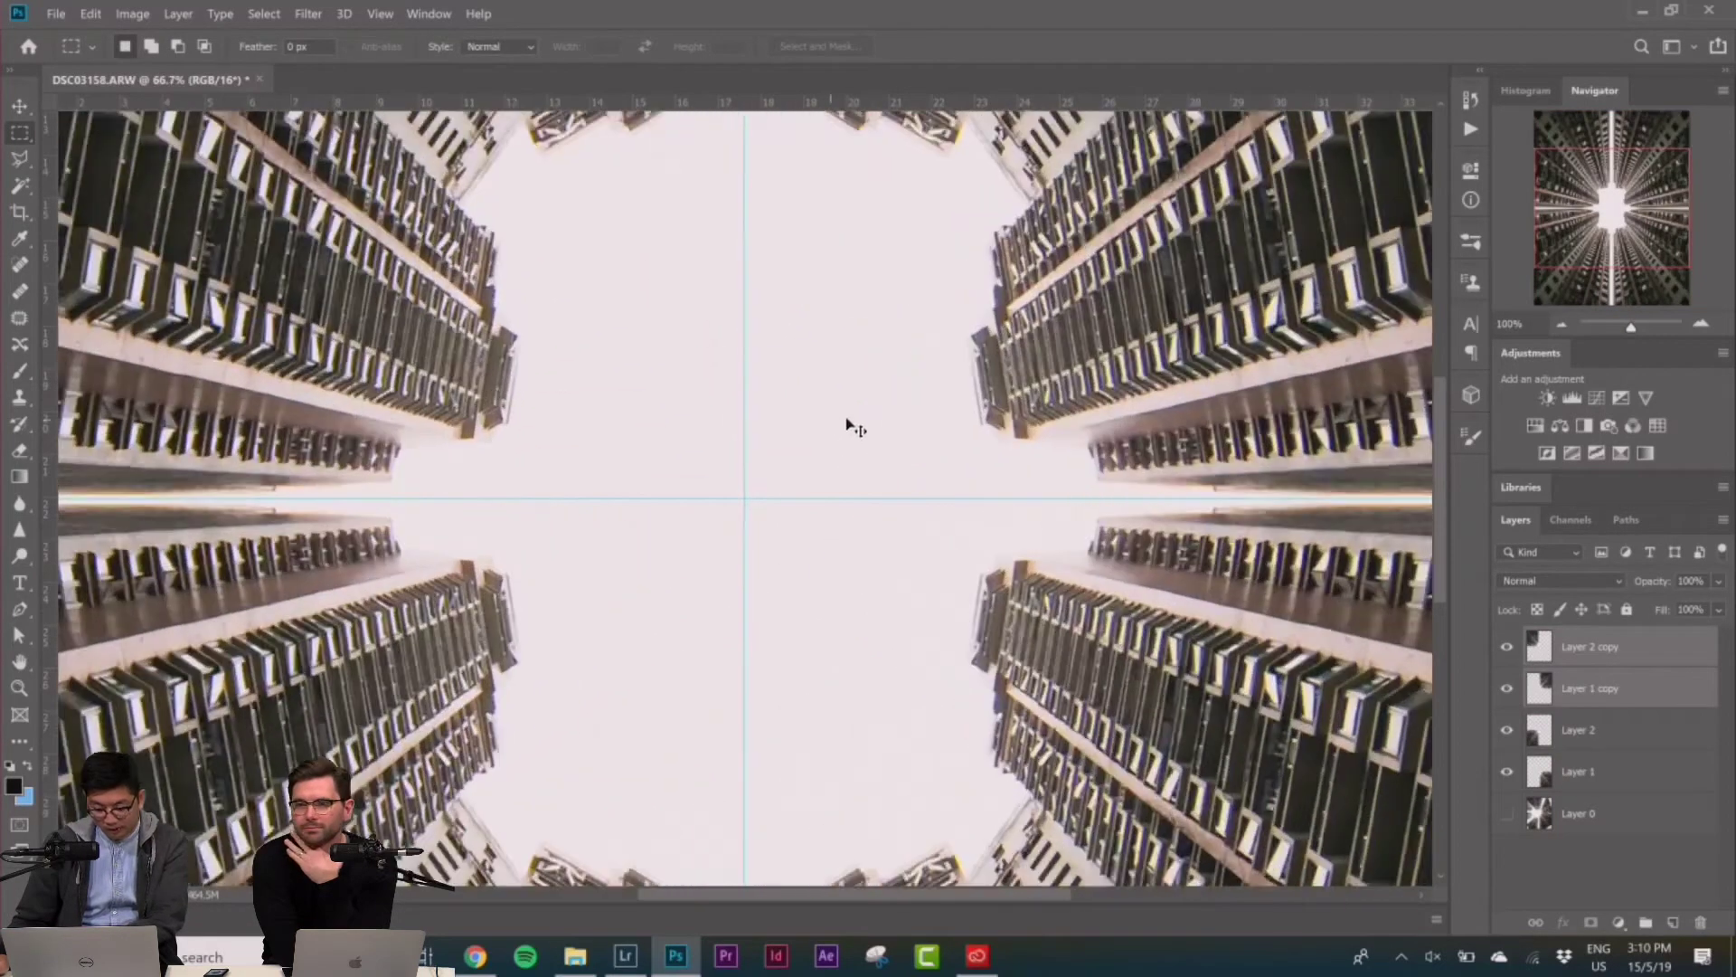
pyautogui.rightClick(852, 389)
pyautogui.click(909, 562)
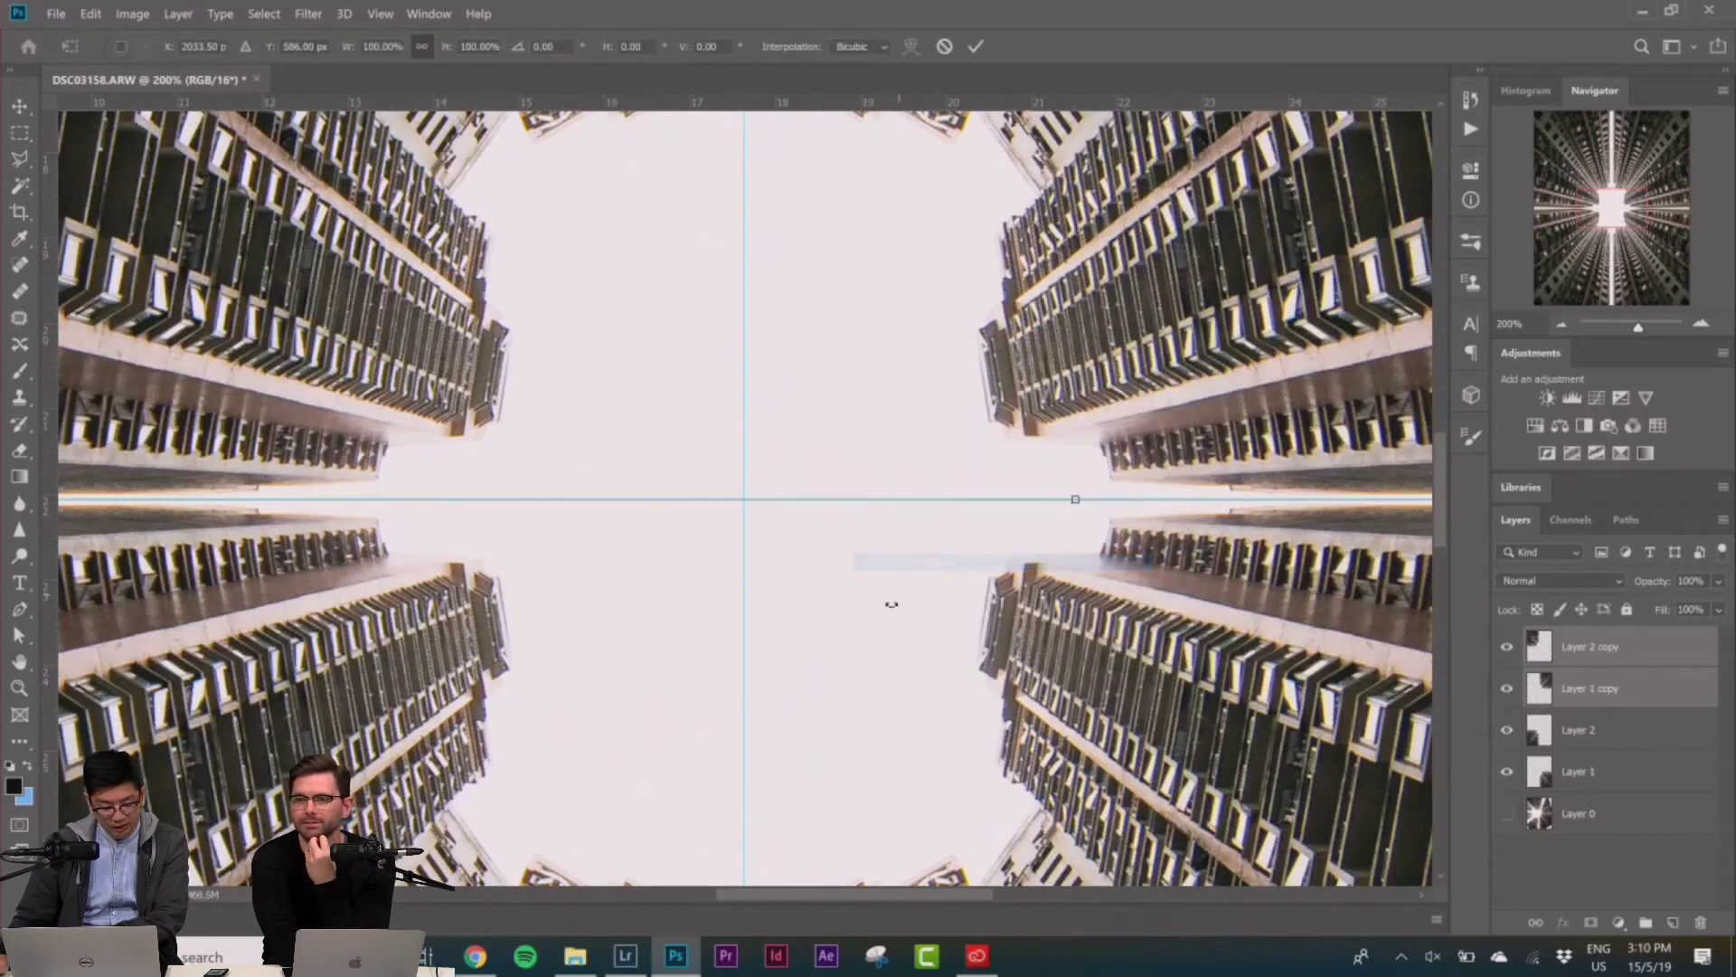
pyautogui.press('Up')
pyautogui.press('Up')
pyautogui.press('Up')
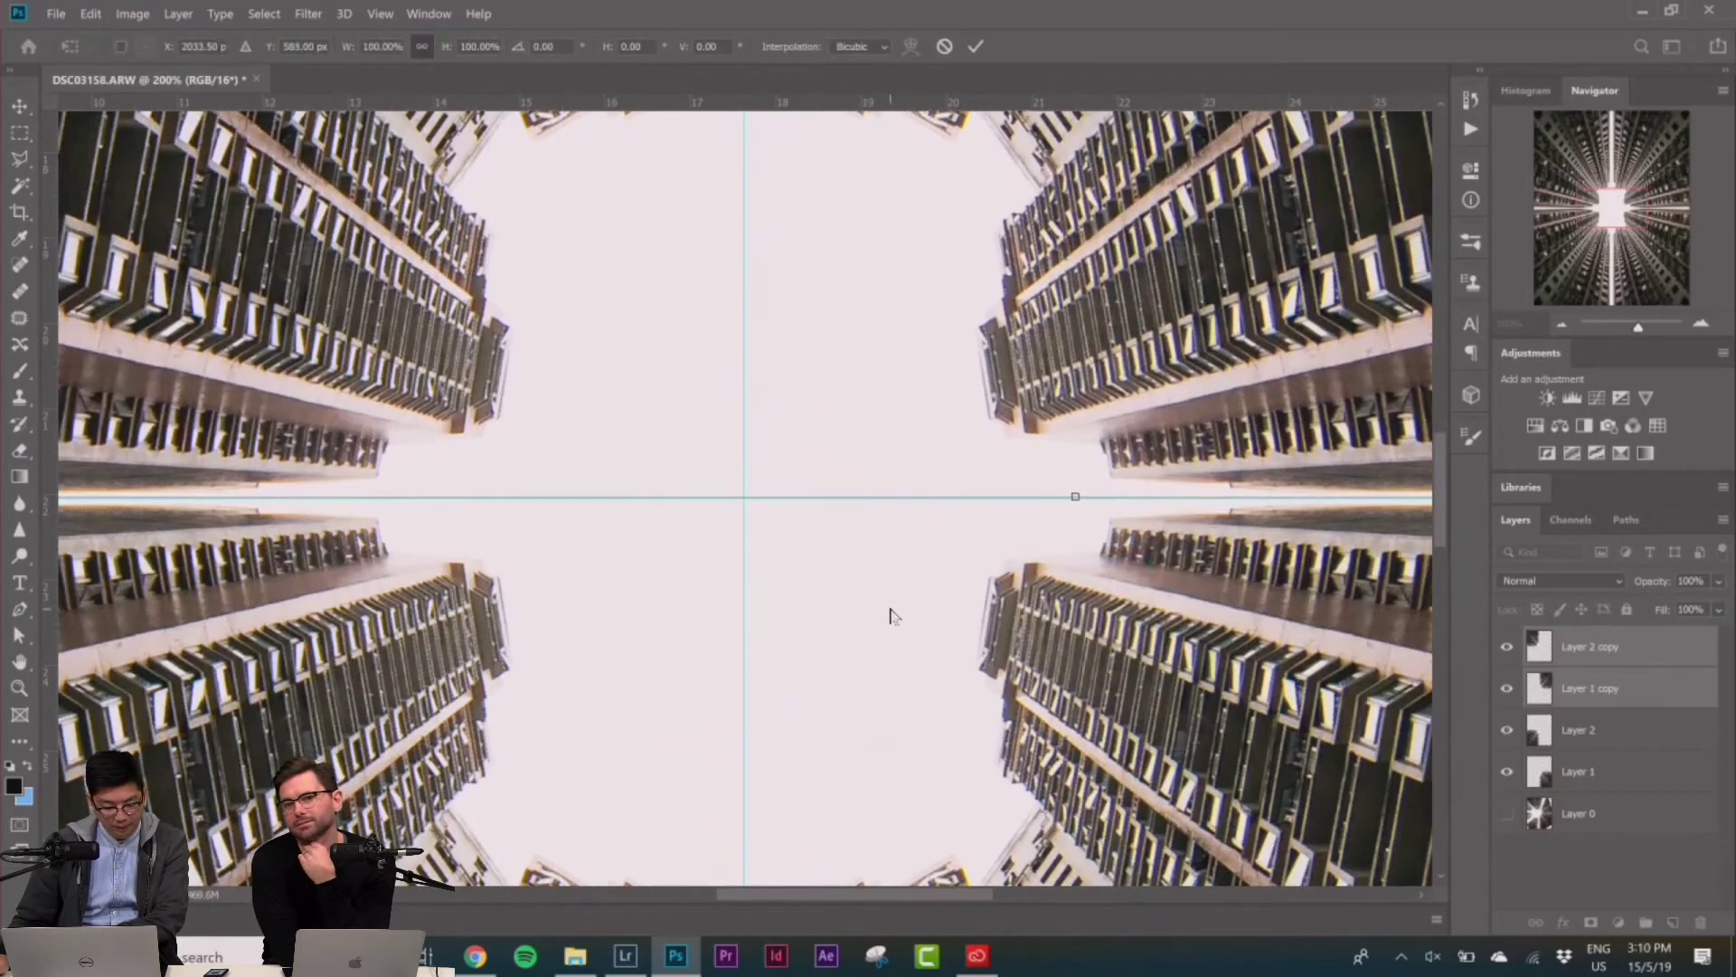
pyautogui.press('m')
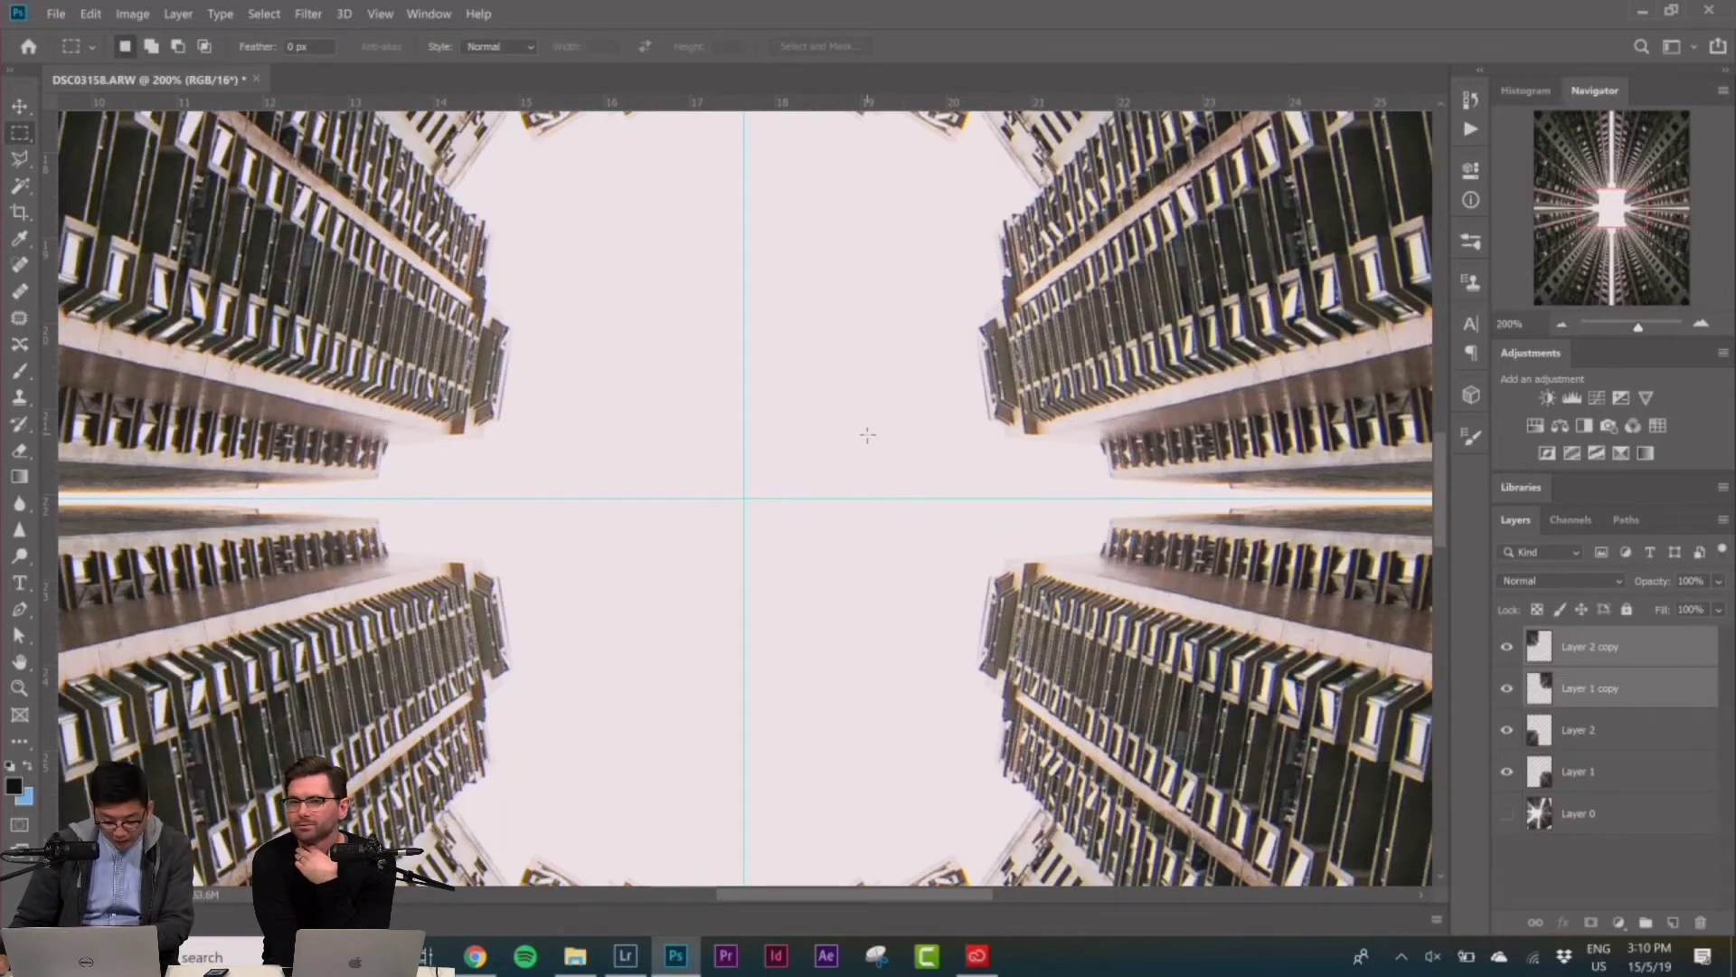
pyautogui.hotkey('ctrl', '0')
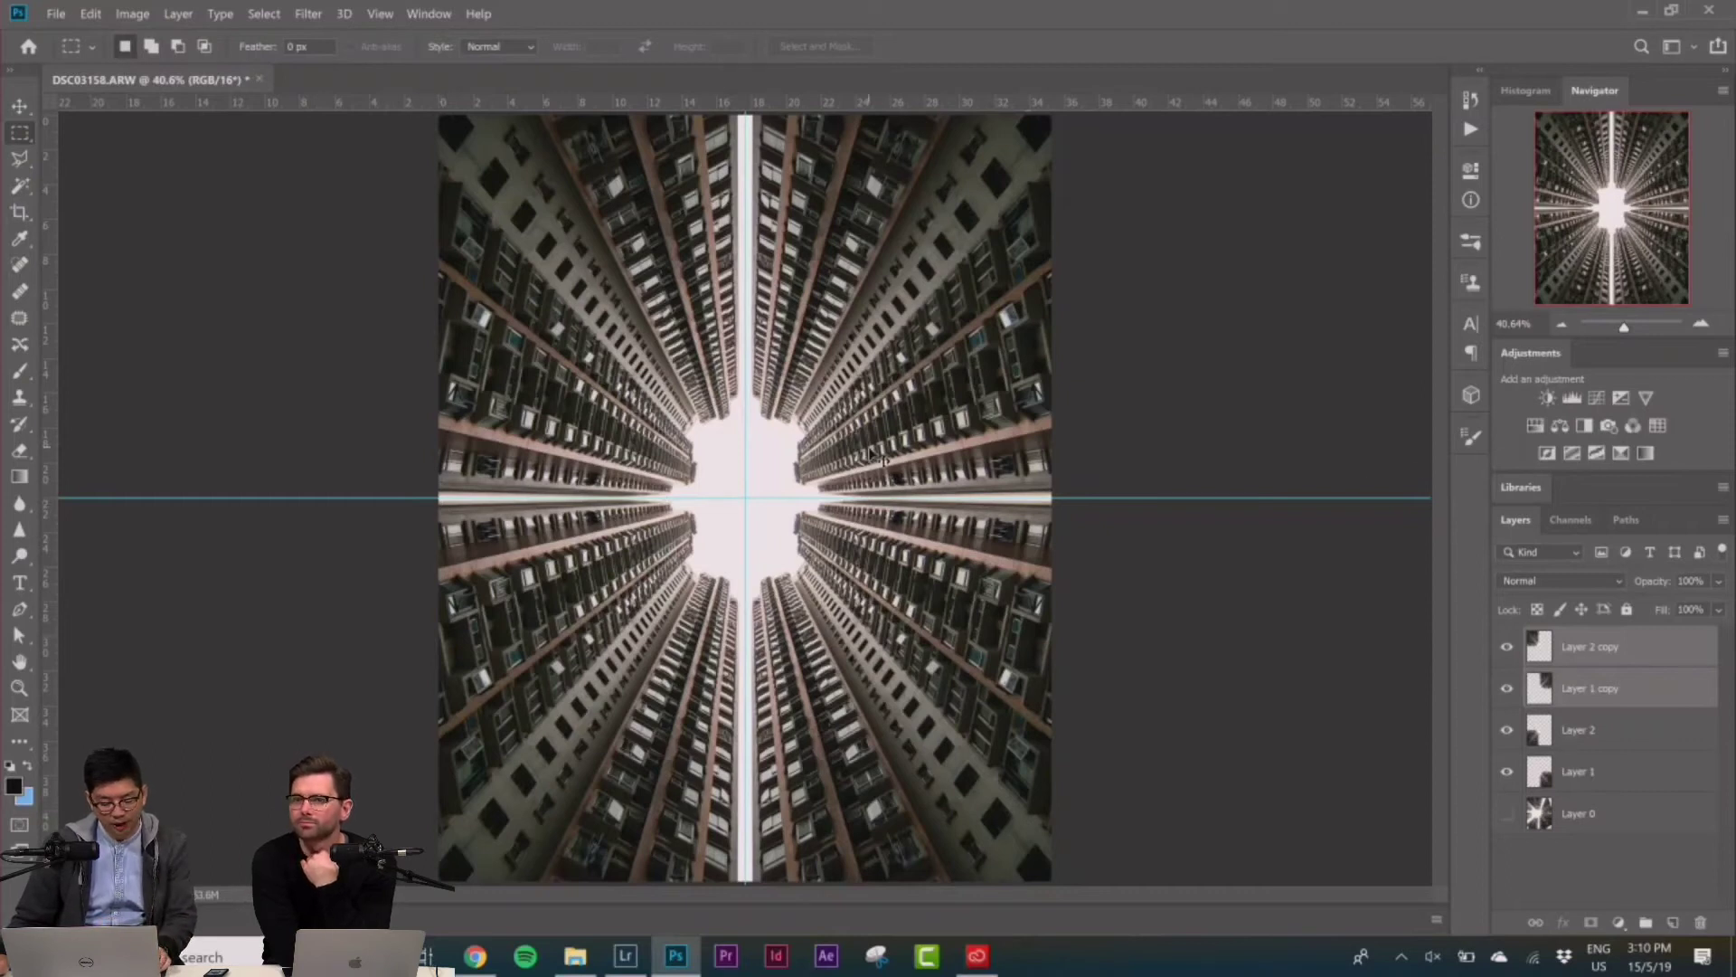
pyautogui.moveTo(870, 449); pyautogui.dragTo(870, 451)
# Select Layer 2 and Layer 1 and shift both slightly down to widen the strip between the upper and lower halves
pyautogui.click(1581, 740)
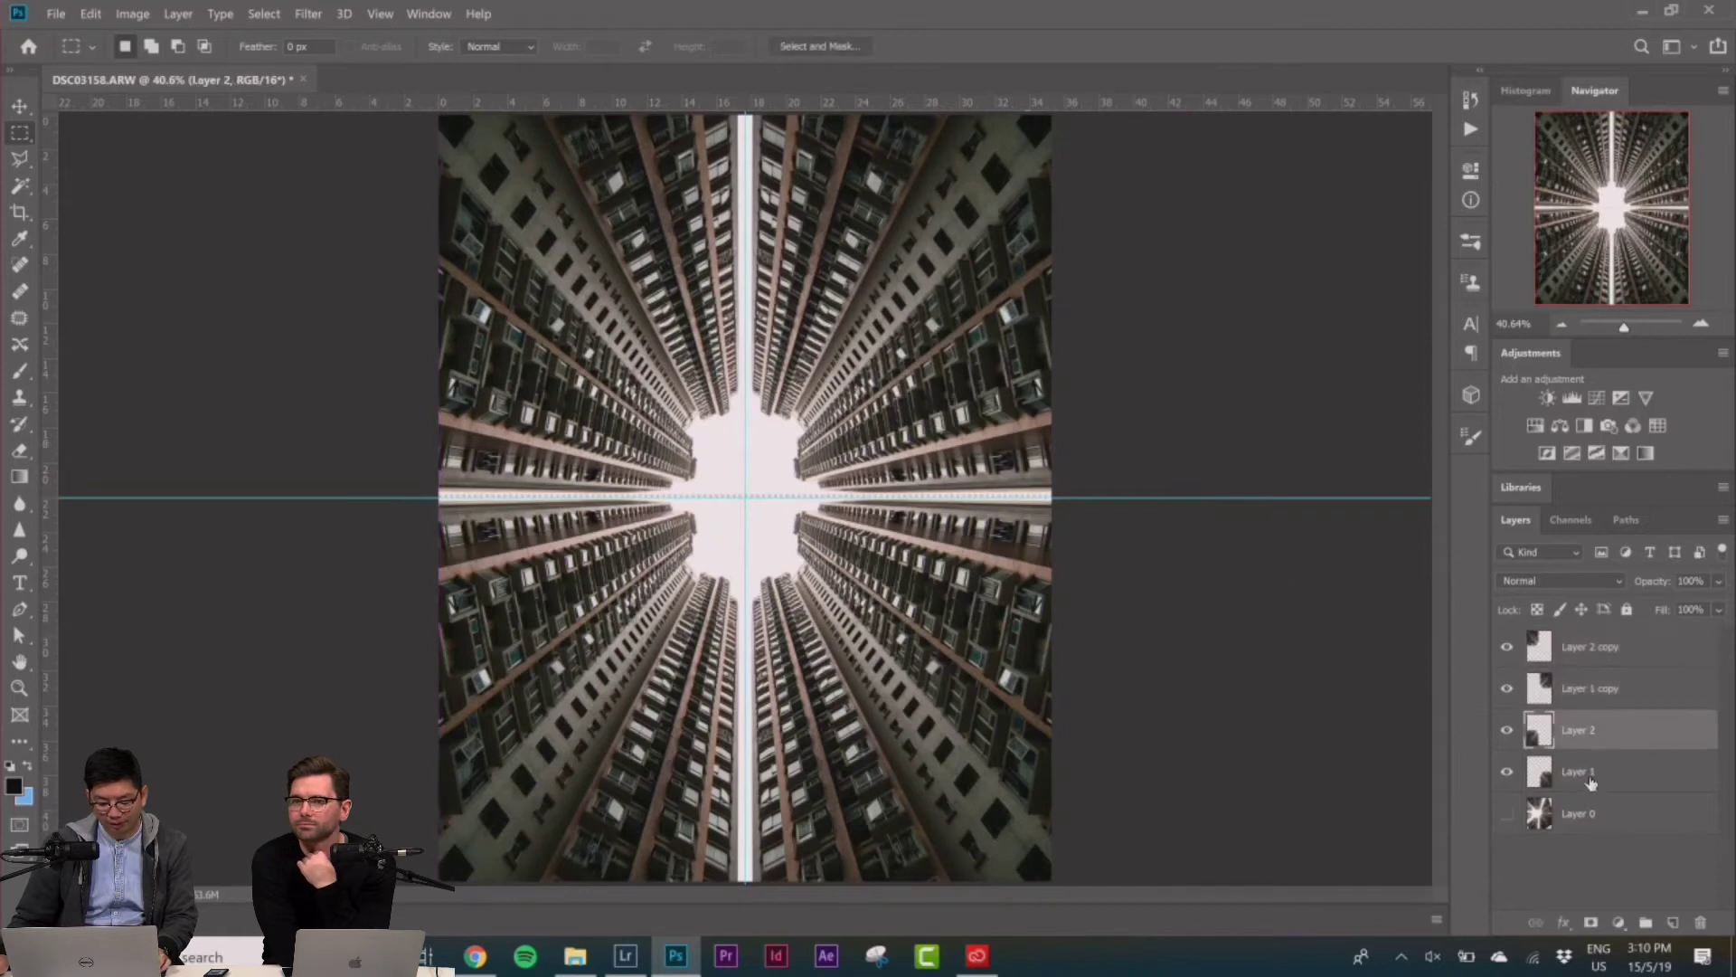
pyautogui.keyDown('shift'); pyautogui.click(1590, 778); pyautogui.keyUp('shift')
pyautogui.moveTo(882, 666); pyautogui.dragTo(876, 664)
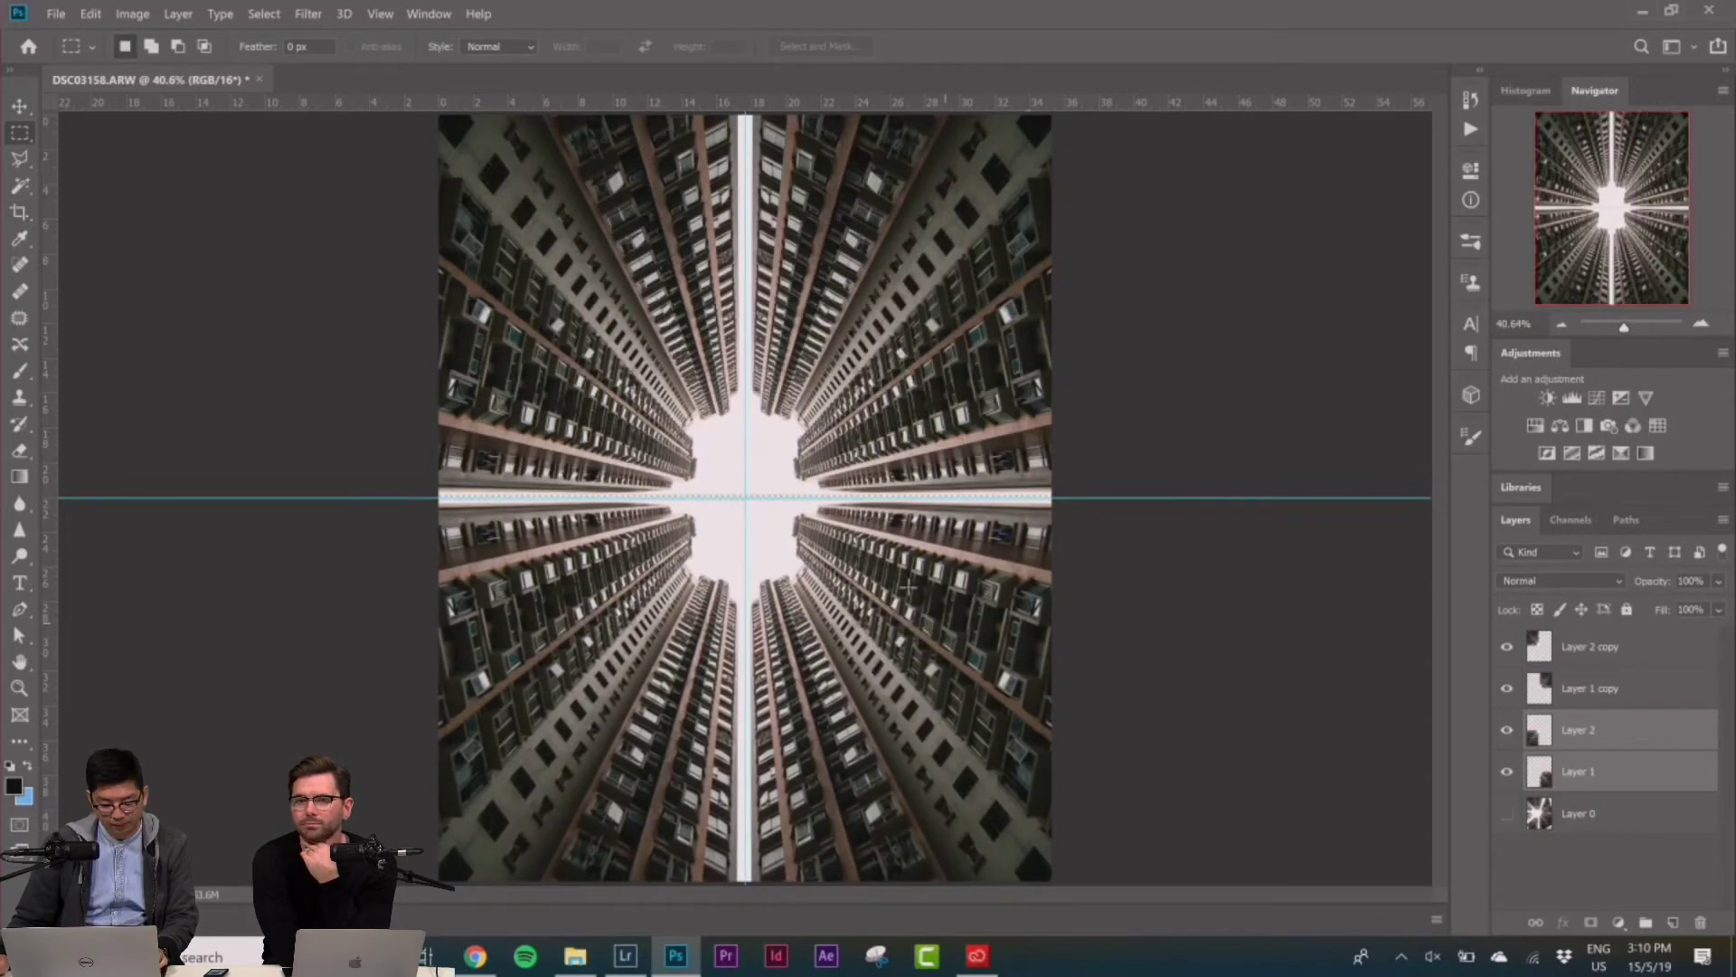
pyautogui.rightClick(870, 555)
pyautogui.click(922, 735)
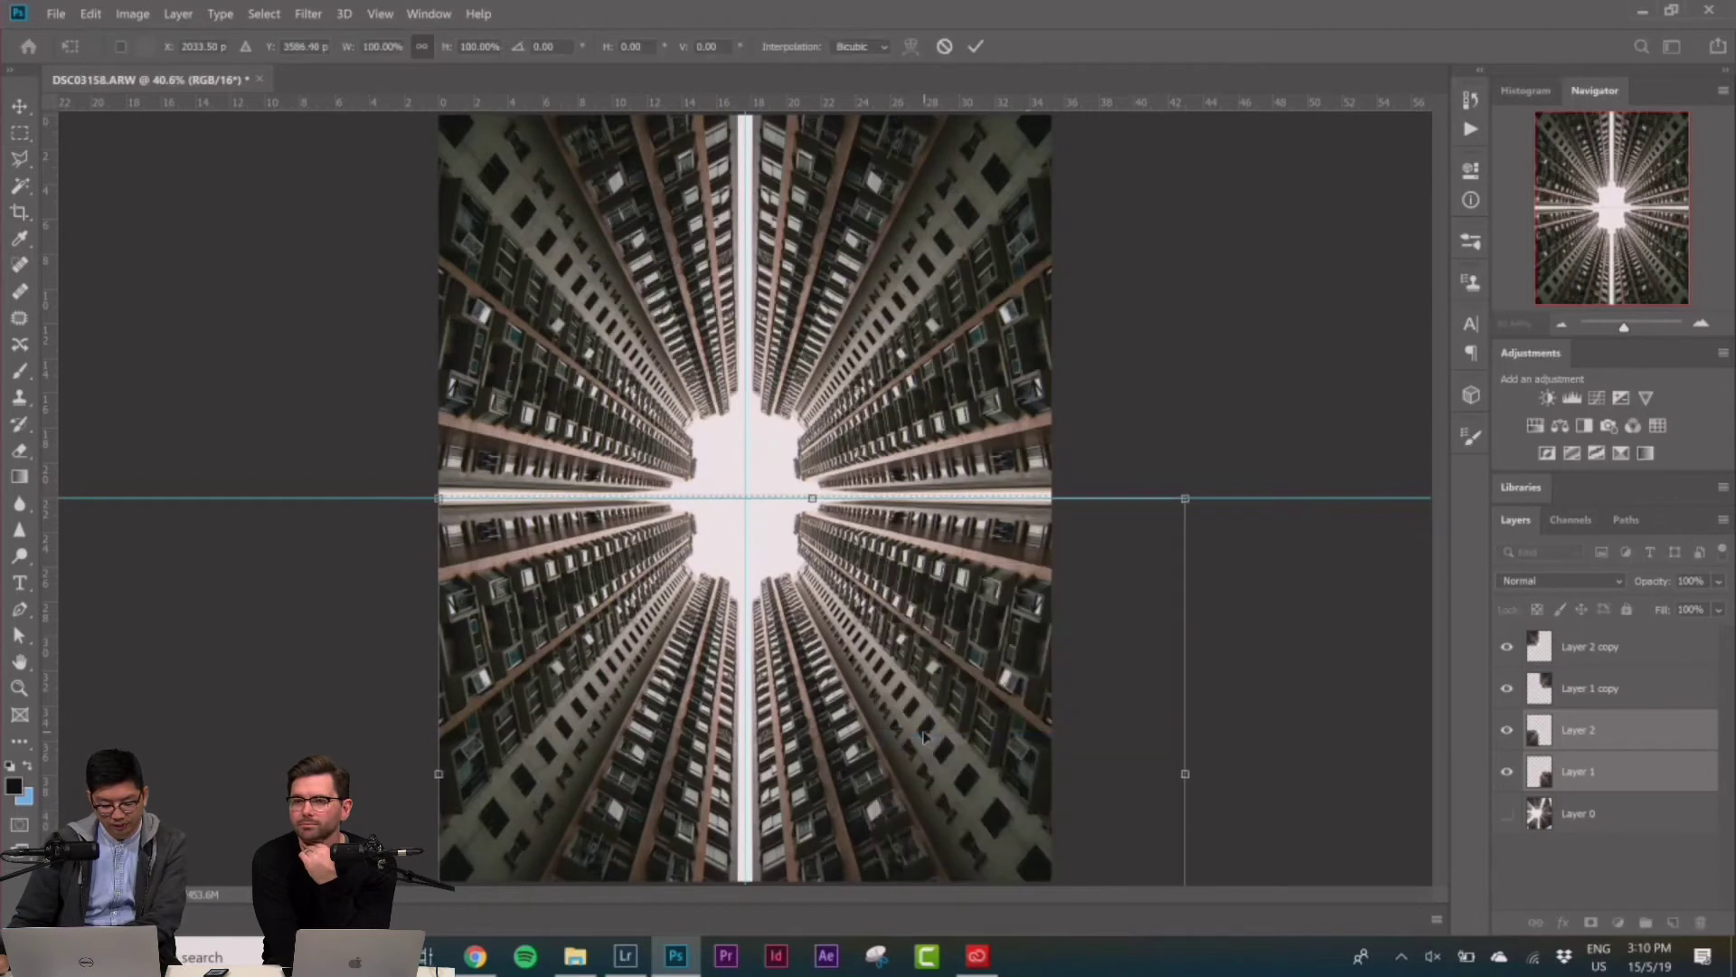
pyautogui.moveTo(821, 666); pyautogui.dragTo(821, 670)
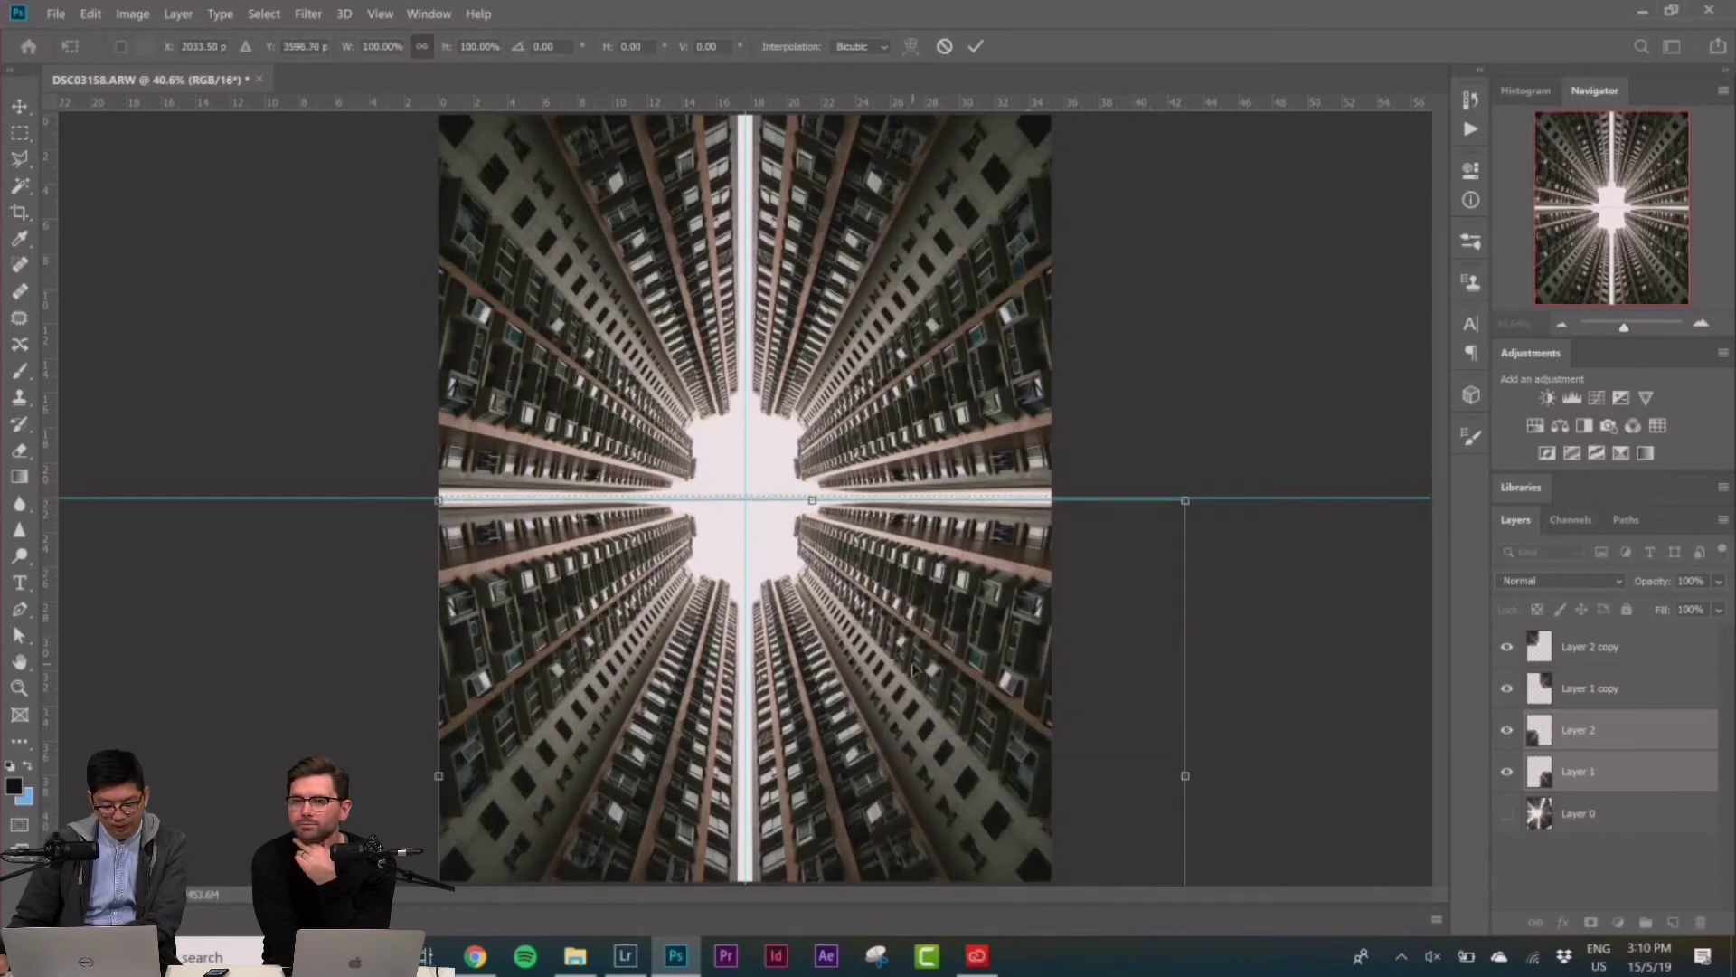
pyautogui.press('Return')
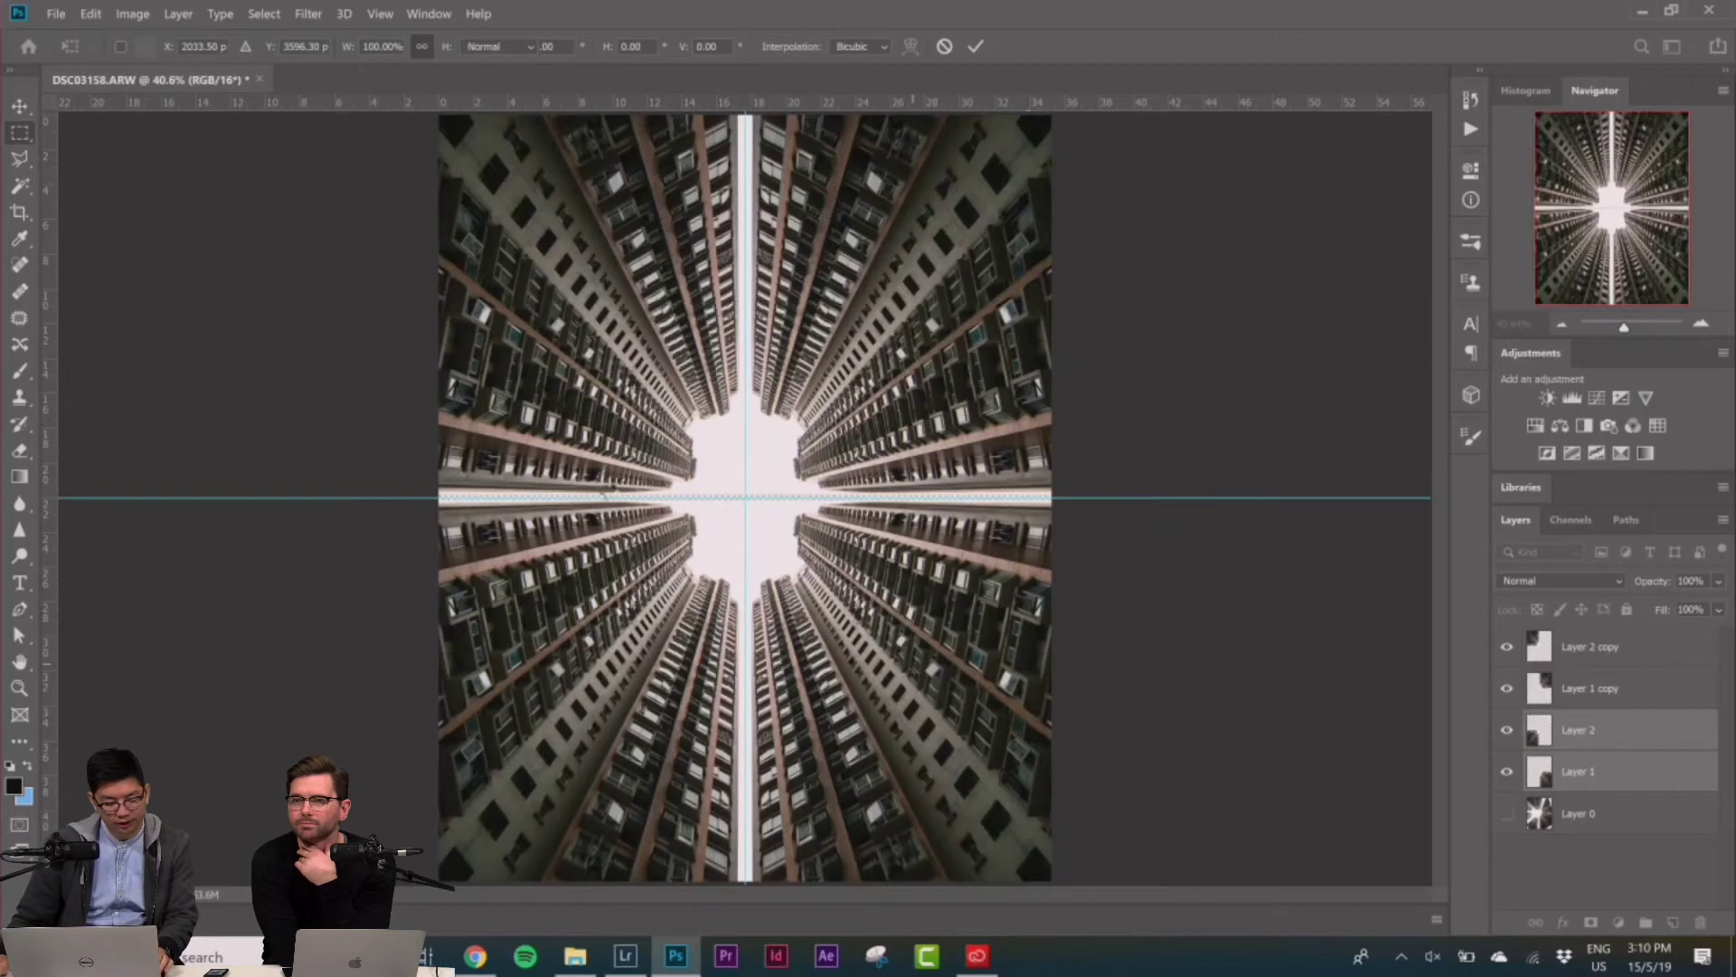
# Fill a new layer directly above Layer 0 with the pale sky colour sampled from the centre of the image
pyautogui.click(19, 238)
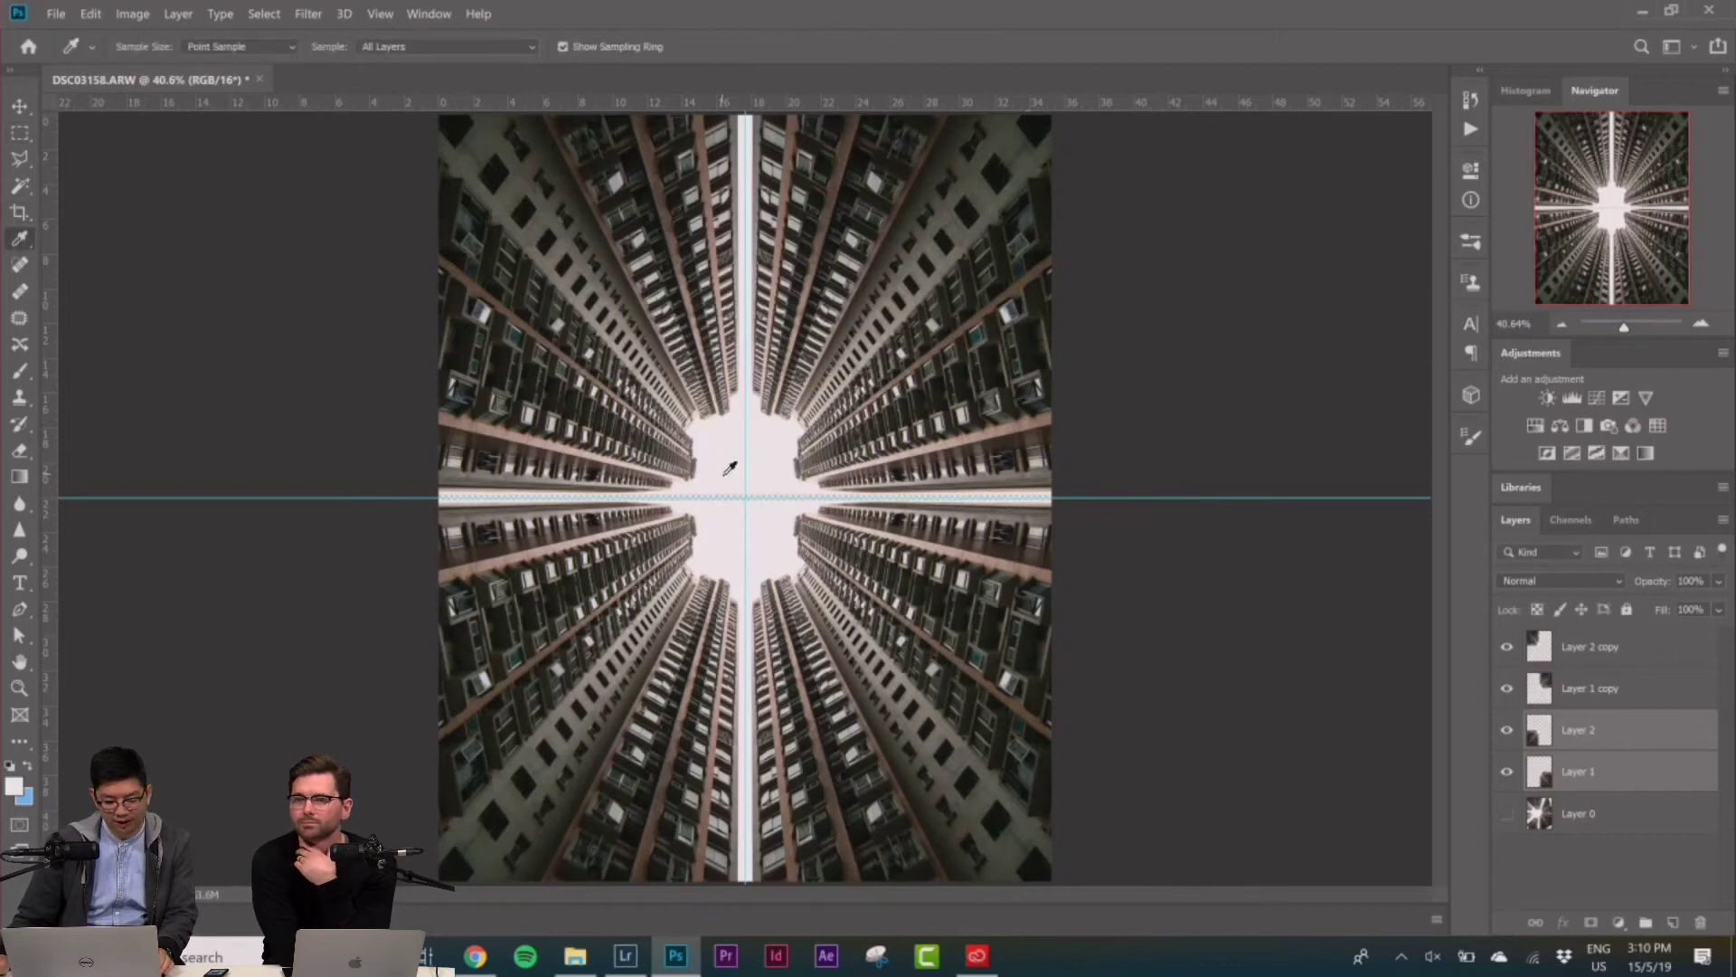
pyautogui.click(1673, 922)
pyautogui.moveTo(1619, 735); pyautogui.dragTo(1610, 834)
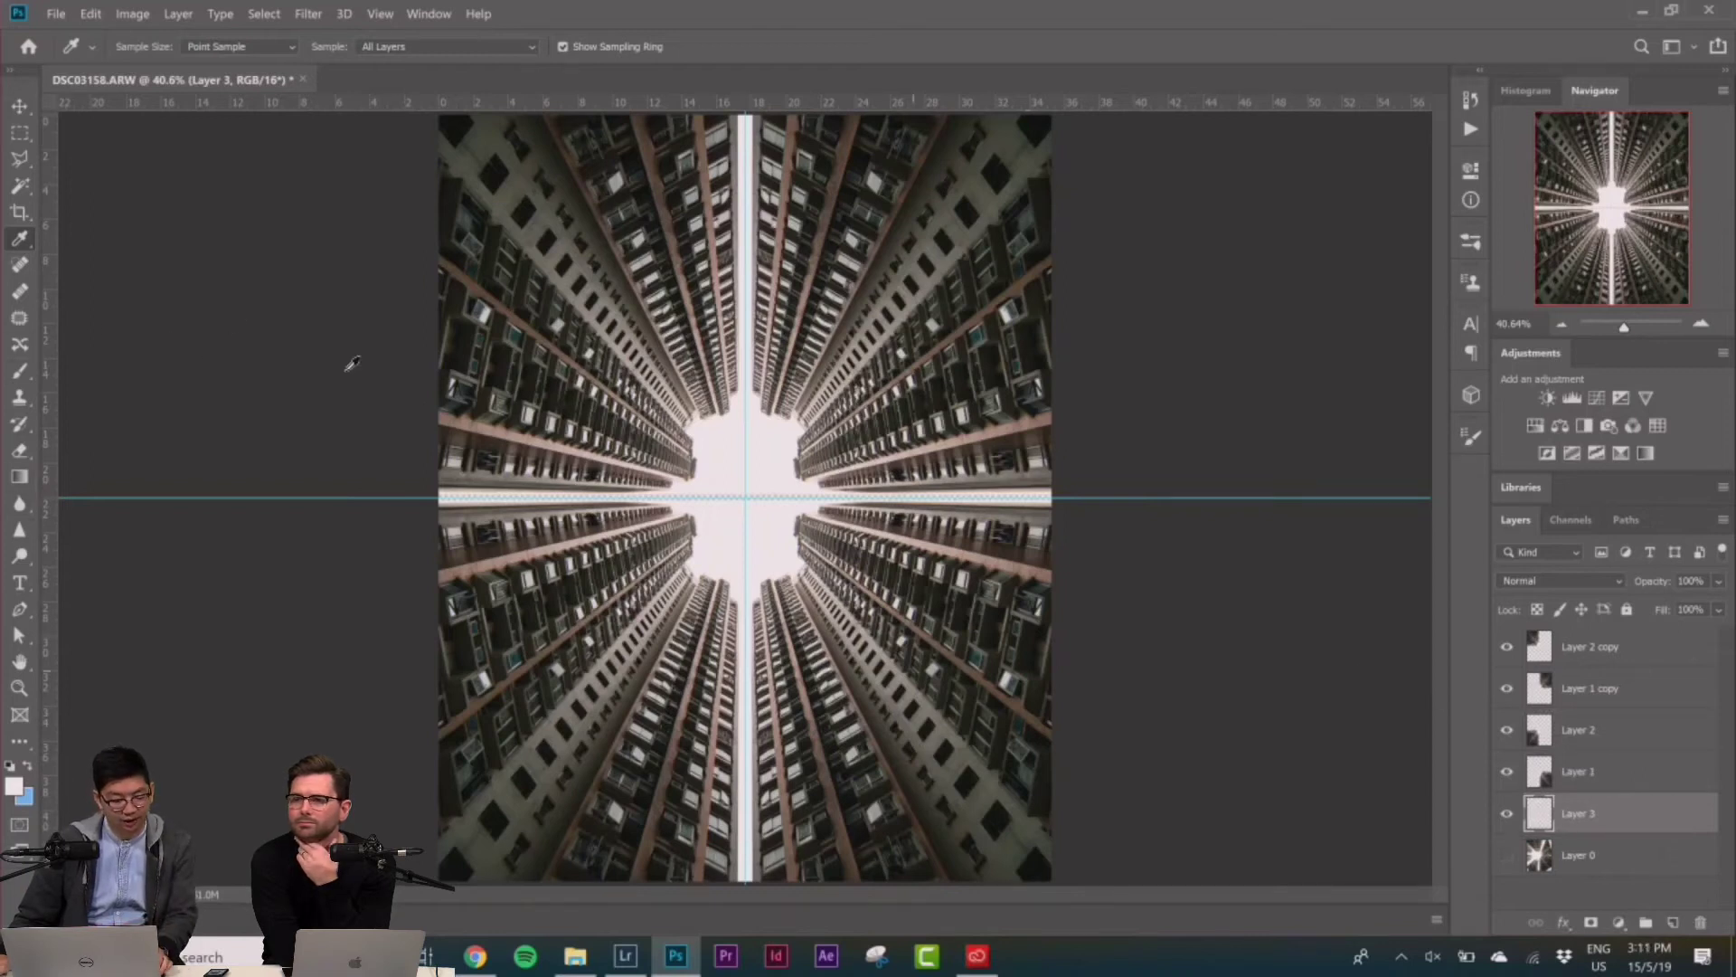
pyautogui.press('g')
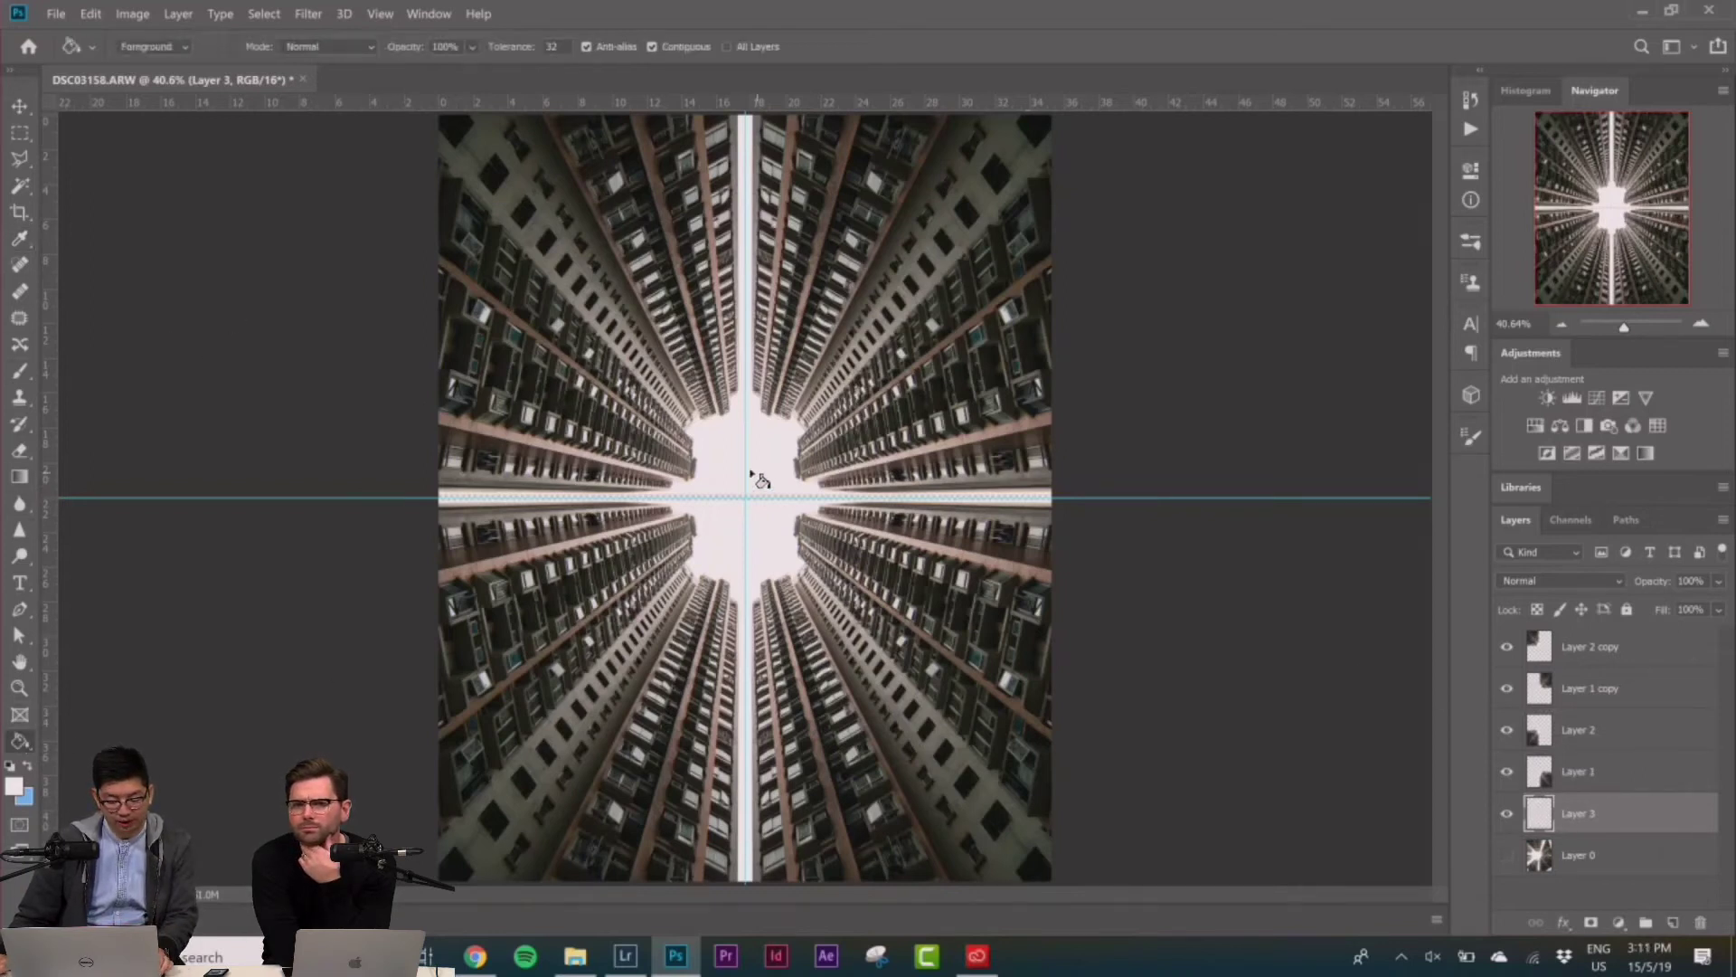
pyautogui.click(17, 135)
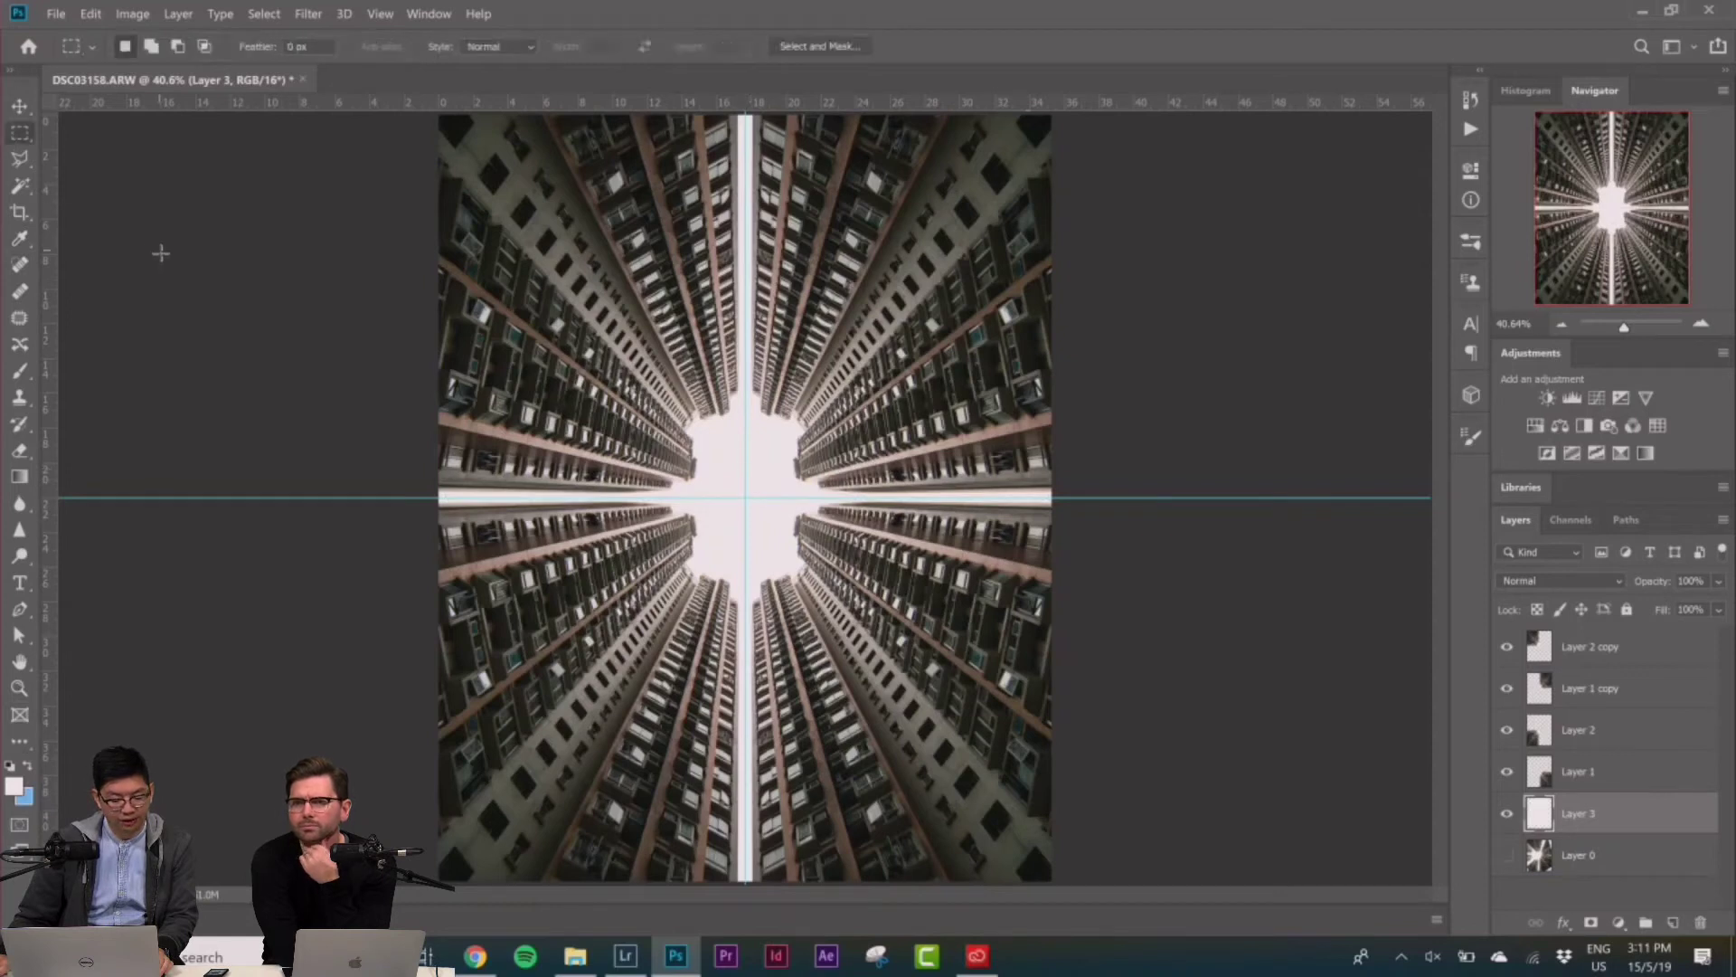
# Clear all guides and stamp the visible layers into one merged layer above Layer 2 copy
pyautogui.click(380, 14)
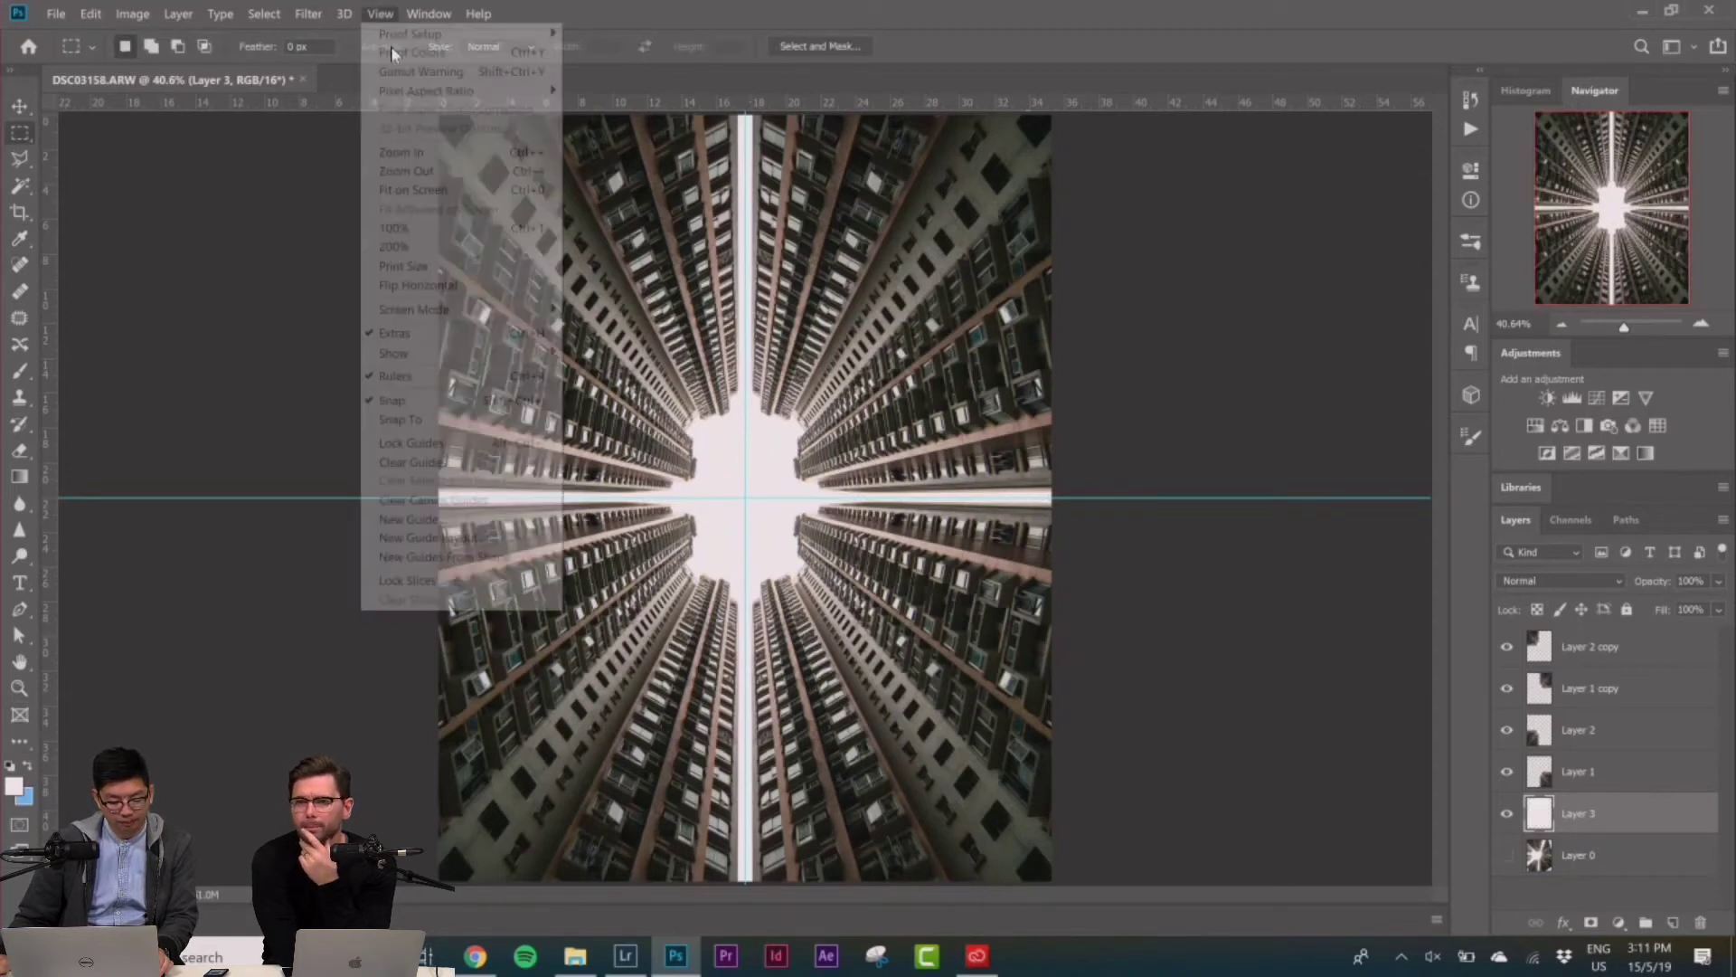
pyautogui.click(411, 463)
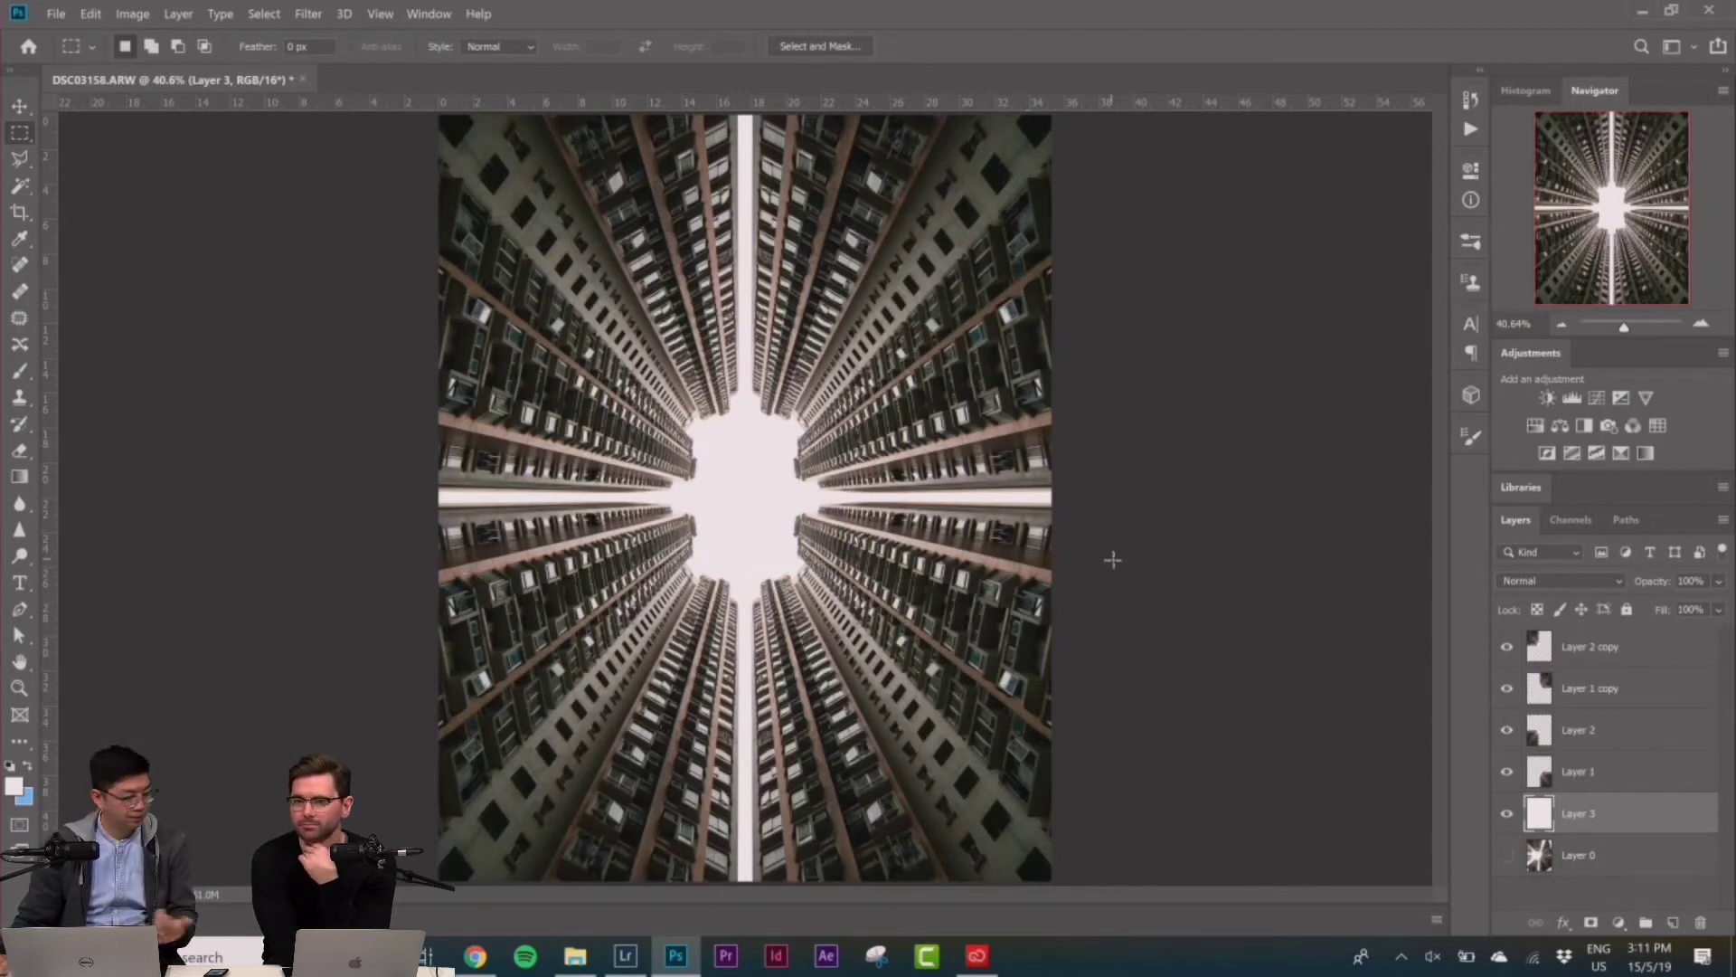
pyautogui.scroll(-2, 1269, 560)
pyautogui.scroll(1, 1234, 575)
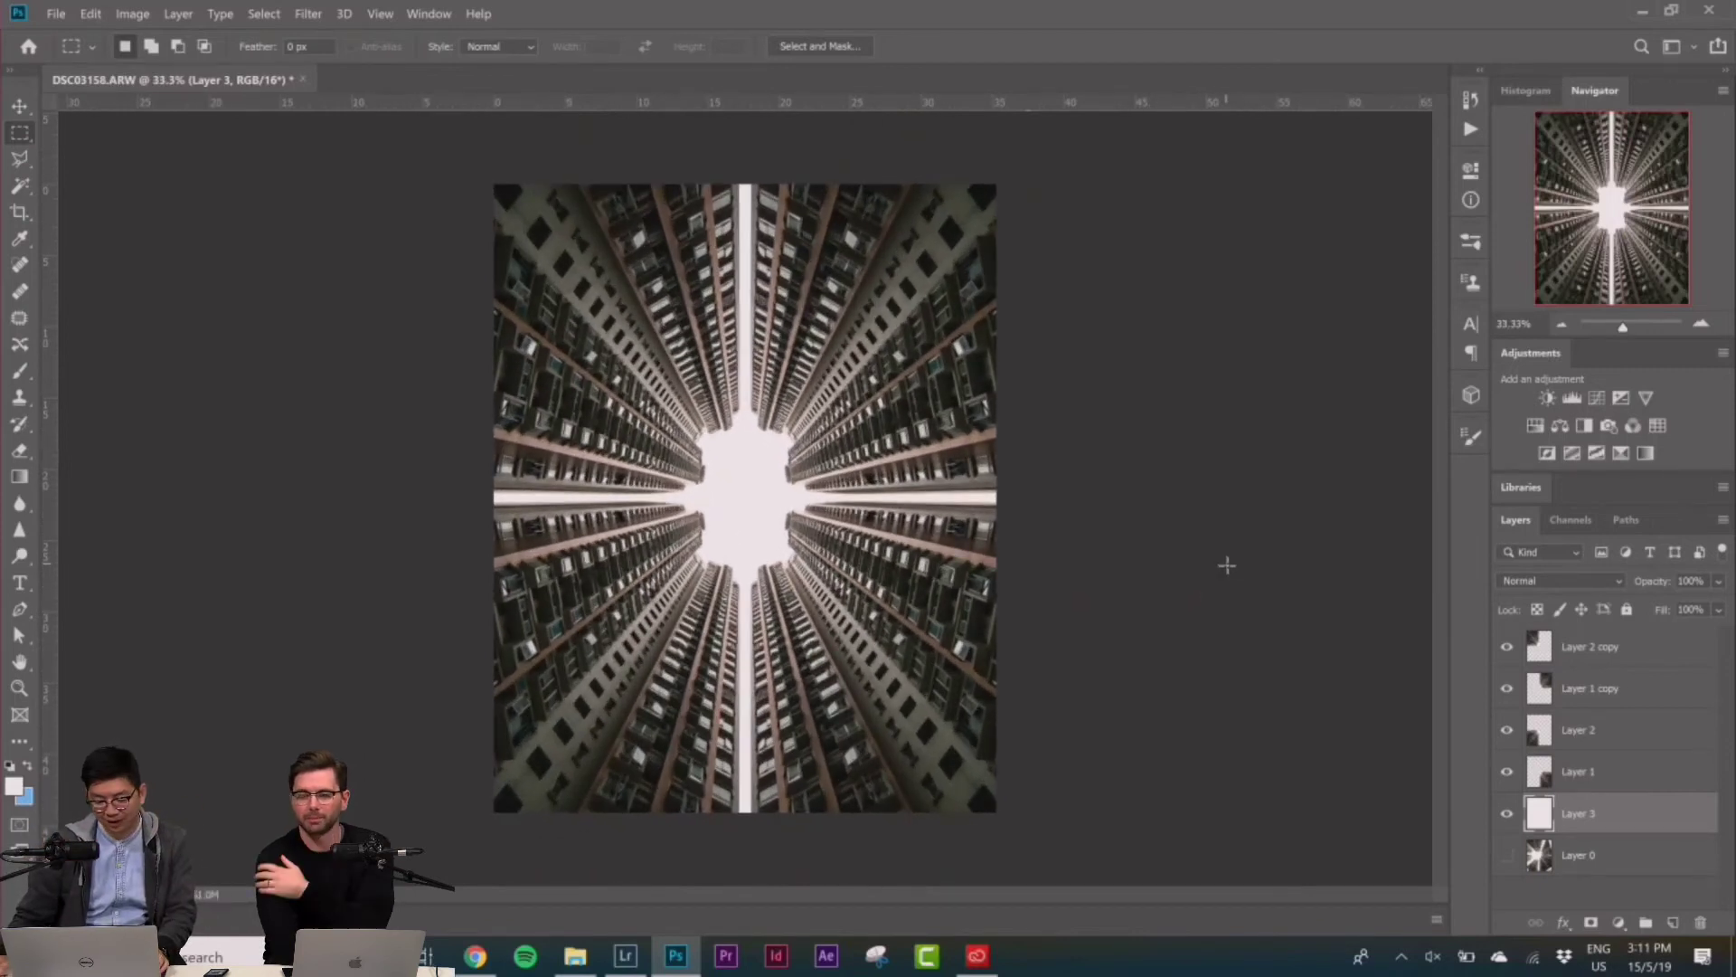
pyautogui.click(1611, 650)
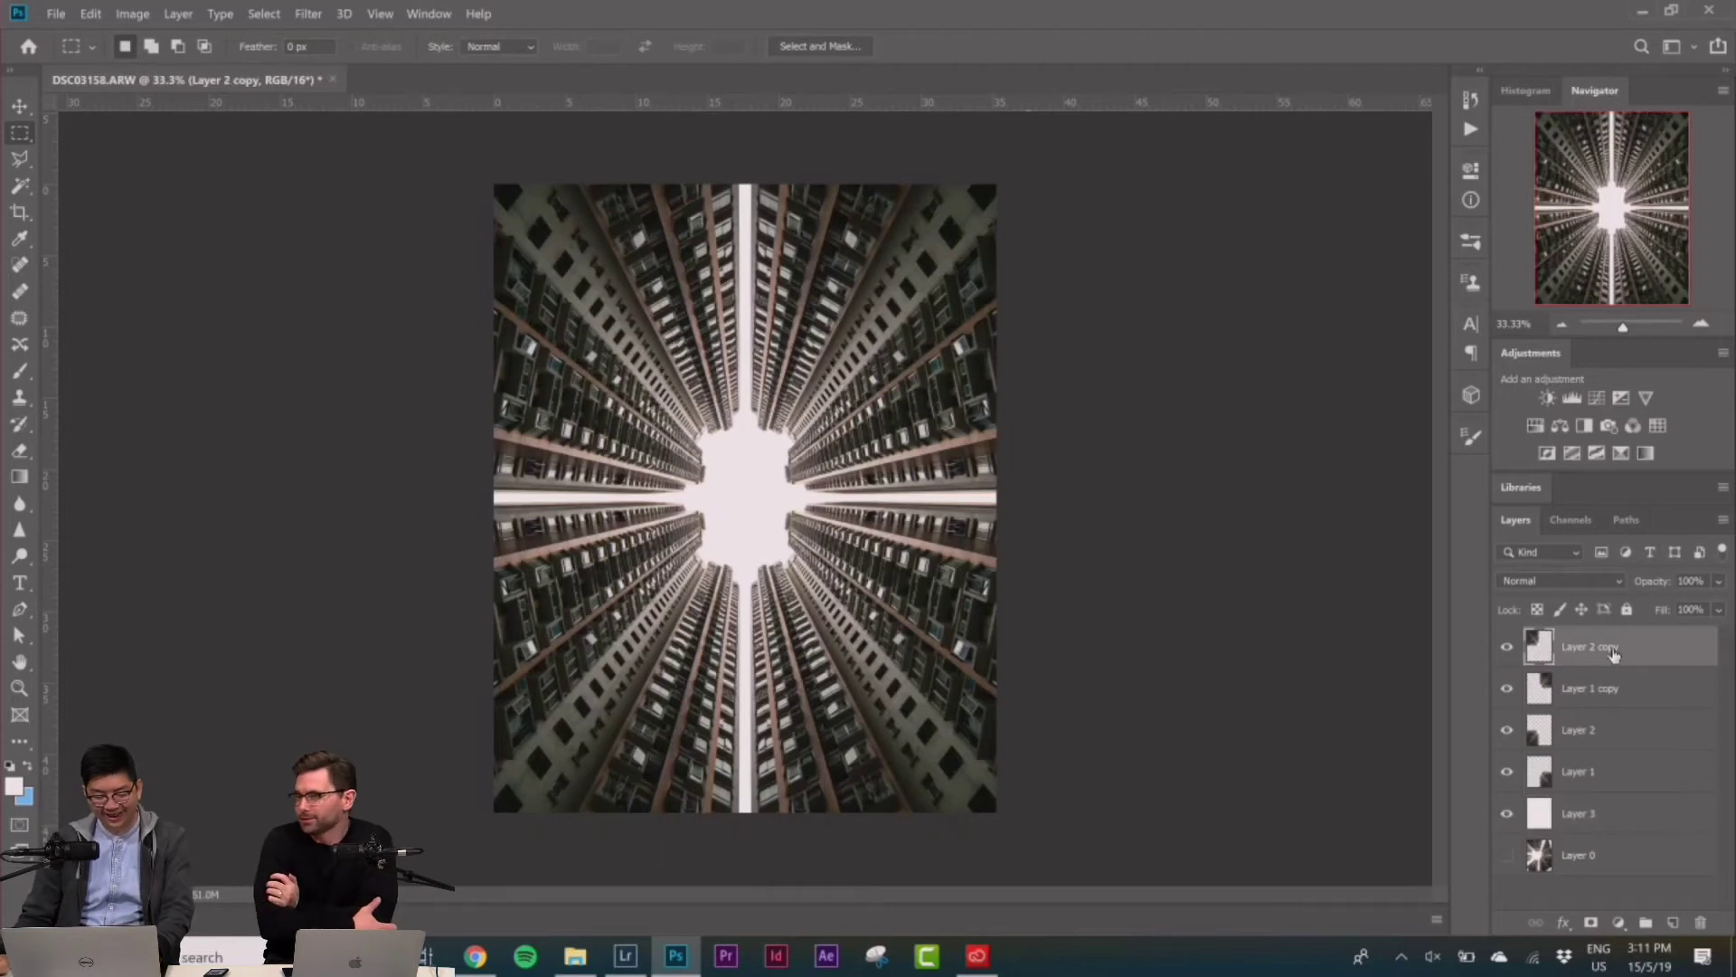
pyautogui.hotkey('ctrl', 'shift', 'alt', 'e')
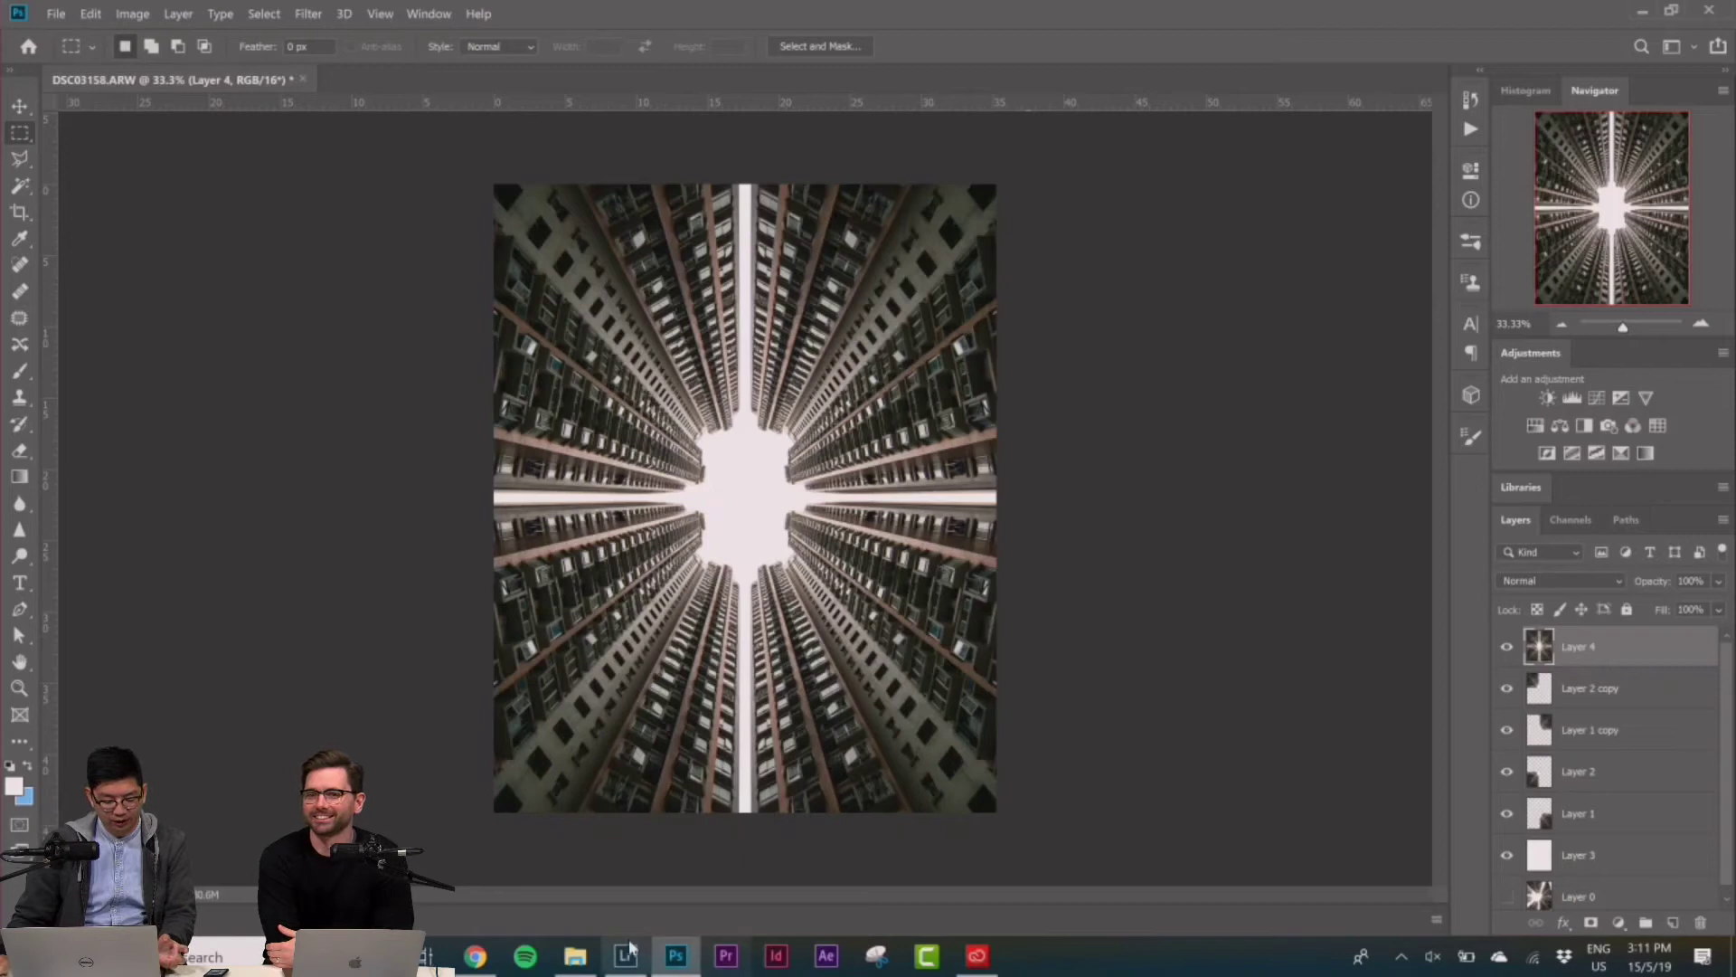
# Switch to File Explorer and place the Creative Challenge 03 Plane image at the centre of the skyscraper composition
pyautogui.moveTo(585, 970)
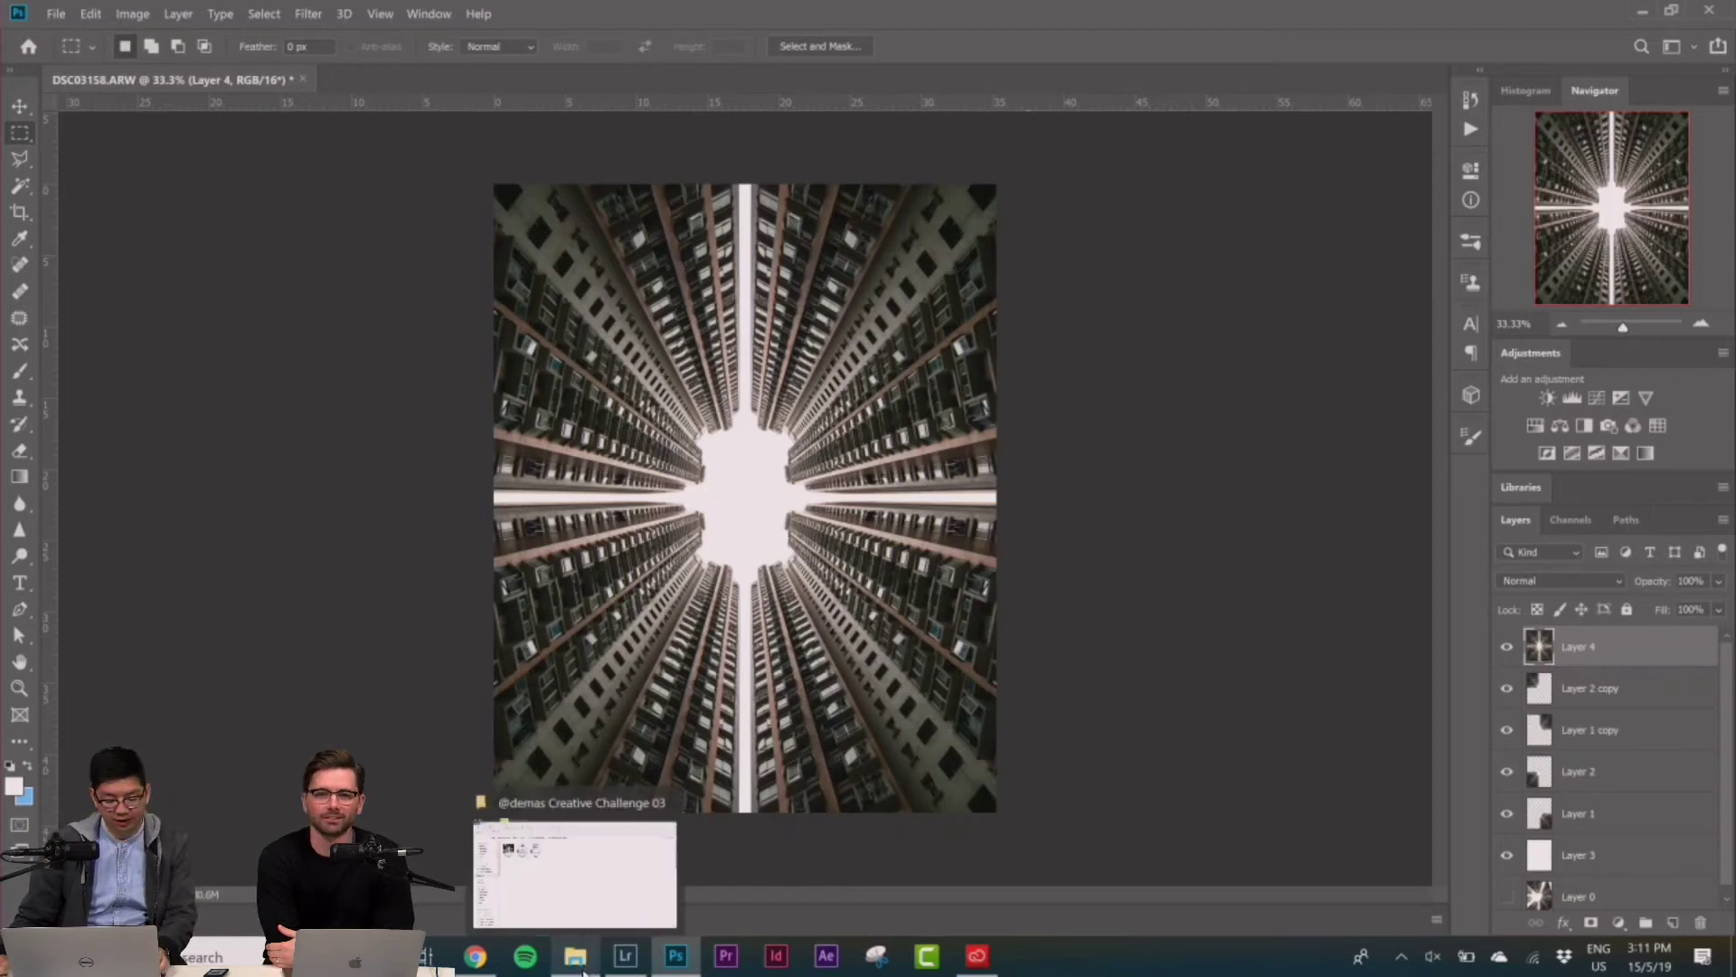
pyautogui.click(575, 873)
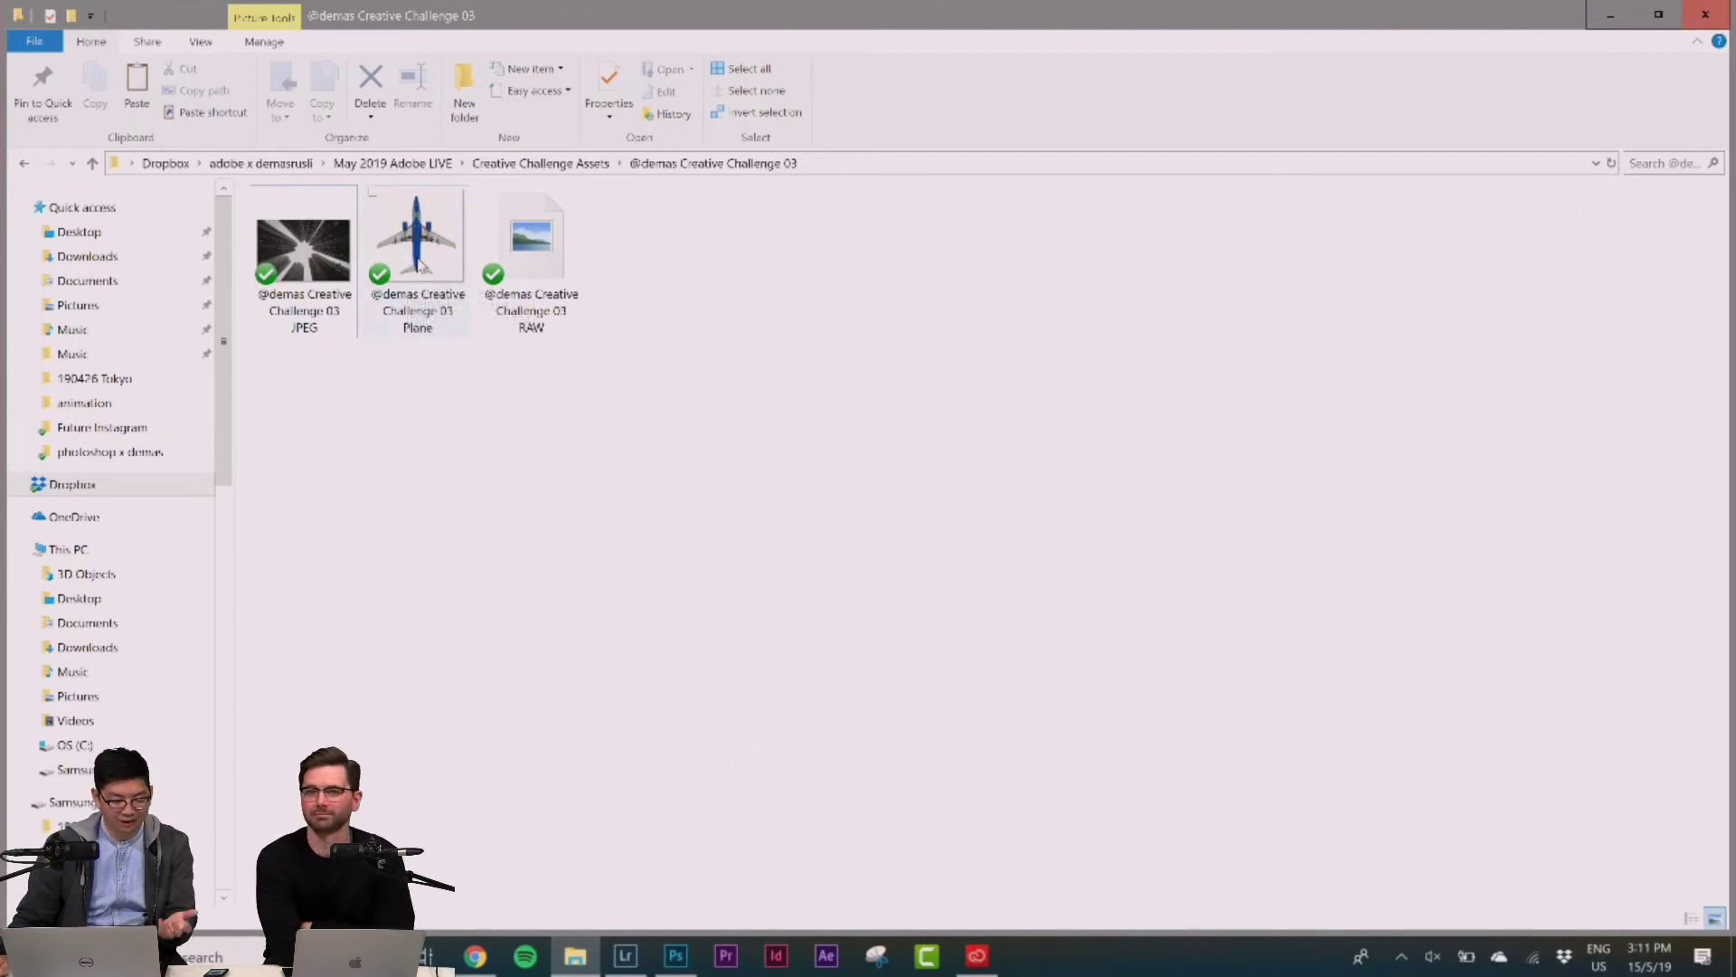
pyautogui.moveTo(414, 271); pyautogui.dragTo(743, 507)
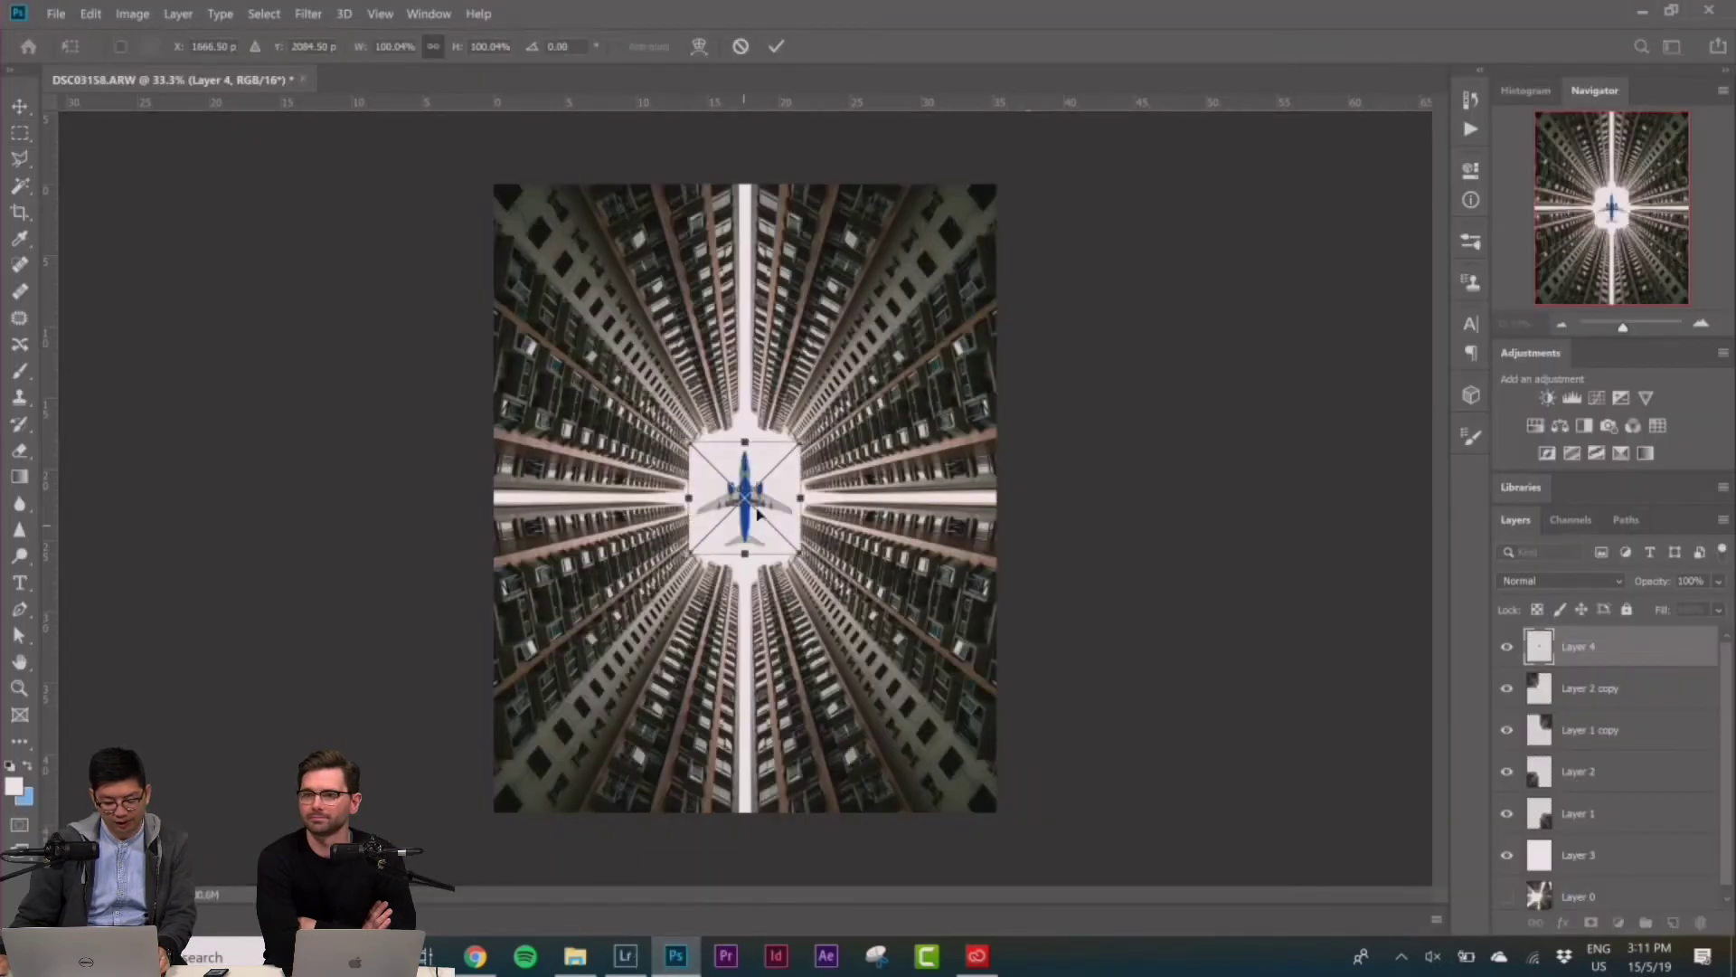
pyautogui.press('Return')
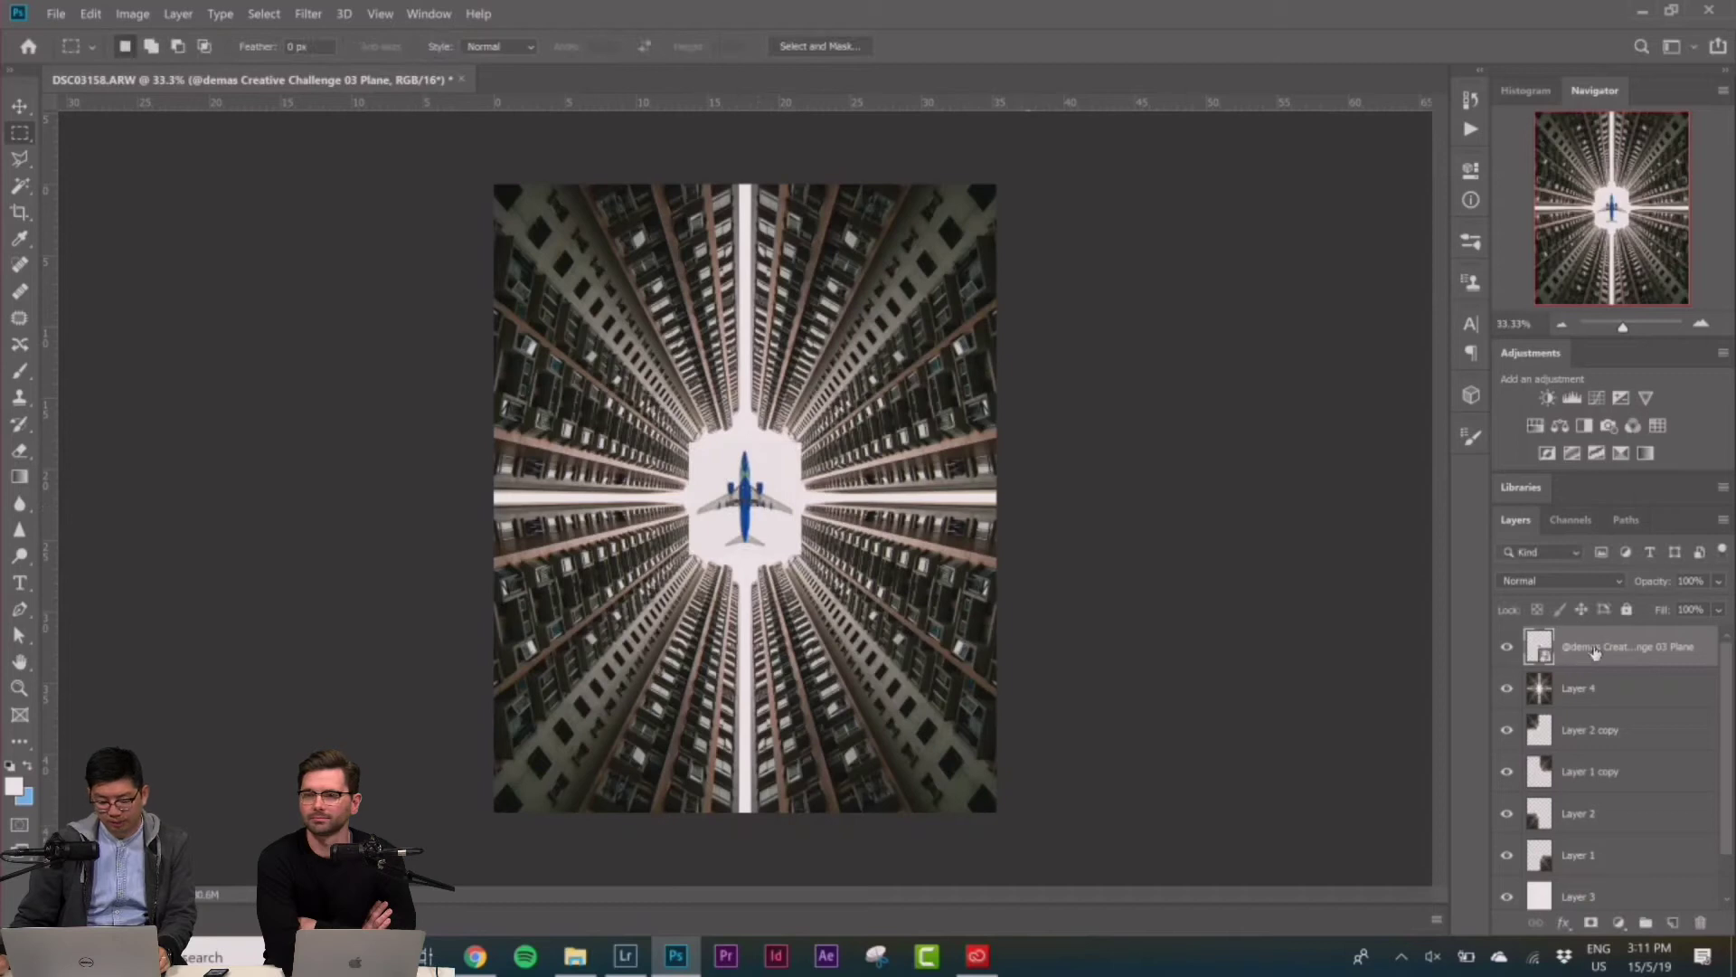
# Scale the placed plane down about its centre to less than a fifth of its size, keeping it centred in the sky opening
pyautogui.hotkey('ctrl', '+')
pyautogui.hotkey('ctrl', '+')
pyautogui.hotkey('ctrl', '+')
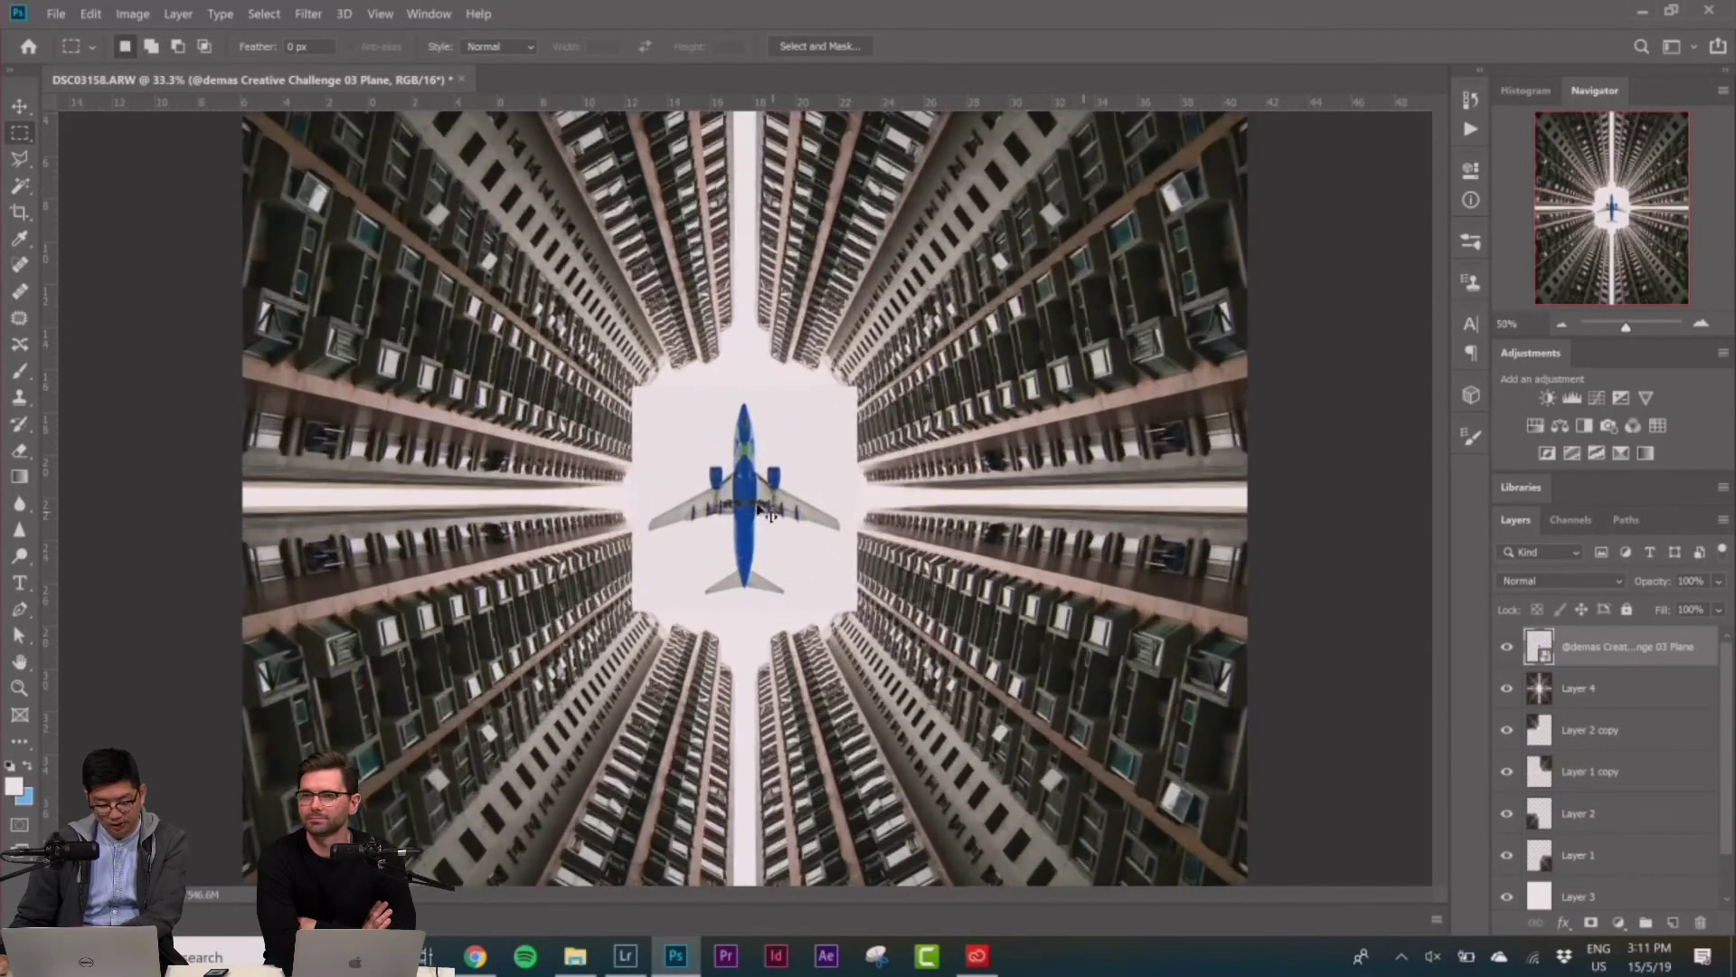
pyautogui.rightClick(768, 420)
pyautogui.click(841, 685)
pyautogui.moveTo(576, 497); pyautogui.dragTo(712, 503)
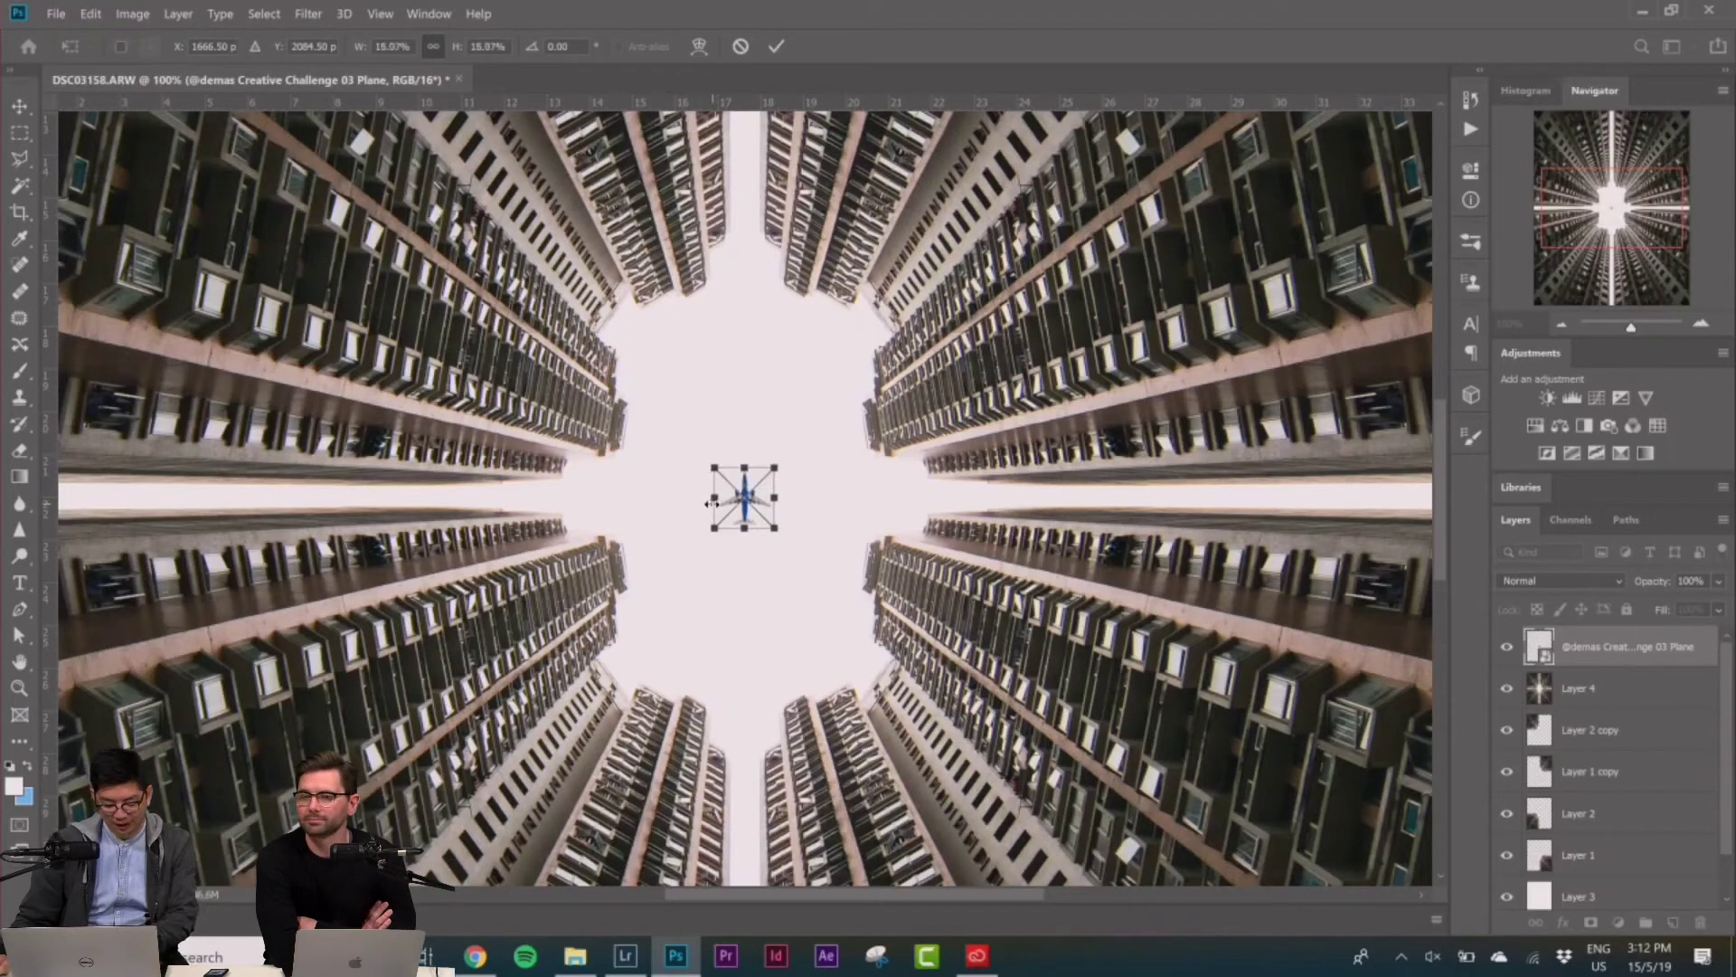
pyautogui.press('Return')
pyautogui.press('m')
pyautogui.hotkey('ctrl', '0')
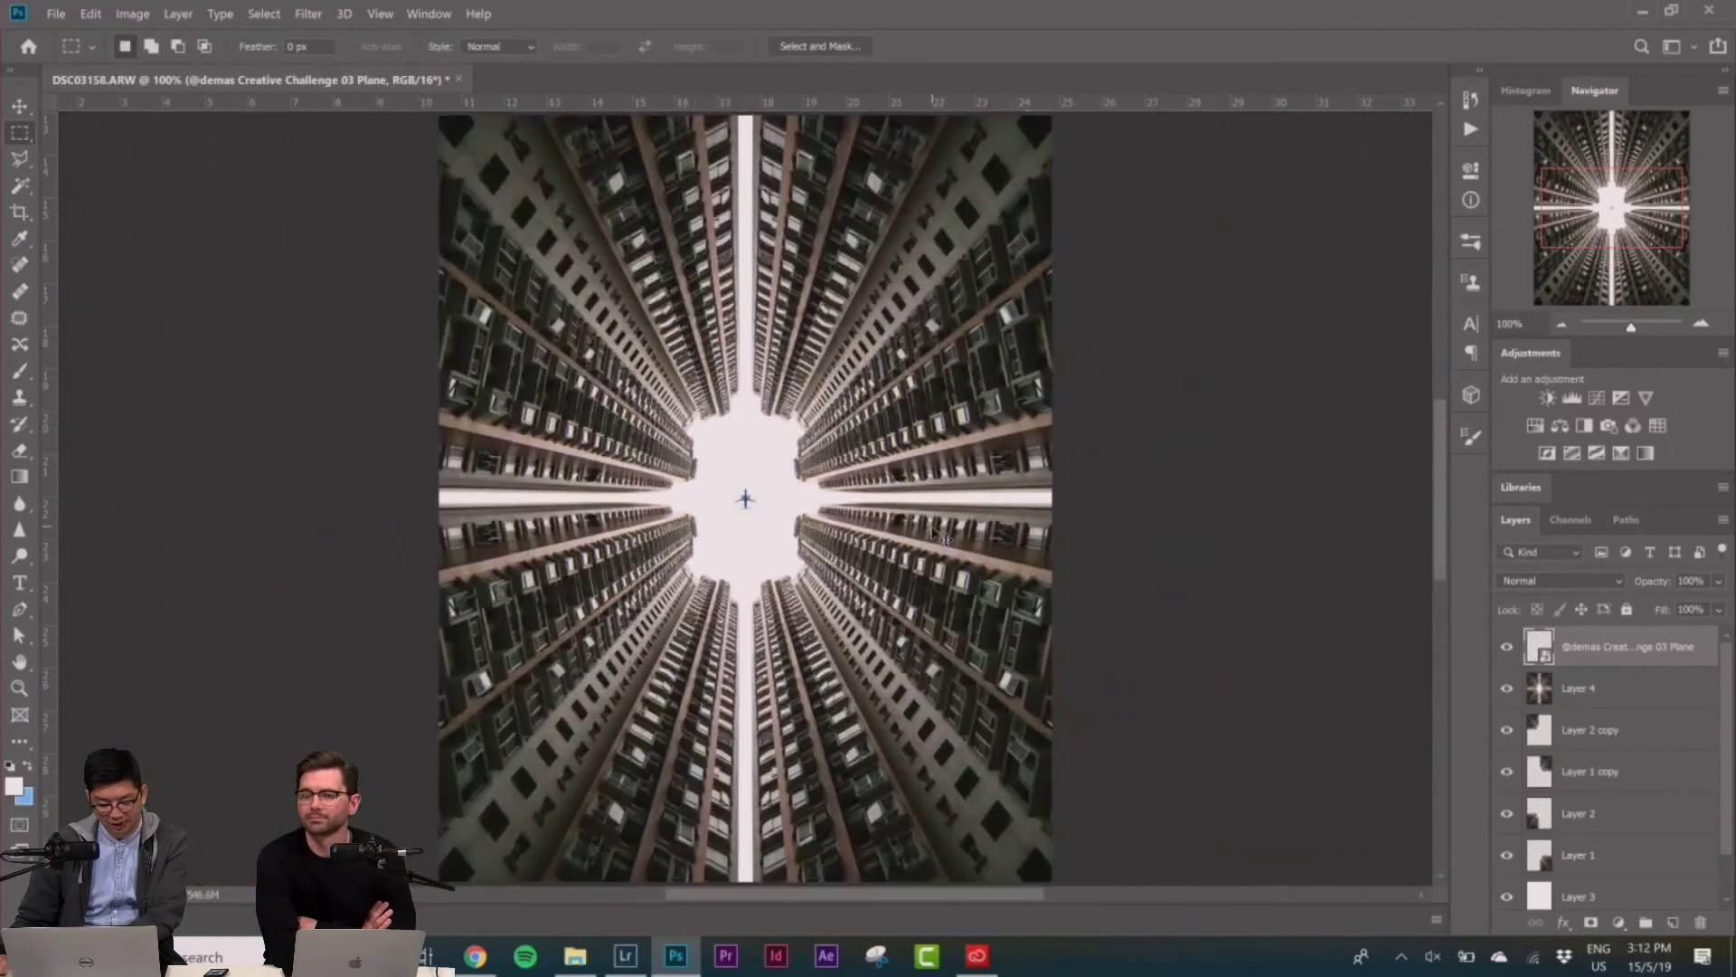
# Select the light background around the plane with the Magic Wand and set the tolerance to 30
pyautogui.hotkey('ctrl', '1')
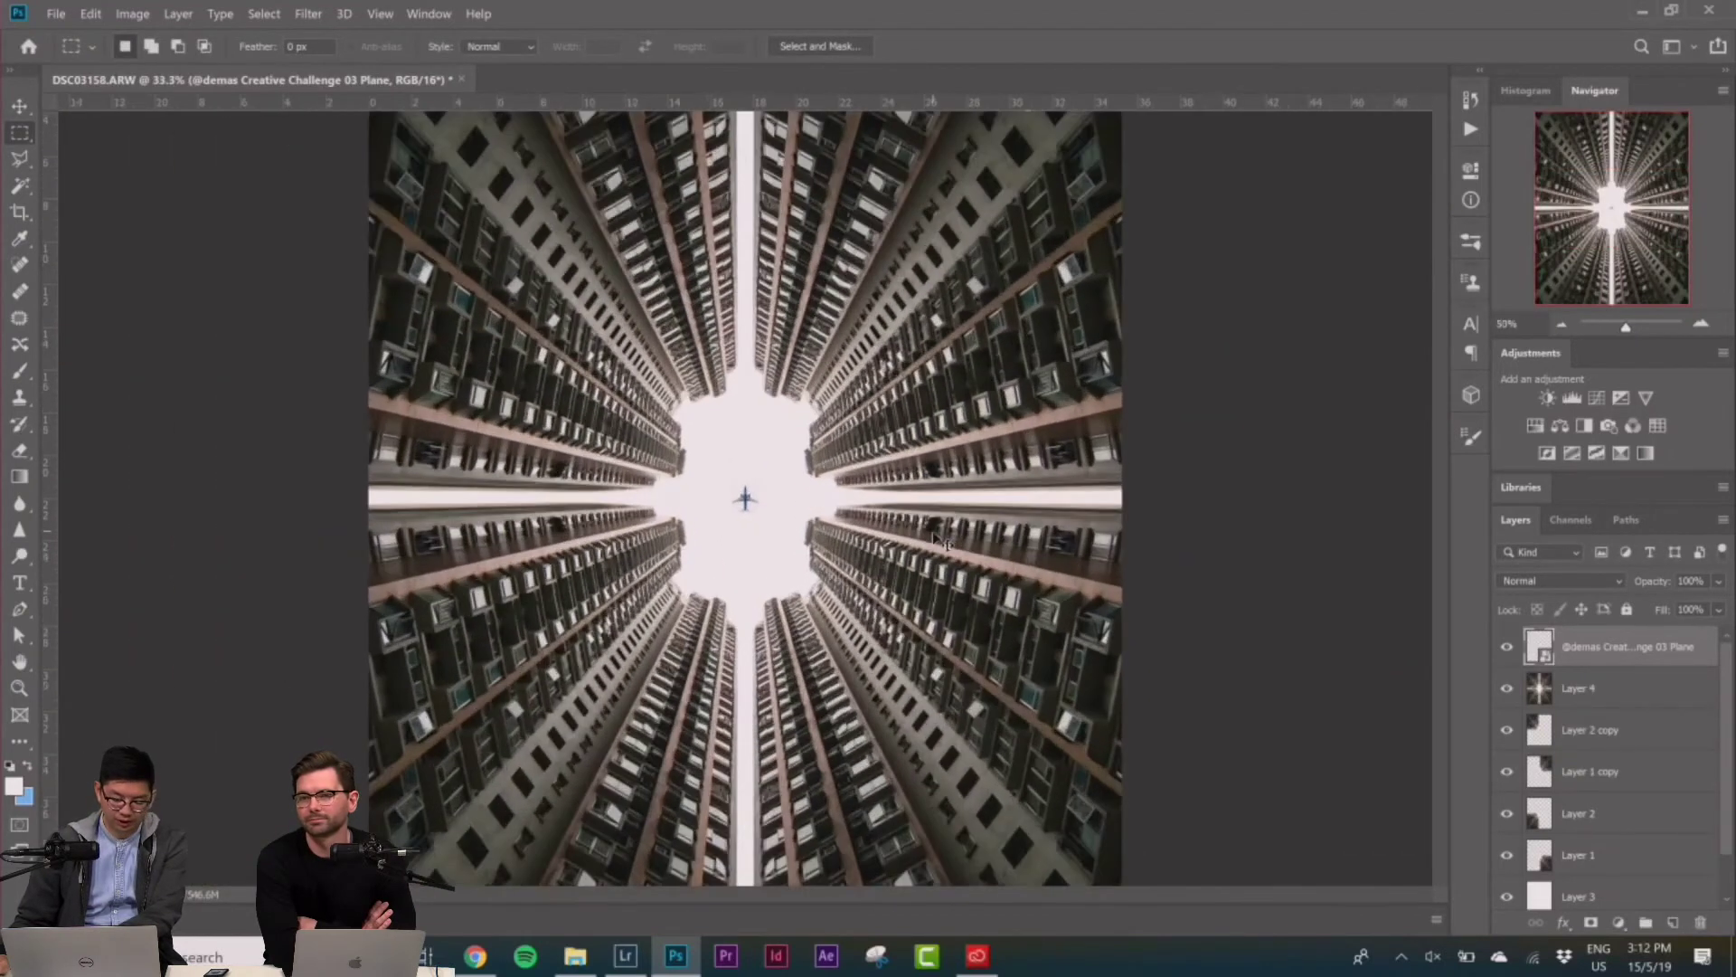
pyautogui.hotkey('ctrl', '+')
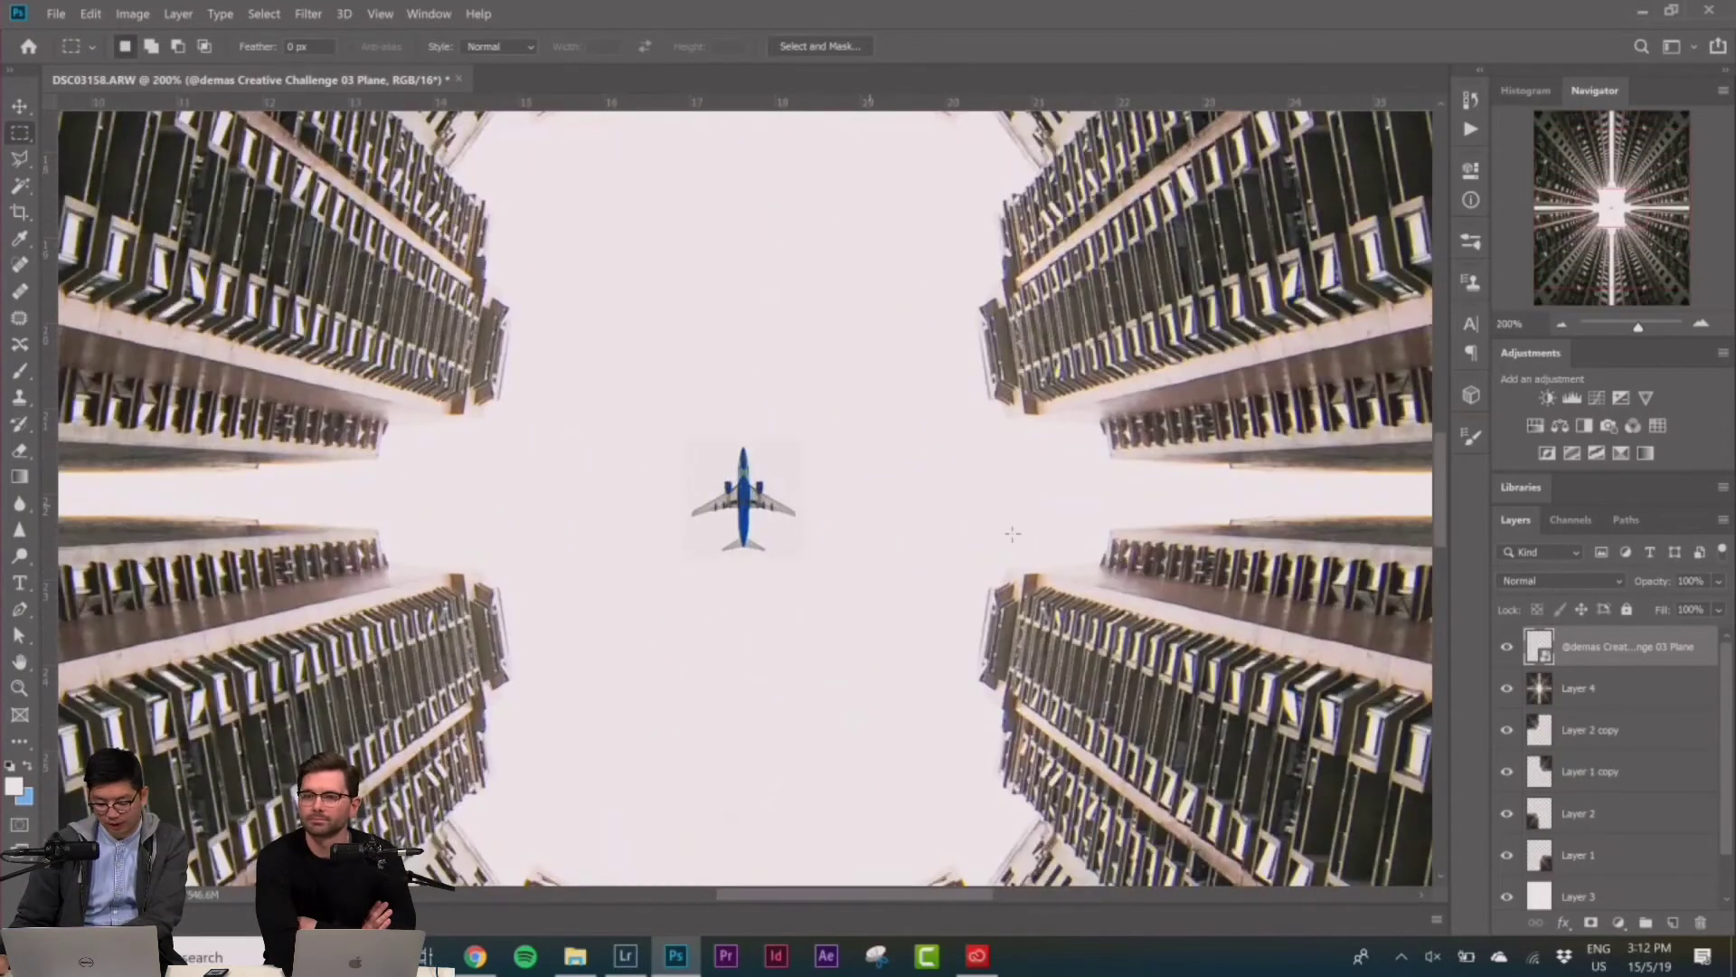
pyautogui.hotkey('ctrl', '+')
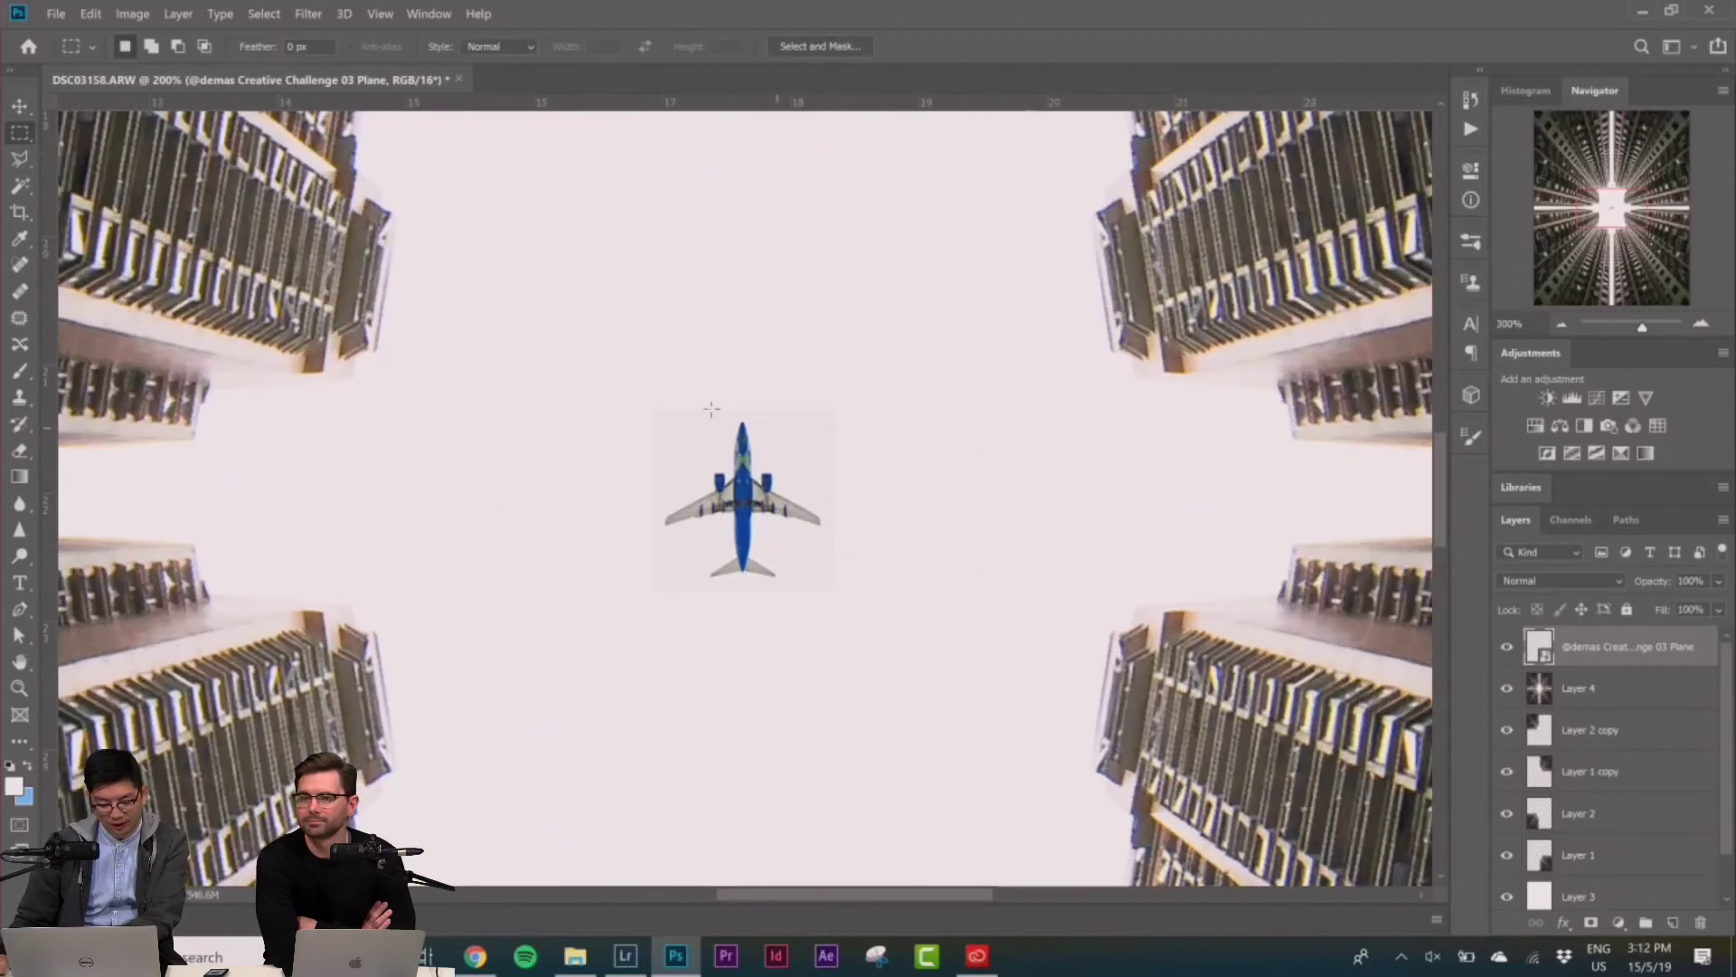
pyautogui.press('w')
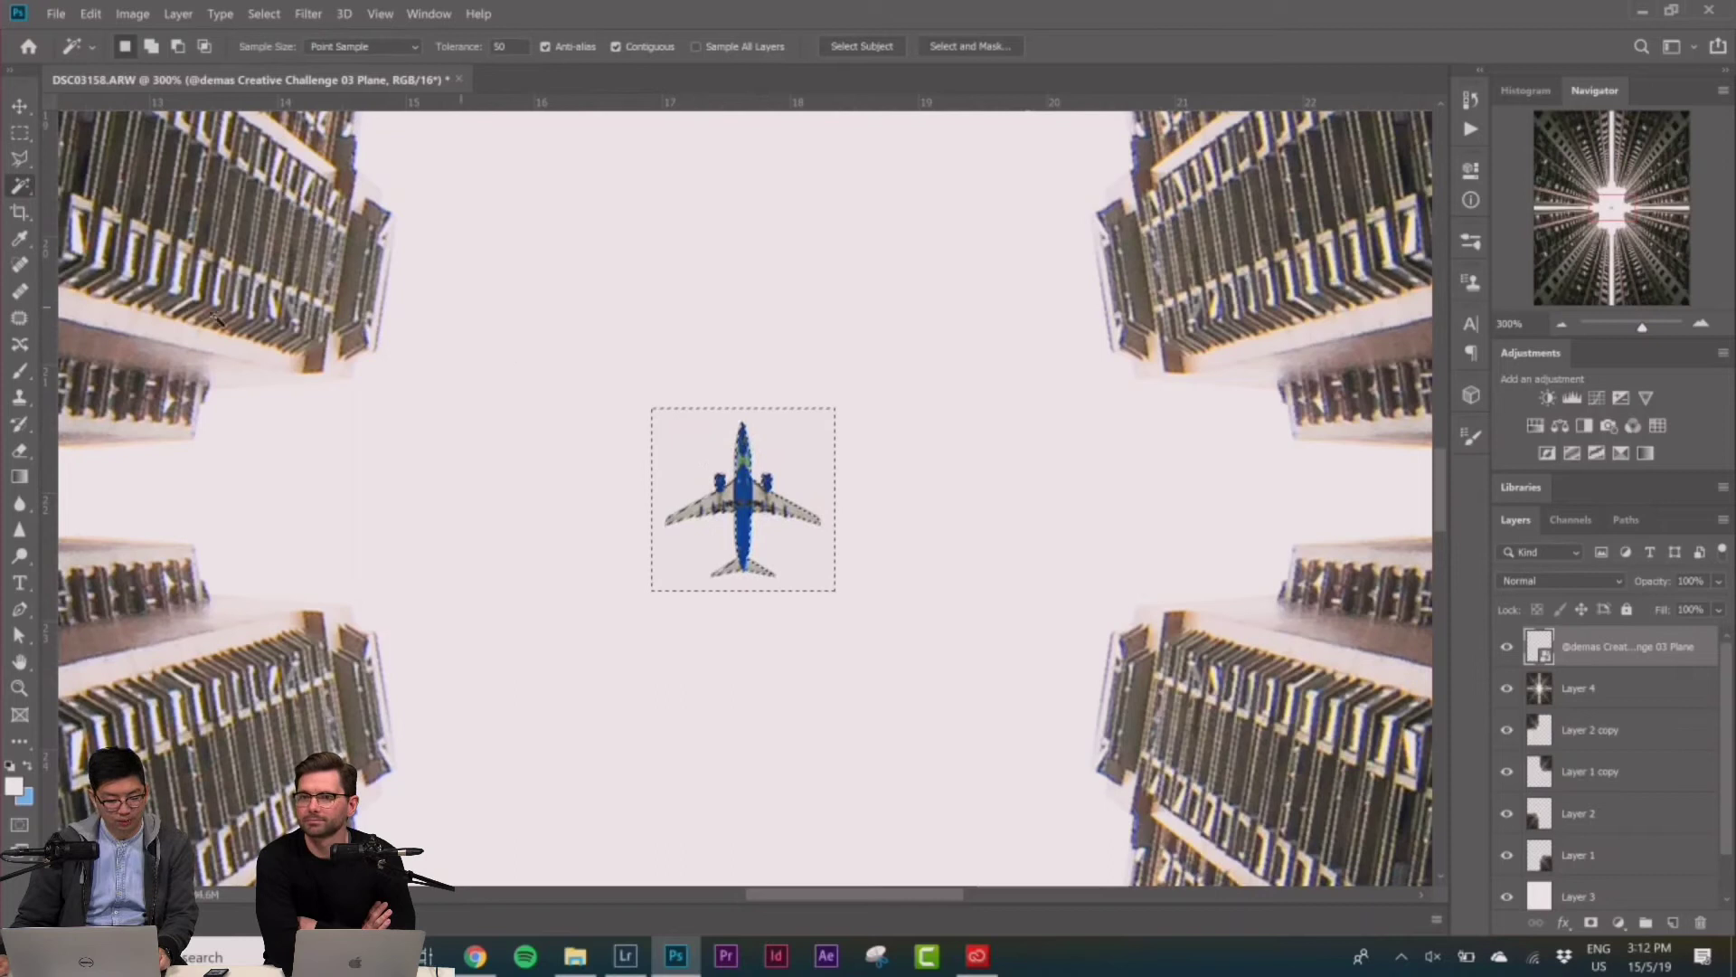
pyautogui.click(512, 46)
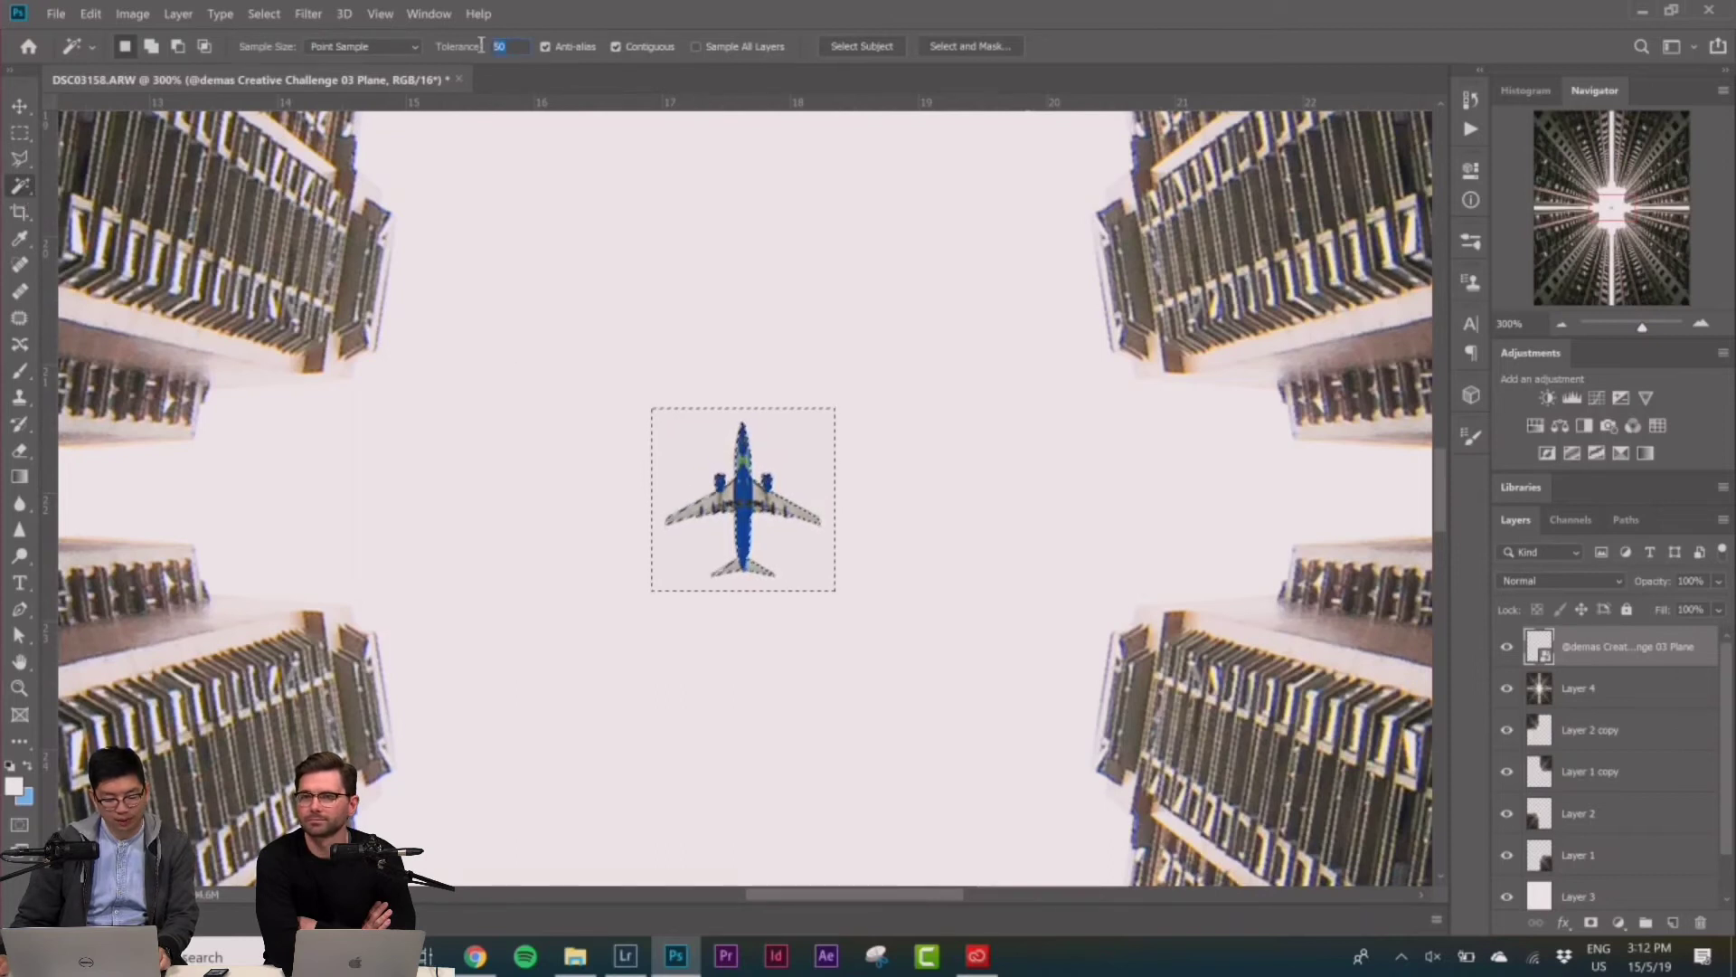
pyautogui.write('30')
pyautogui.press('Return')
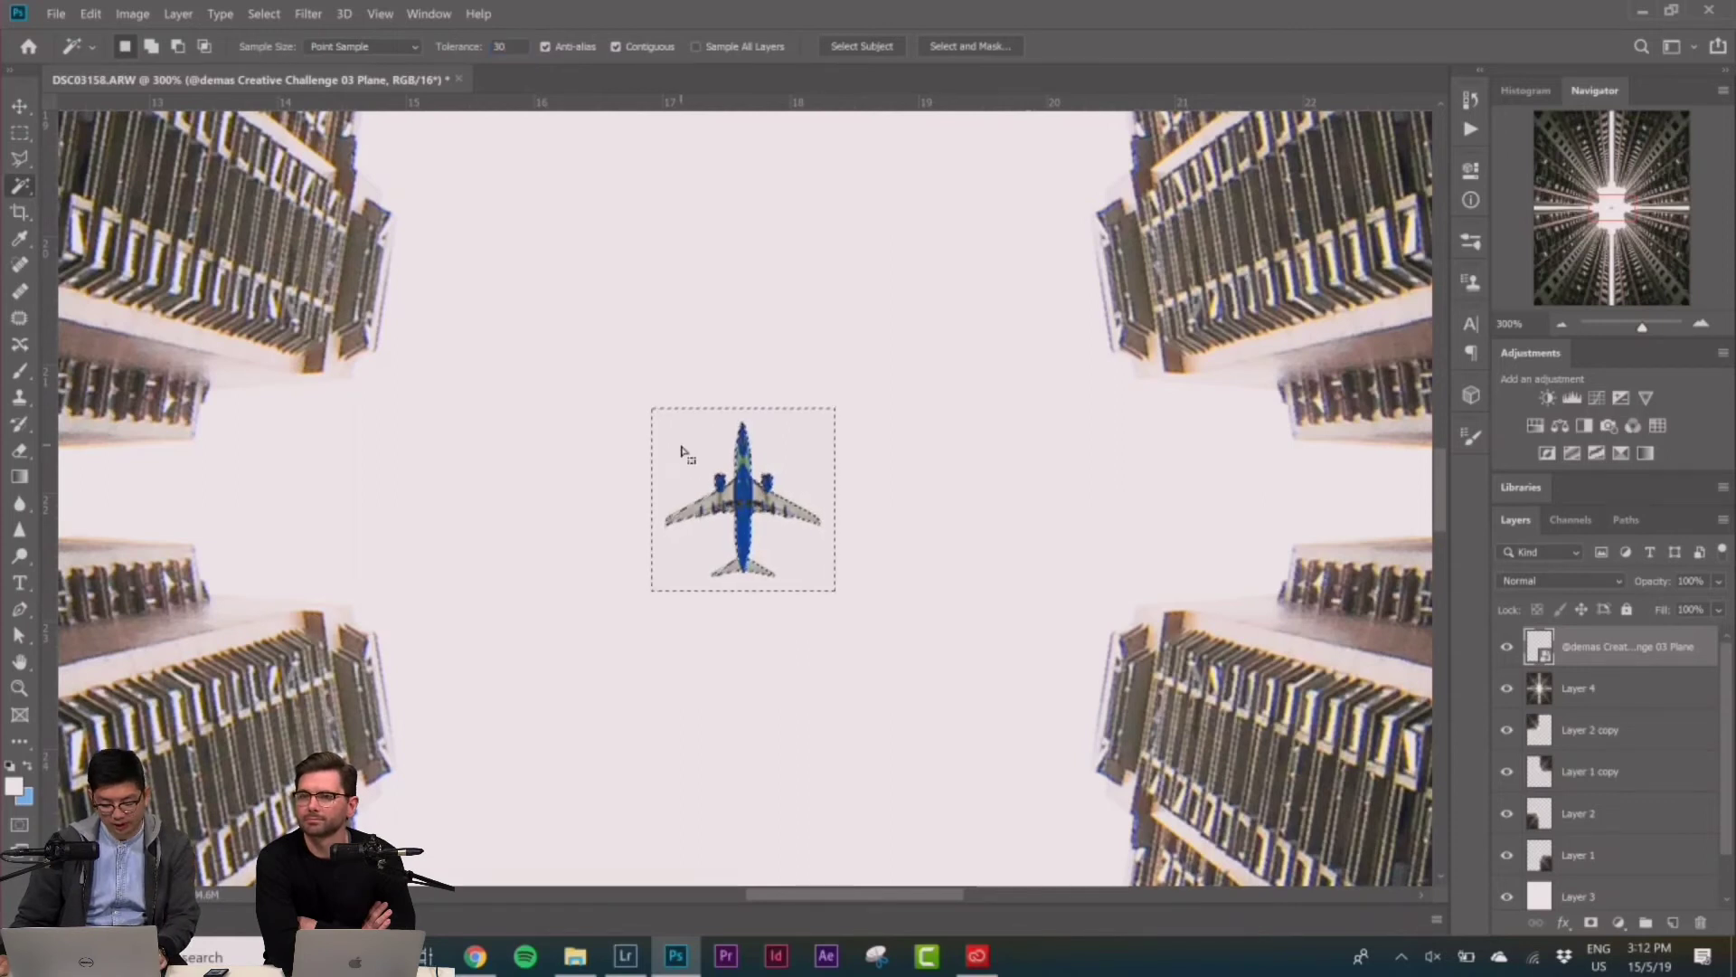
# Add a layer mask to the plane layer from the selection and invert it to hide the plane's background
pyautogui.click(1594, 925)
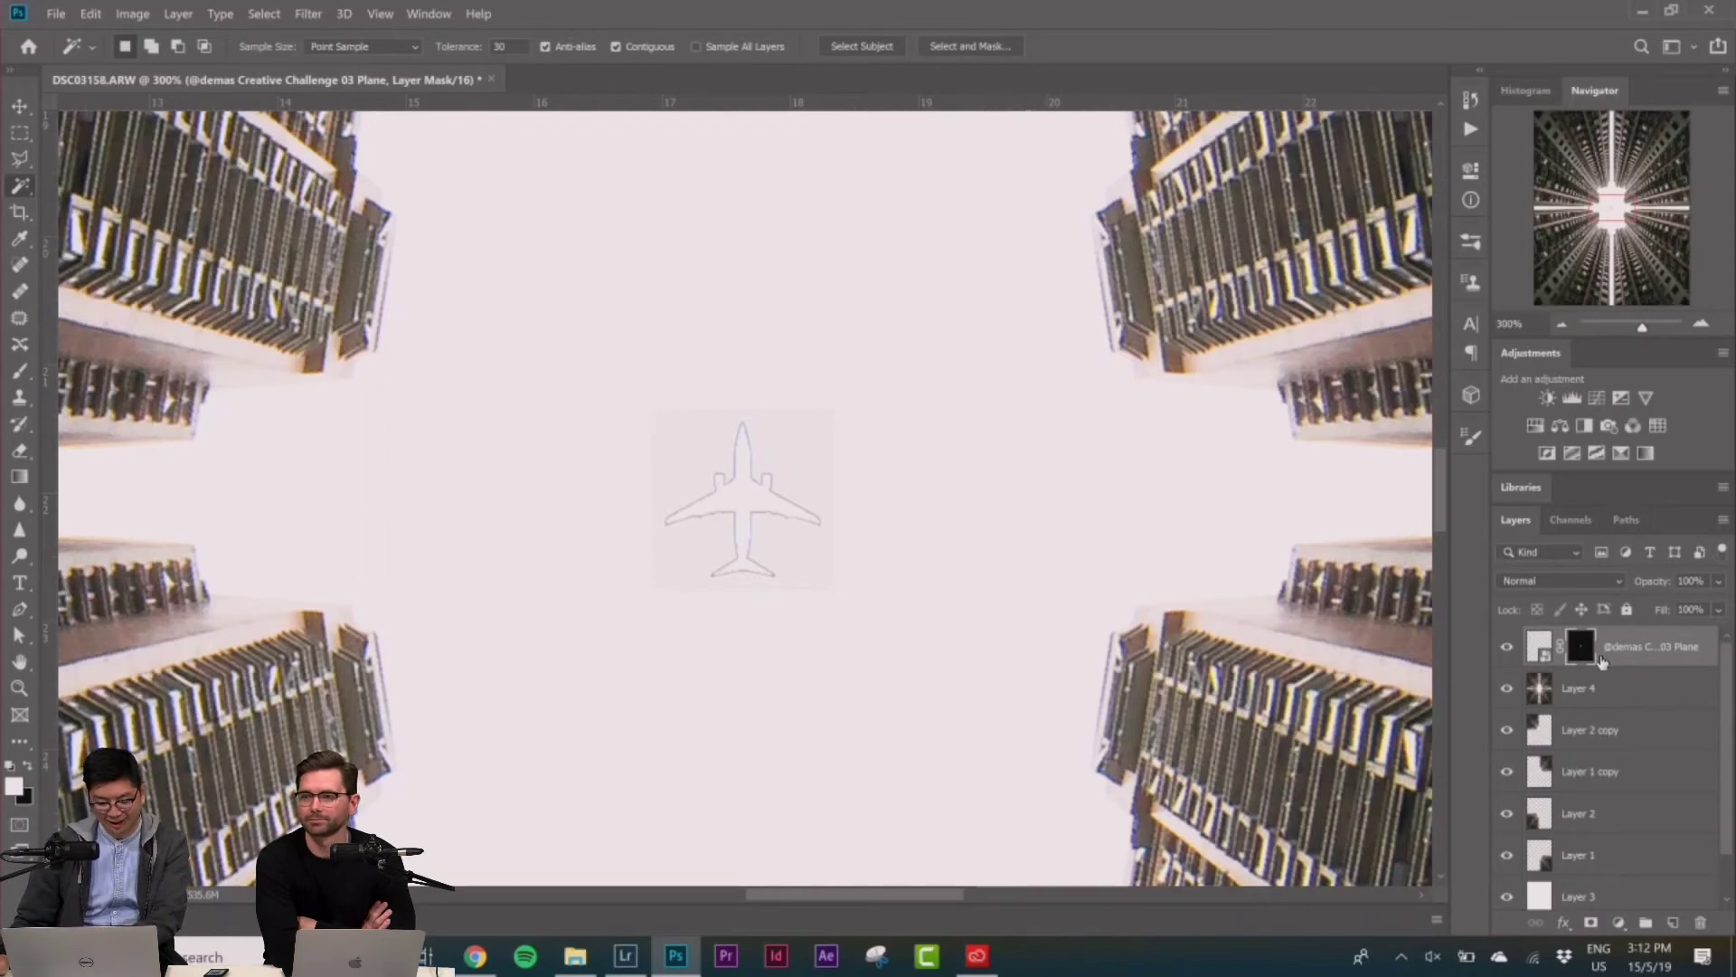
pyautogui.hotkey('ctrl', 'i')
pyautogui.click(20, 132)
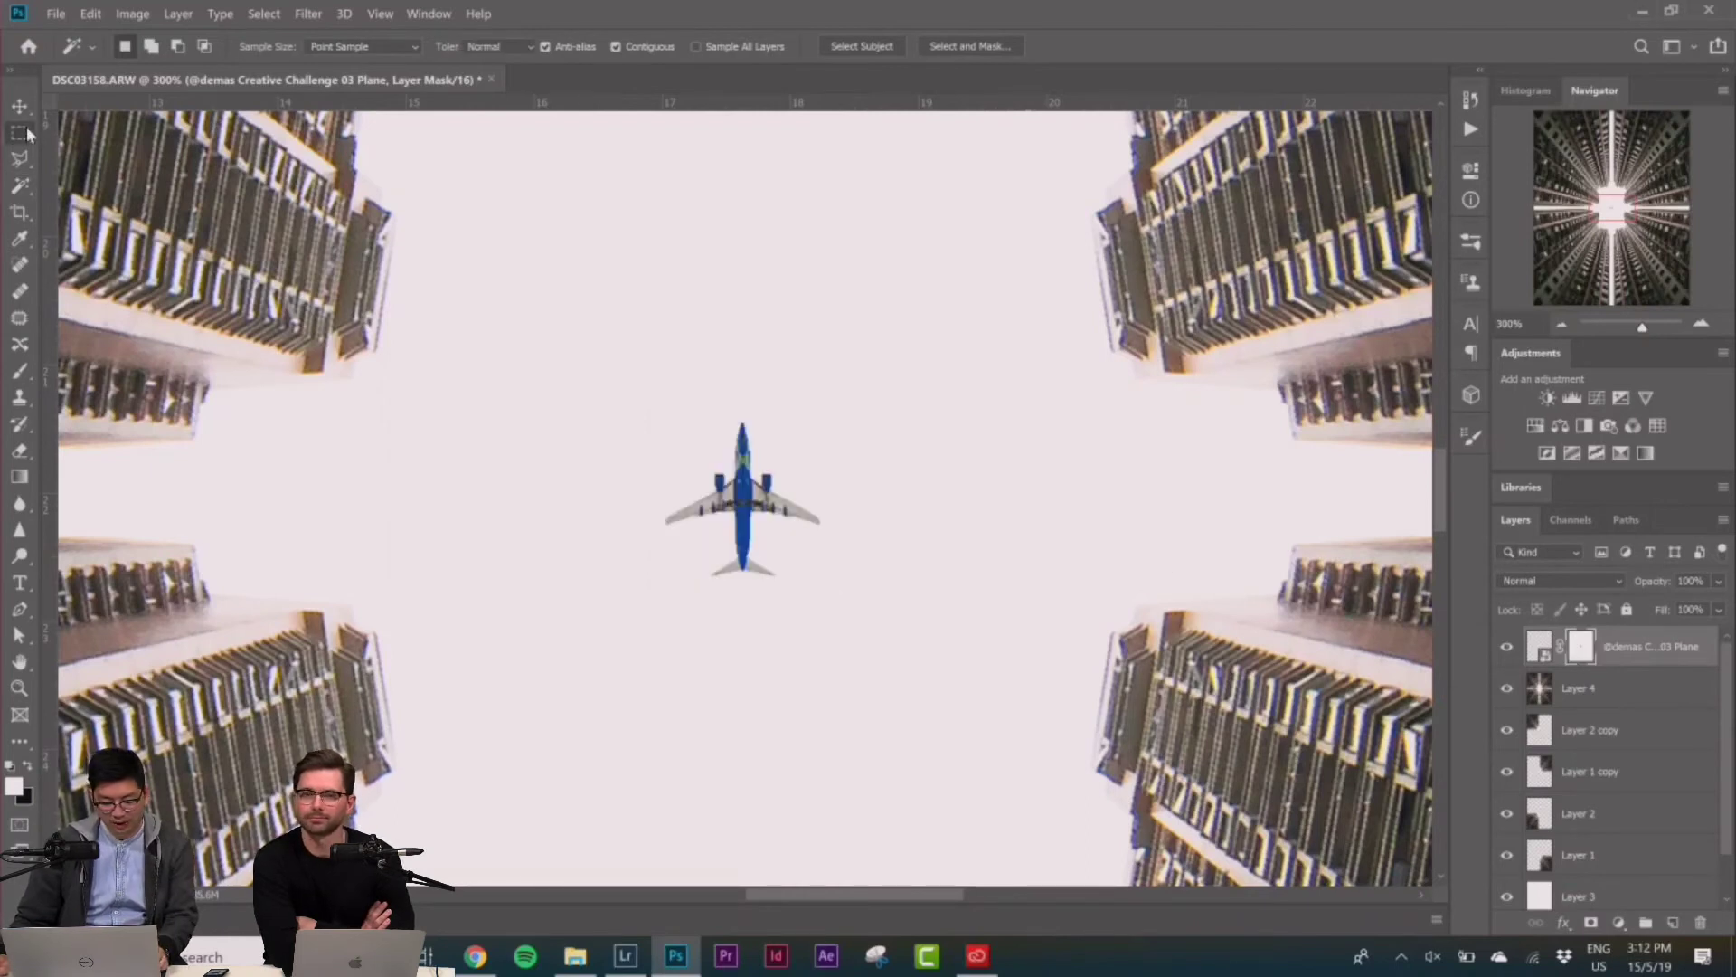
pyautogui.hotkey('ctrl', '+')
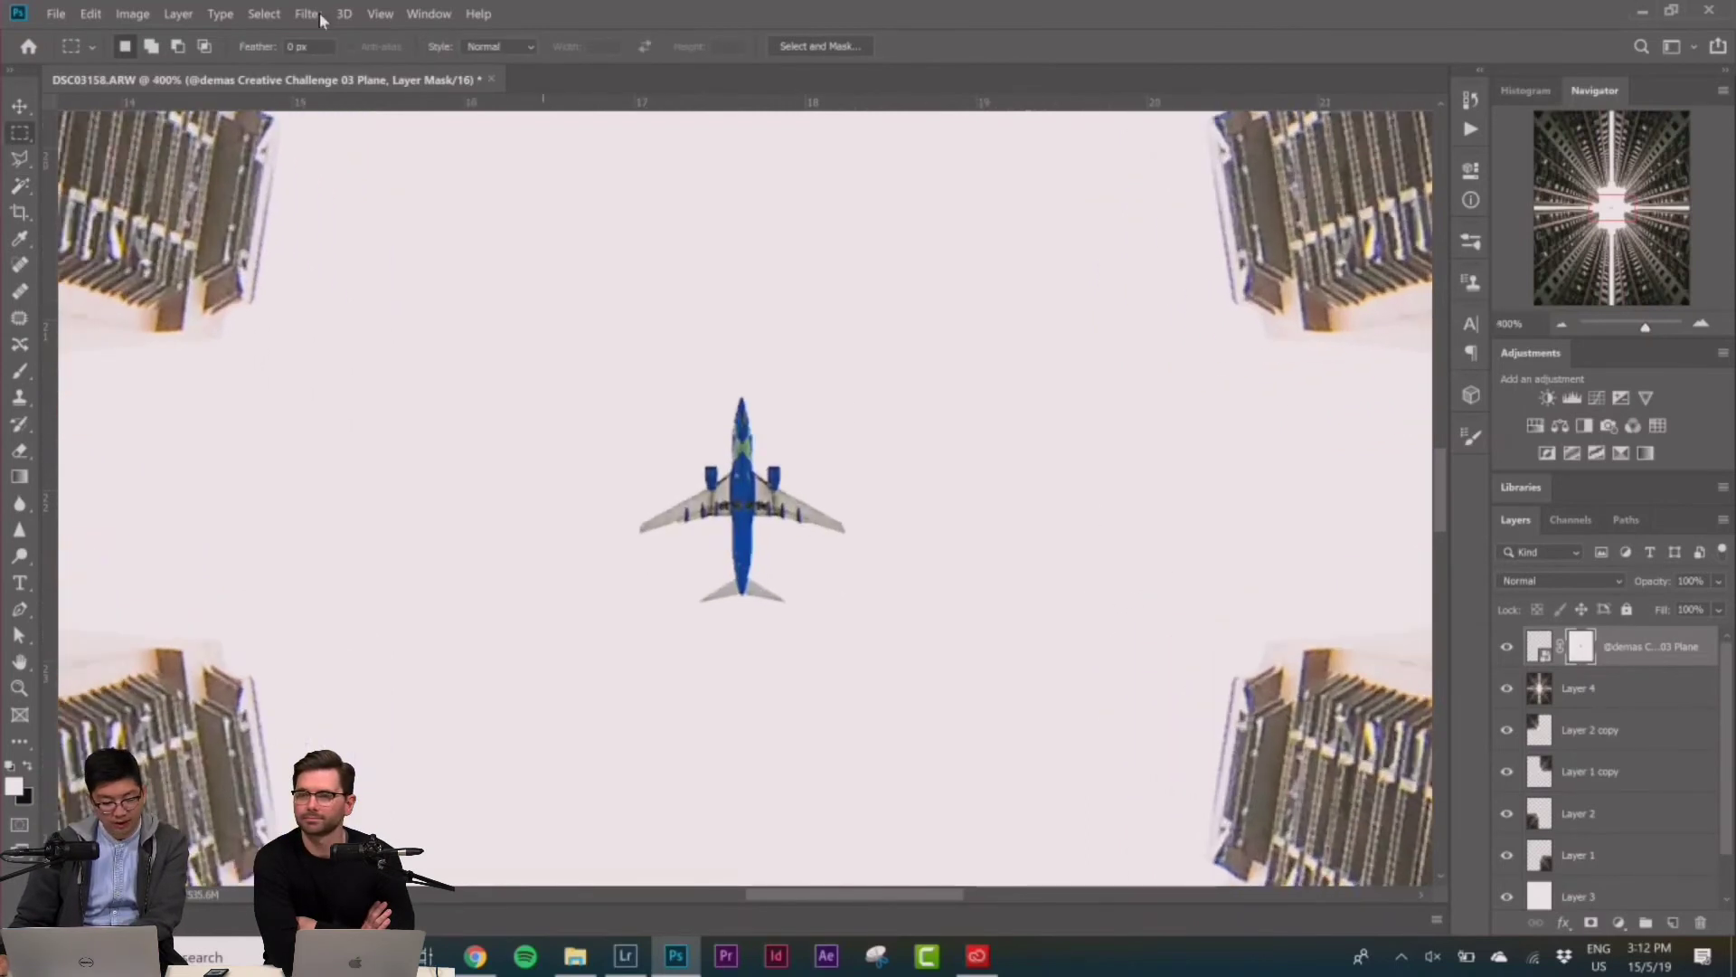
# Darken the plane image itself, not its mask, with Brightness/Contrast, setting brightness to -150 and raising the contrast
pyautogui.click(307, 14)
pyautogui.moveTo(132, 13)
pyautogui.moveTo(161, 58)
pyautogui.click(1452, 611)
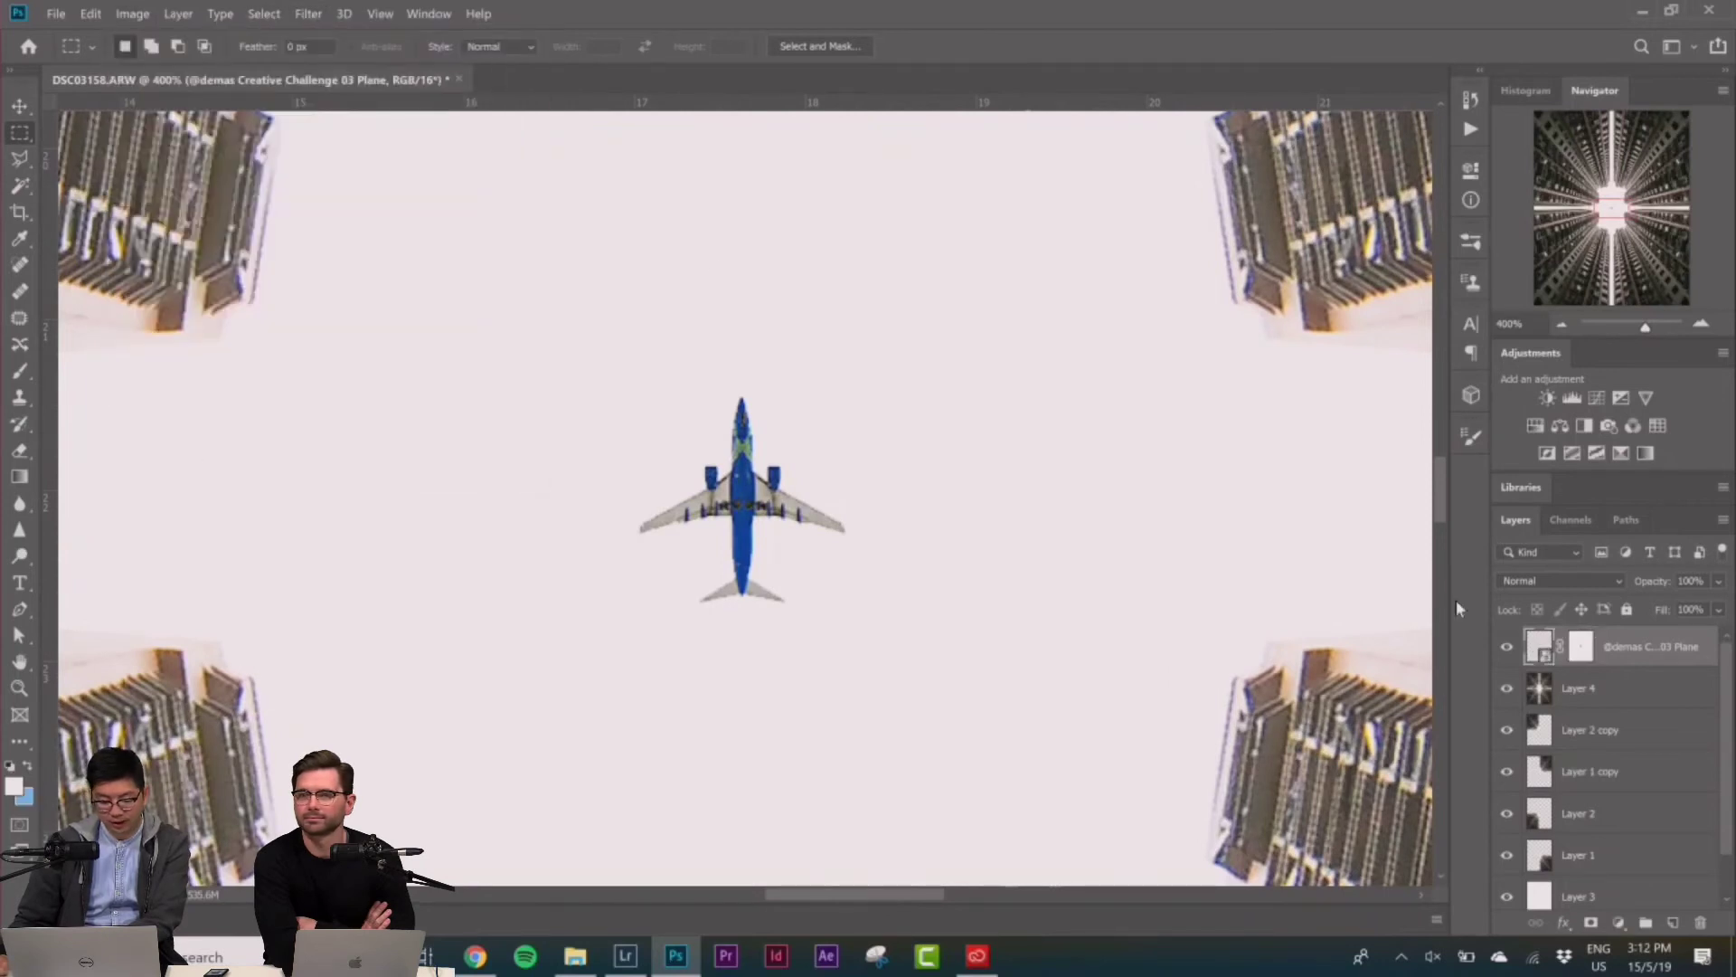
pyautogui.click(143, 16)
pyautogui.moveTo(163, 60)
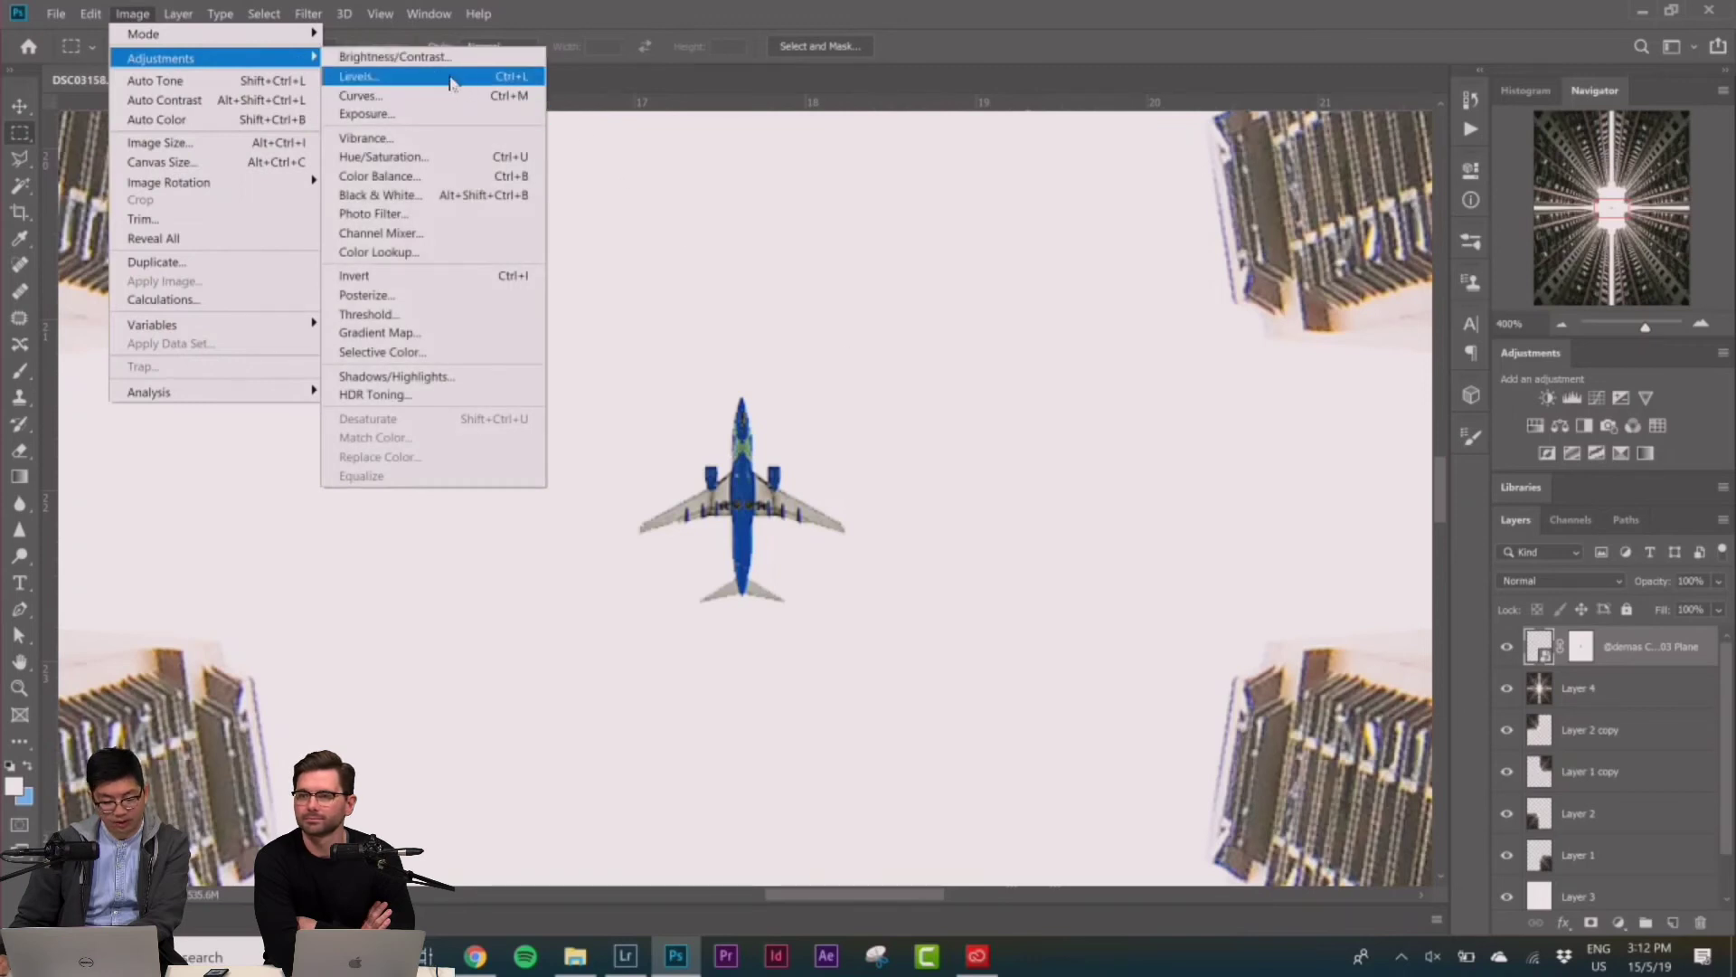
pyautogui.click(415, 56)
pyautogui.moveTo(795, 293); pyautogui.dragTo(740, 293)
pyautogui.moveTo(719, 288); pyautogui.dragTo(713, 290)
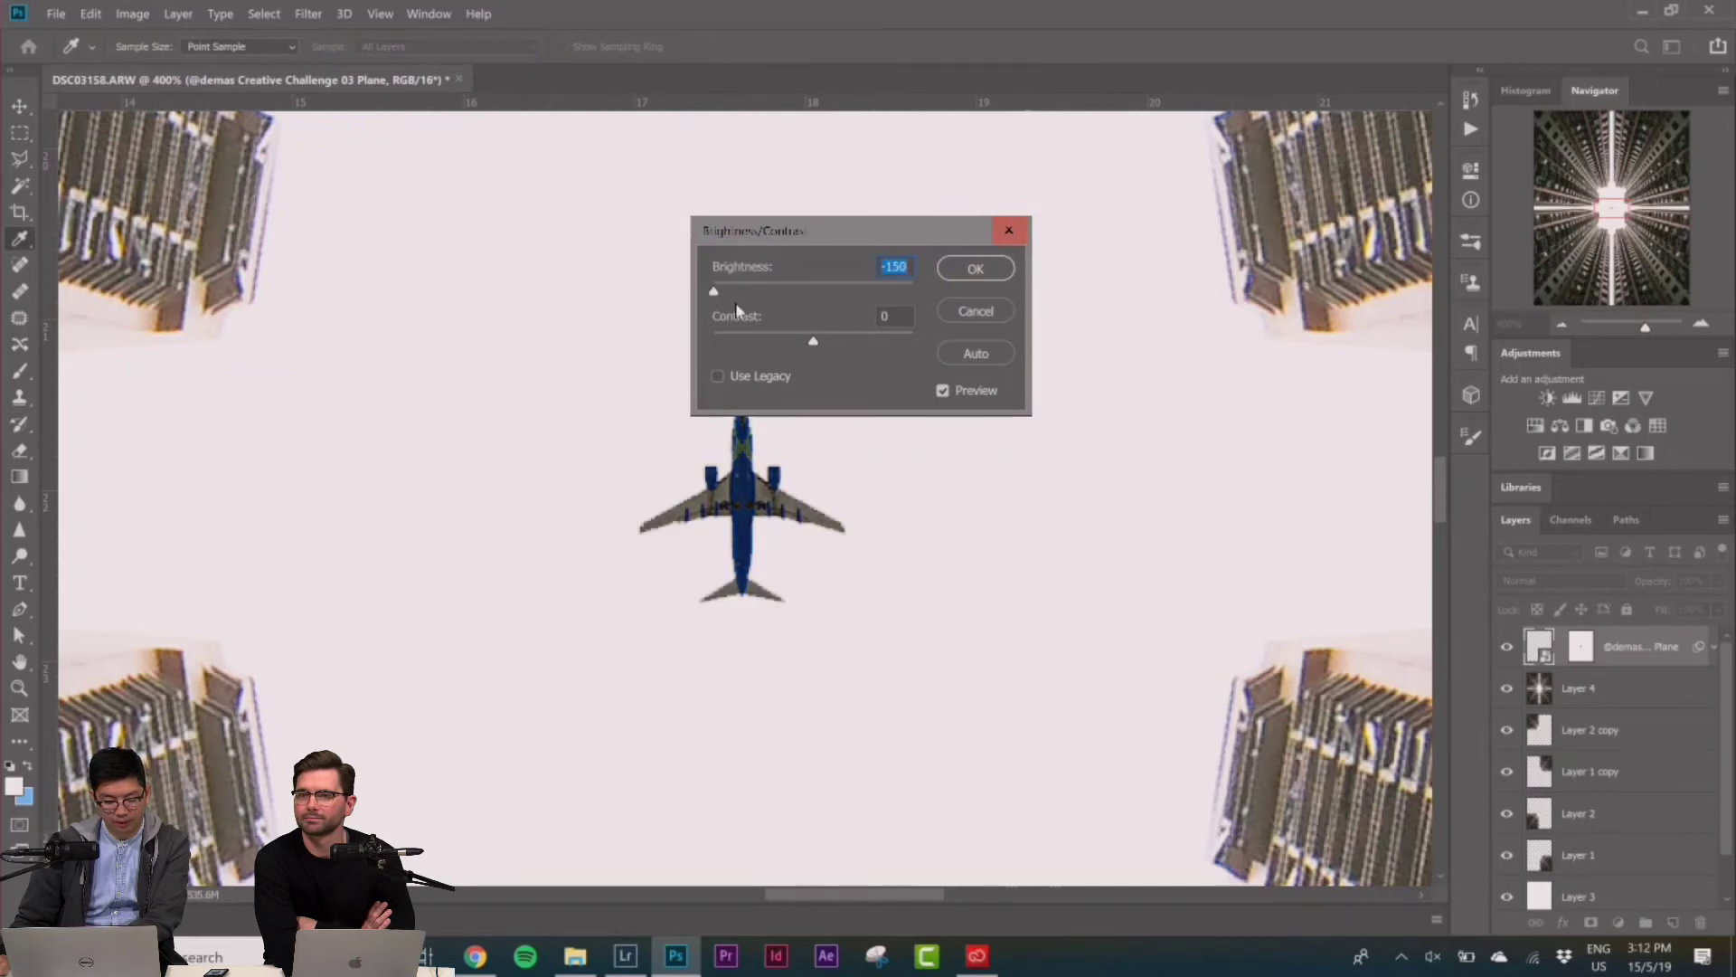
pyautogui.moveTo(812, 344); pyautogui.dragTo(854, 340)
pyautogui.press('Return')
# Apply Hue/Saturation to the plane with saturation -3 and lightness -38
pyautogui.click(132, 14)
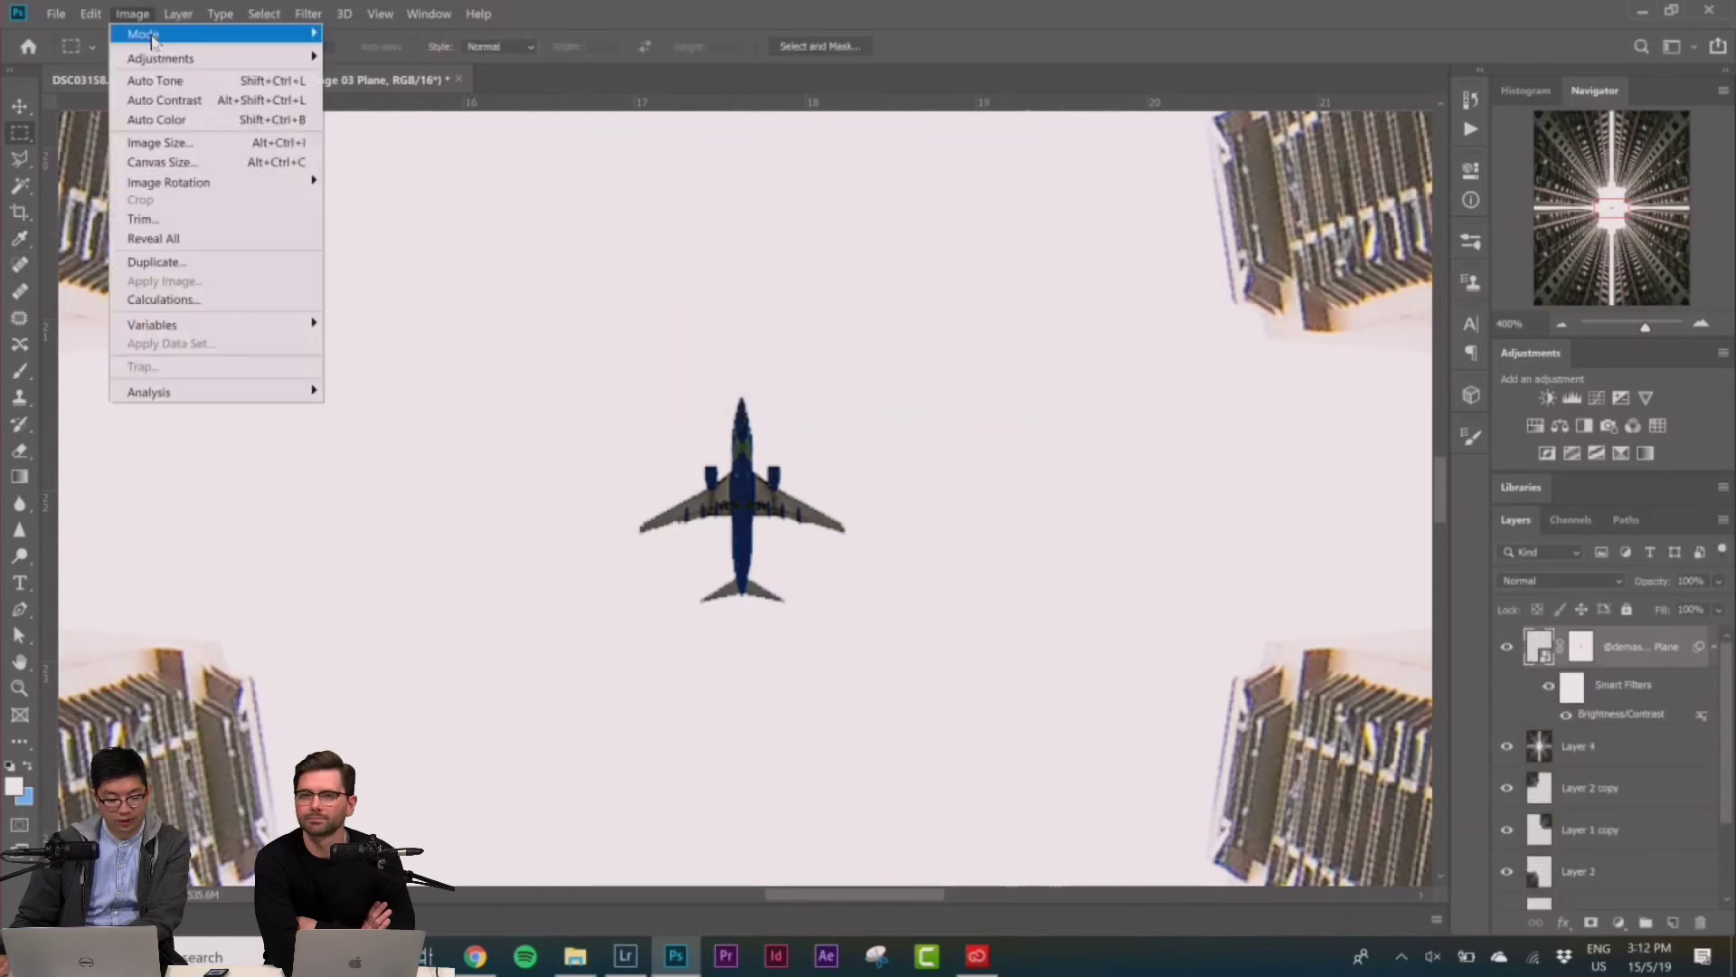
pyautogui.moveTo(168, 65)
pyautogui.click(425, 159)
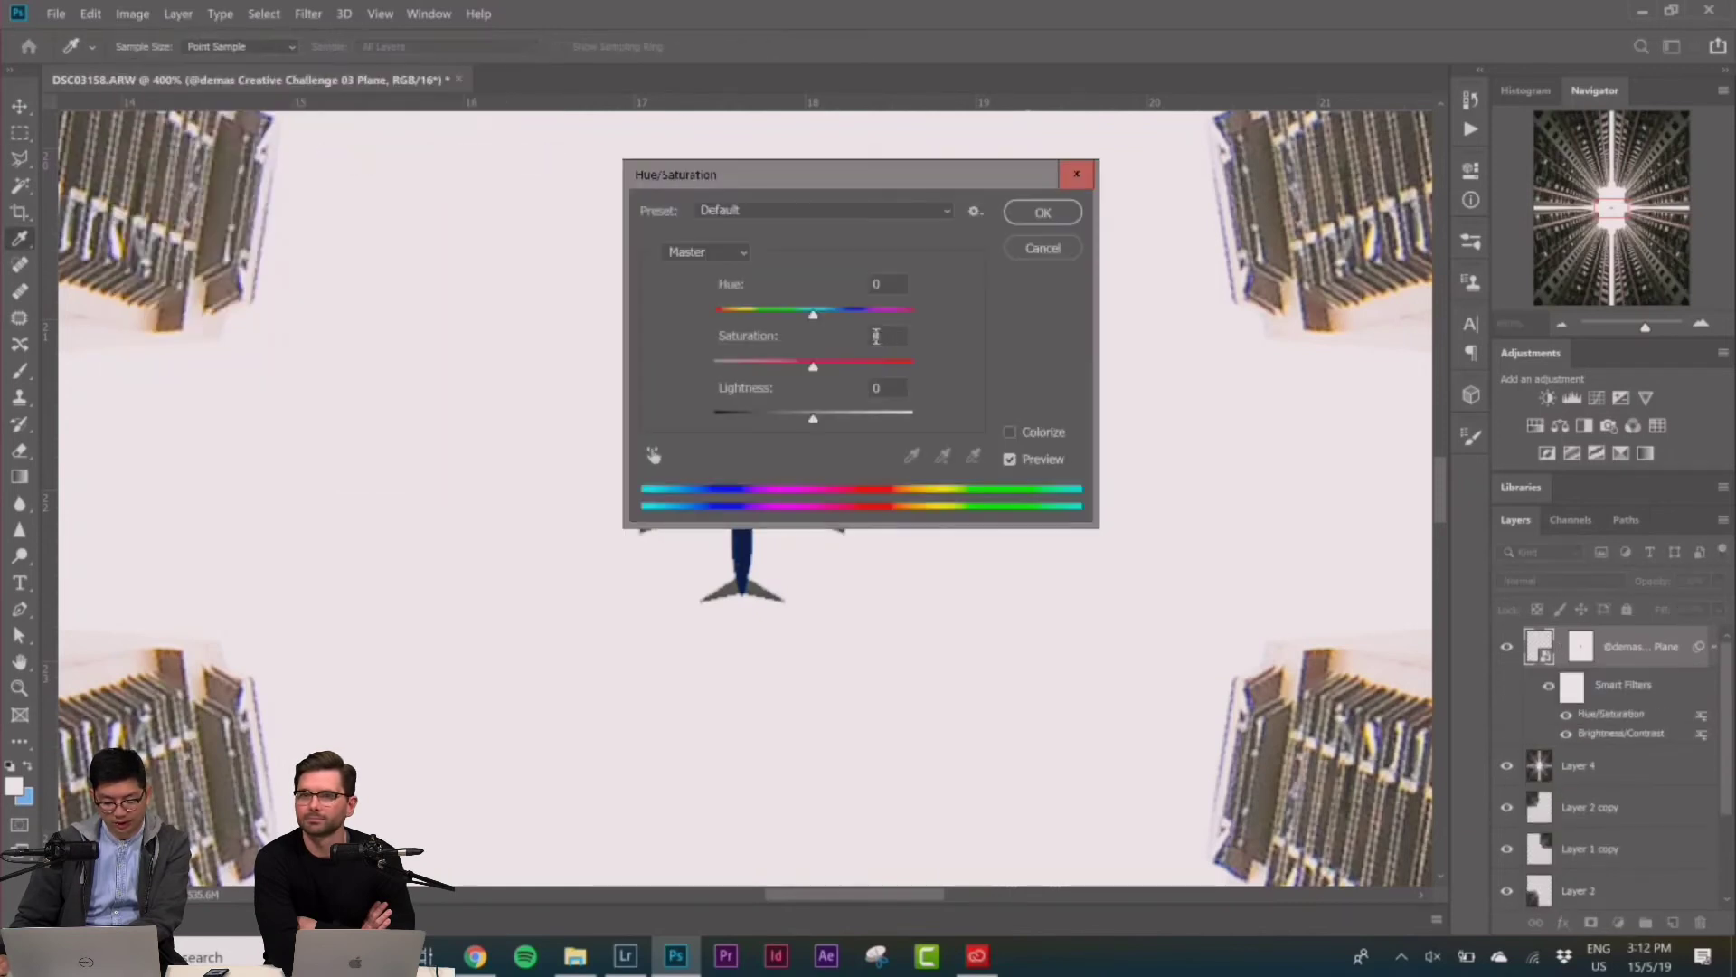
pyautogui.moveTo(847, 179); pyautogui.dragTo(1124, 171)
pyautogui.moveTo(1089, 414); pyautogui.dragTo(1046, 410)
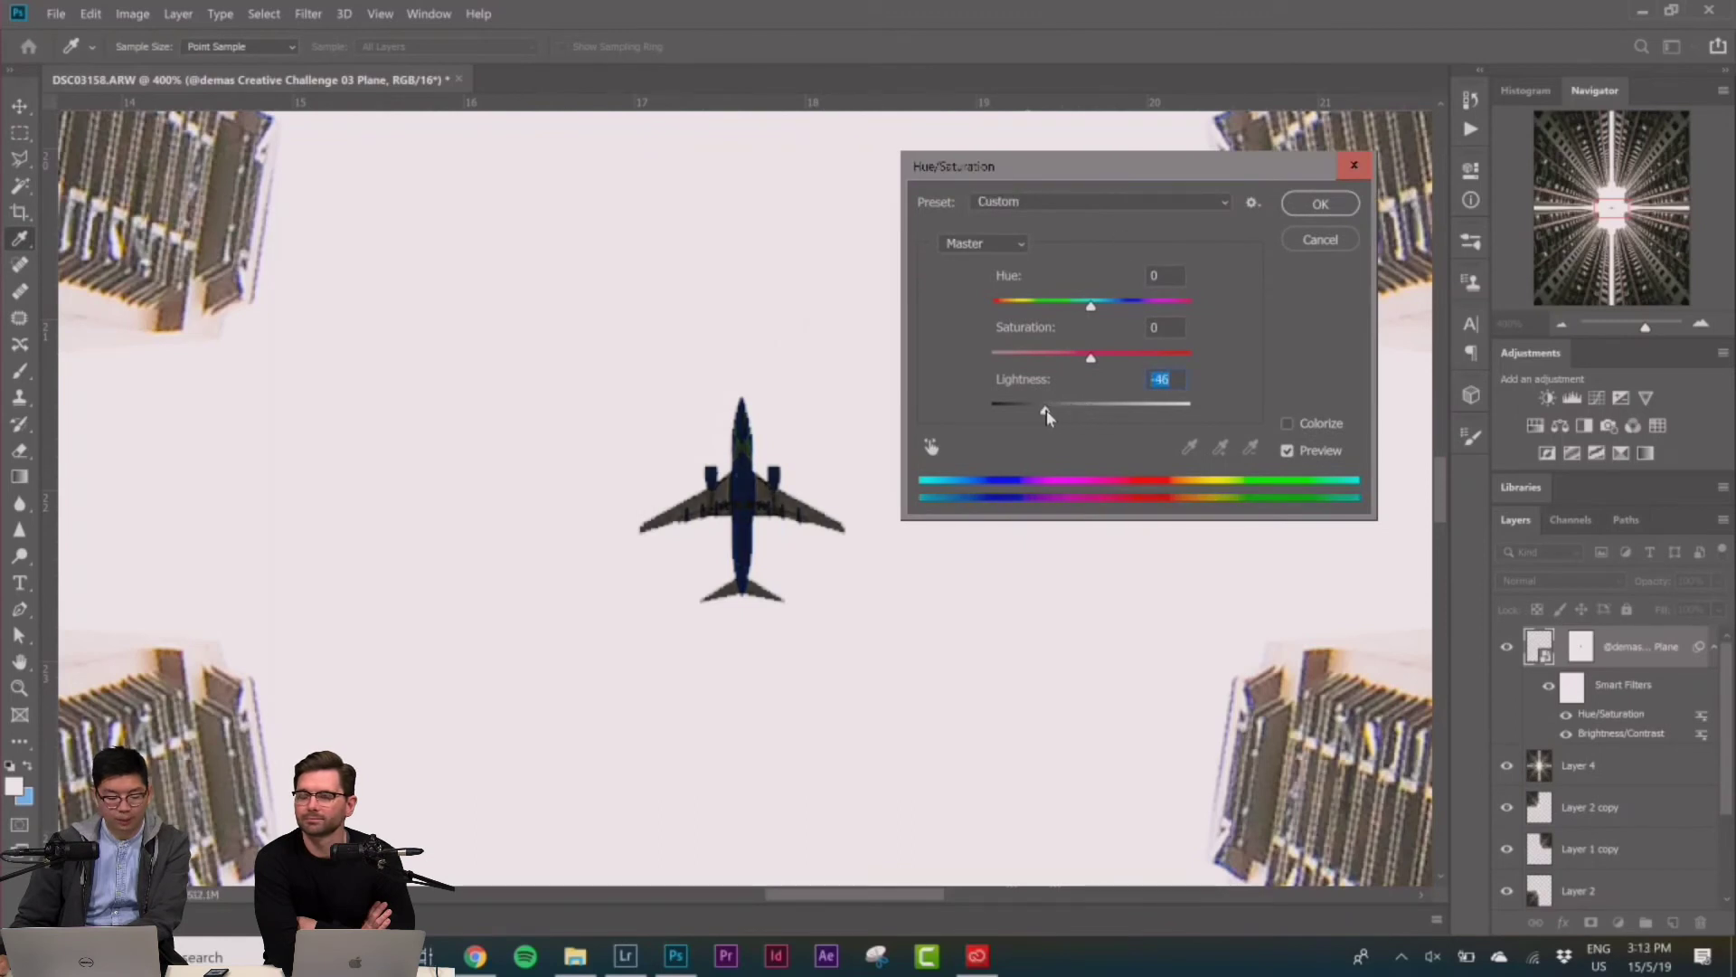
pyautogui.moveTo(1090, 354); pyautogui.dragTo(1088, 356)
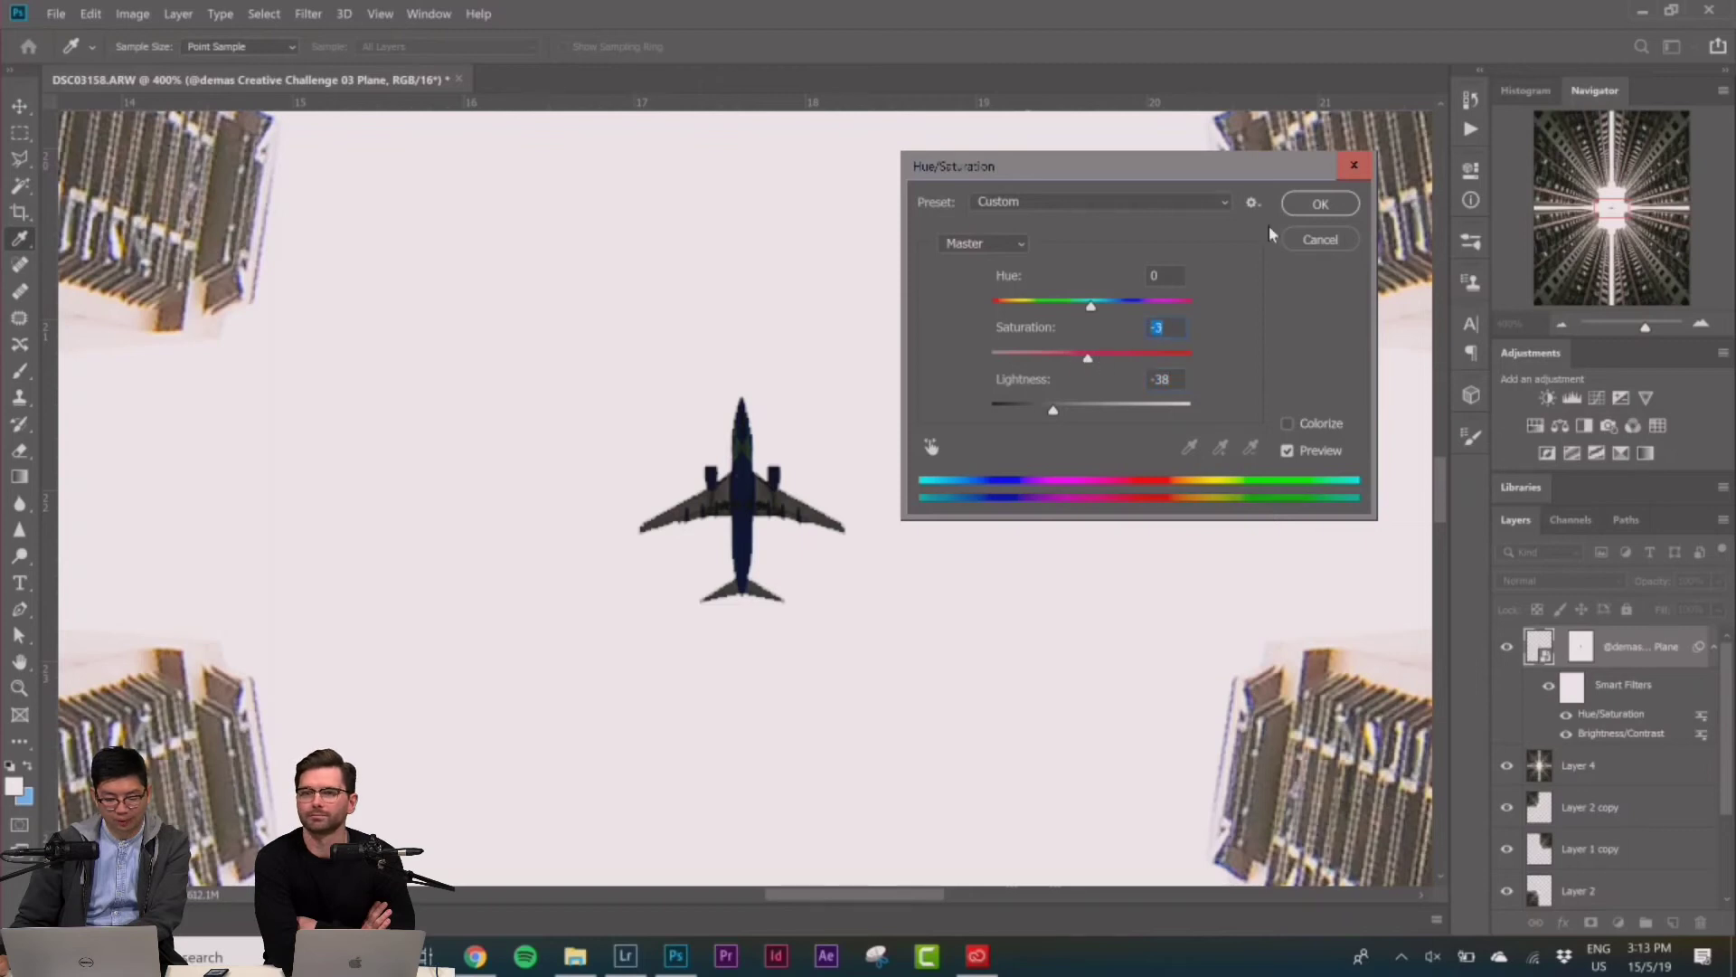
pyautogui.click(1320, 205)
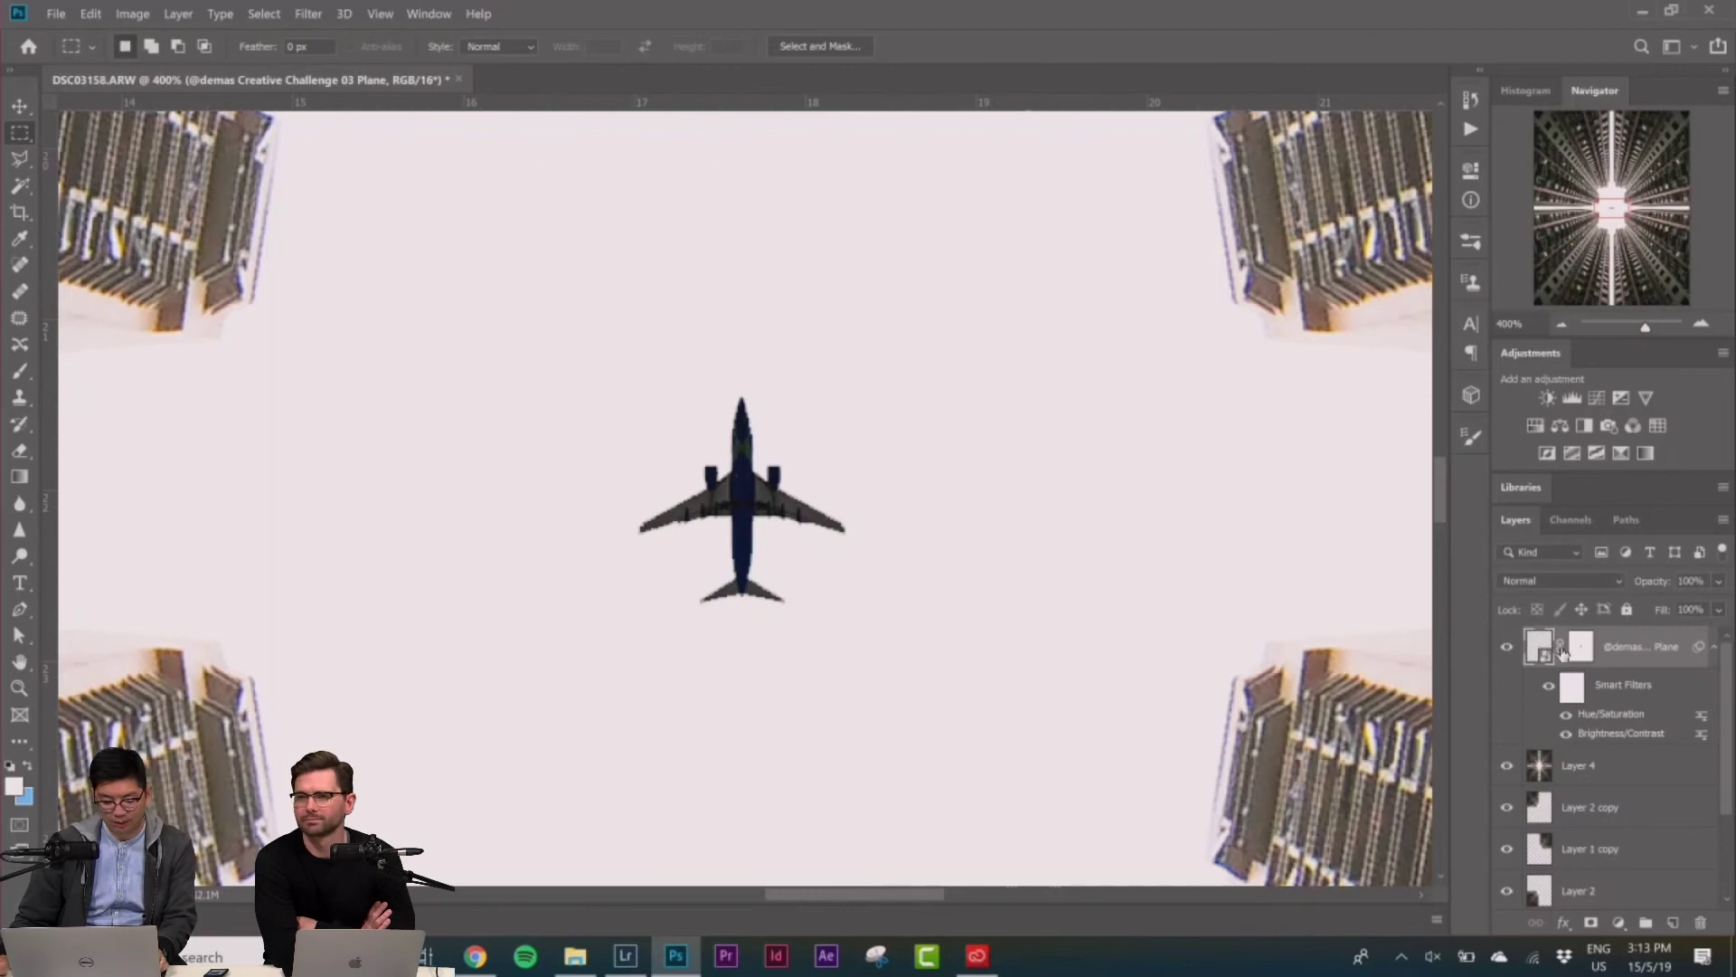
# Soften the plane's cut-out edges by blurring its layer mask with a 7 px Blur tool at 0% hardness
pyautogui.click(19, 503)
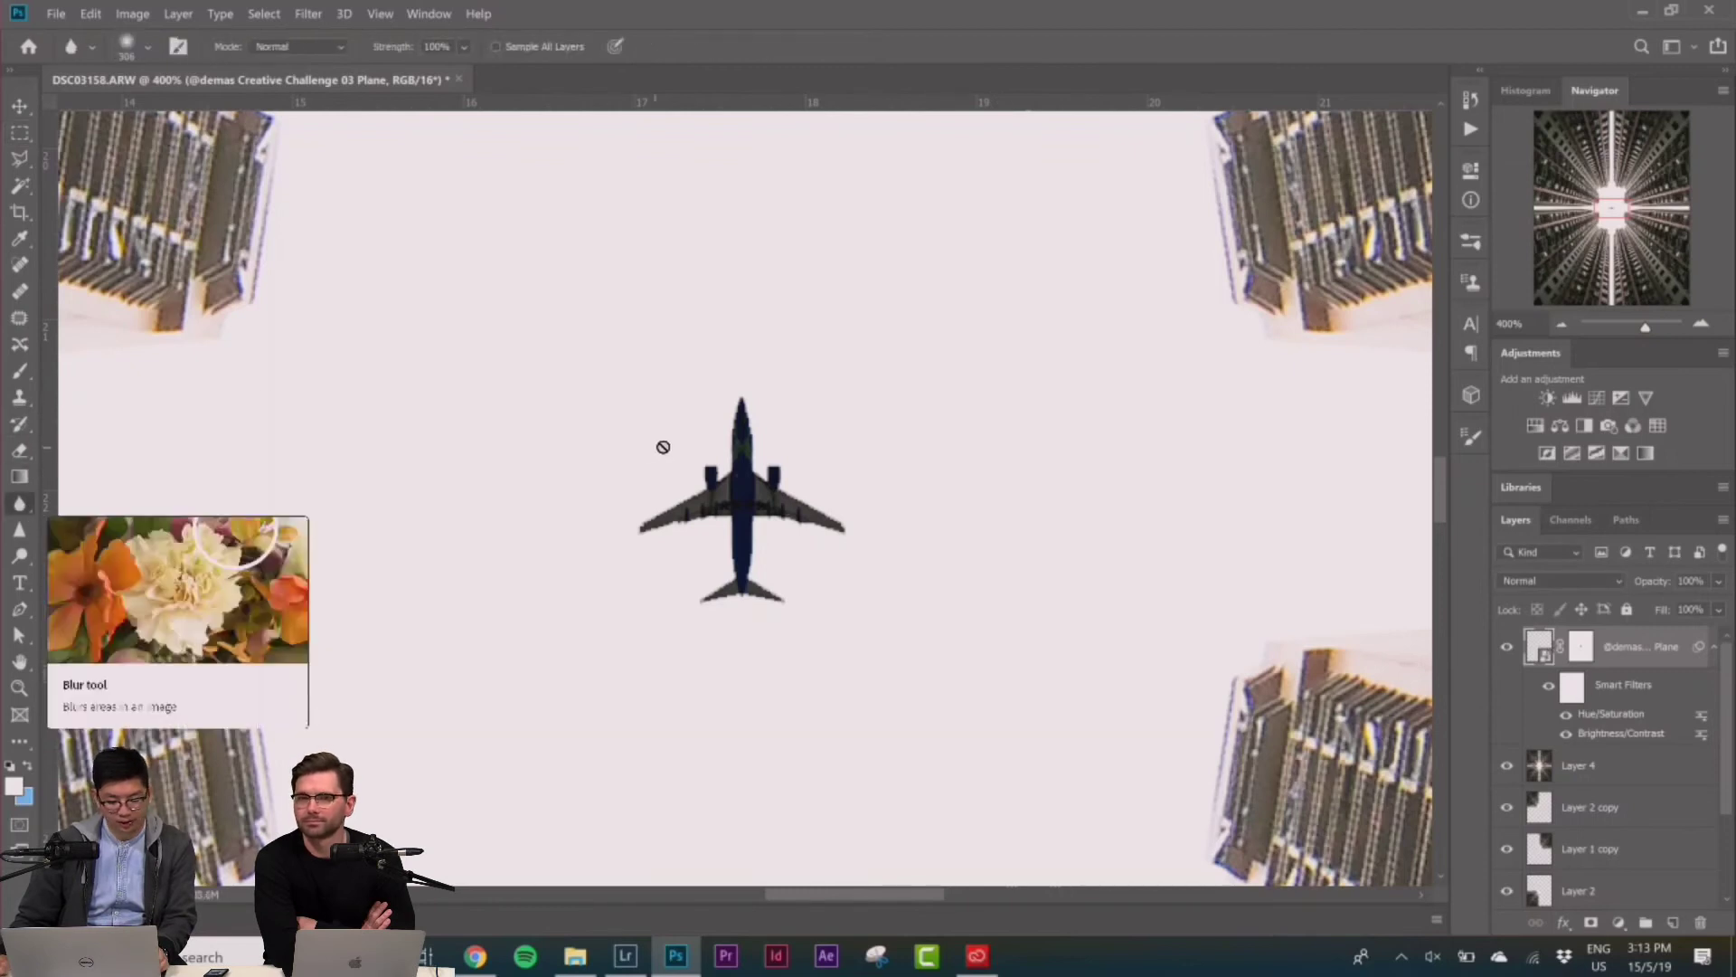
pyautogui.click(1594, 656)
pyautogui.rightClick(775, 470)
pyautogui.moveTo(871, 515); pyautogui.dragTo(879, 519)
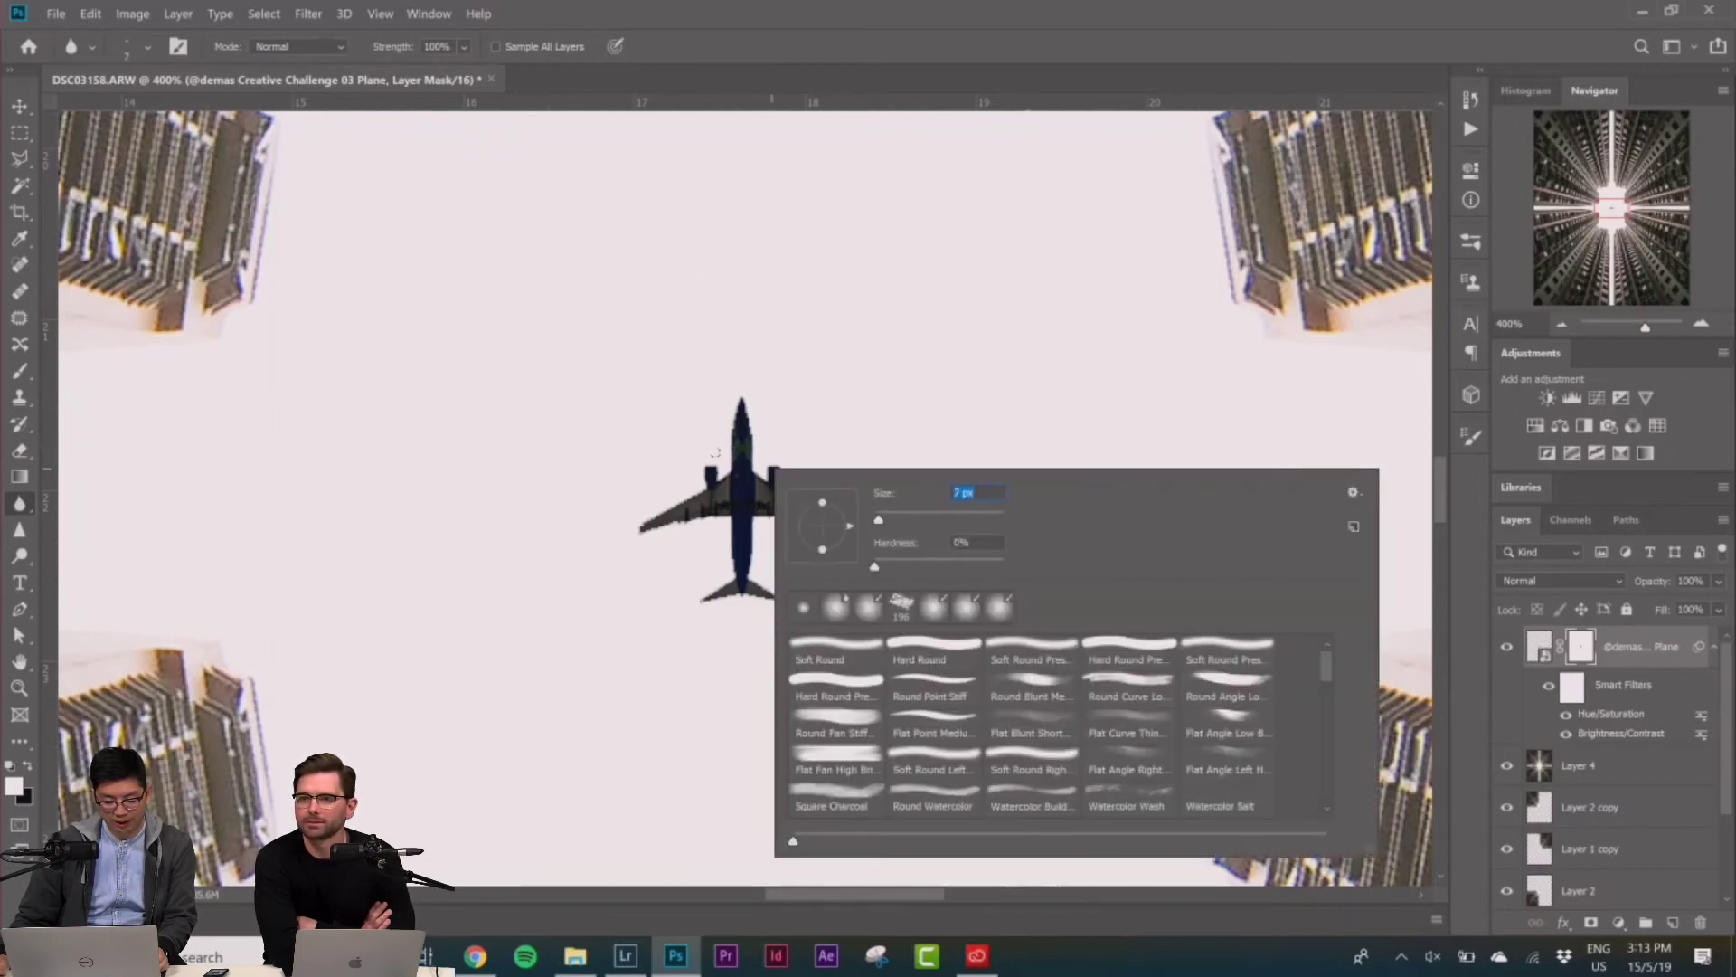
pyautogui.click(715, 452)
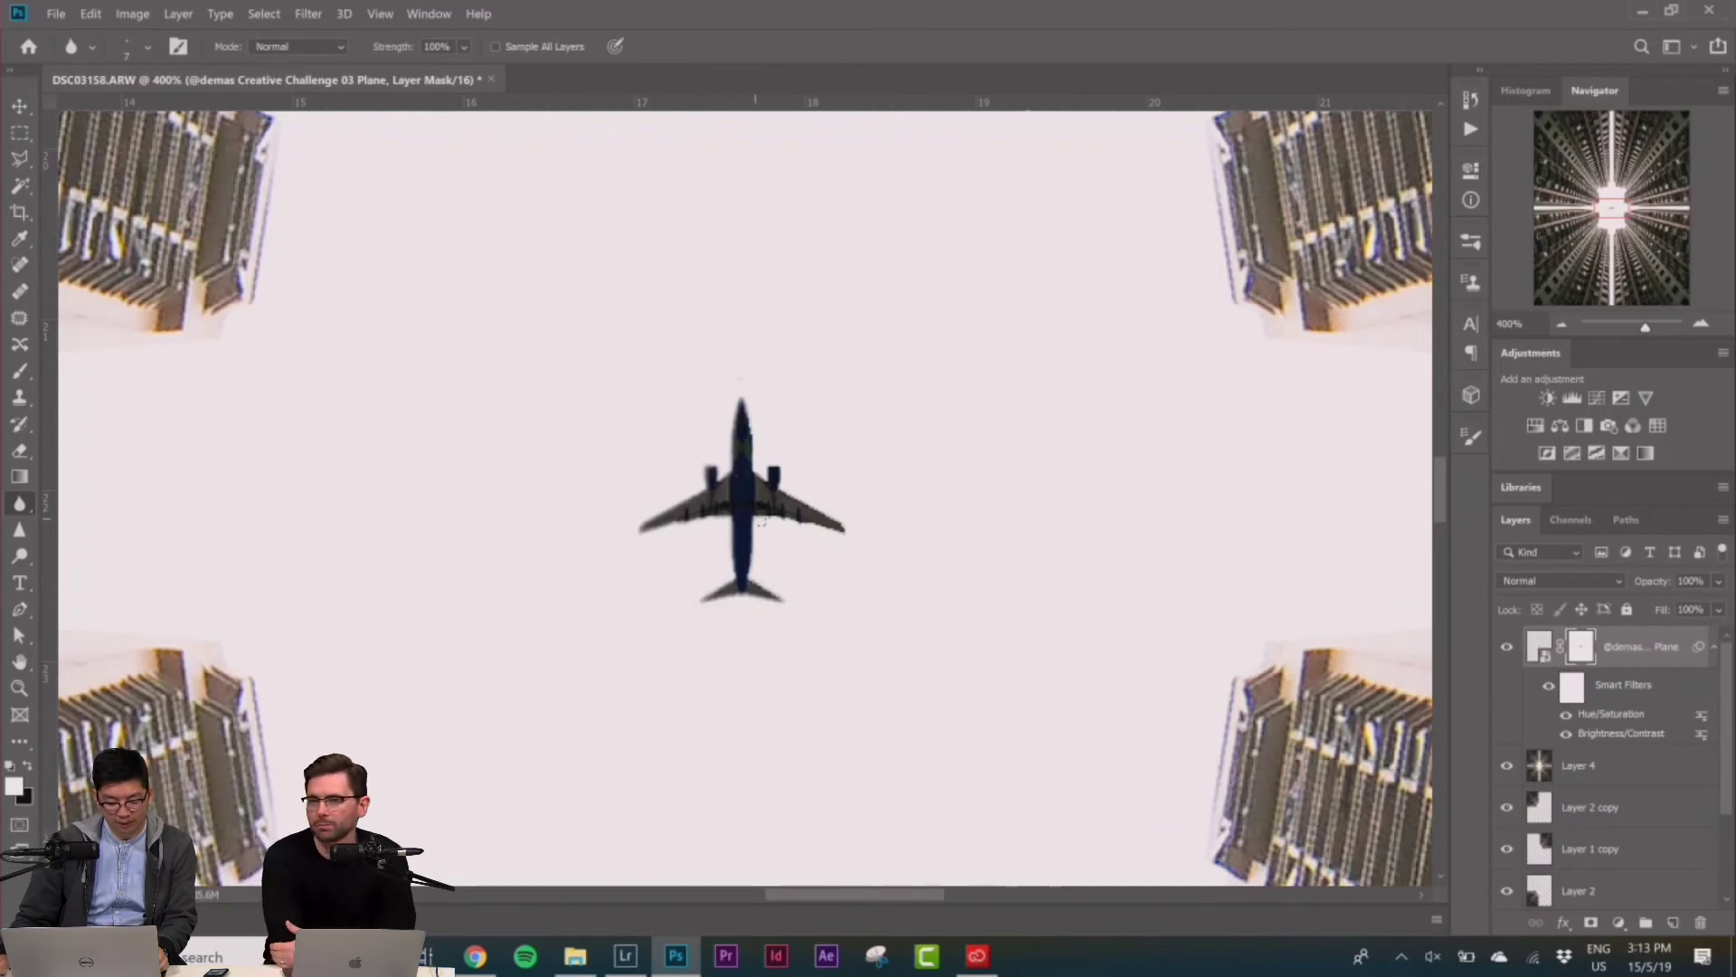
pyautogui.hotkey('ctrl', '-')
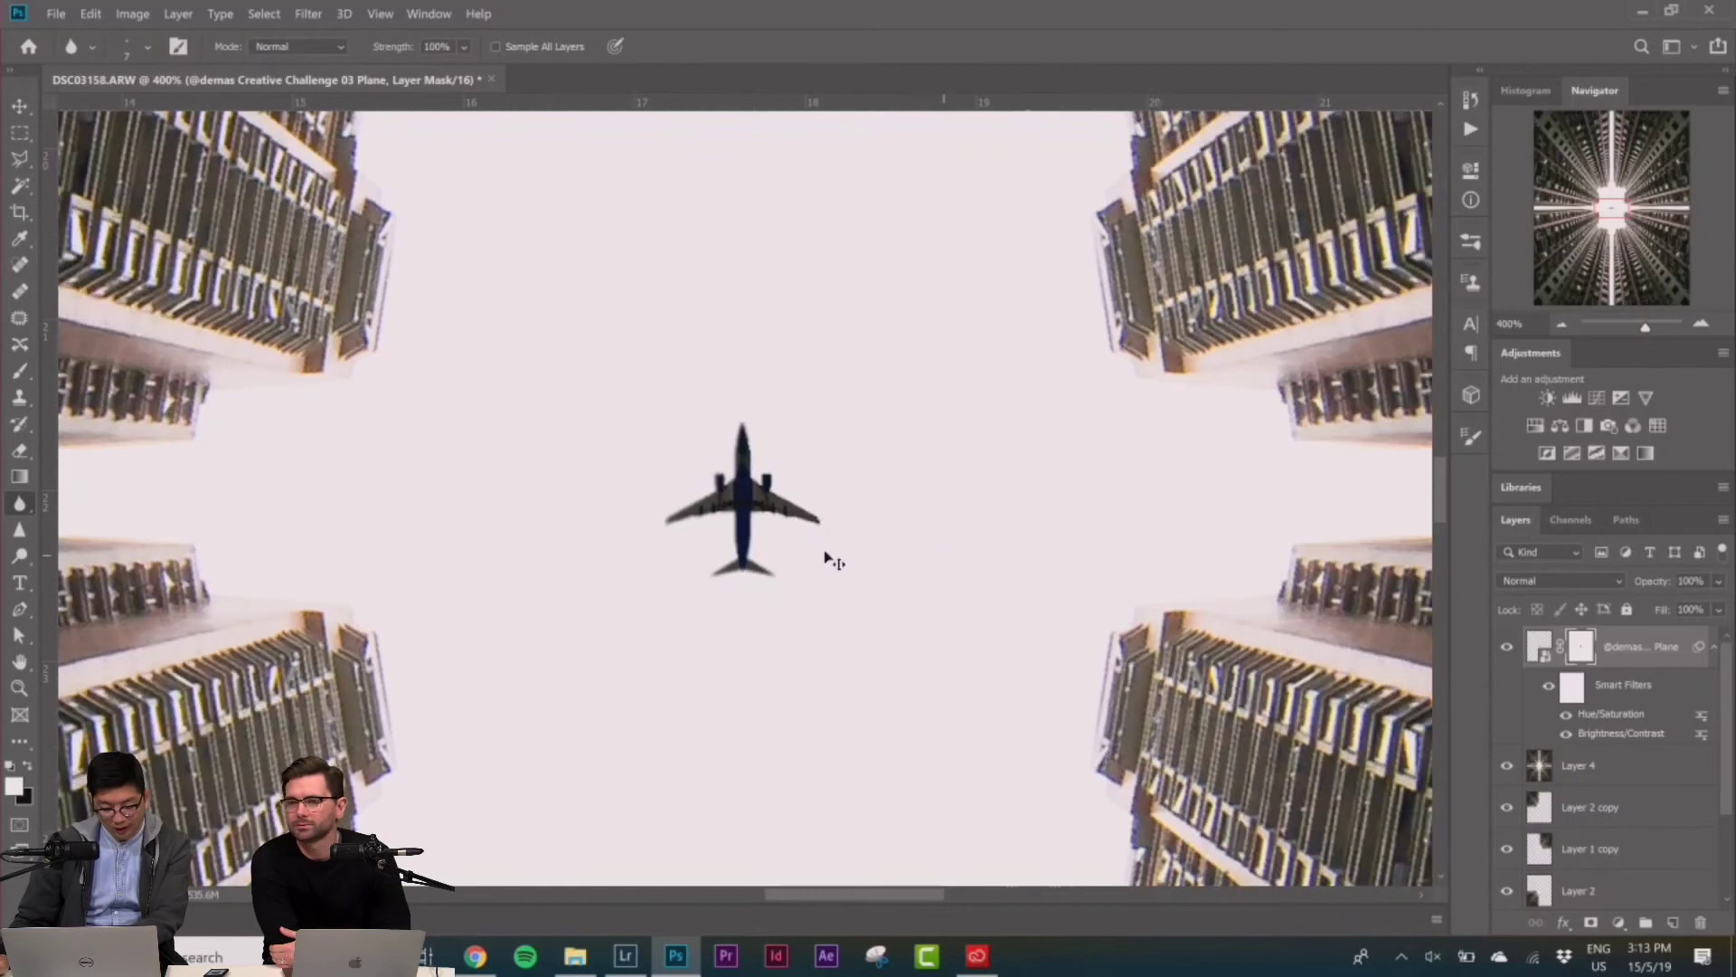
pyautogui.scroll(2, 953, 497)
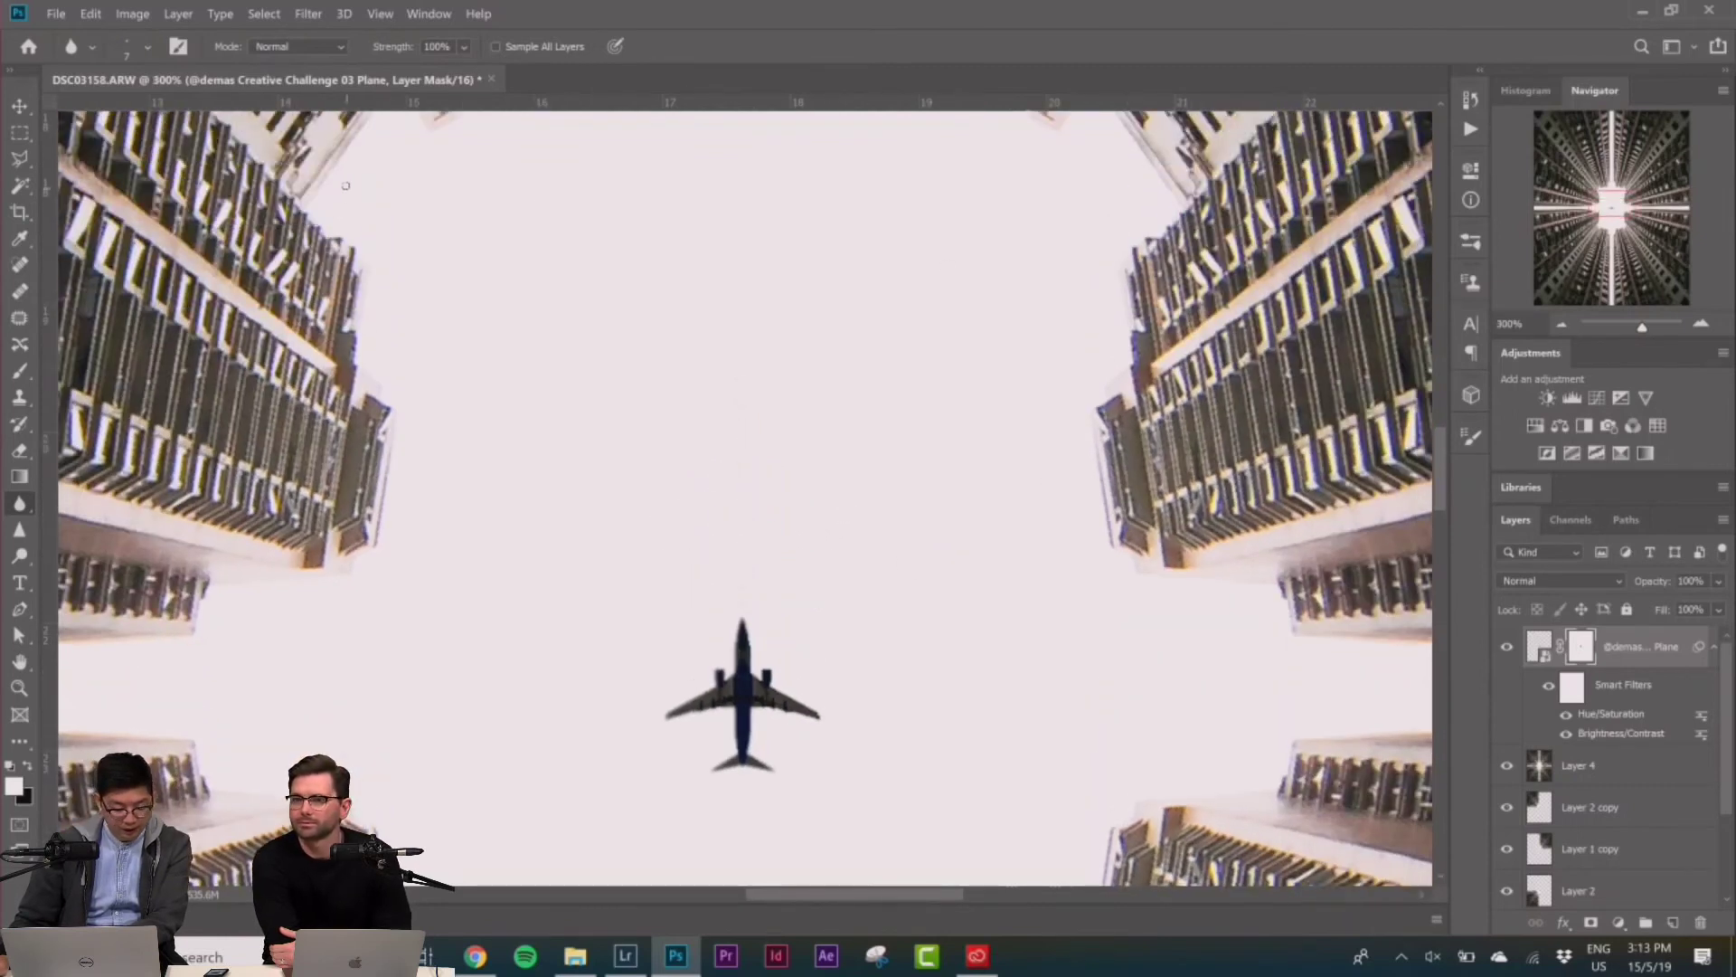
pyautogui.scroll(-8, 398, 380)
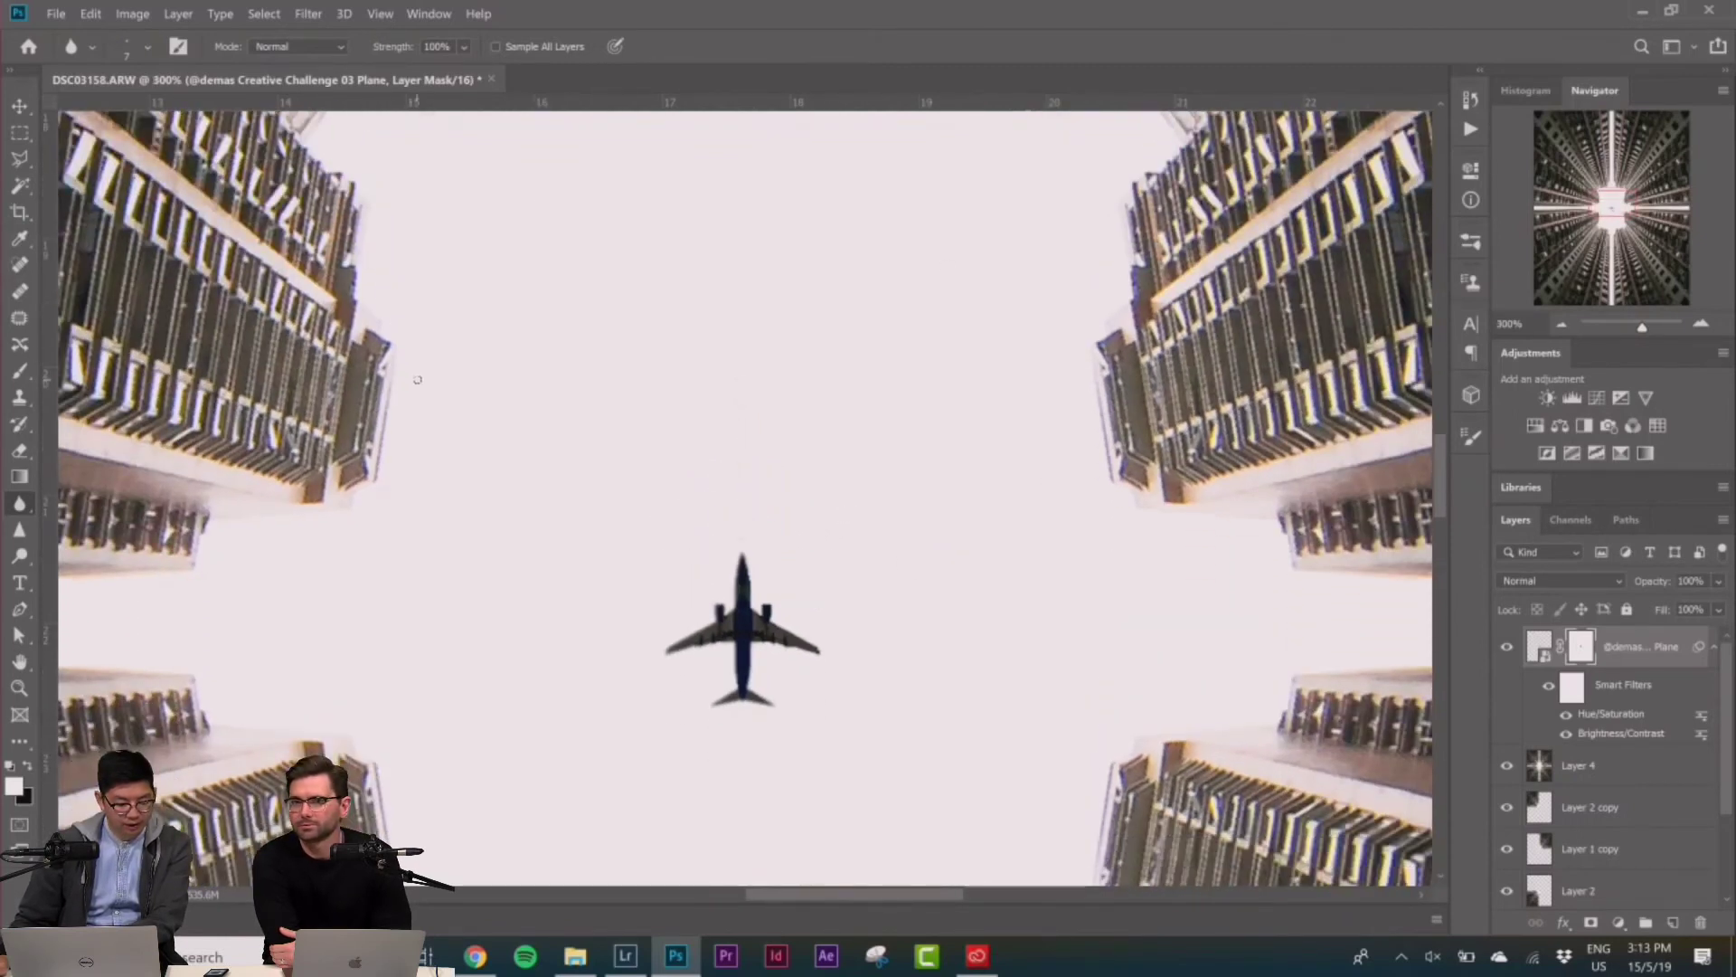
pyautogui.hotkey('ctrl', '+')
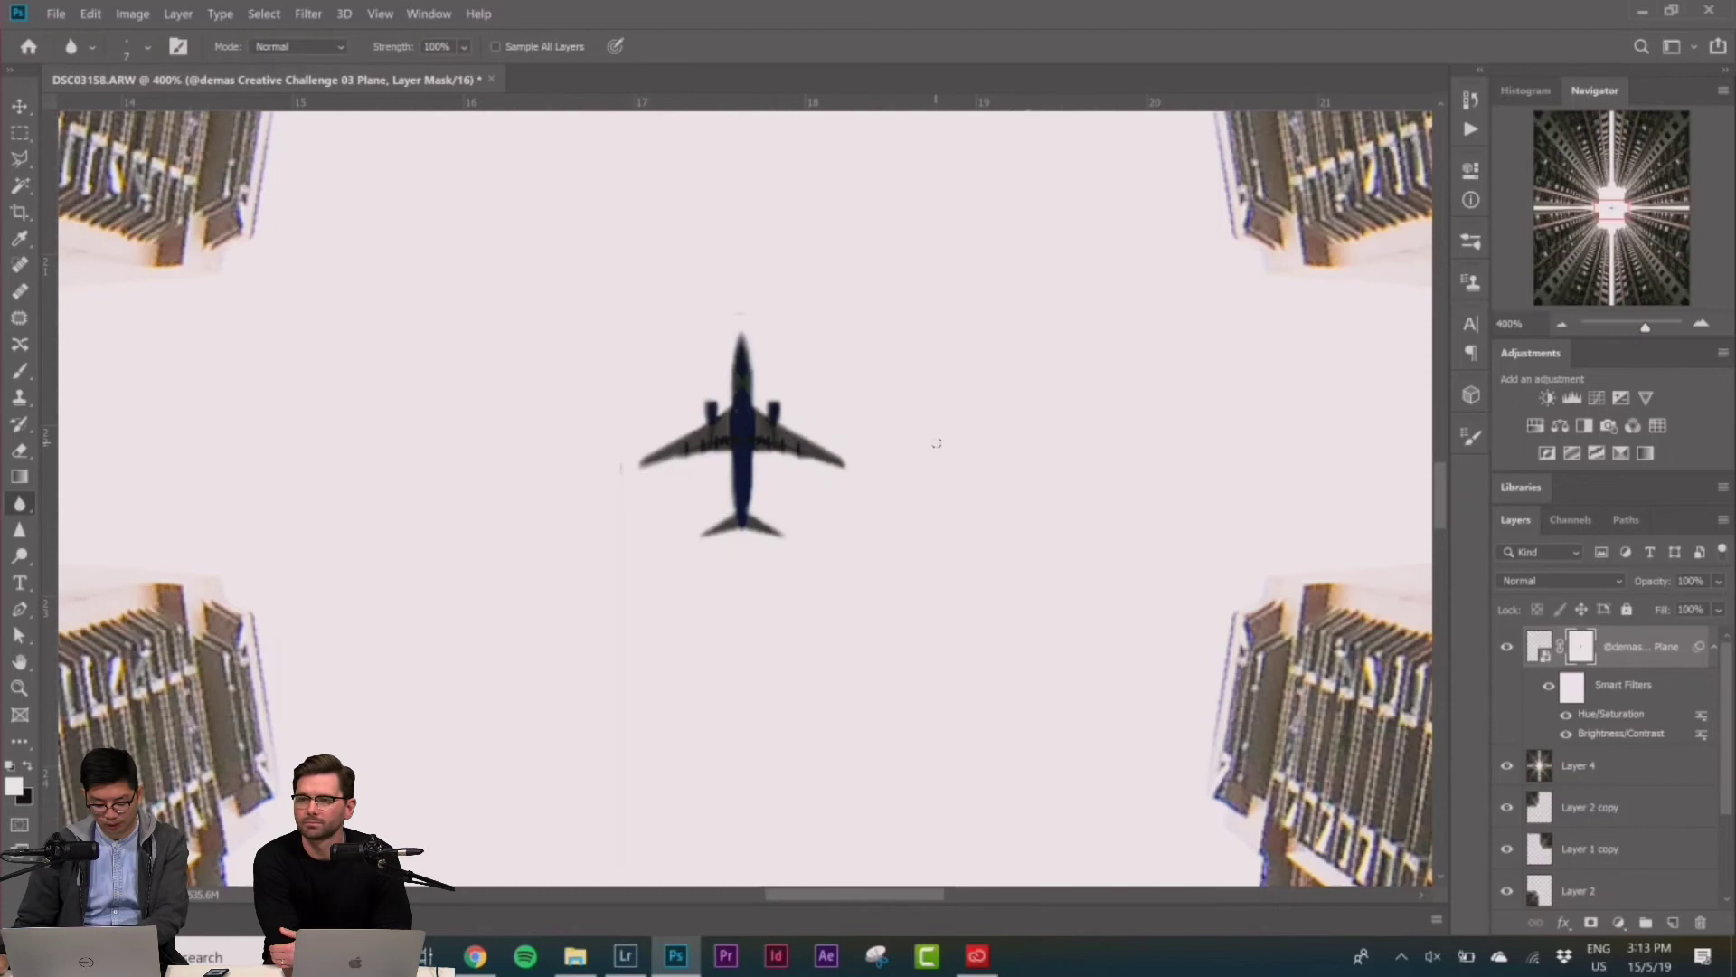
# Check the darkened plane against the surrounding towers both close up and in the full composition
pyautogui.scroll(-8, 941, 449)
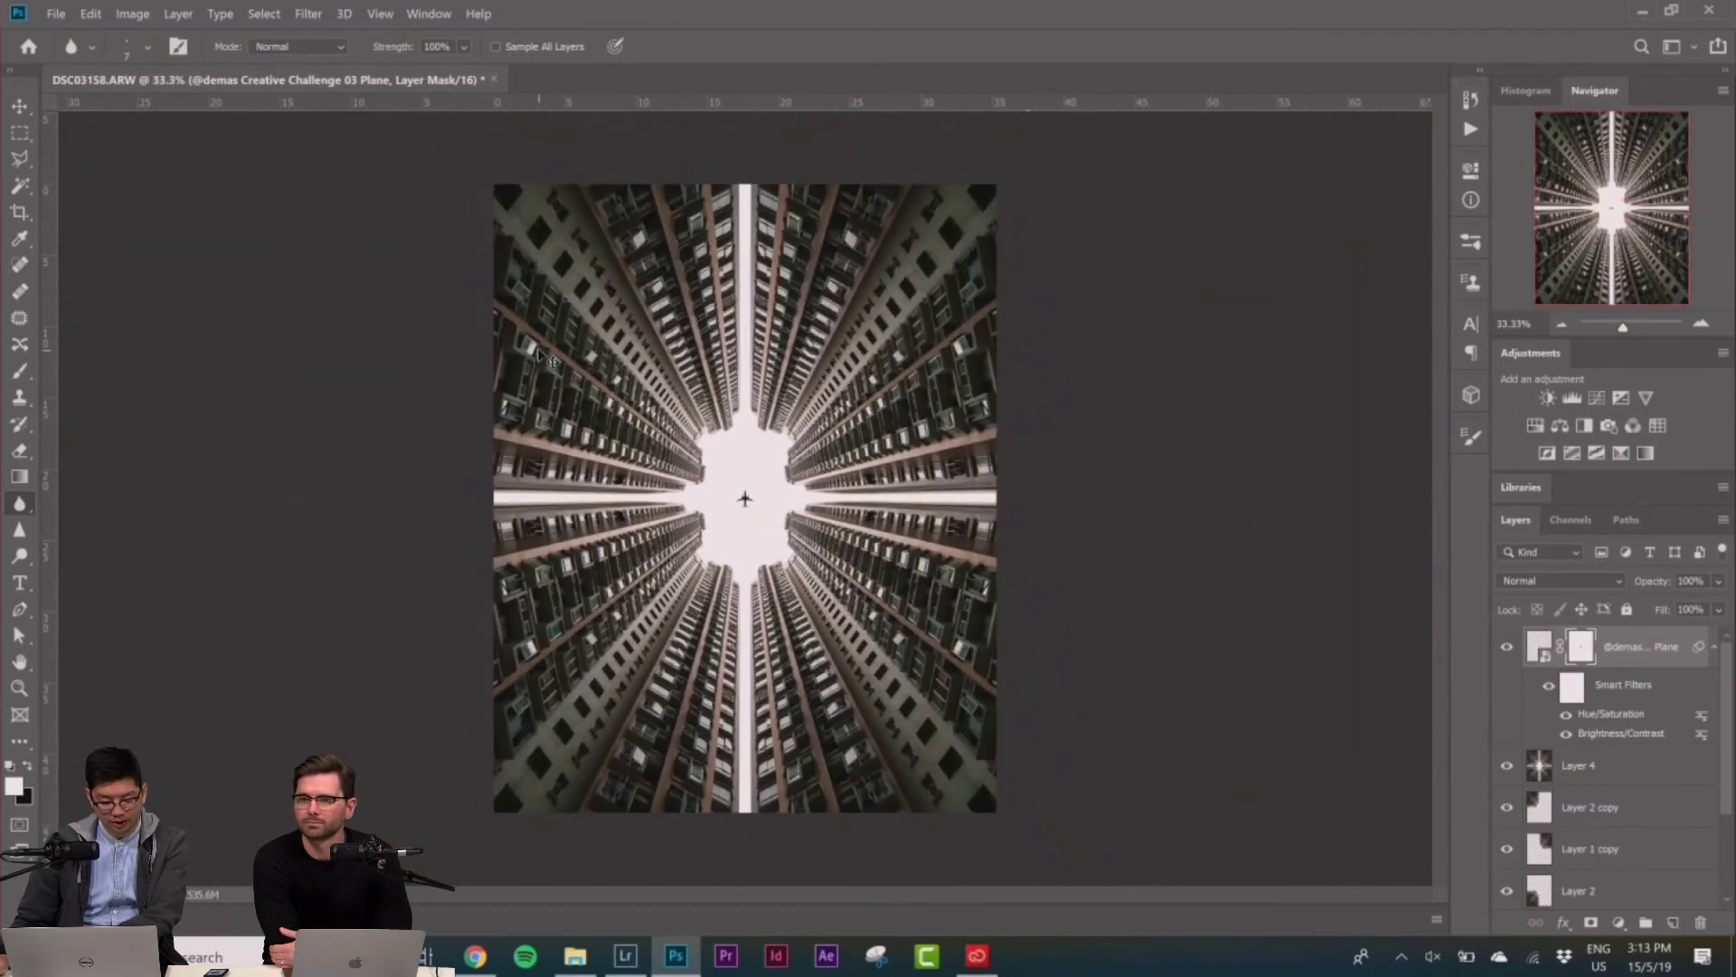
pyautogui.hotkey('ctrl', '+')
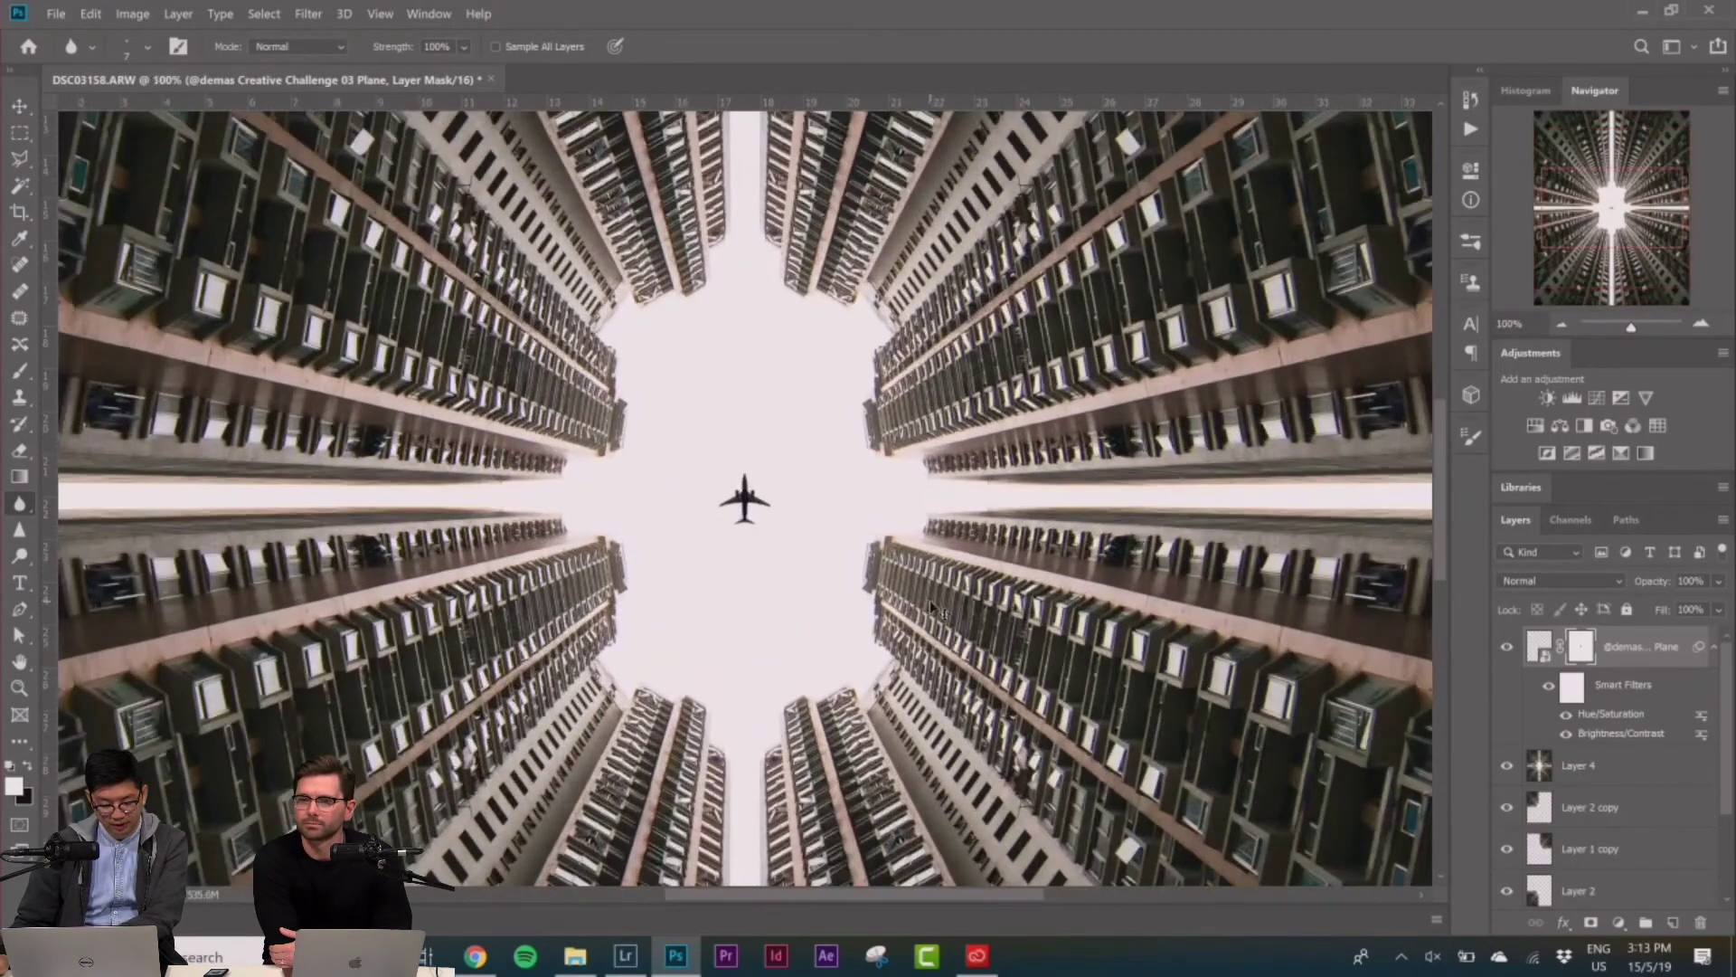
pyautogui.hotkey('ctrl', '-')
pyautogui.press('m')
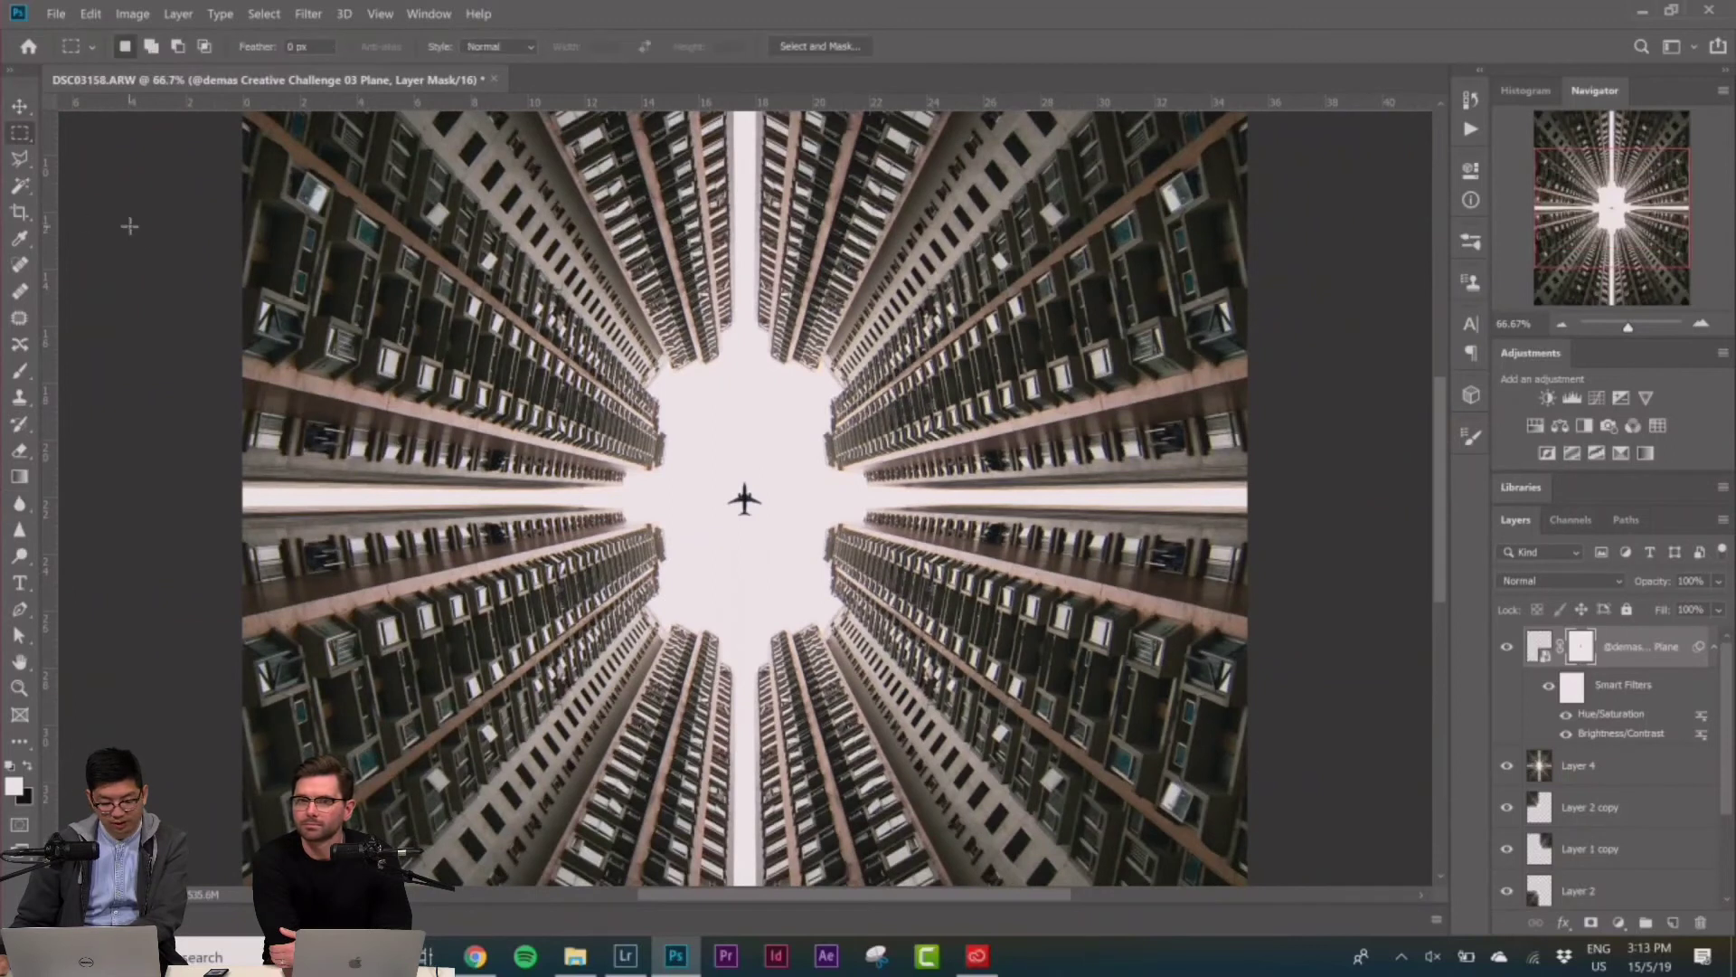
pyautogui.scroll(-3, 135, 237)
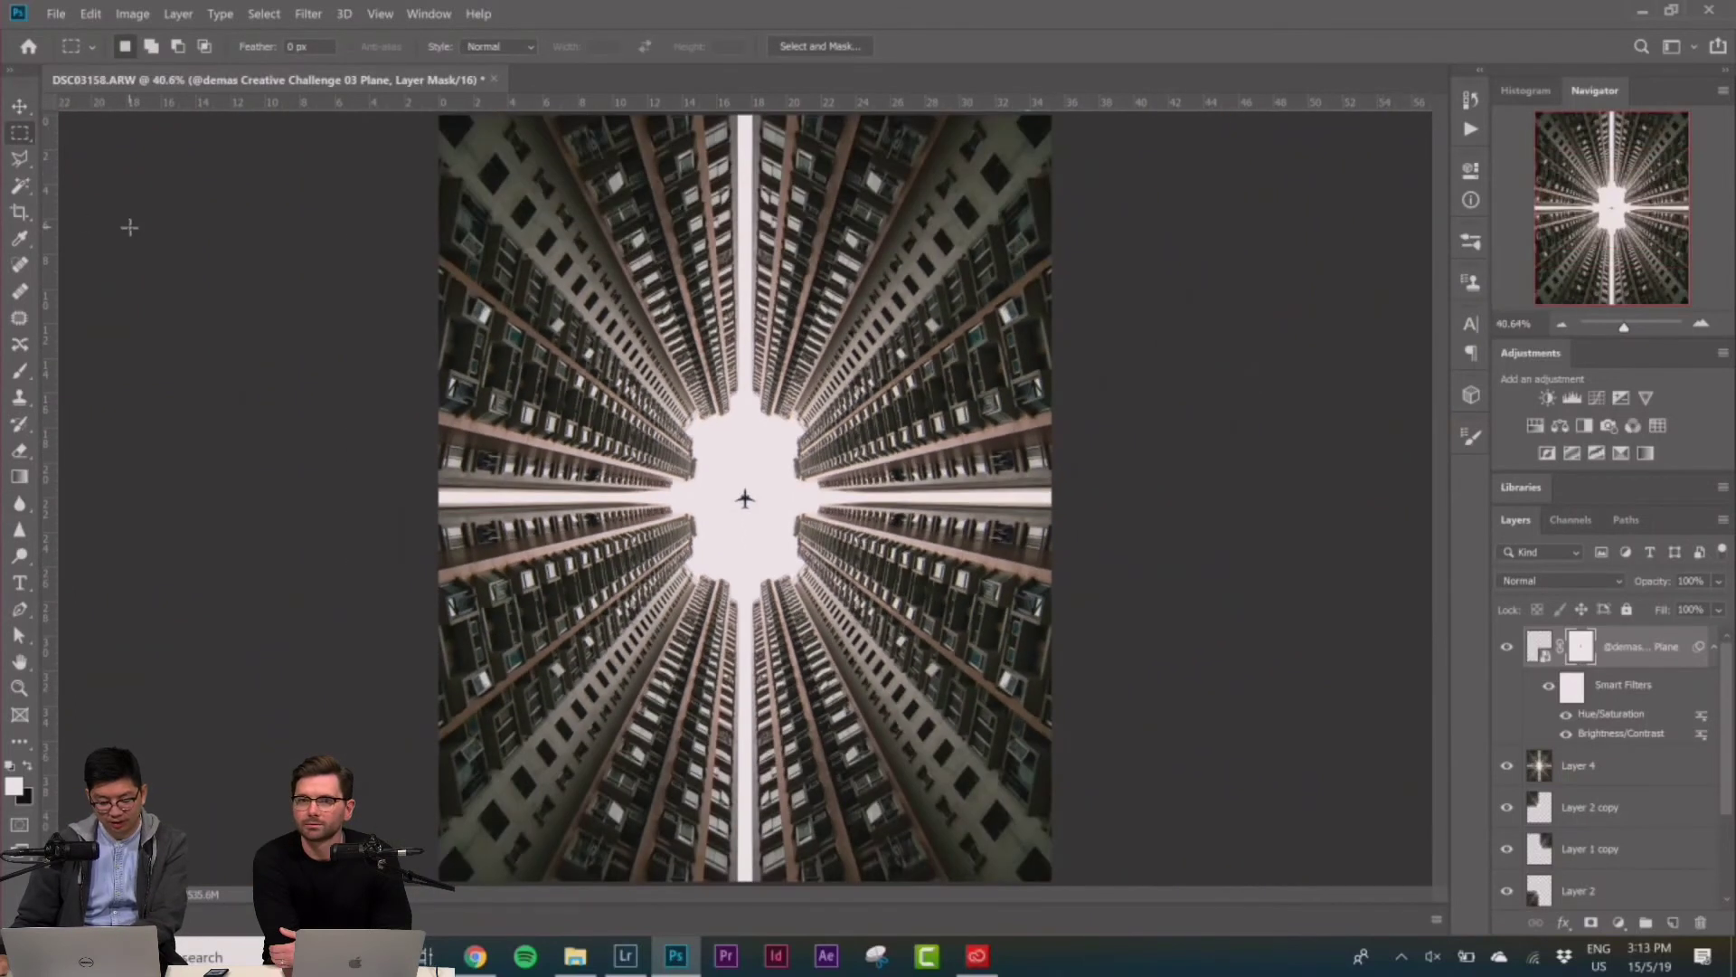
pyautogui.hotkey('ctrl', '+')
pyautogui.hotkey('ctrl', '+')
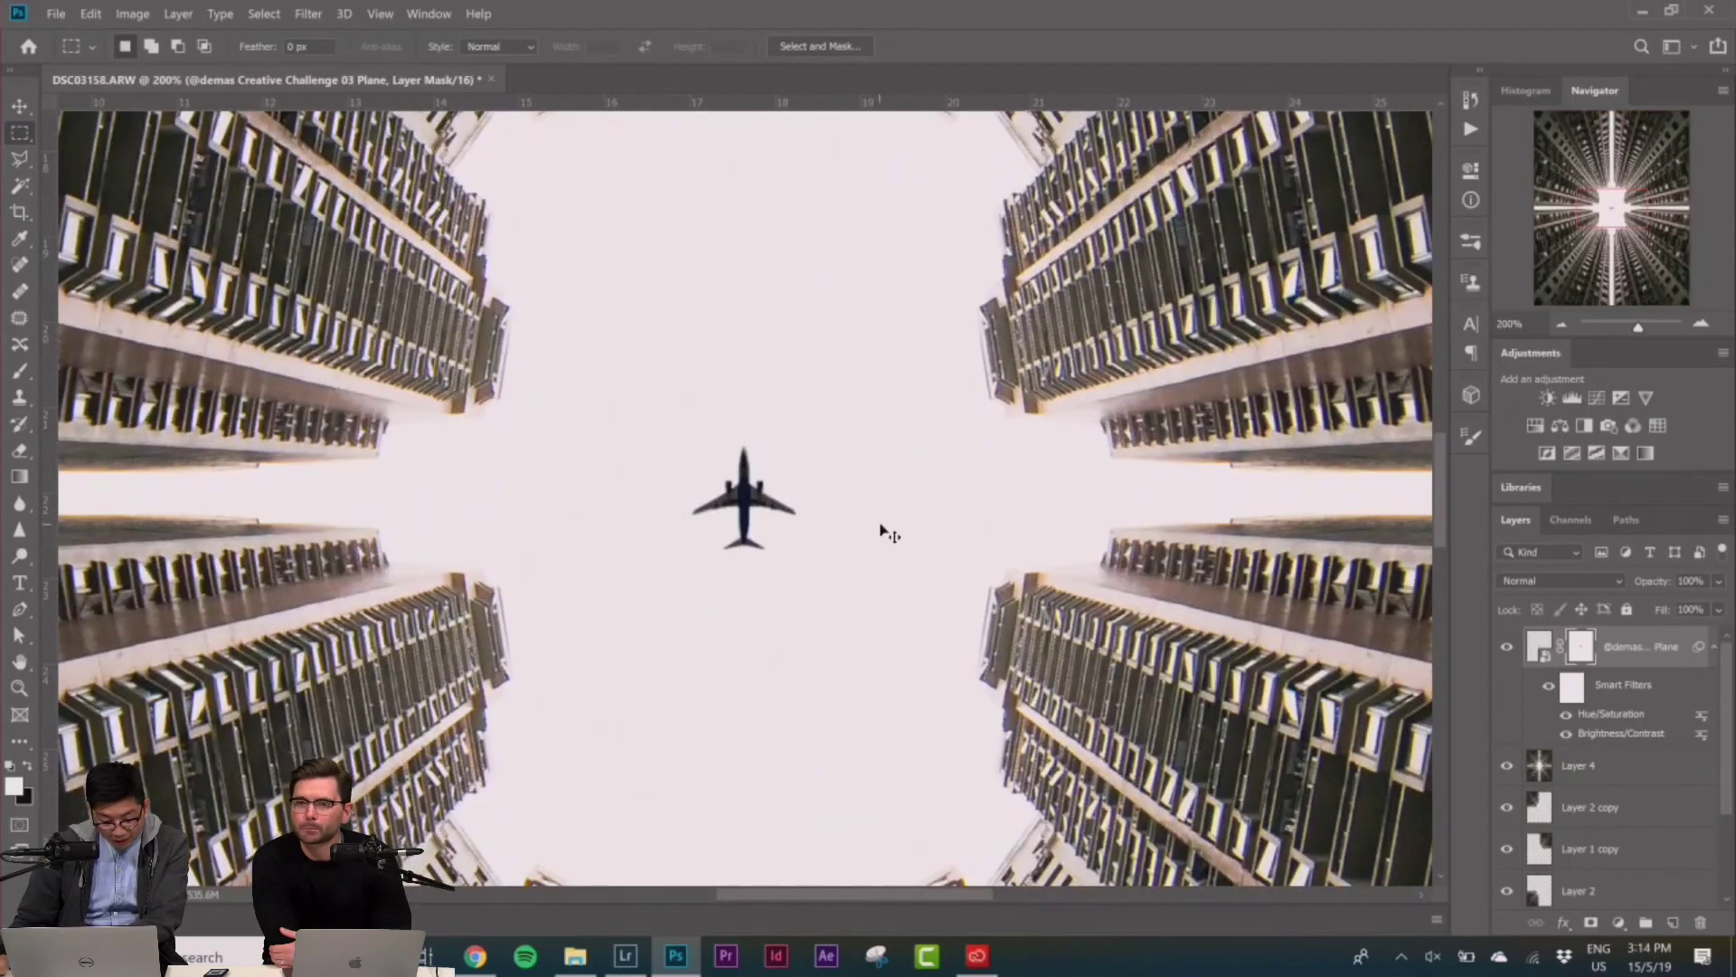
pyautogui.hotkey('ctrl', '0')
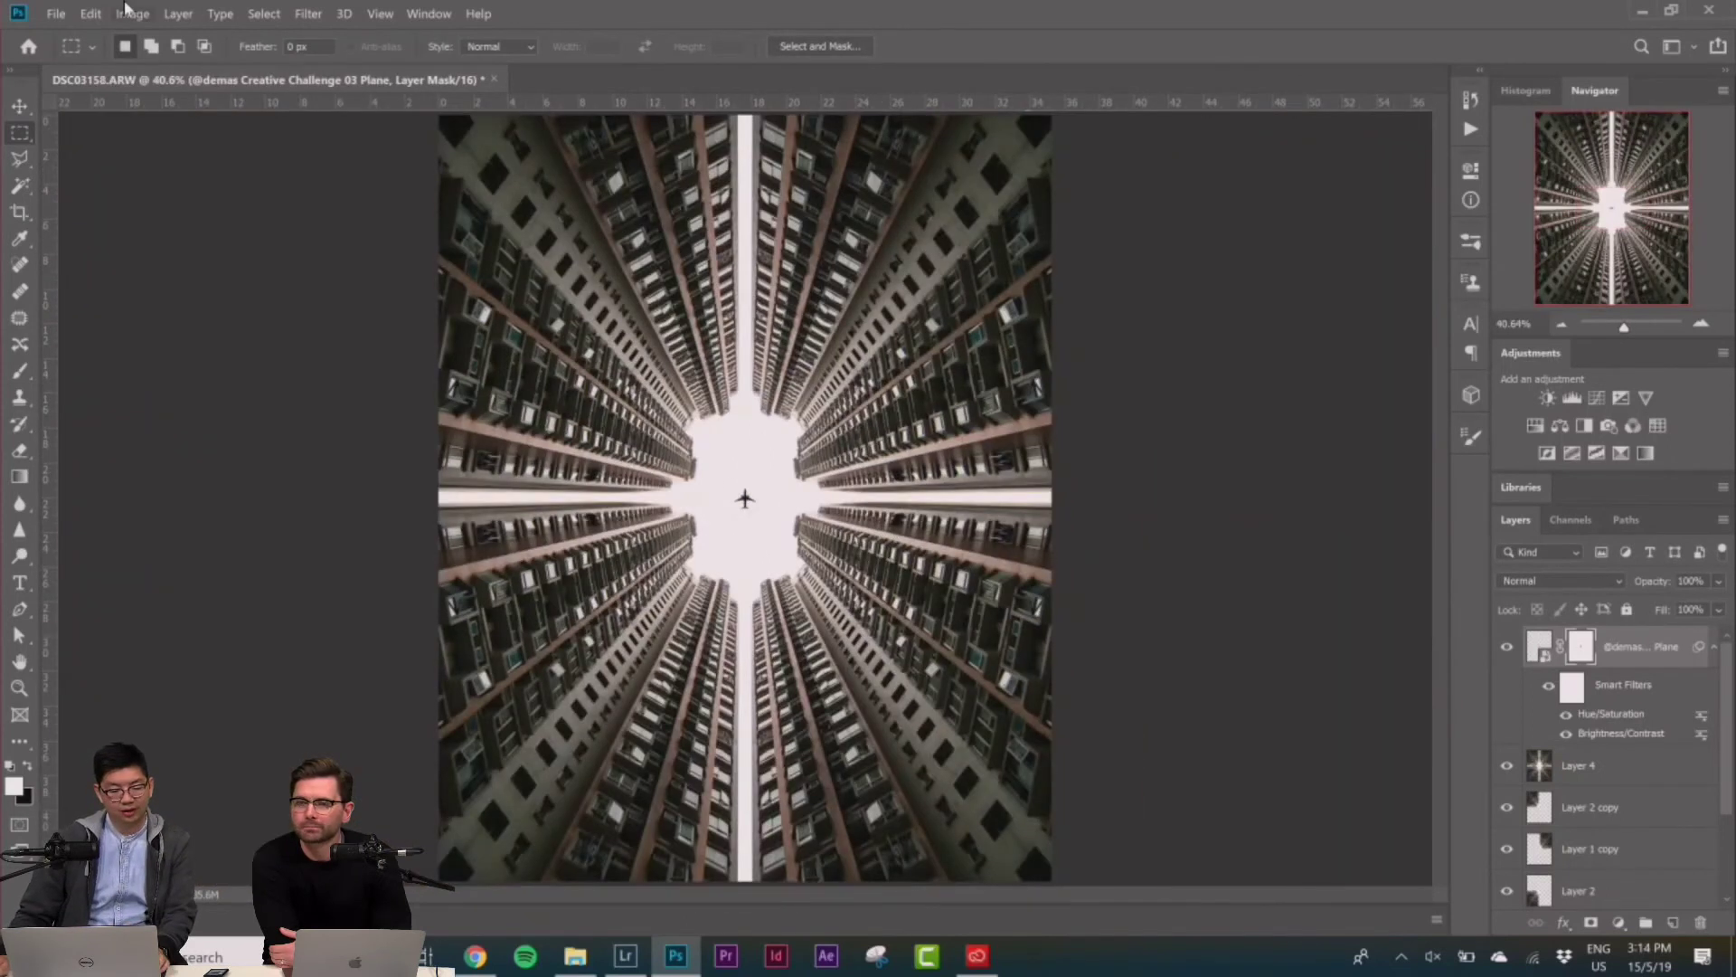
# Save the composite and switch to Lightroom to continue with DSC03158-Edit-3.tif in Develop
pyautogui.click(59, 15)
pyautogui.click(81, 209)
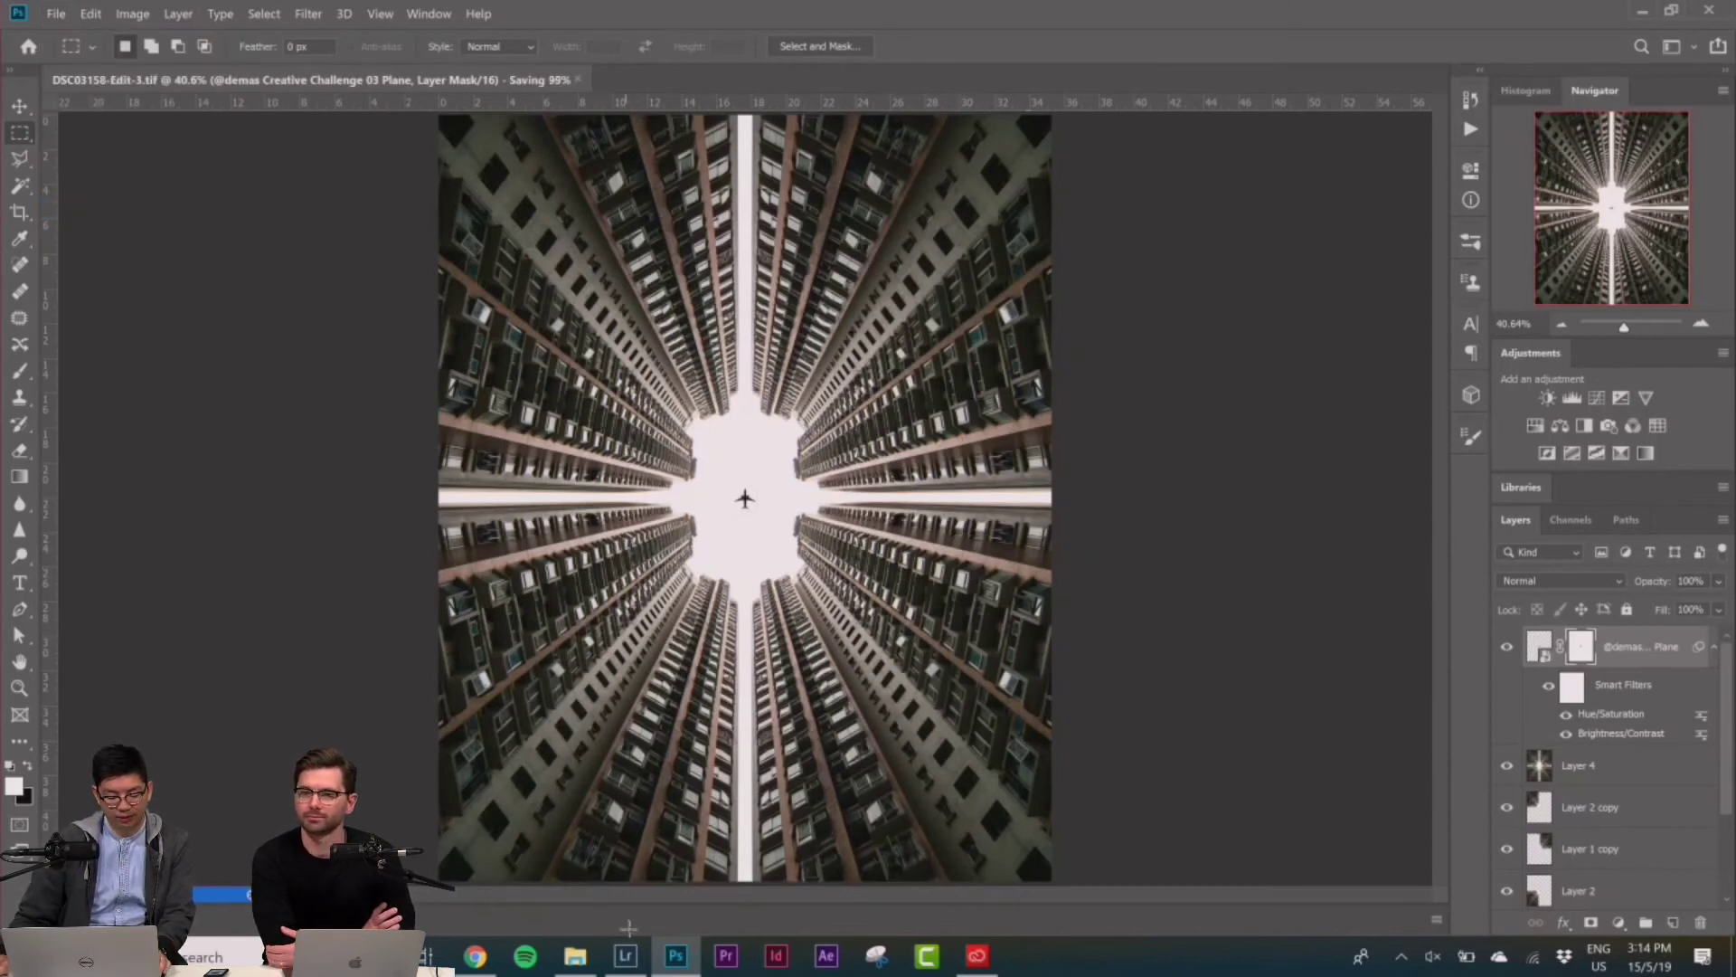
pyautogui.click(625, 956)
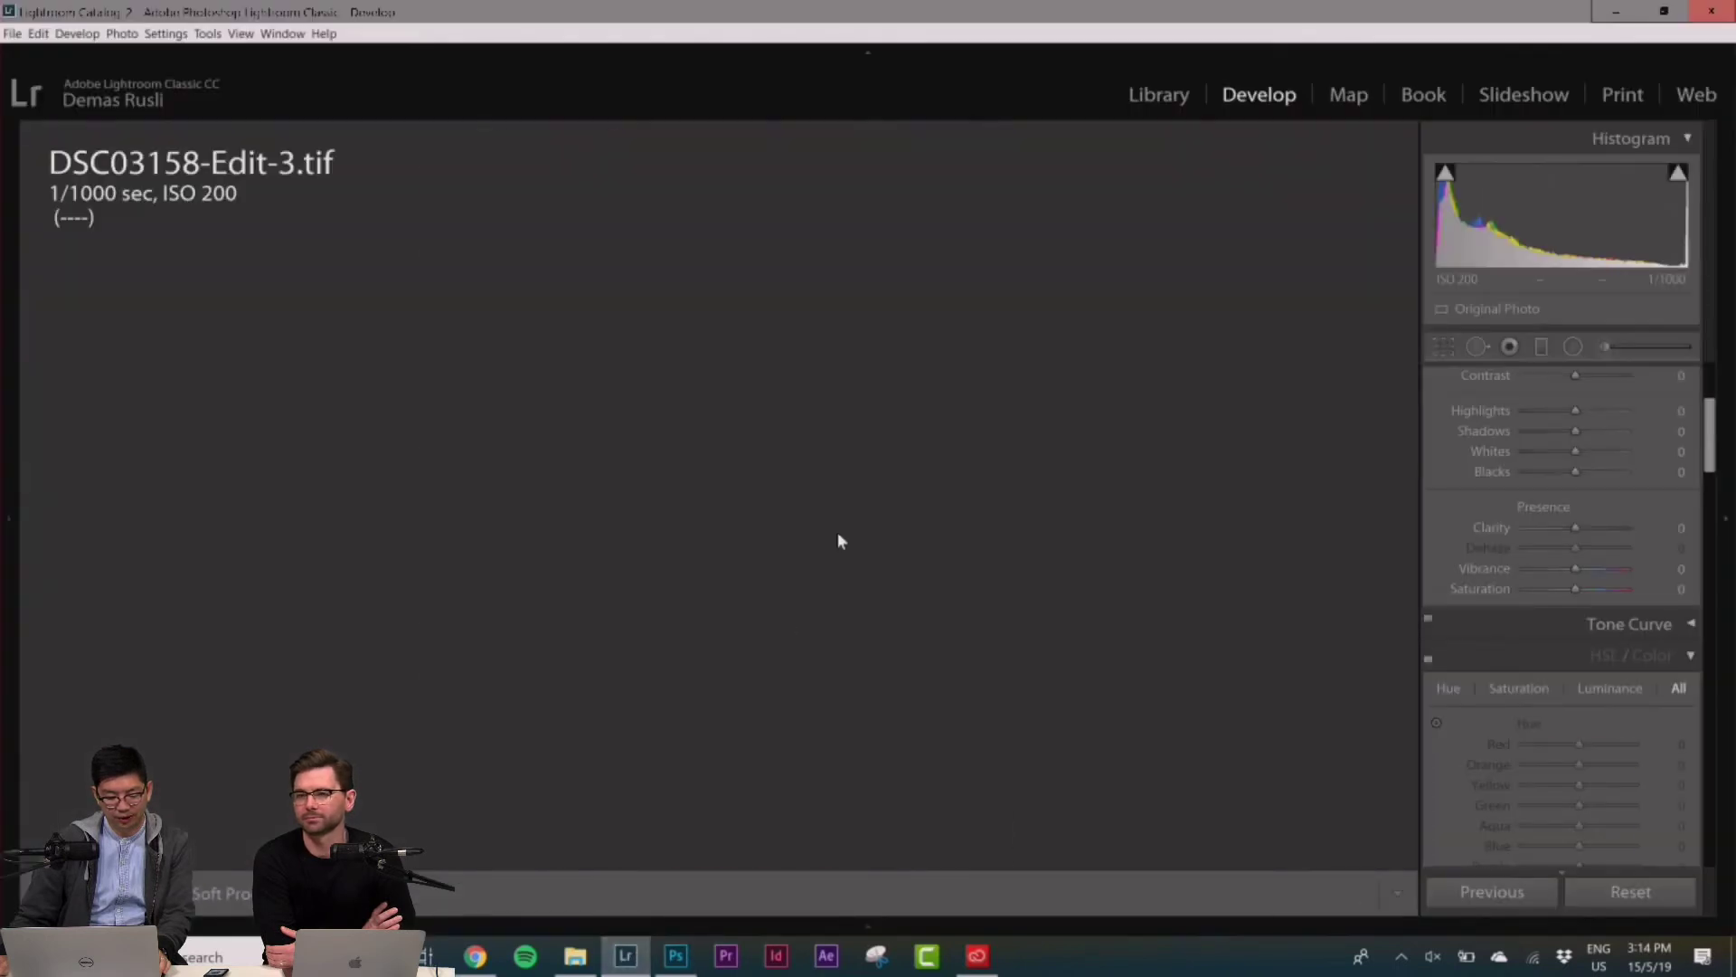
# Apply a Highlight Priority post-crop vignette to the skyscraper image with amount -27, midpoint 23, roundness +100 and feather 100
pyautogui.scroll(-6, 1494, 632)
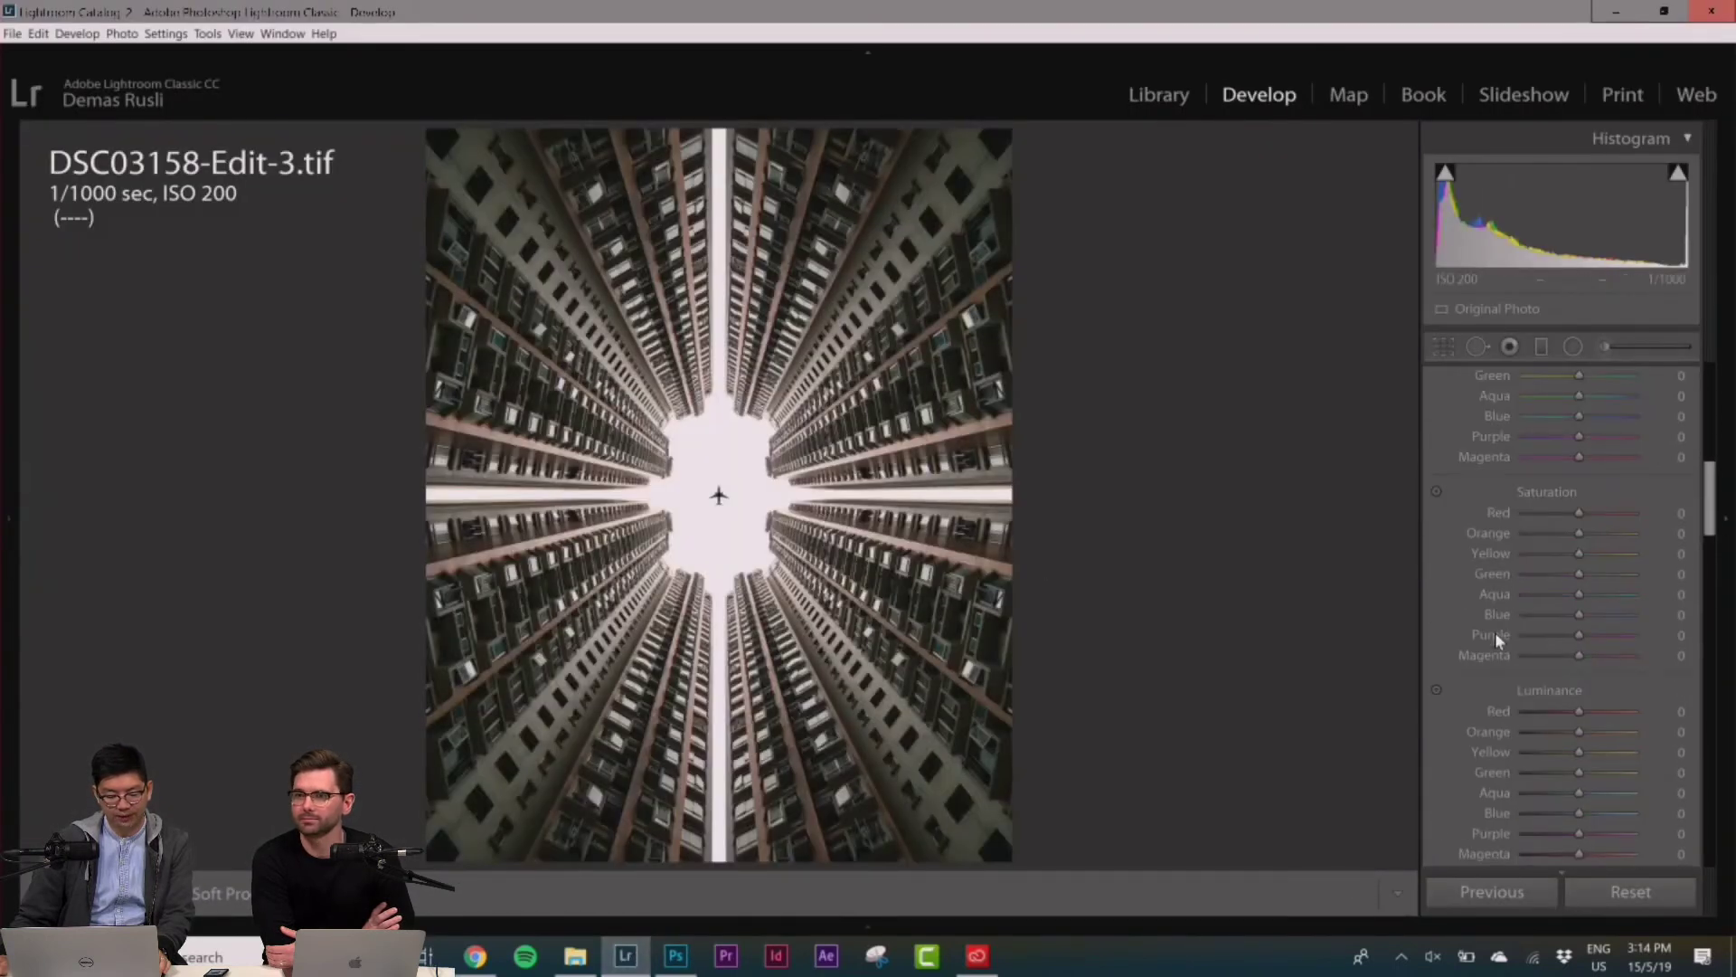
pyautogui.scroll(-2, 1494, 632)
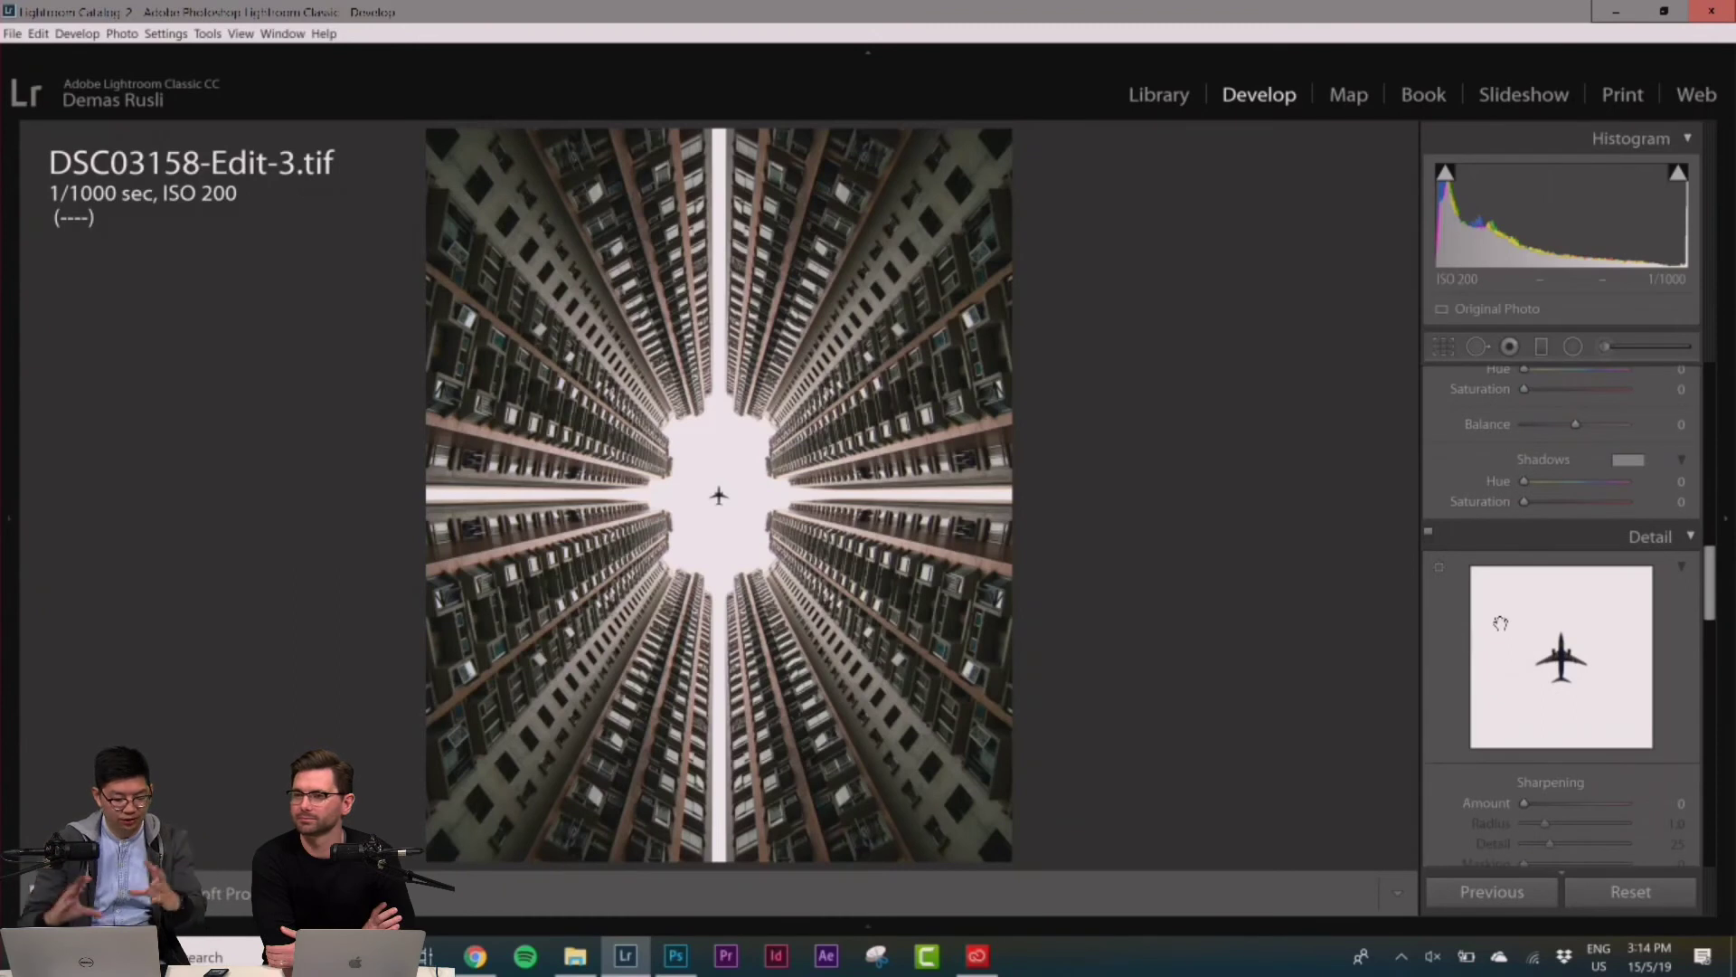
pyautogui.scroll(-8, 1501, 628)
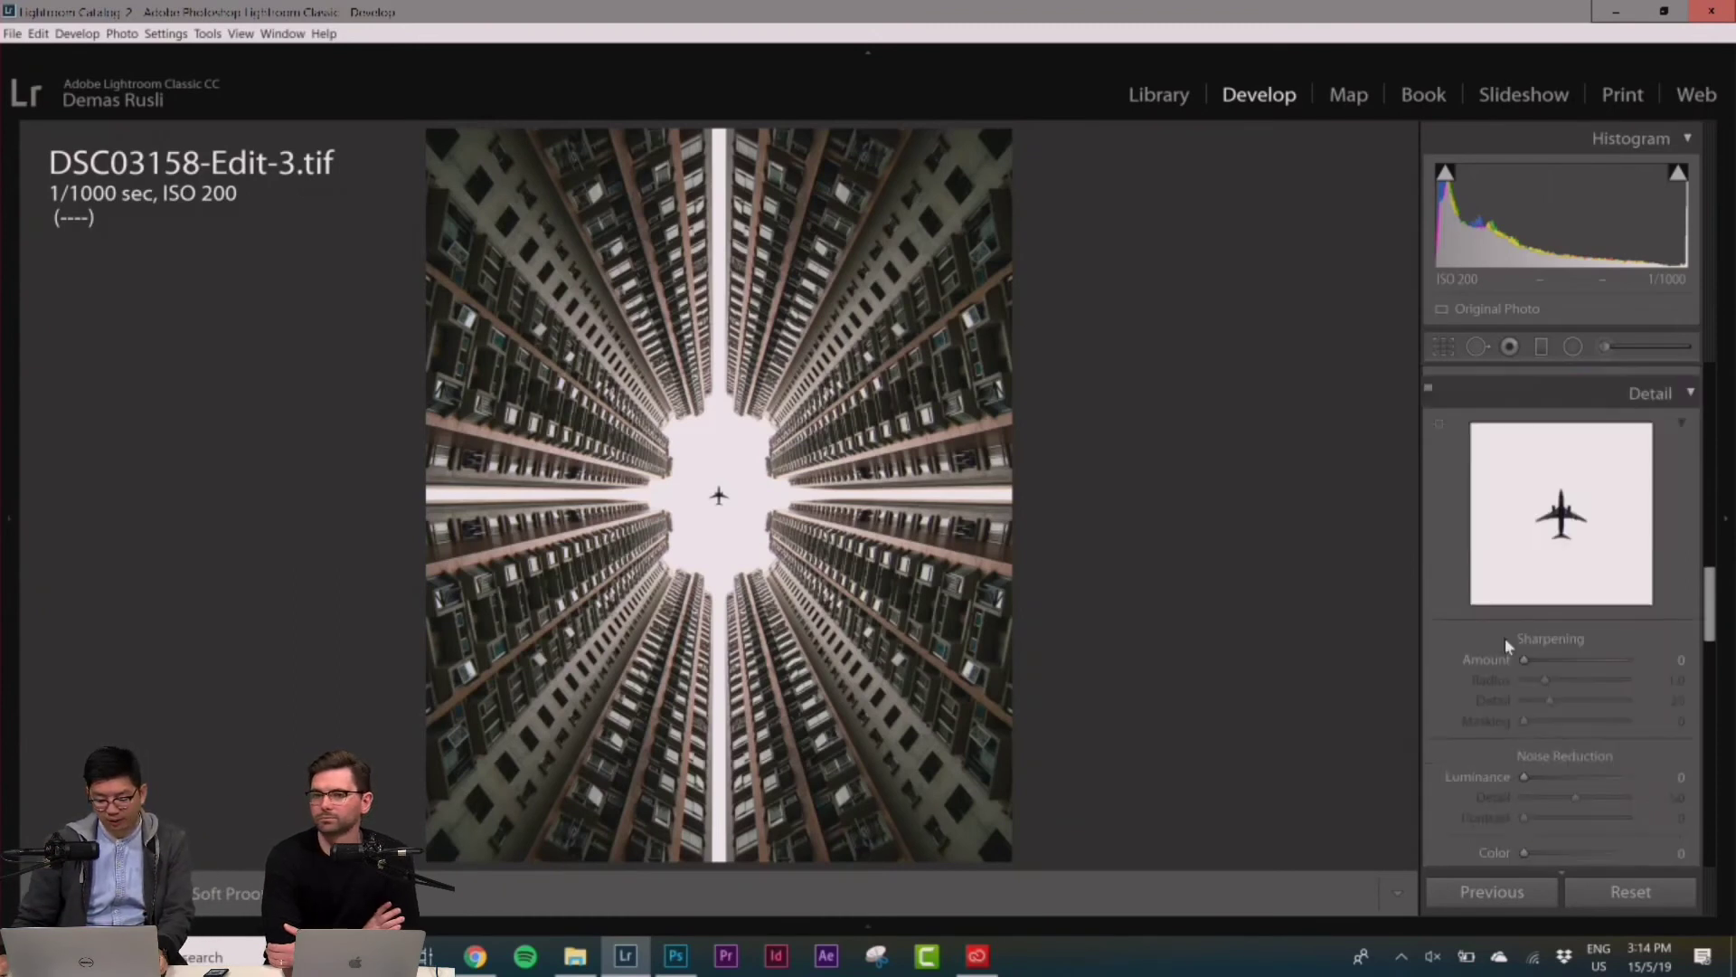
pyautogui.scroll(-5, 1499, 633)
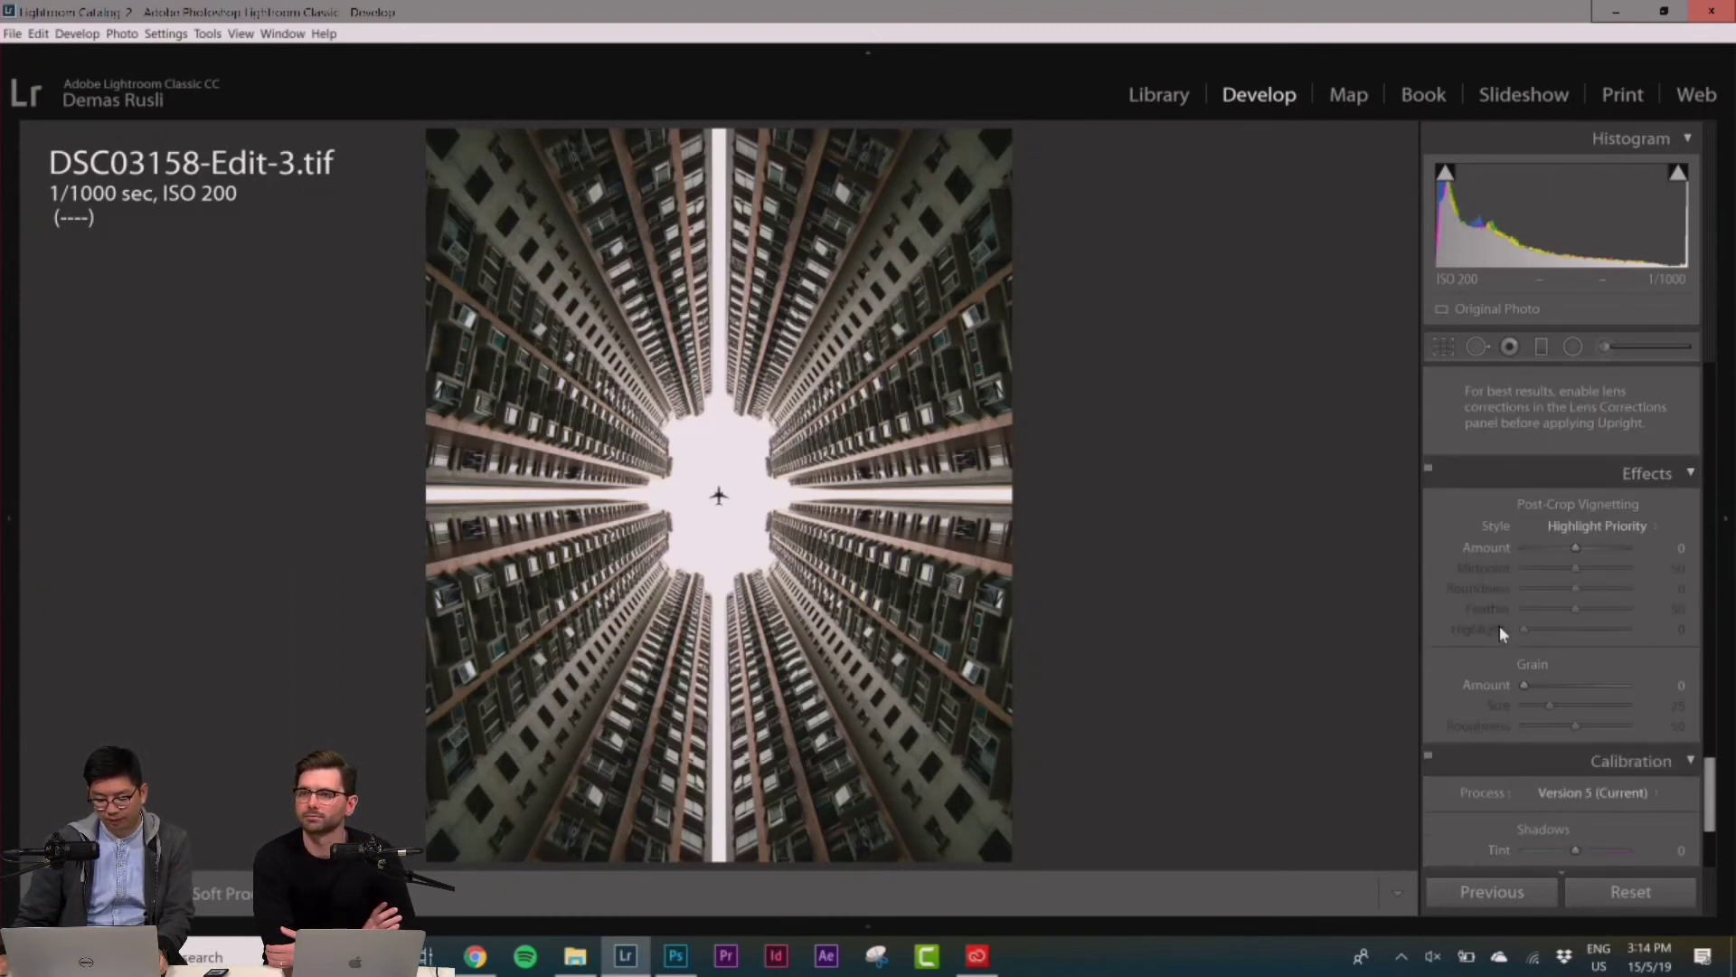
pyautogui.moveTo(1561, 546); pyautogui.dragTo(1552, 545)
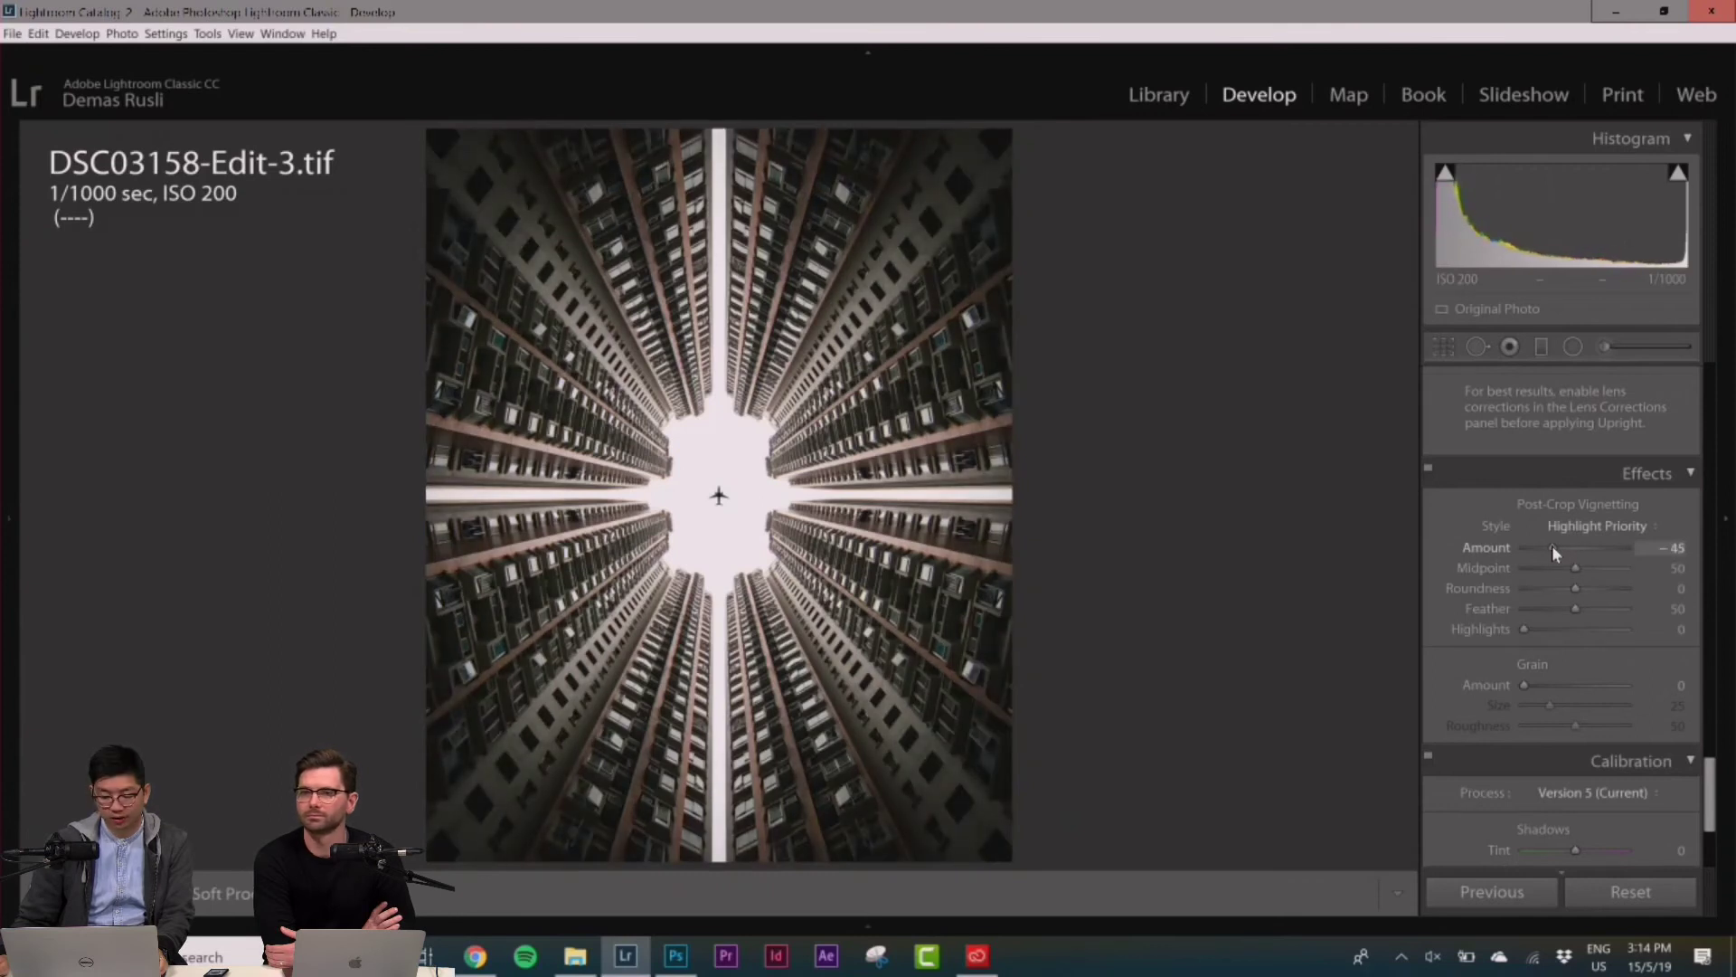
pyautogui.moveTo(1575, 610); pyautogui.dragTo(1561, 548)
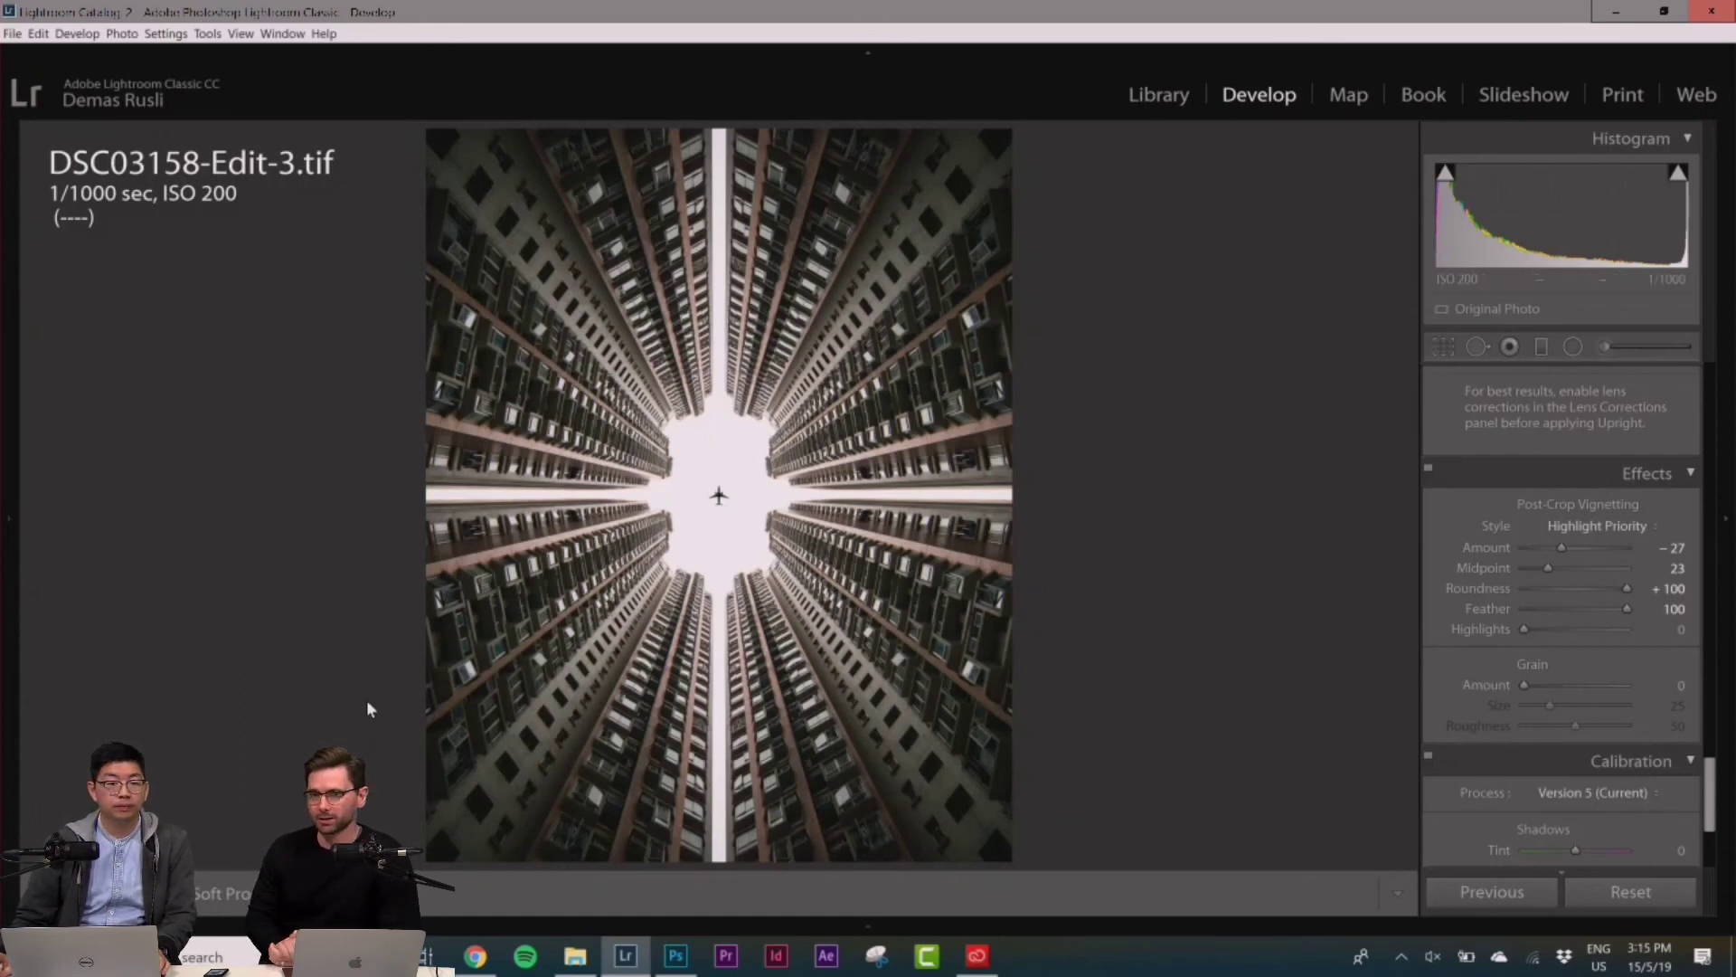
# Switch to Chrome and review the Adobe Live Creative Challenge entry form, from its photo upload to the submission fields
pyautogui.click(477, 958)
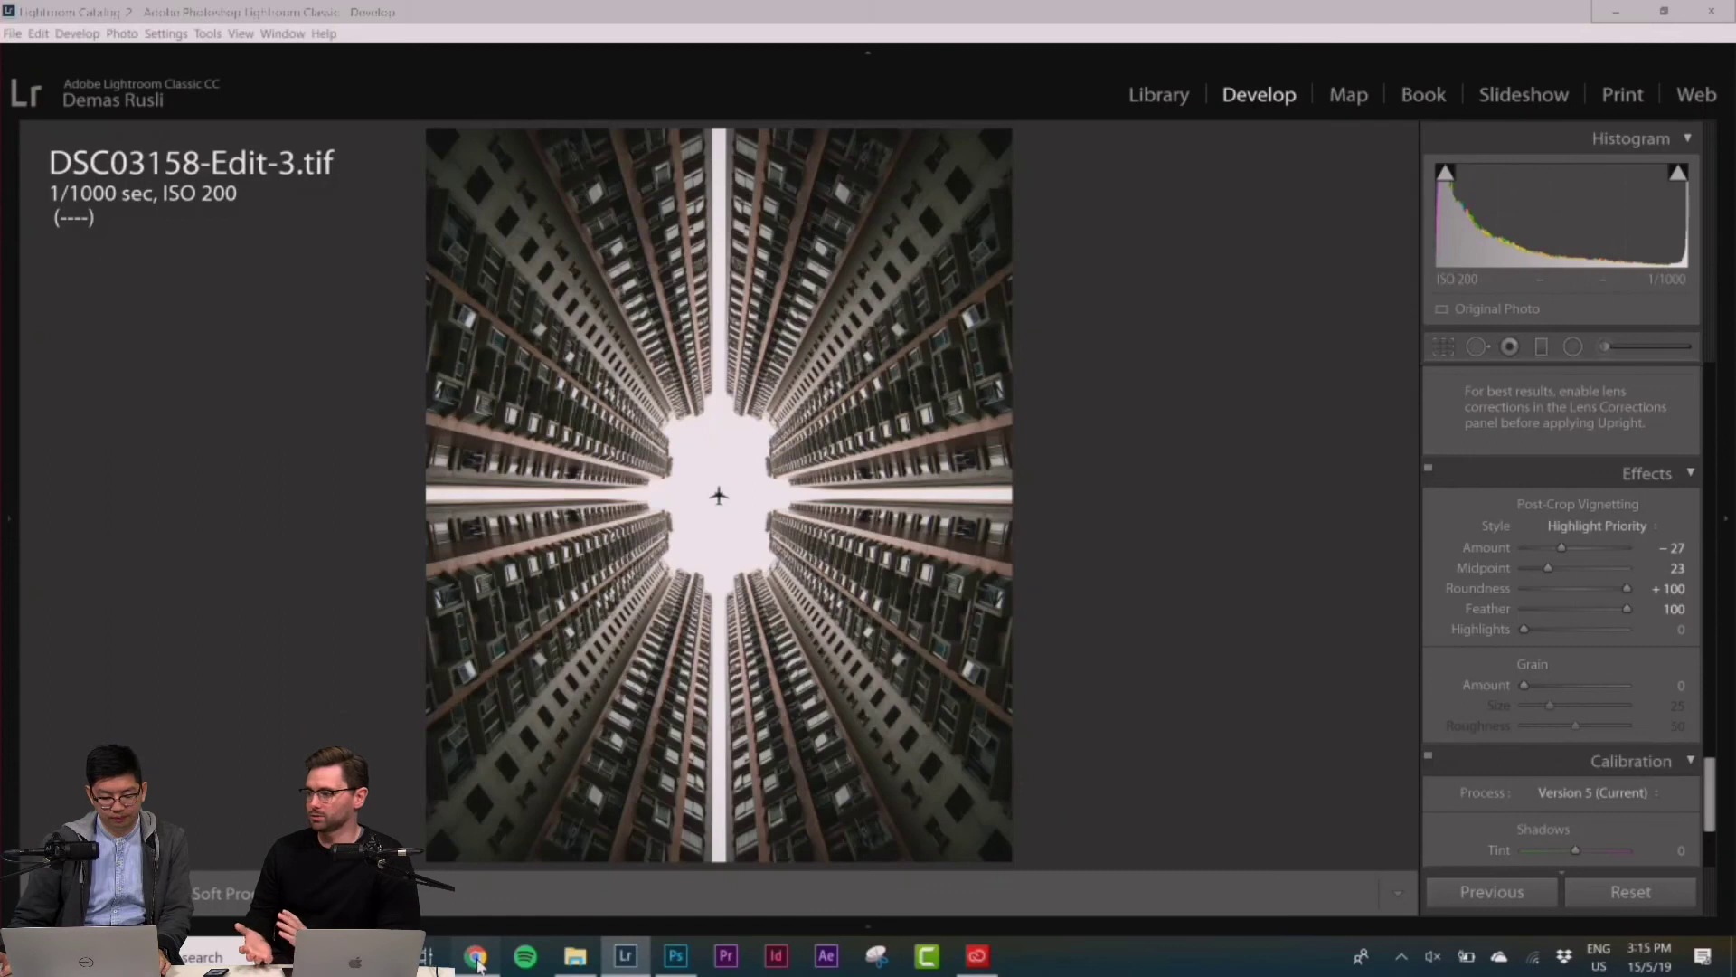
pyautogui.click(355, 16)
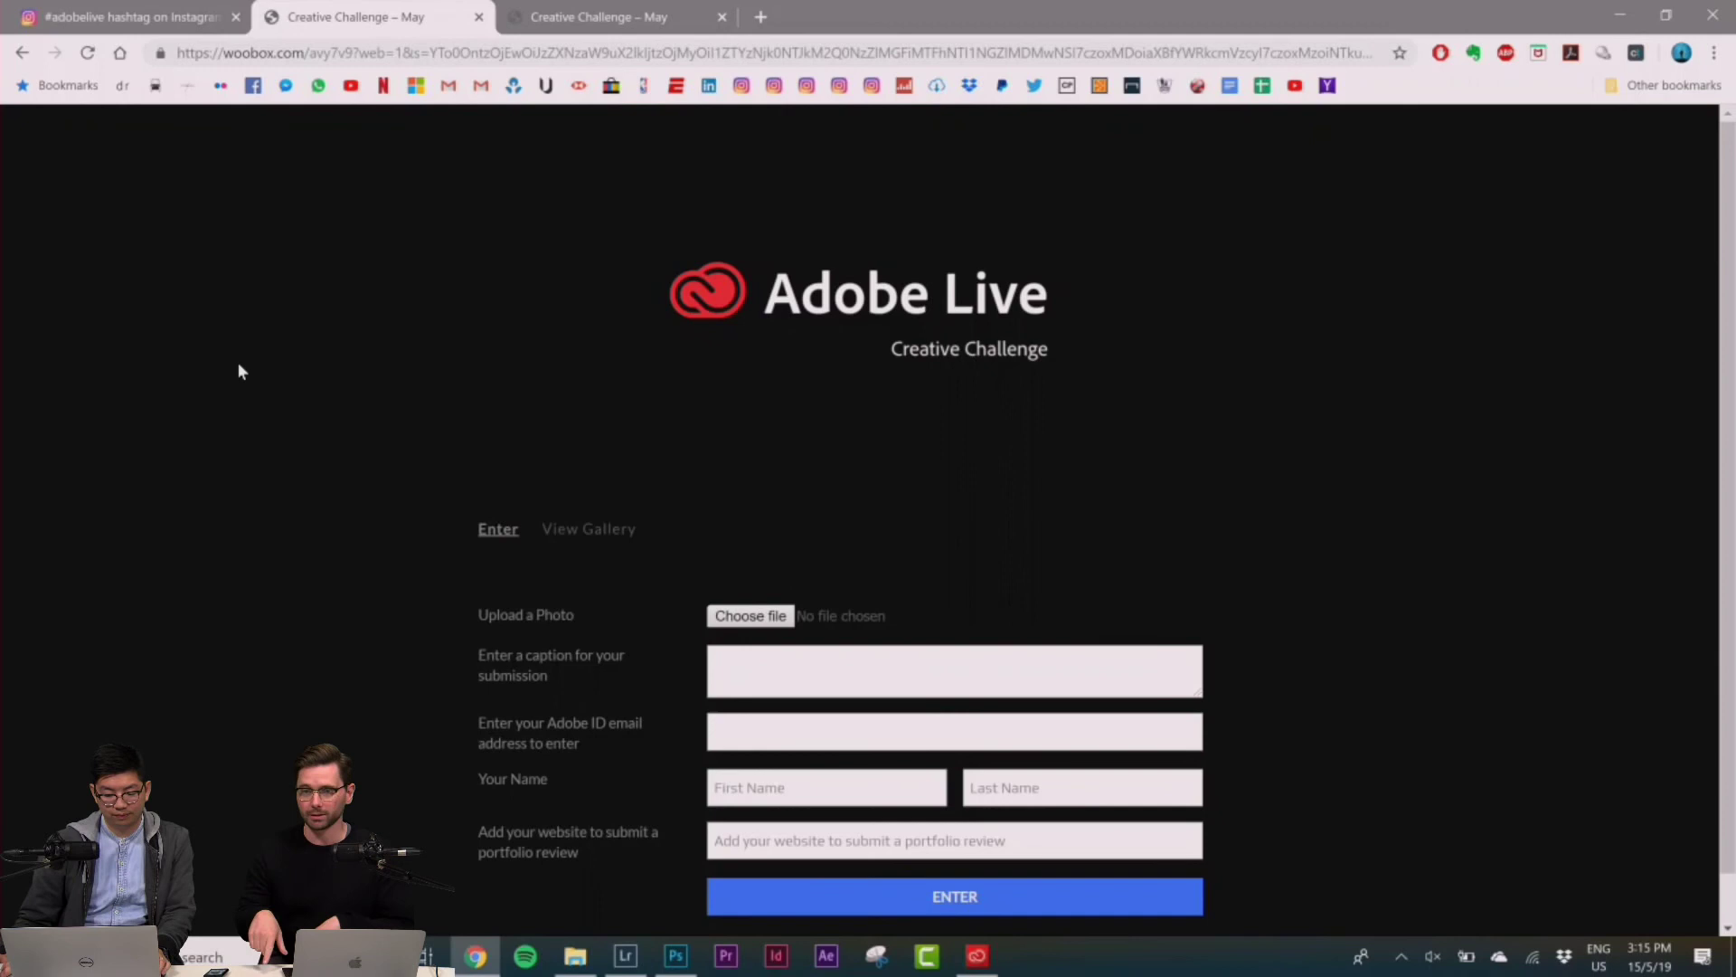
pyautogui.scroll(-1, 238, 371)
pyautogui.scroll(1, 240, 371)
pyautogui.scroll(-1, 241, 370)
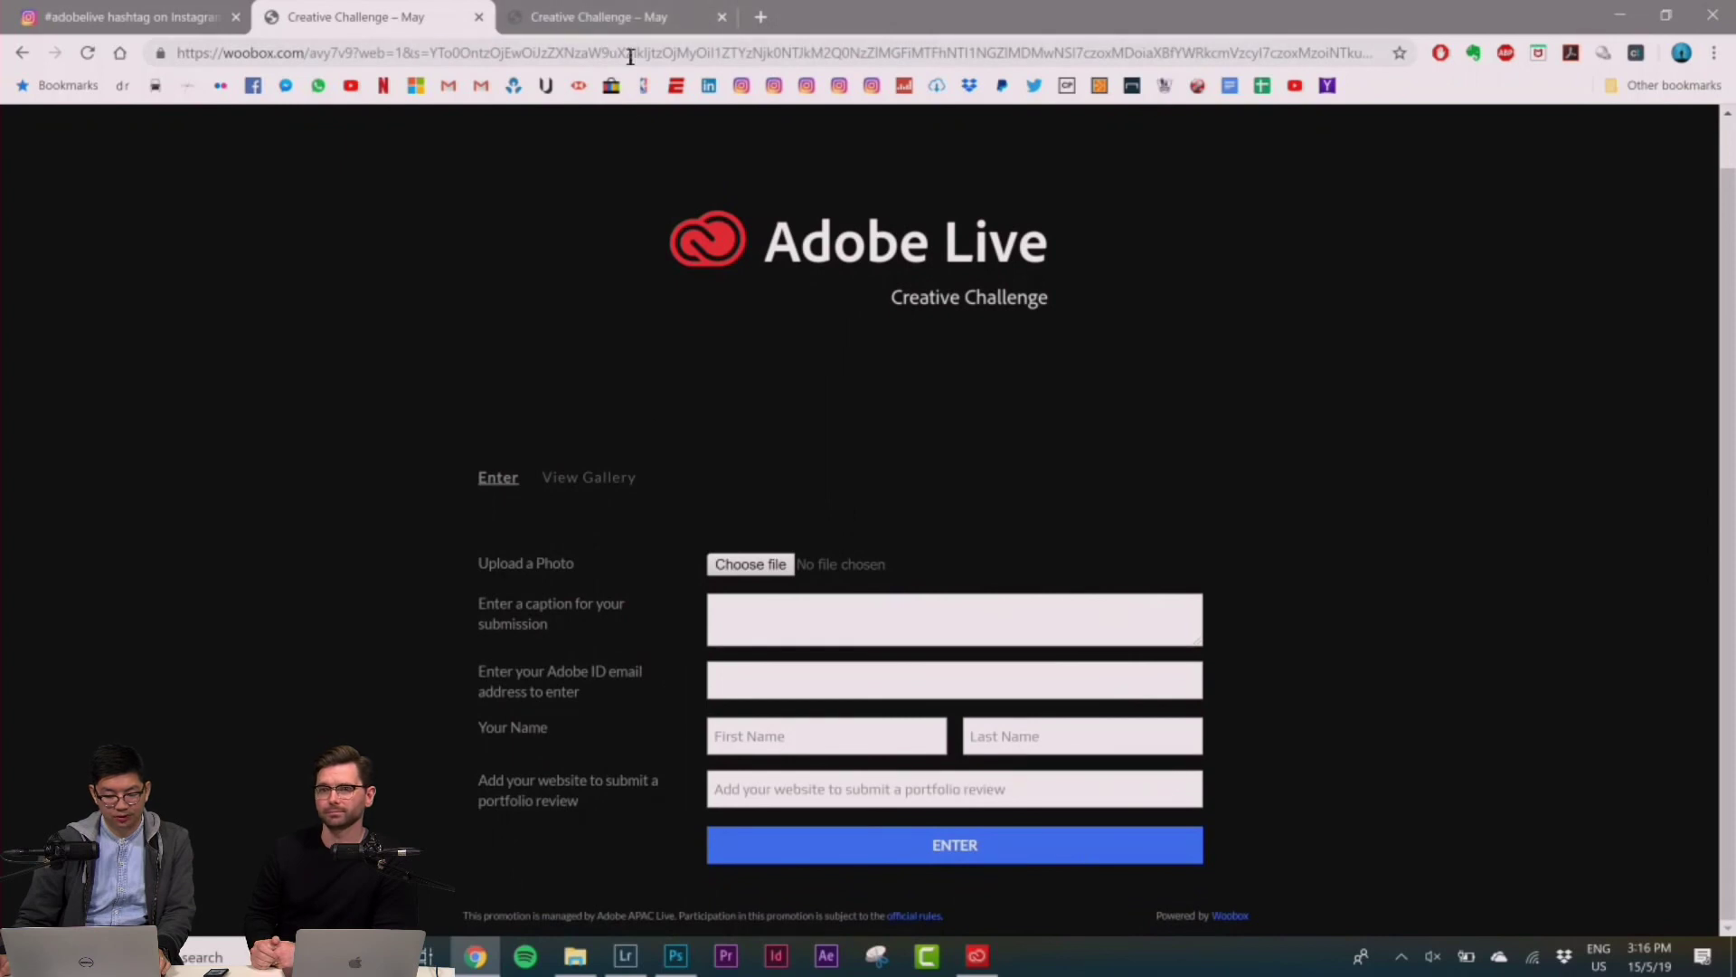
# Browse the submitted images throughout the Creative Challenge gallery
pyautogui.click(620, 27)
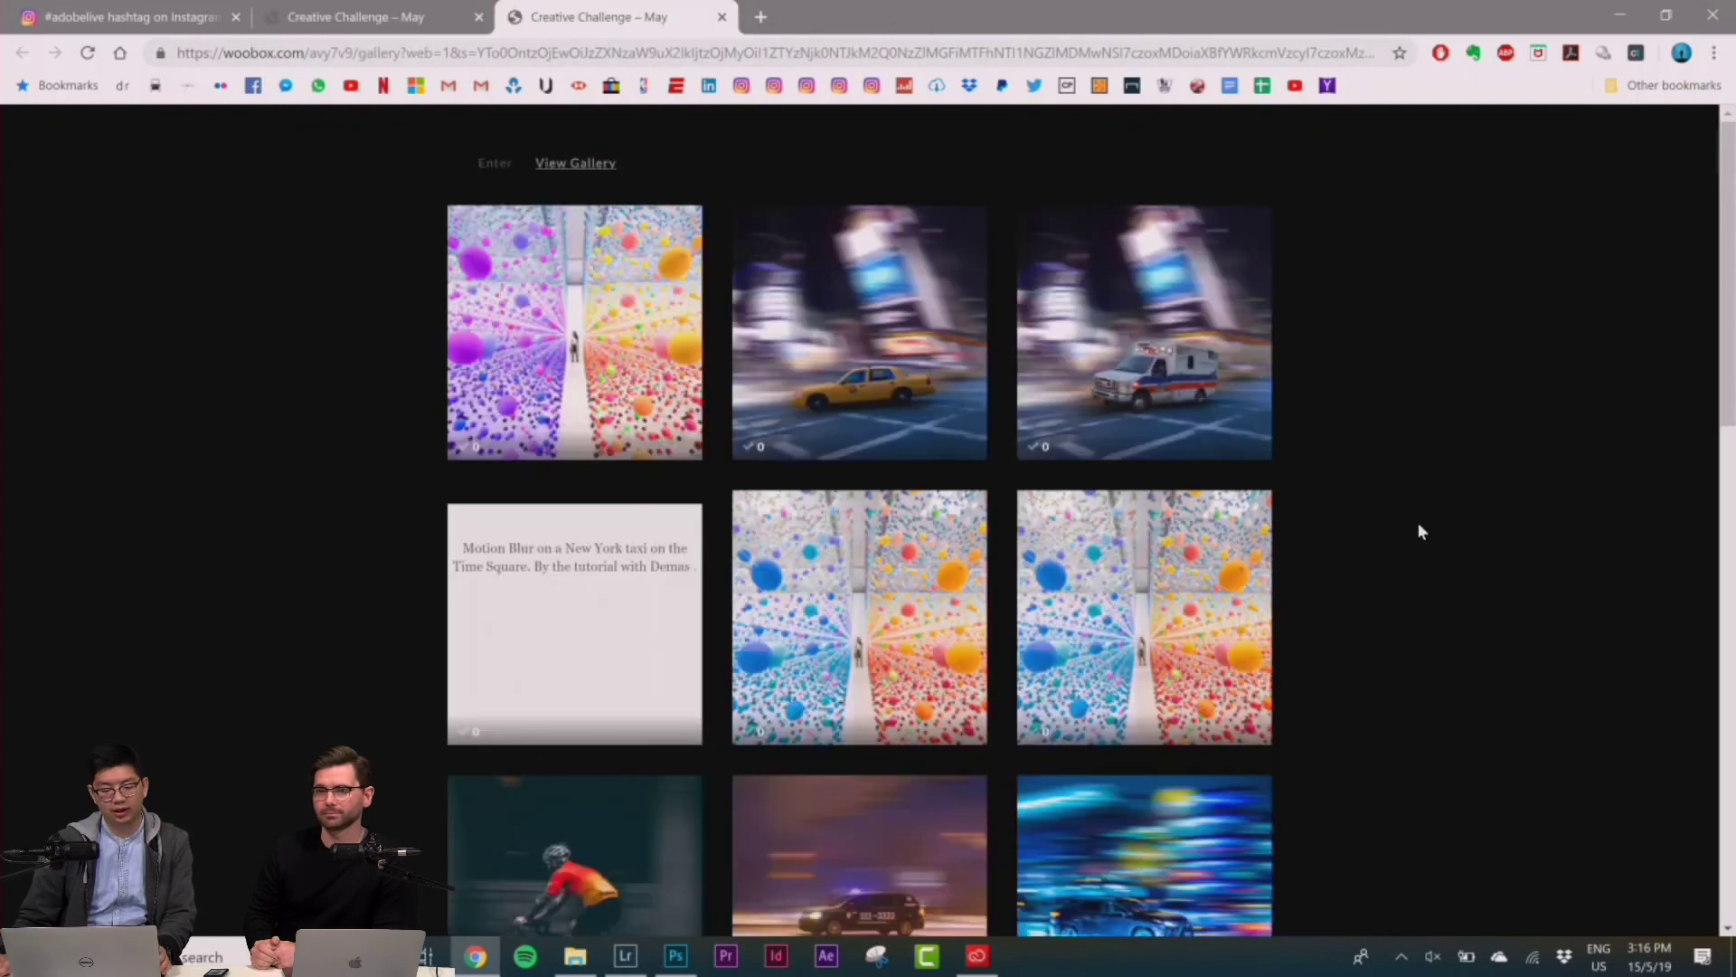
pyautogui.scroll(-2, 1418, 525)
pyautogui.scroll(-15, 1418, 526)
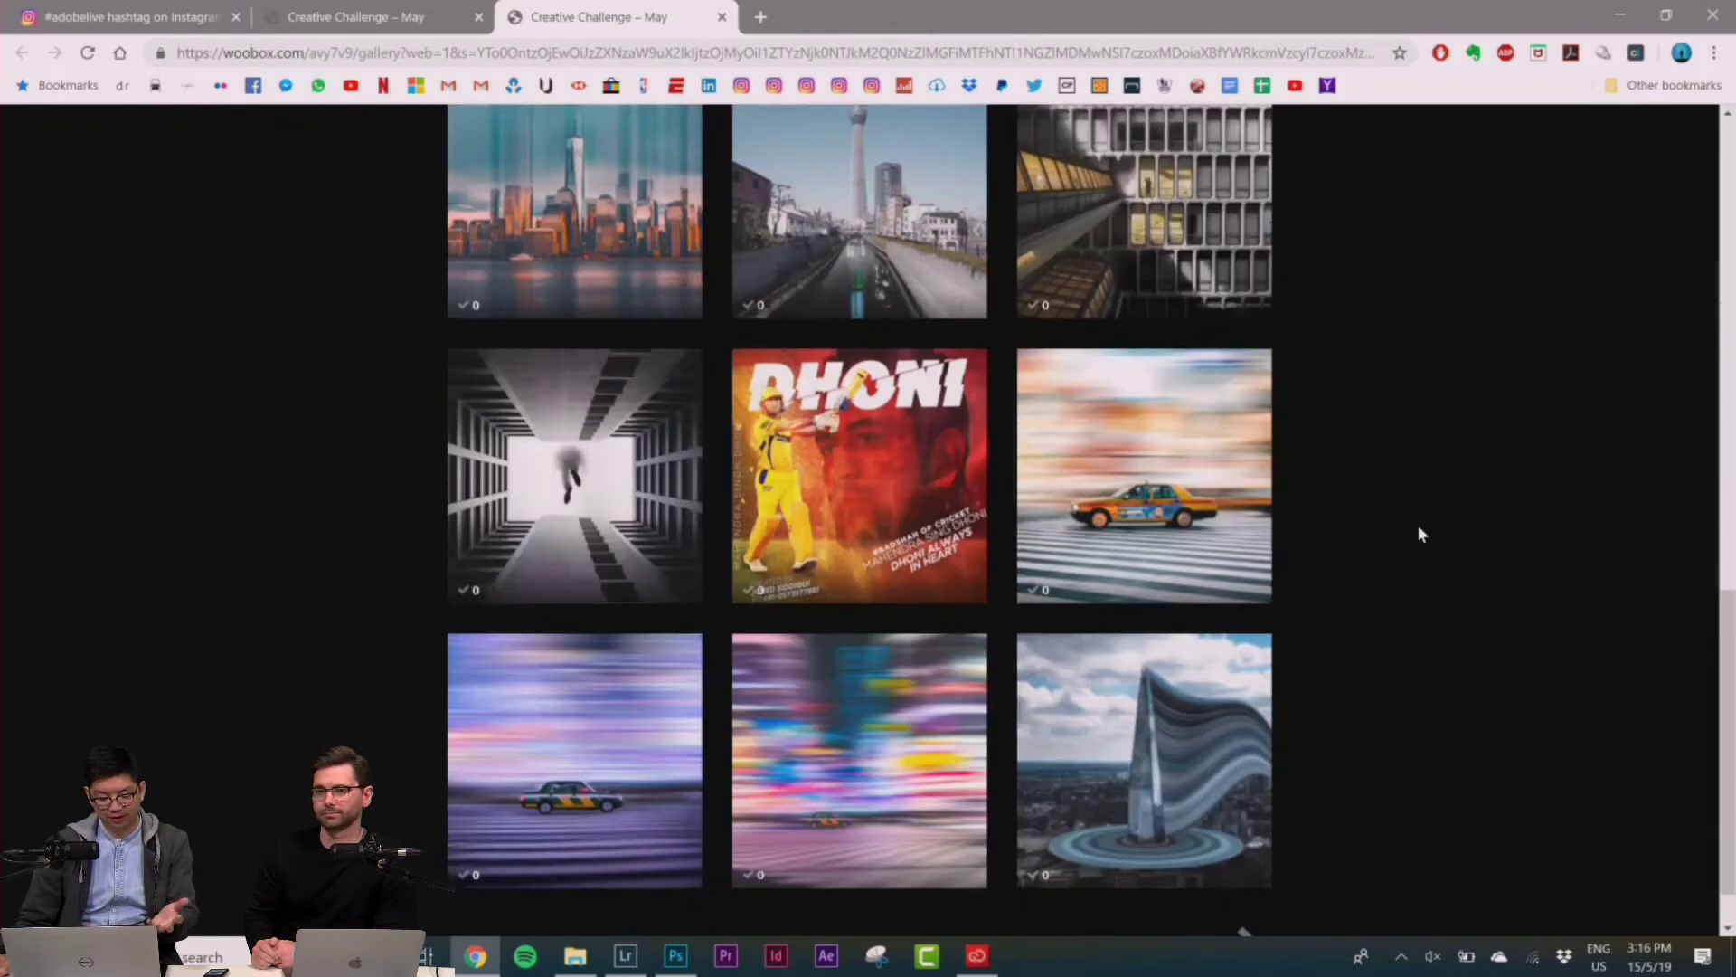
pyautogui.scroll(5, 1392, 578)
pyautogui.scroll(1, 1365, 623)
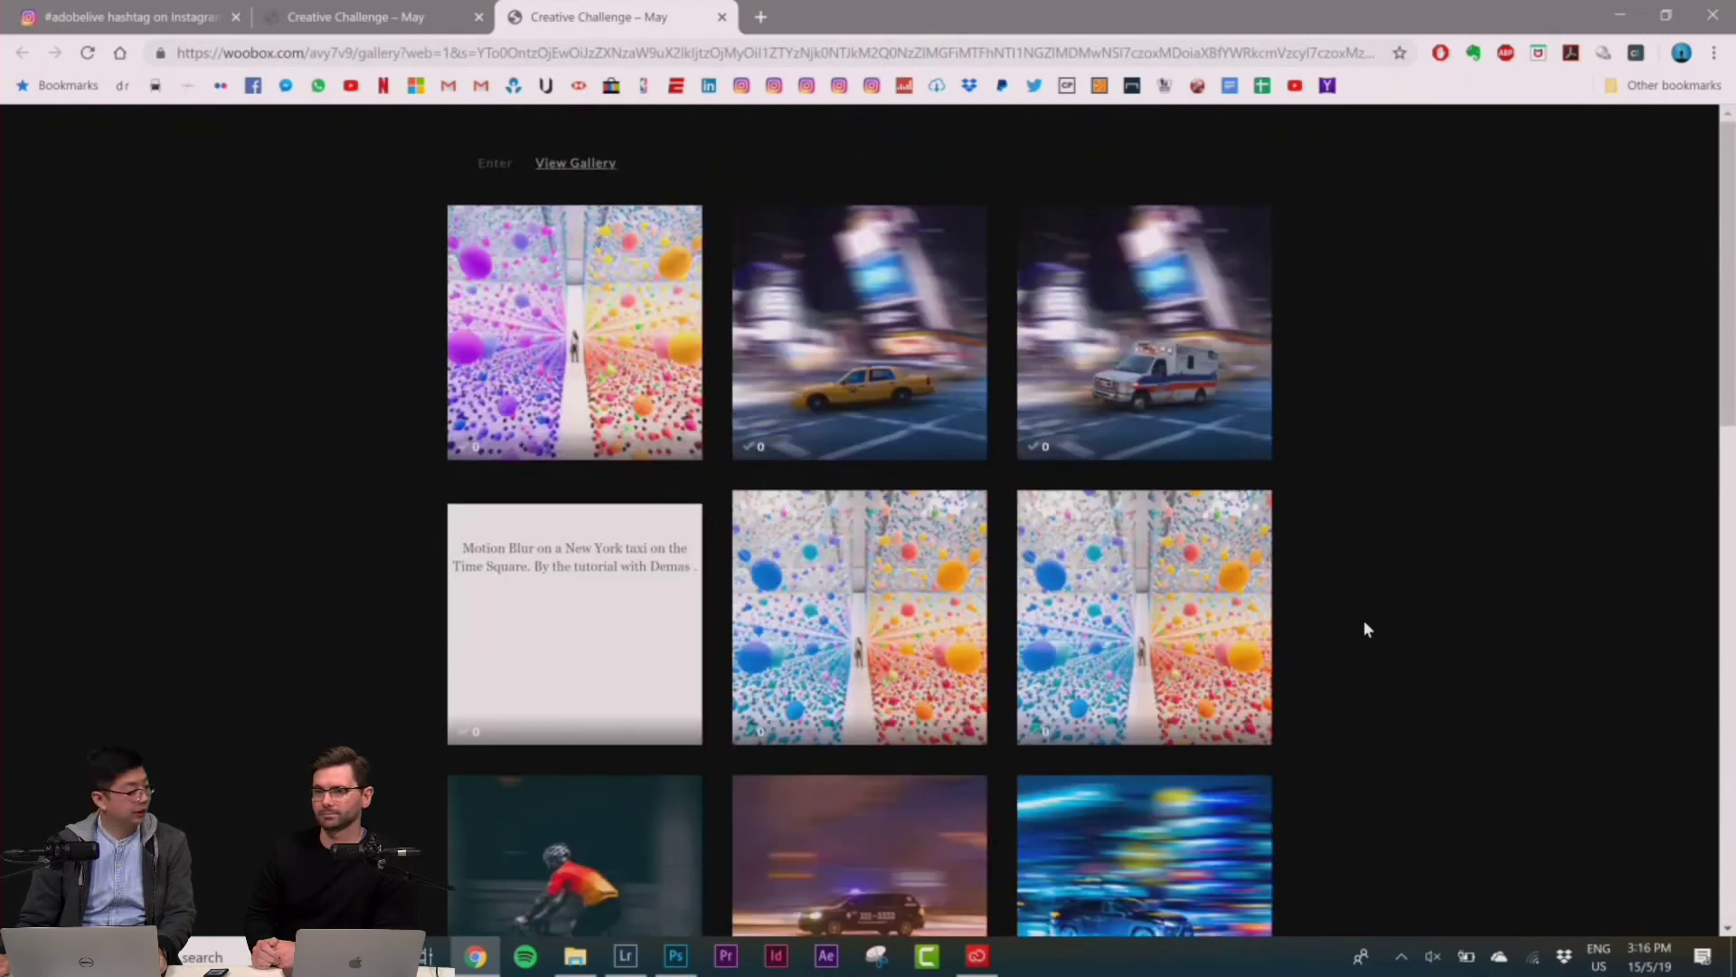
pyautogui.scroll(-10, 1364, 618)
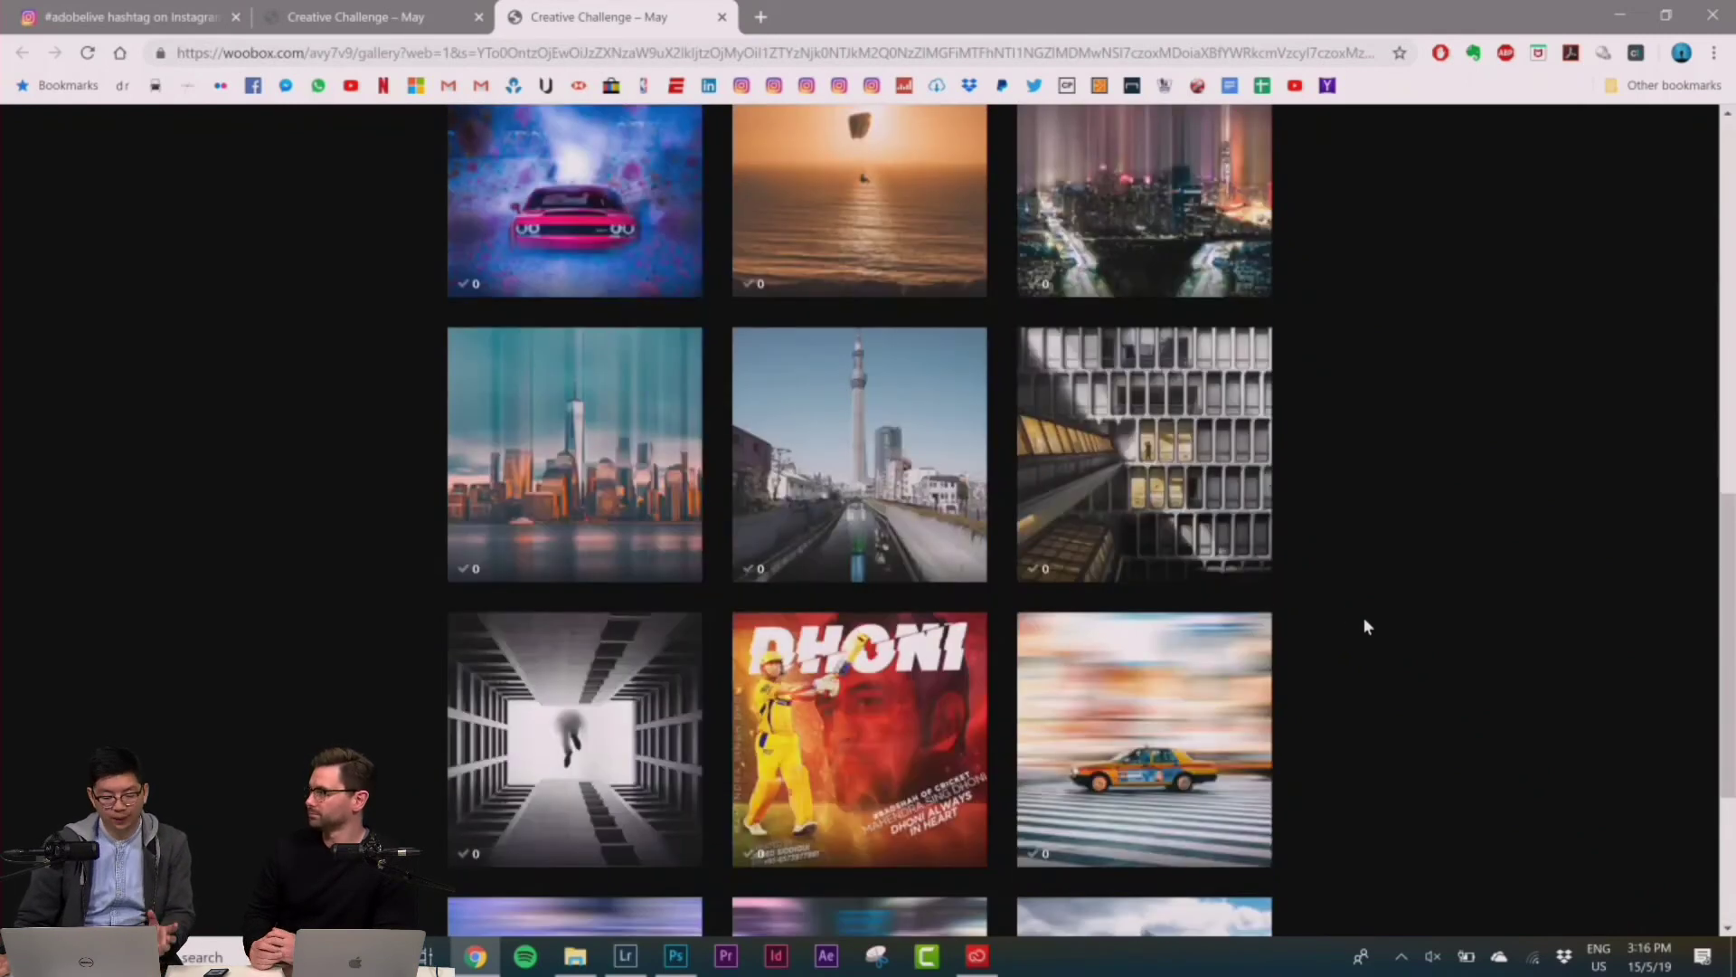
pyautogui.scroll(8, 1361, 617)
pyautogui.scroll(3, 1360, 616)
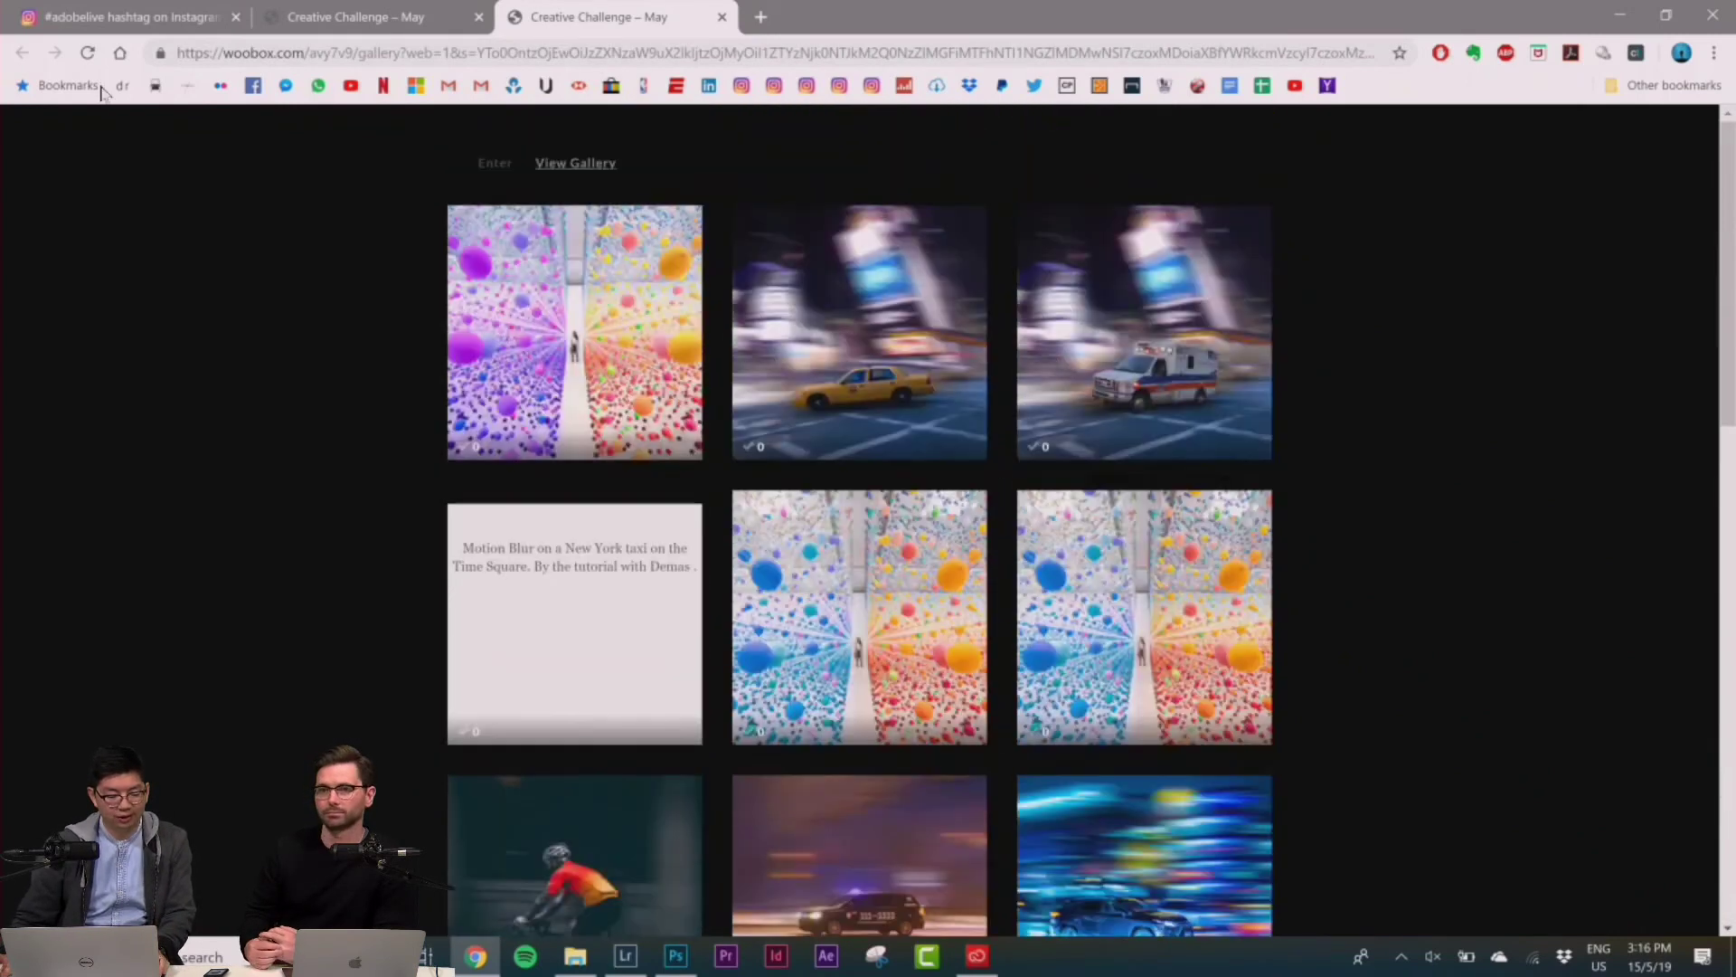
# Examine the top and most recent posts on Instagram's #adobelive hashtag page, including the motion-blur and symmetry images
pyautogui.click(96, 16)
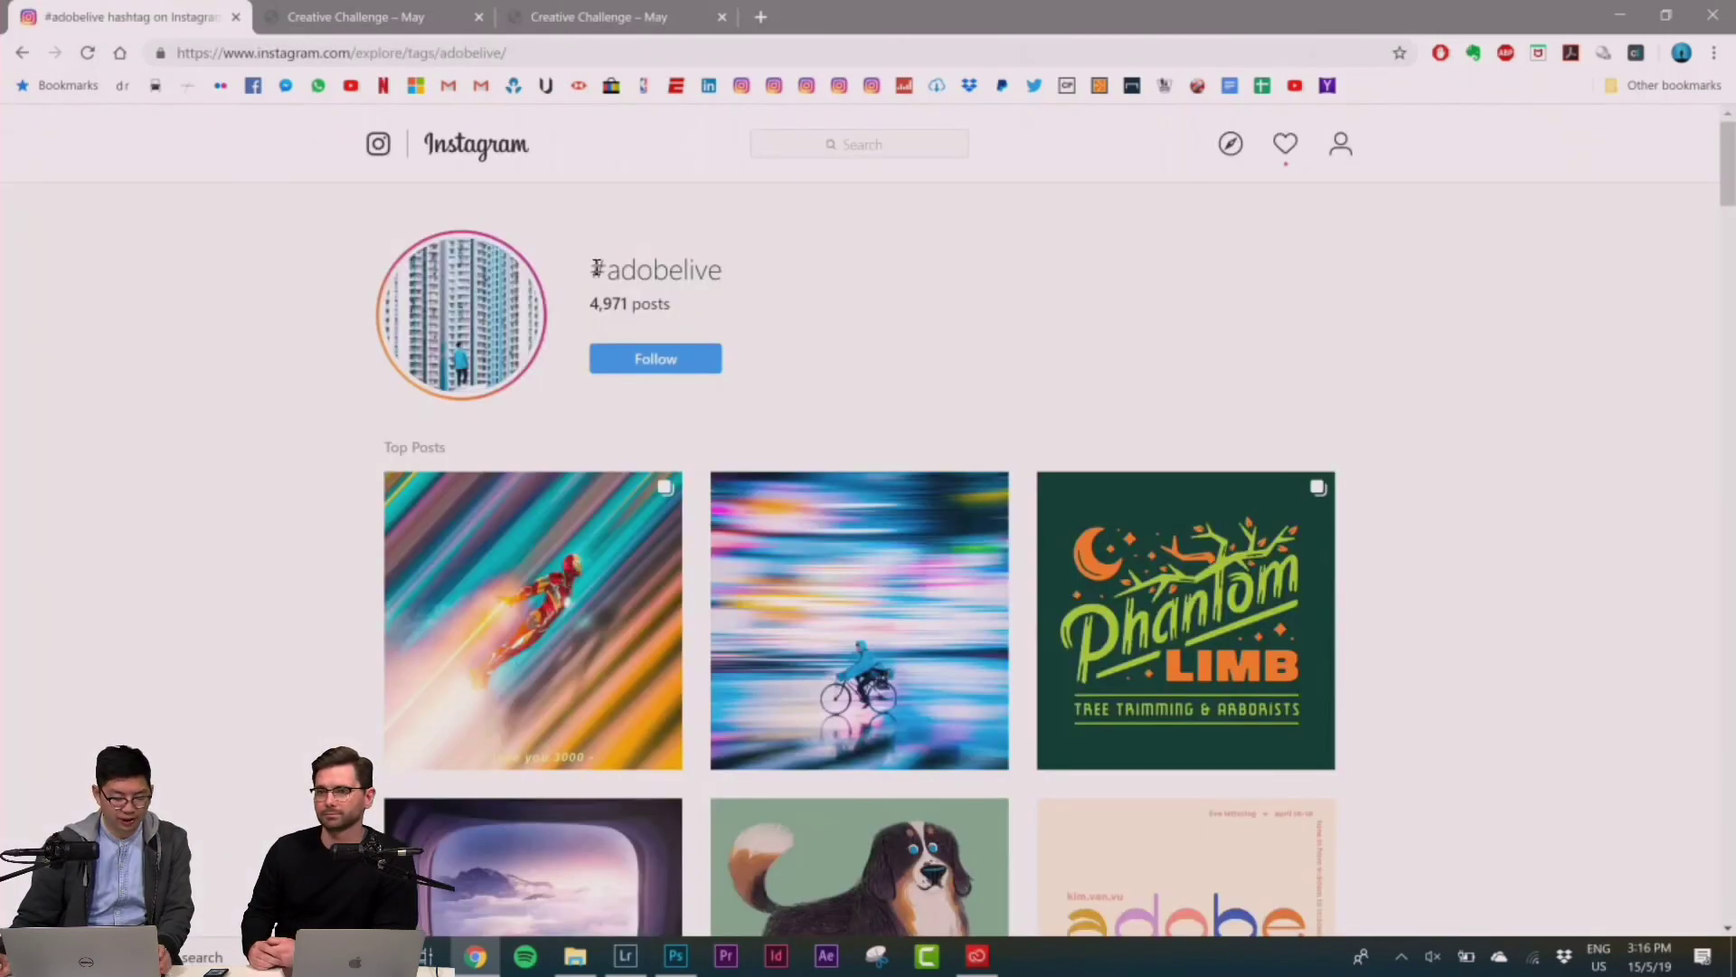
pyautogui.moveTo(596, 267)
pyautogui.mouseDown()
pyautogui.moveTo(728, 270)
pyautogui.moveTo(607, 270)
pyautogui.mouseUp()
pyautogui.moveTo(716, 276); pyautogui.dragTo(598, 277)
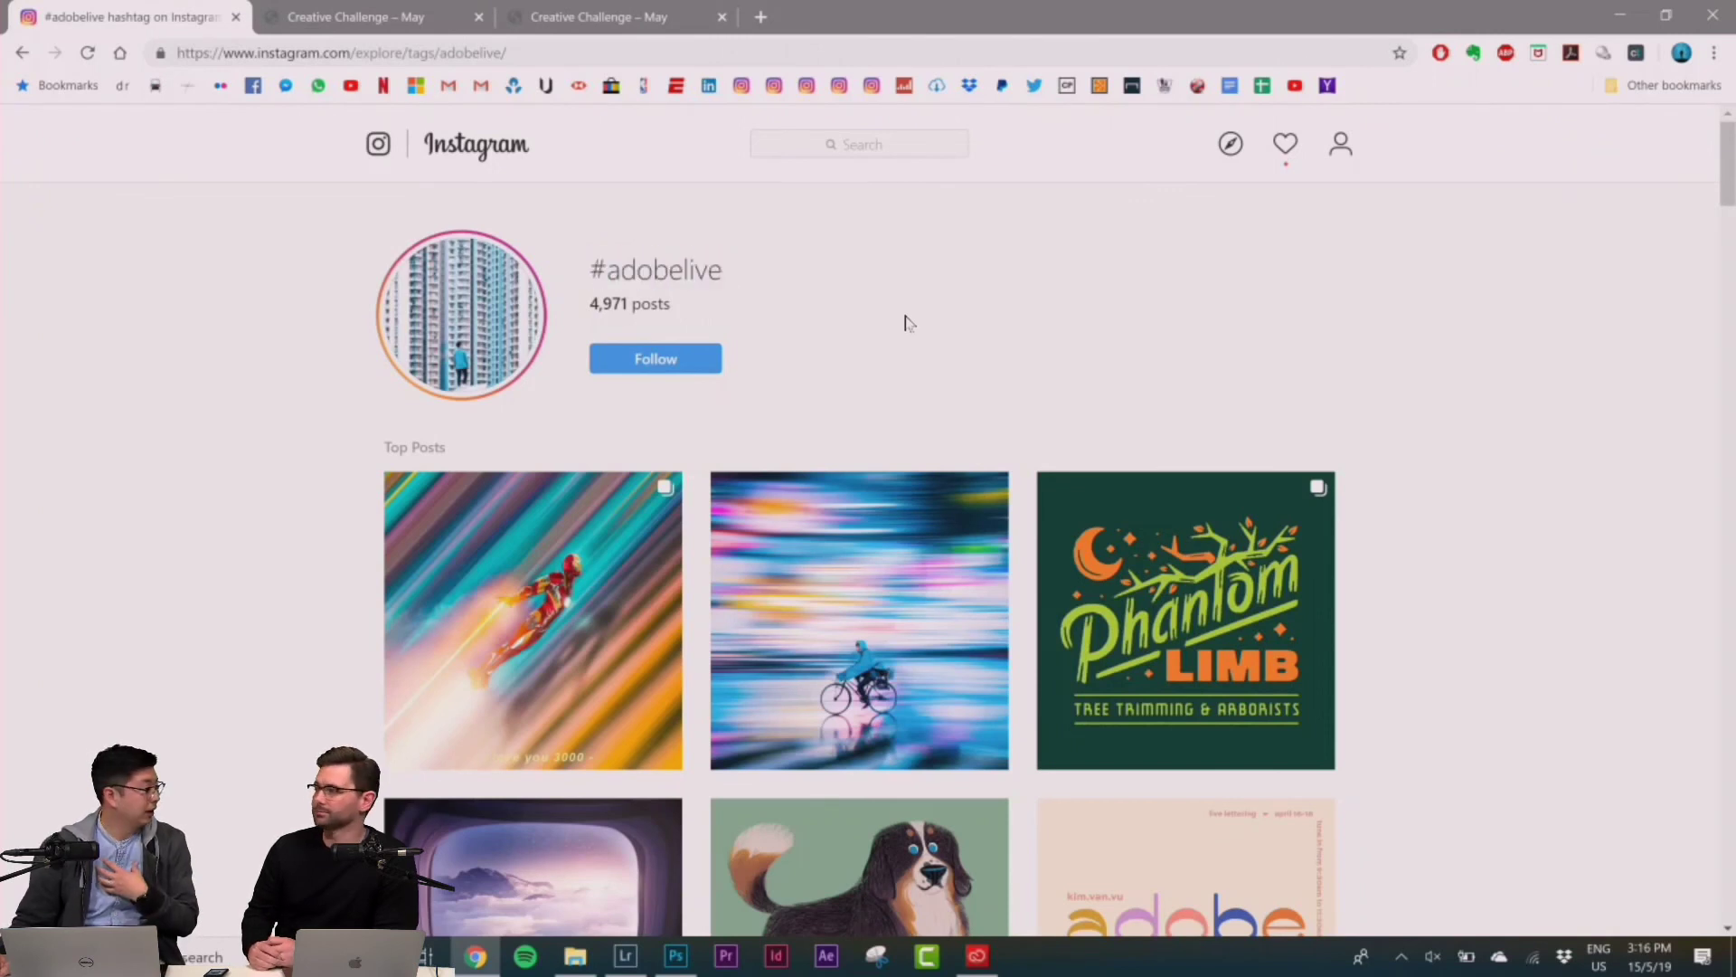
pyautogui.scroll(-3, 1465, 350)
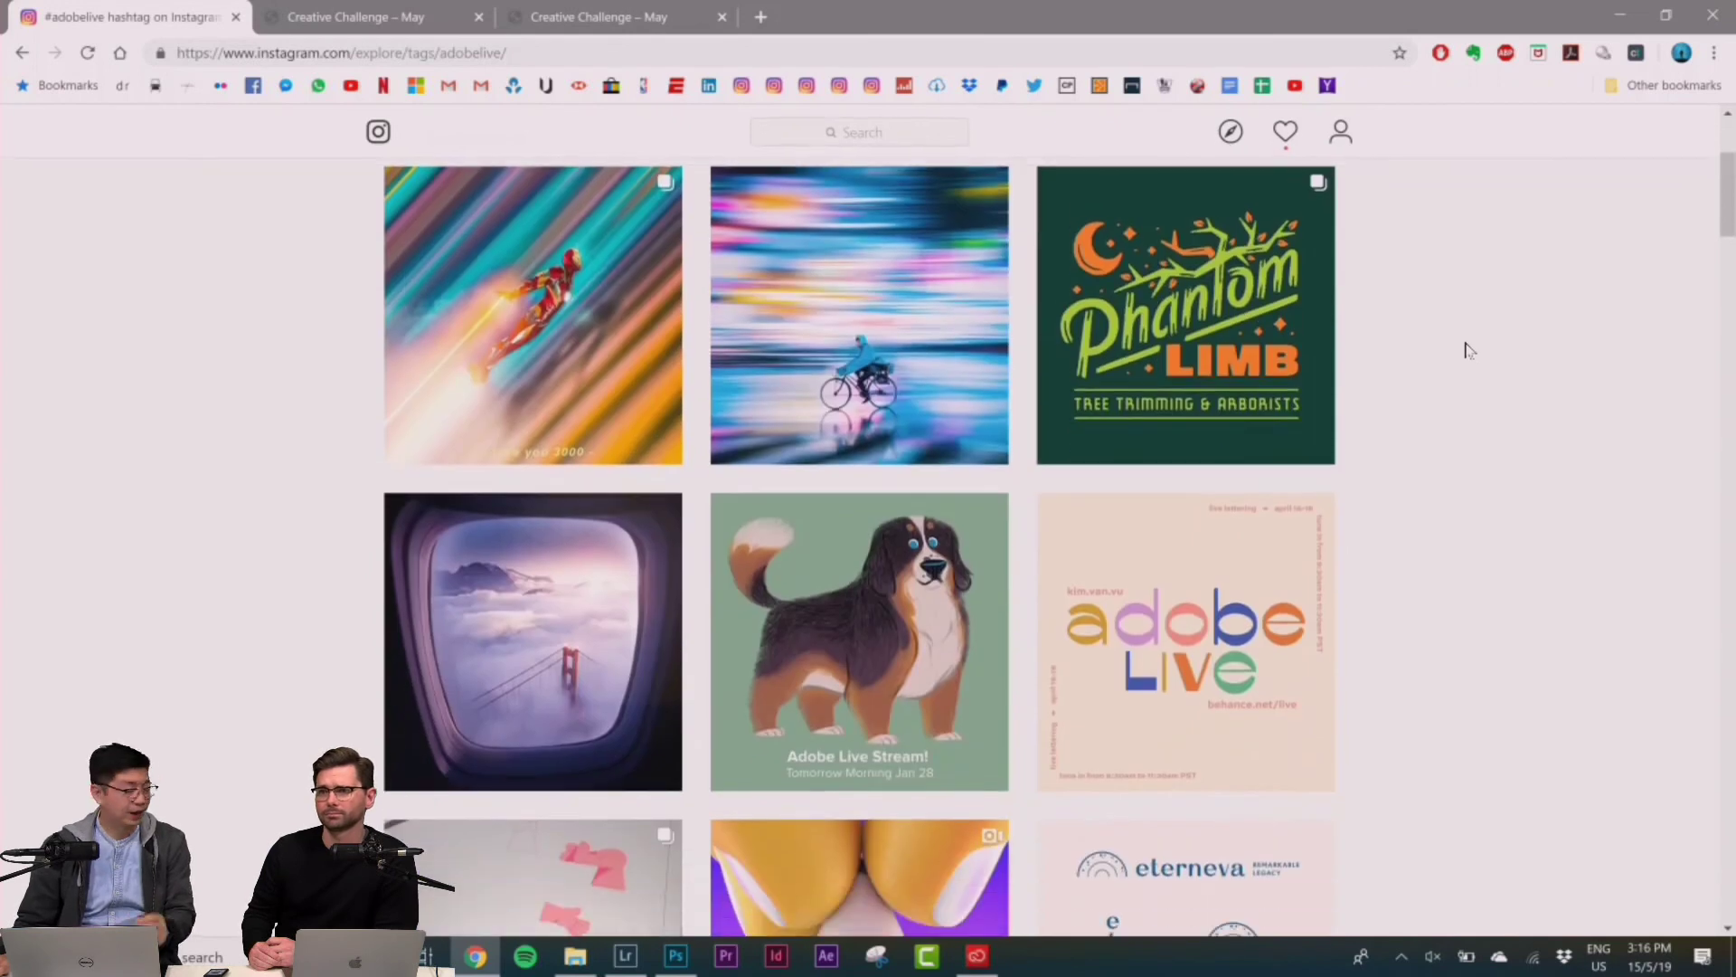
pyautogui.scroll(-10, 1465, 350)
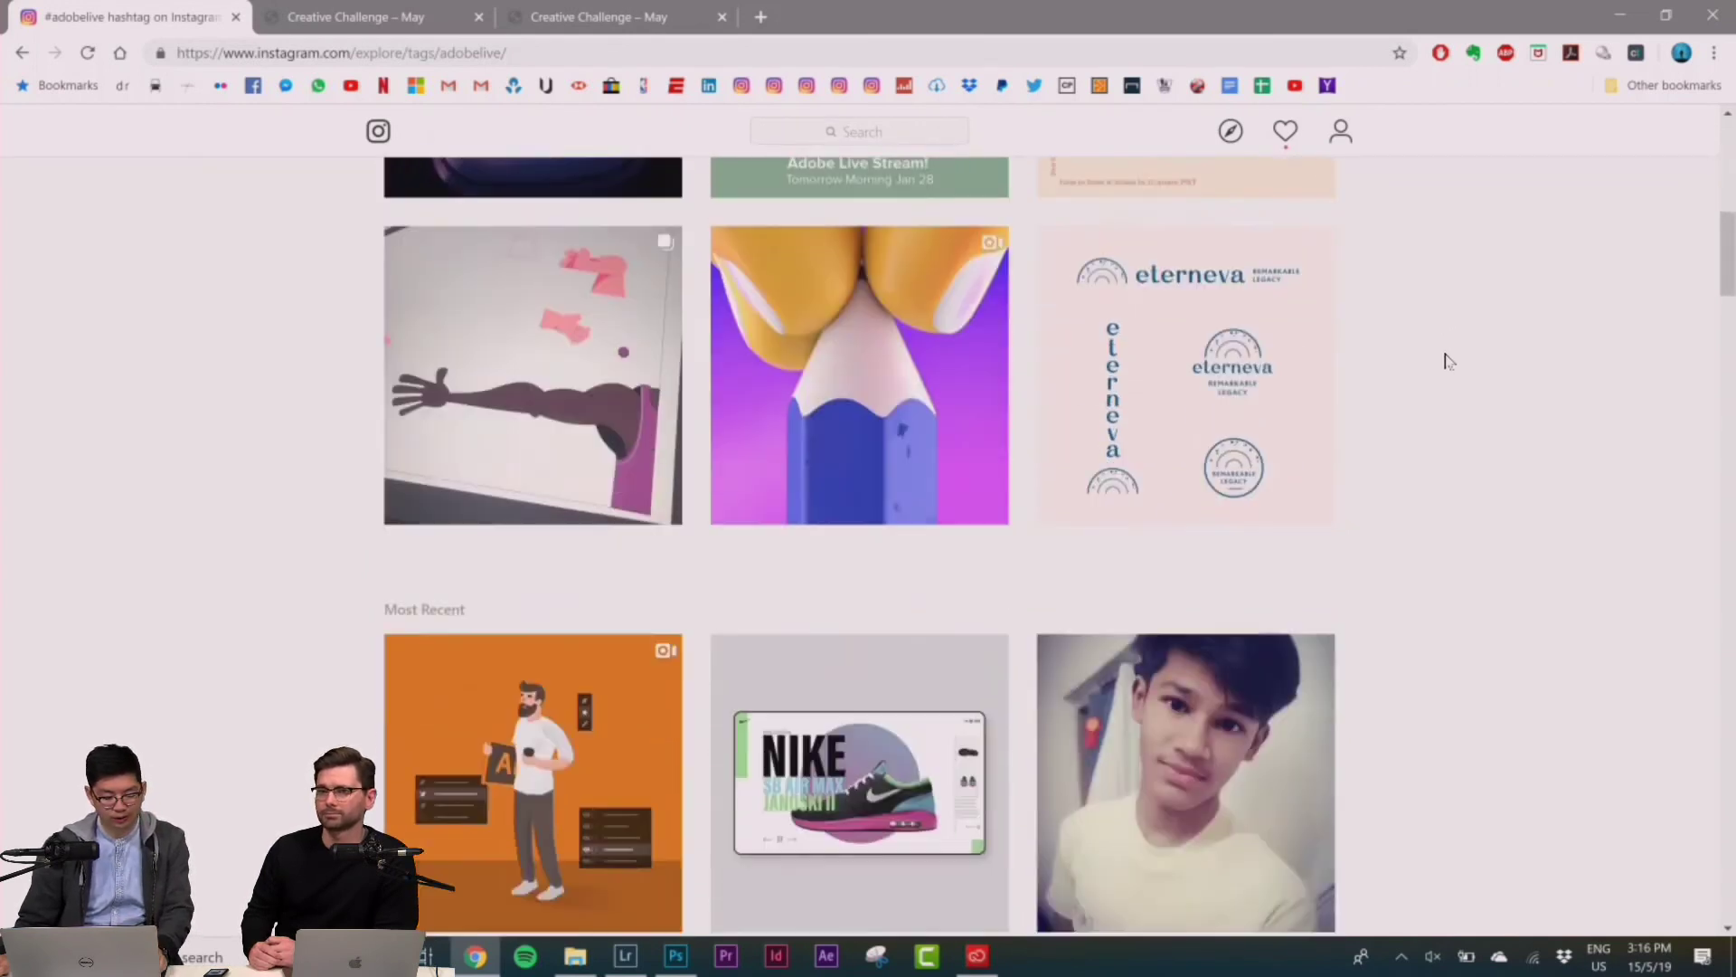
pyautogui.scroll(-5, 1447, 360)
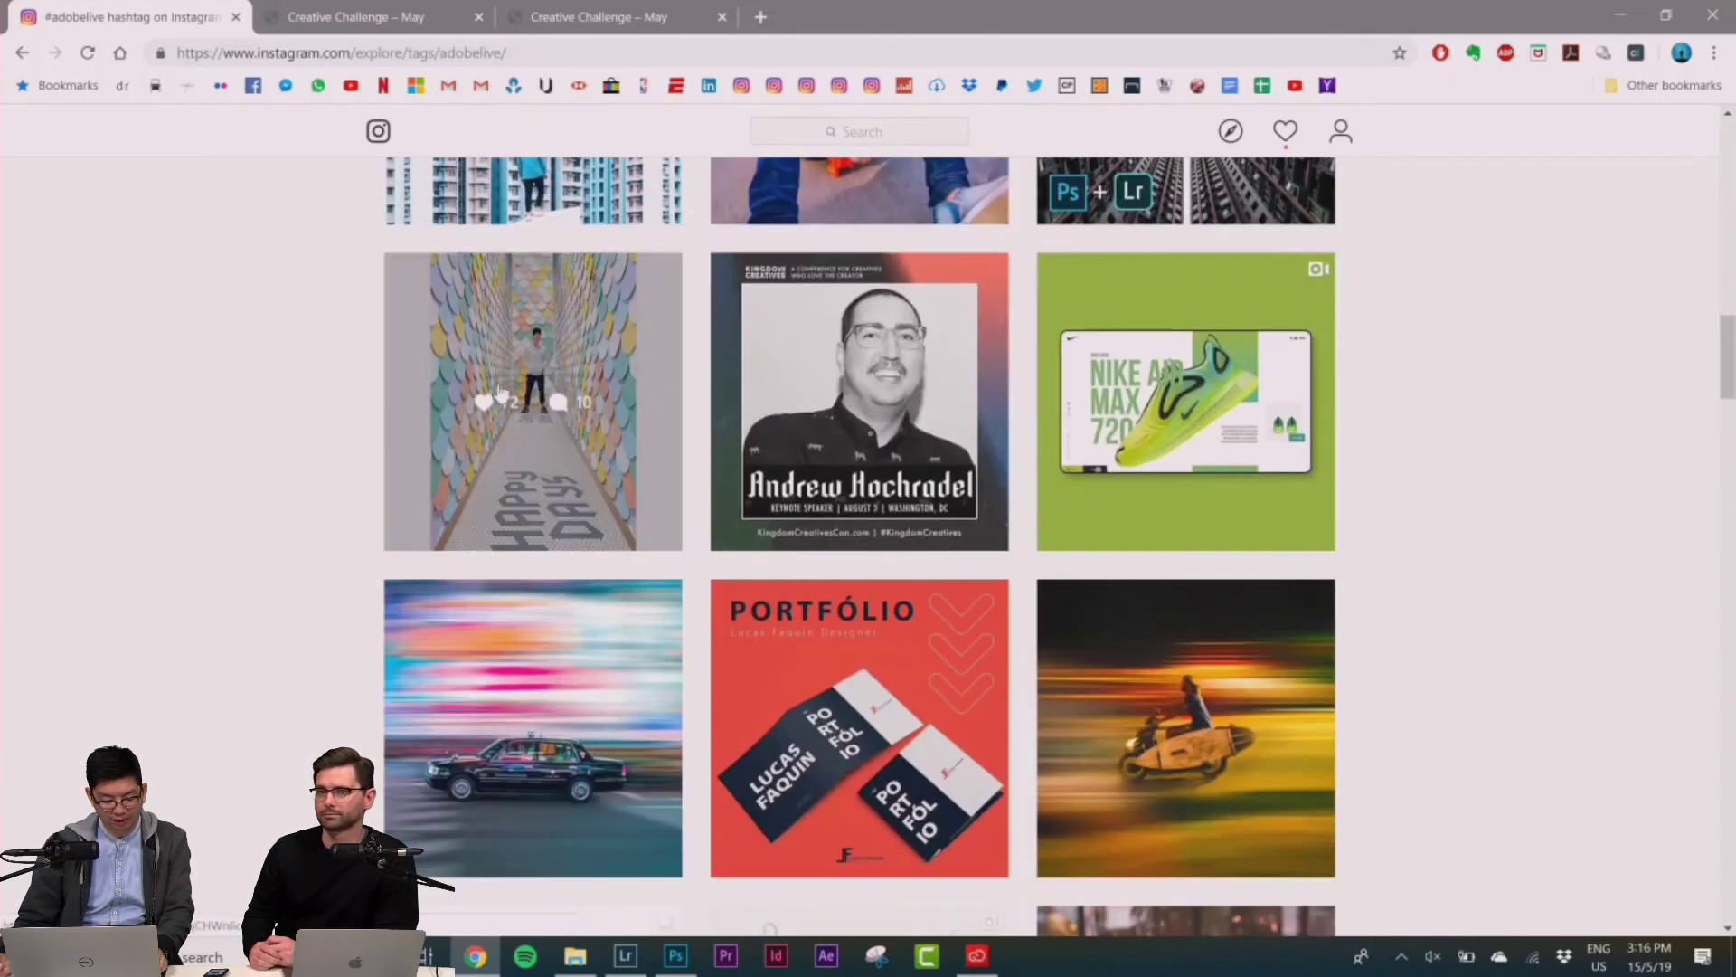
pyautogui.scroll(-3, 1171, 418)
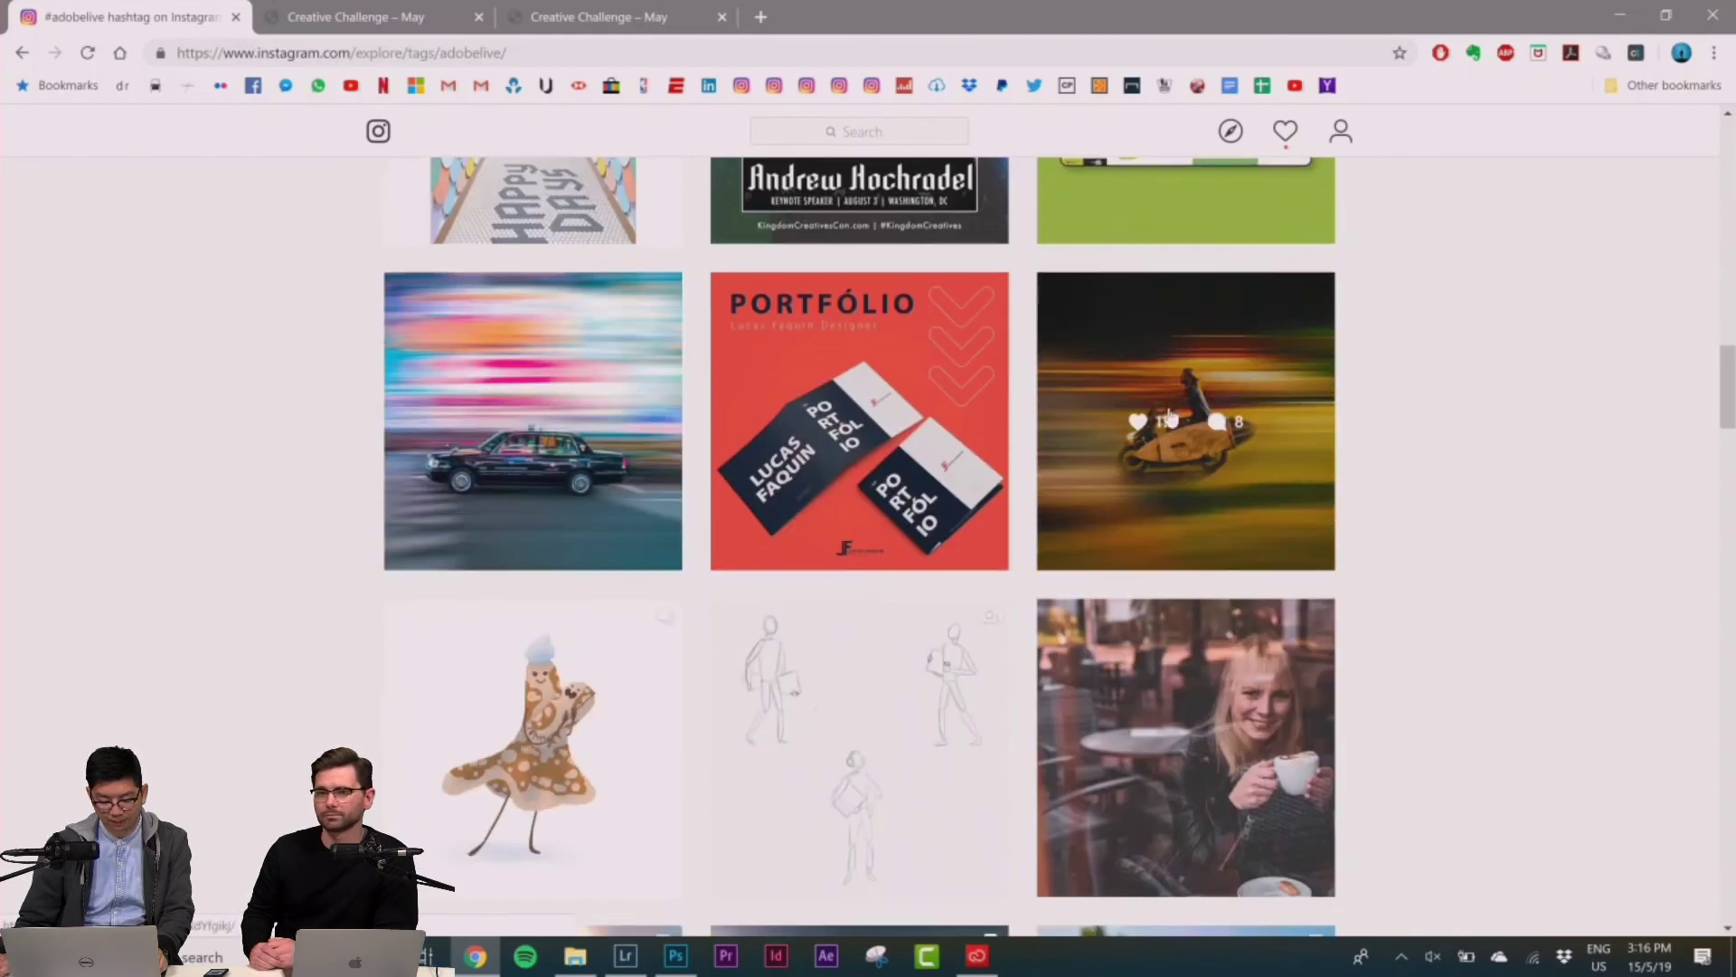
pyautogui.scroll(-10, 1172, 418)
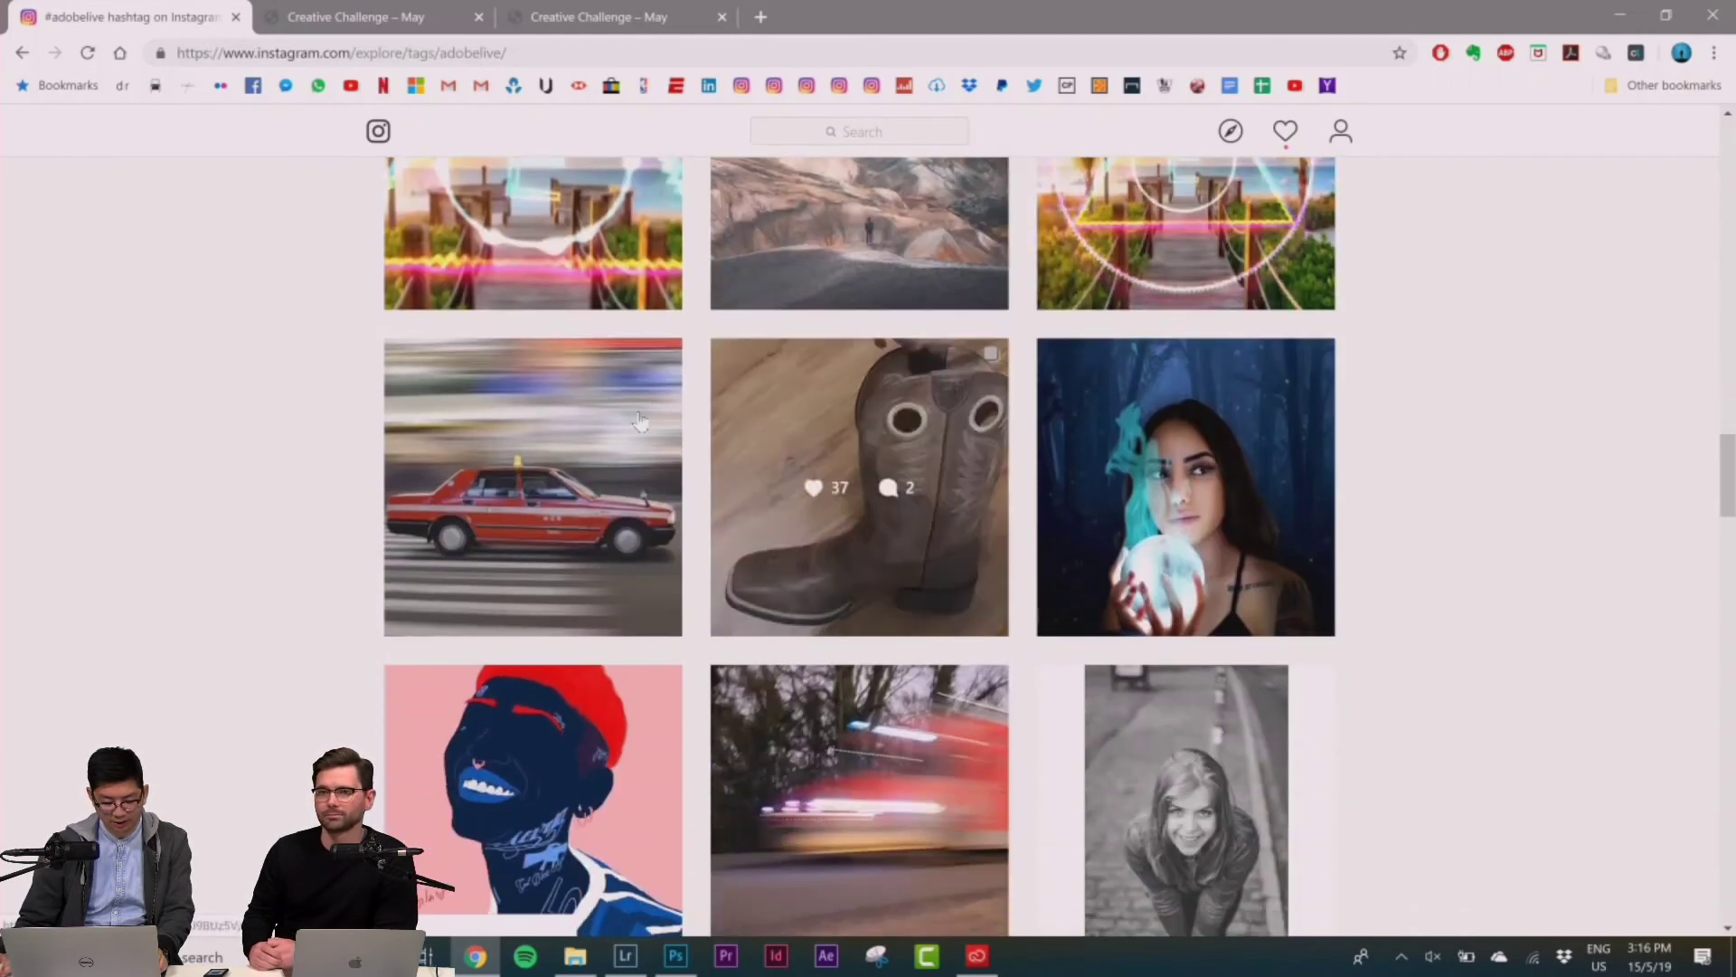
pyautogui.scroll(-6, 786, 464)
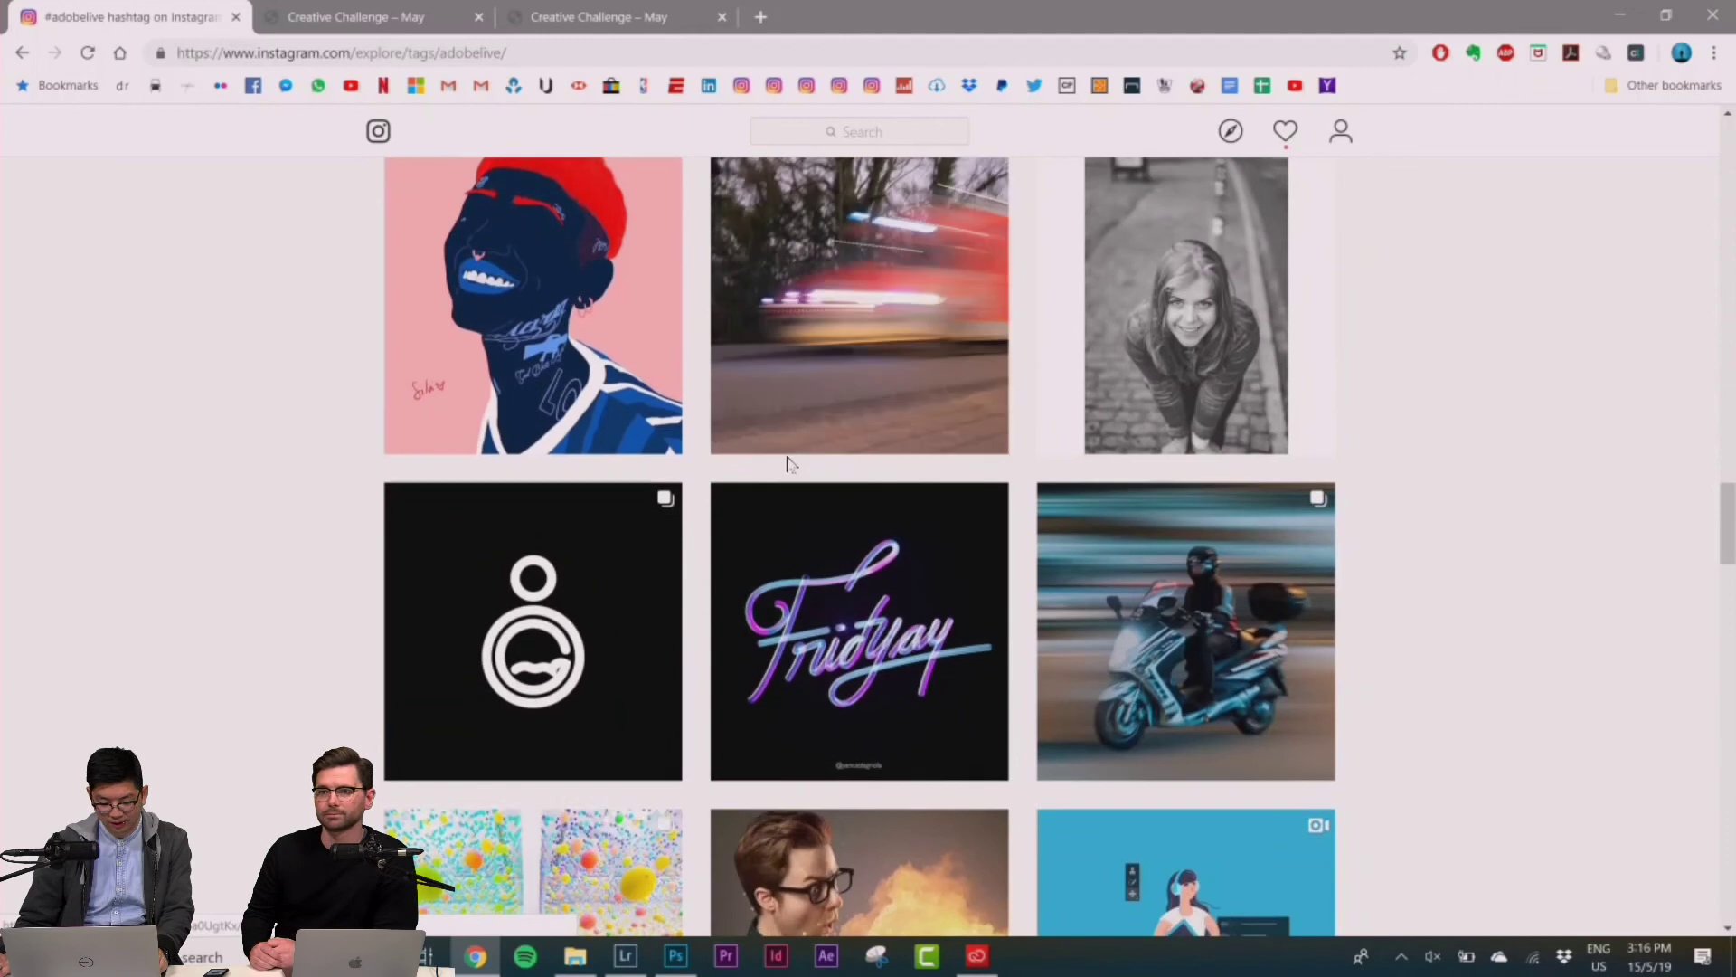
pyautogui.scroll(-6, 787, 464)
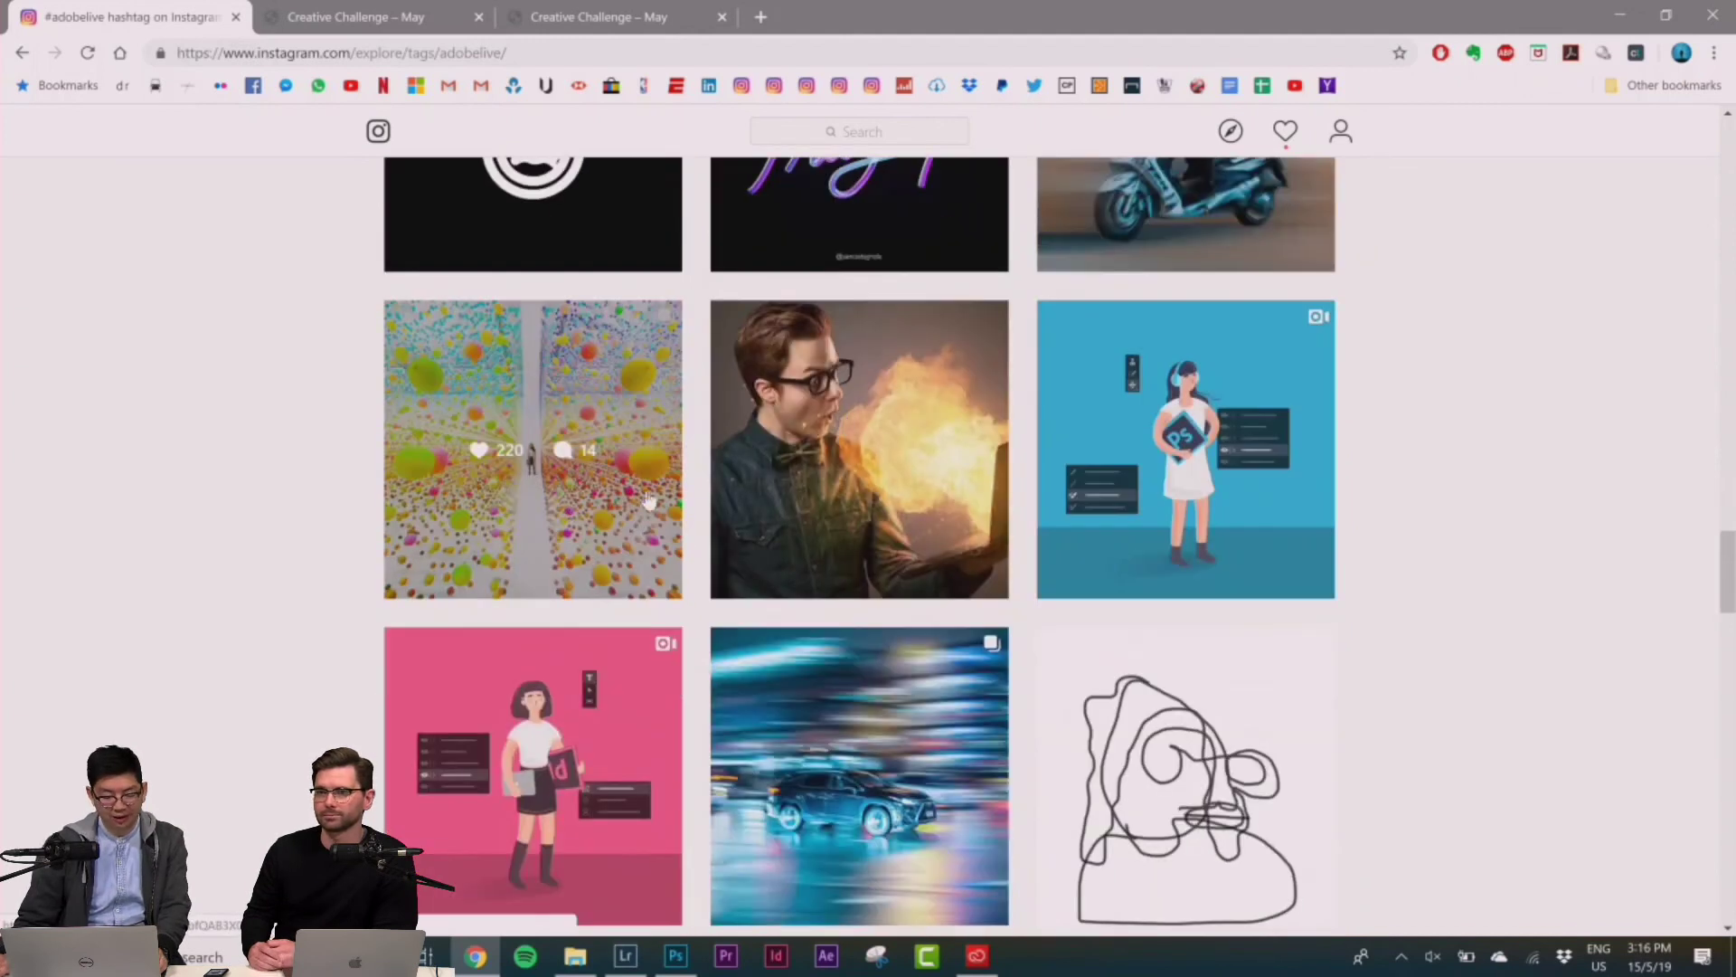
pyautogui.scroll(-14, 1345, 493)
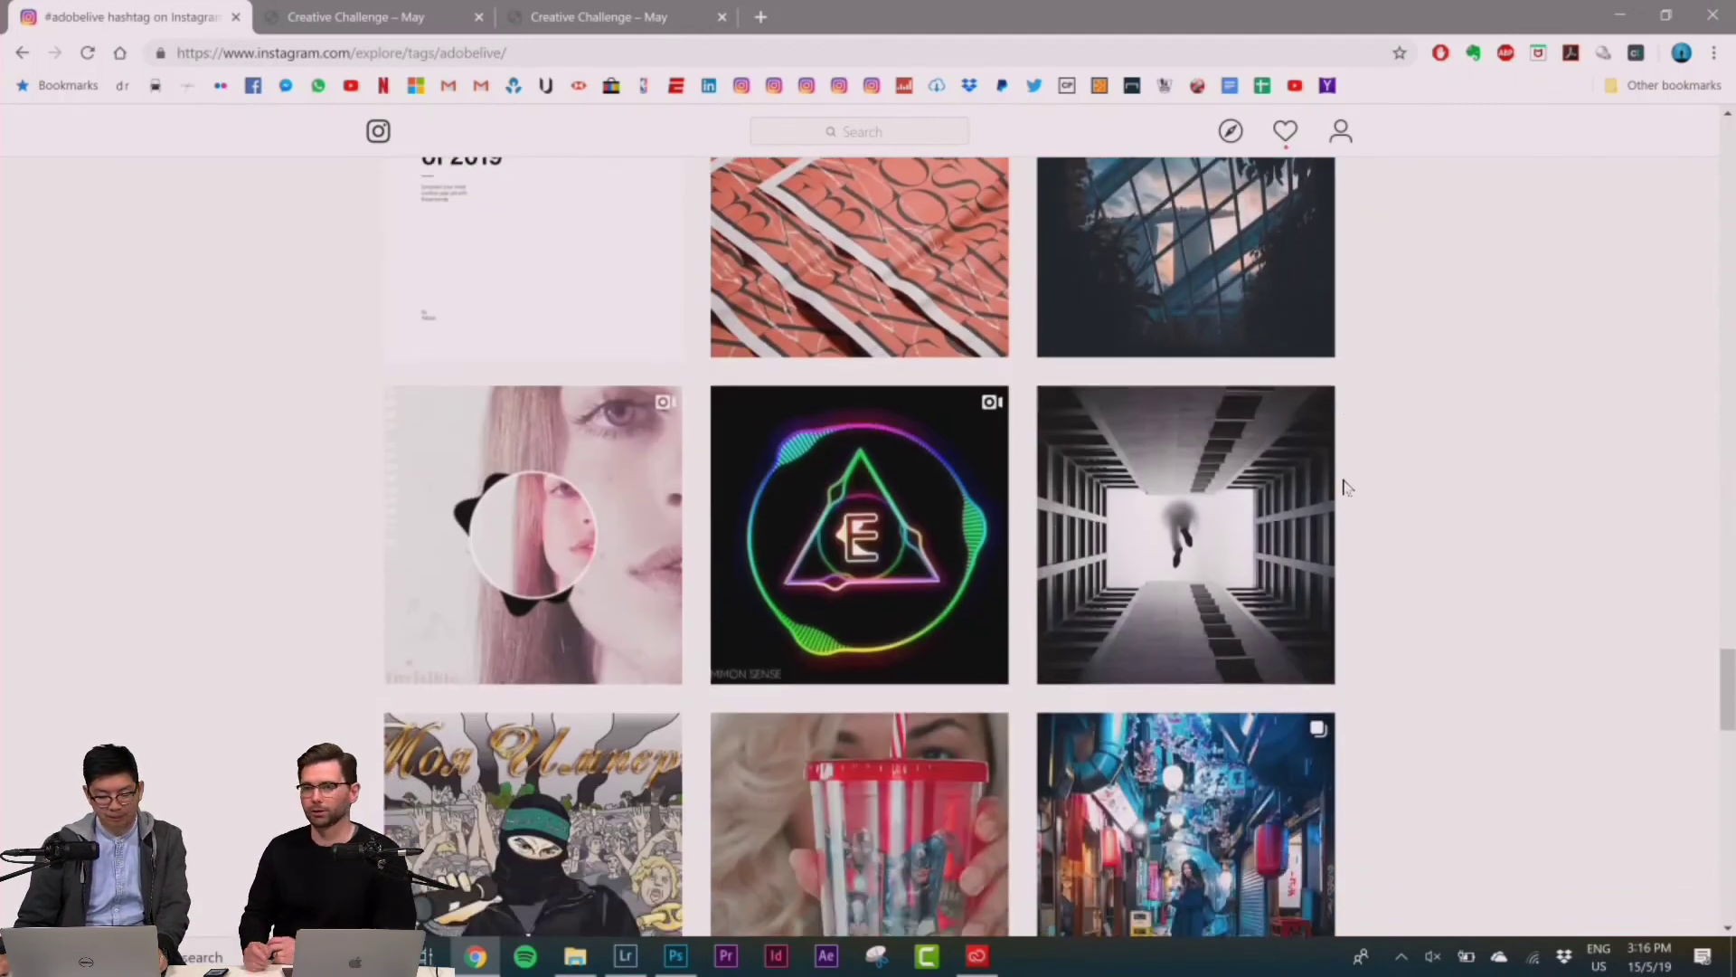
pyautogui.scroll(-10, 1345, 488)
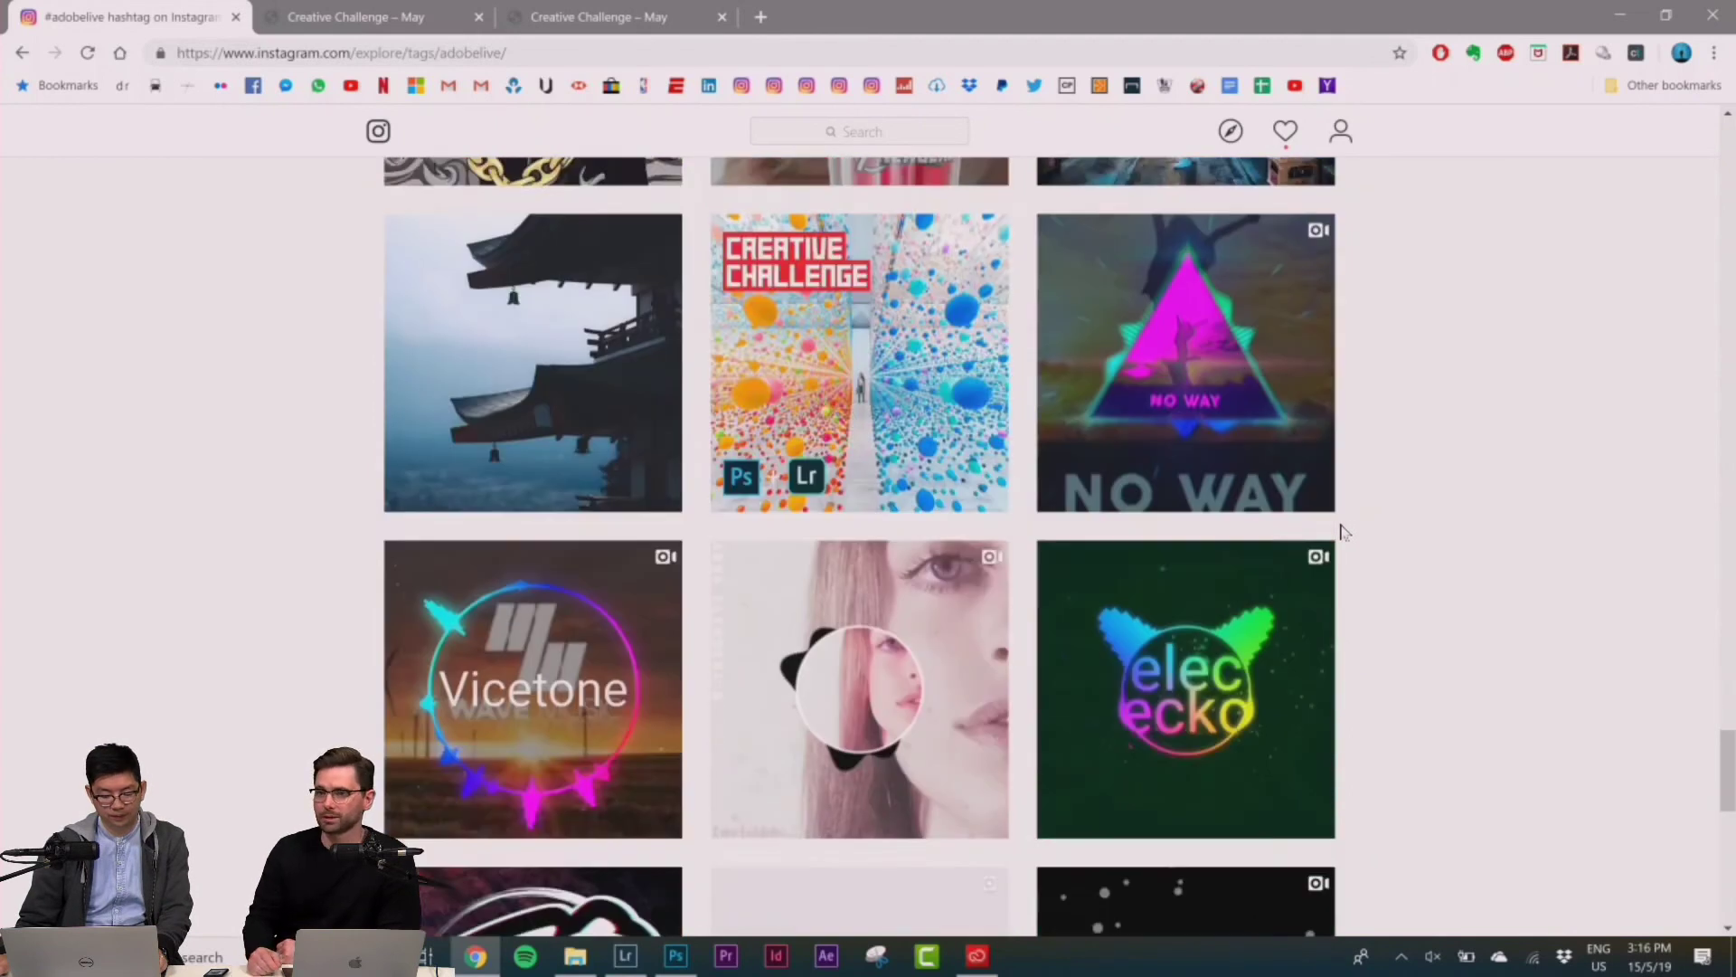
pyautogui.scroll(-6, 1345, 532)
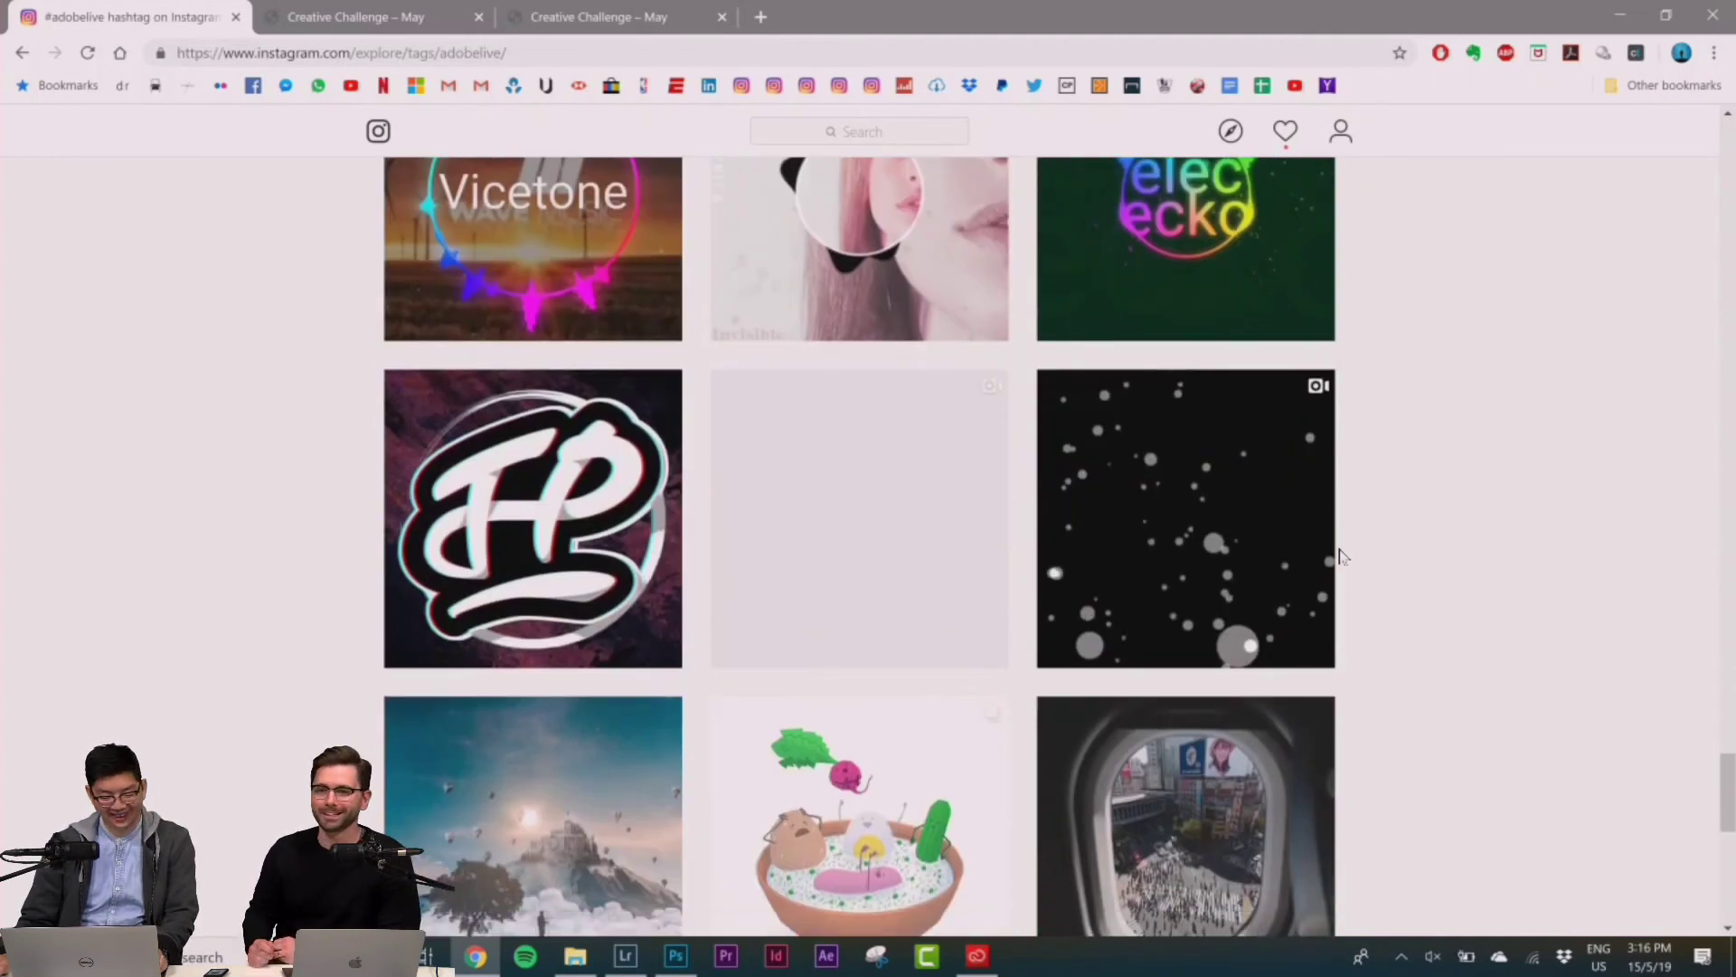
pyautogui.scroll(-4, 1339, 548)
pyautogui.press('Home')
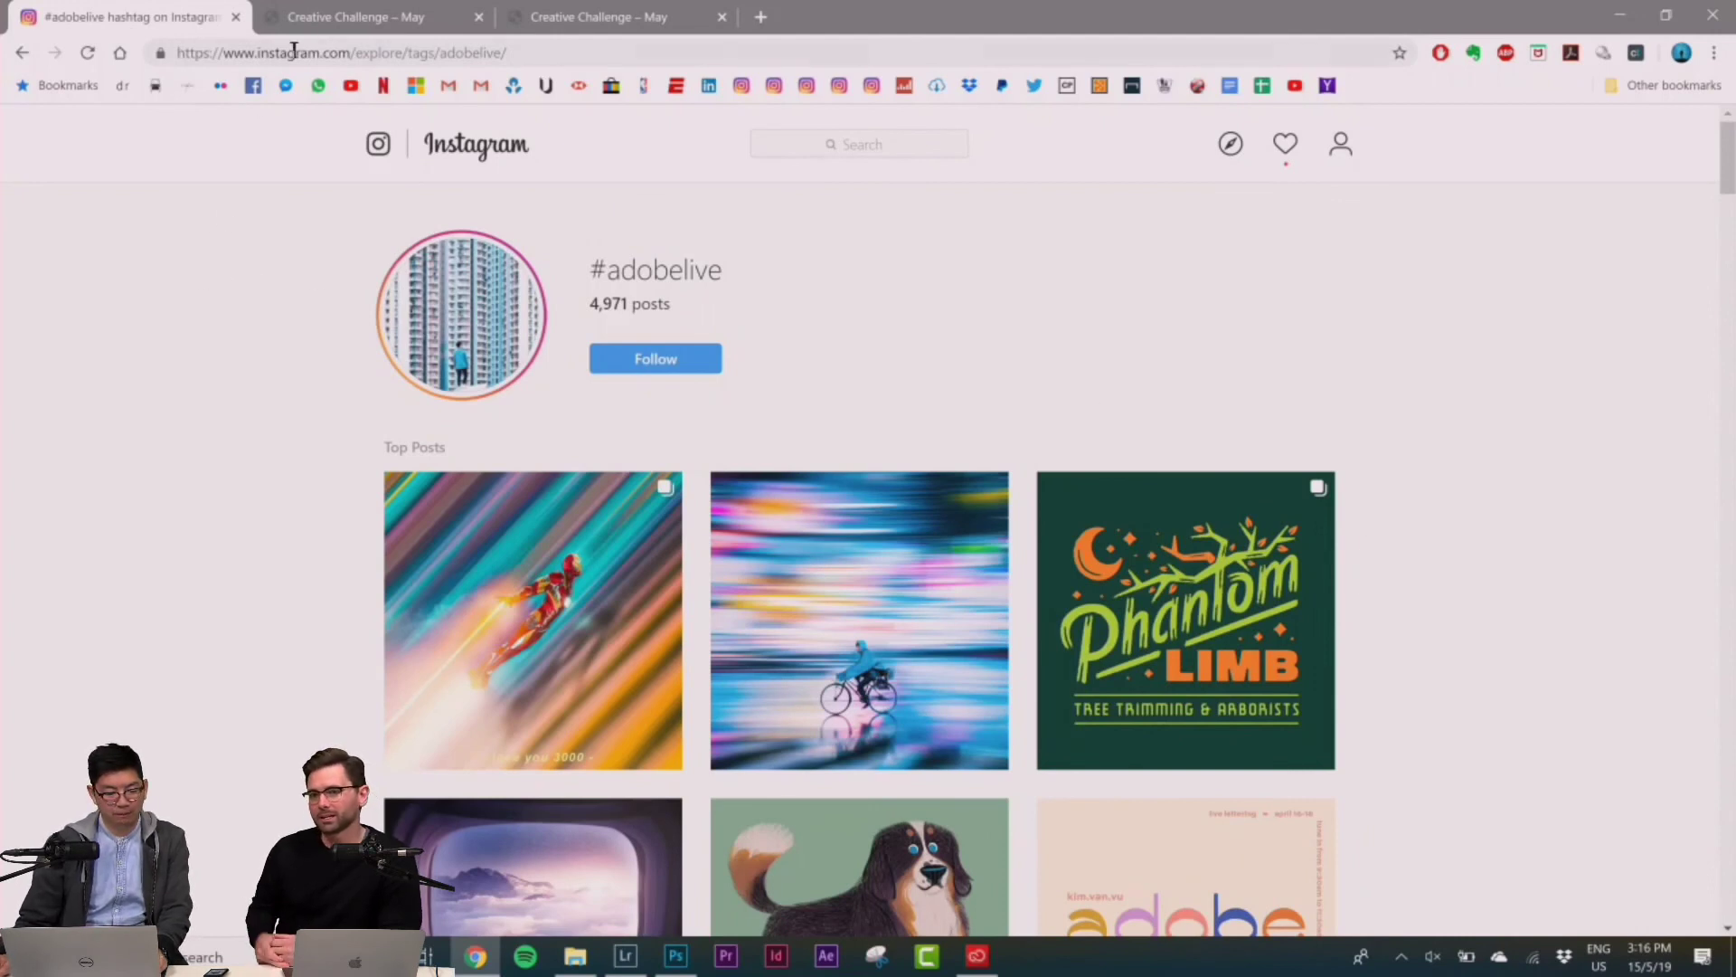
# Look over the #adobelive top posts once more and return to the Creative Challenge entry form
pyautogui.scroll(-2, 269, 463)
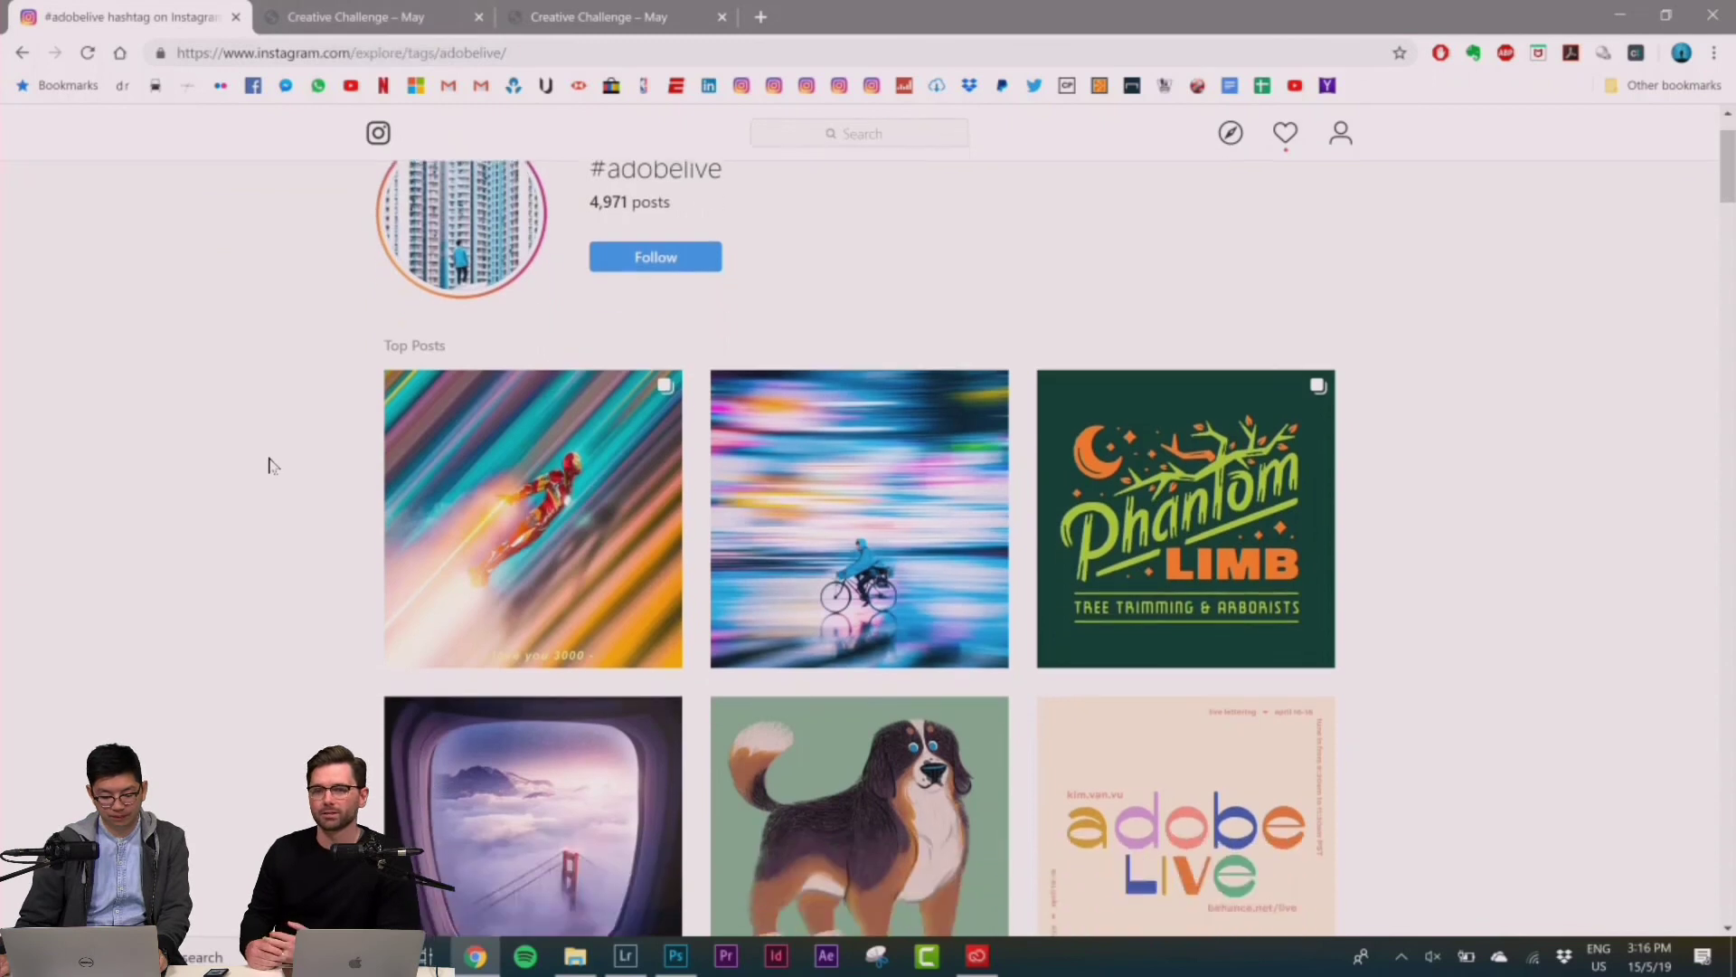
pyautogui.scroll(-10, 268, 464)
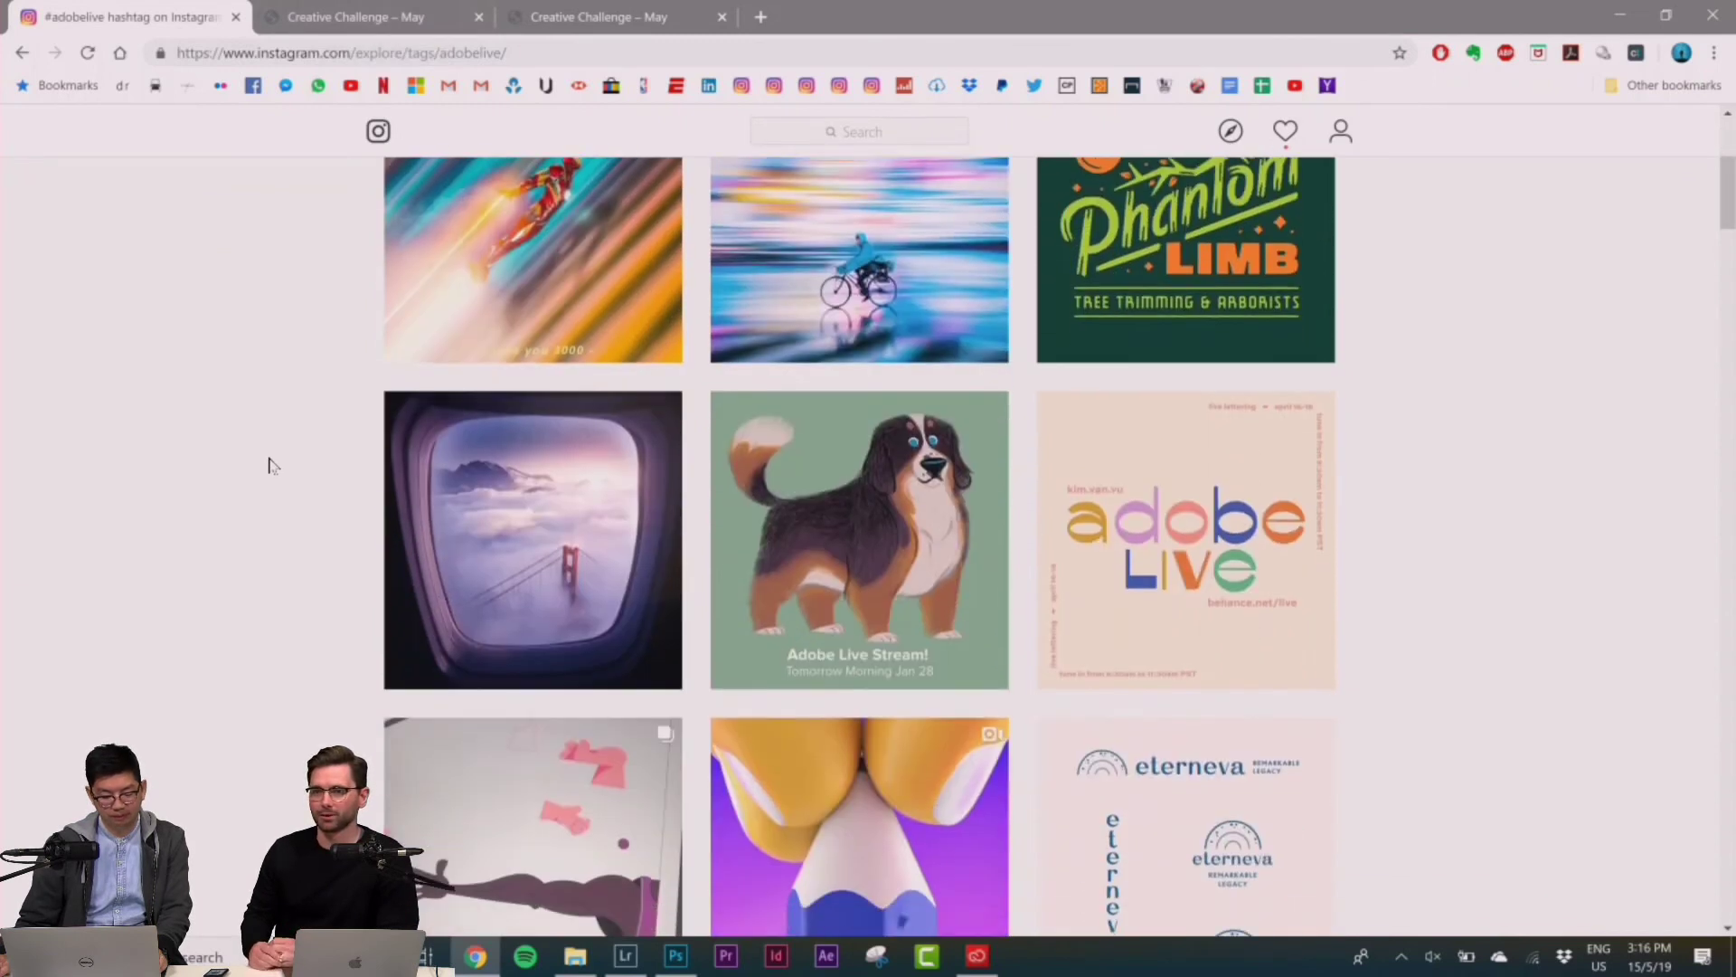
pyautogui.scroll(12, 268, 464)
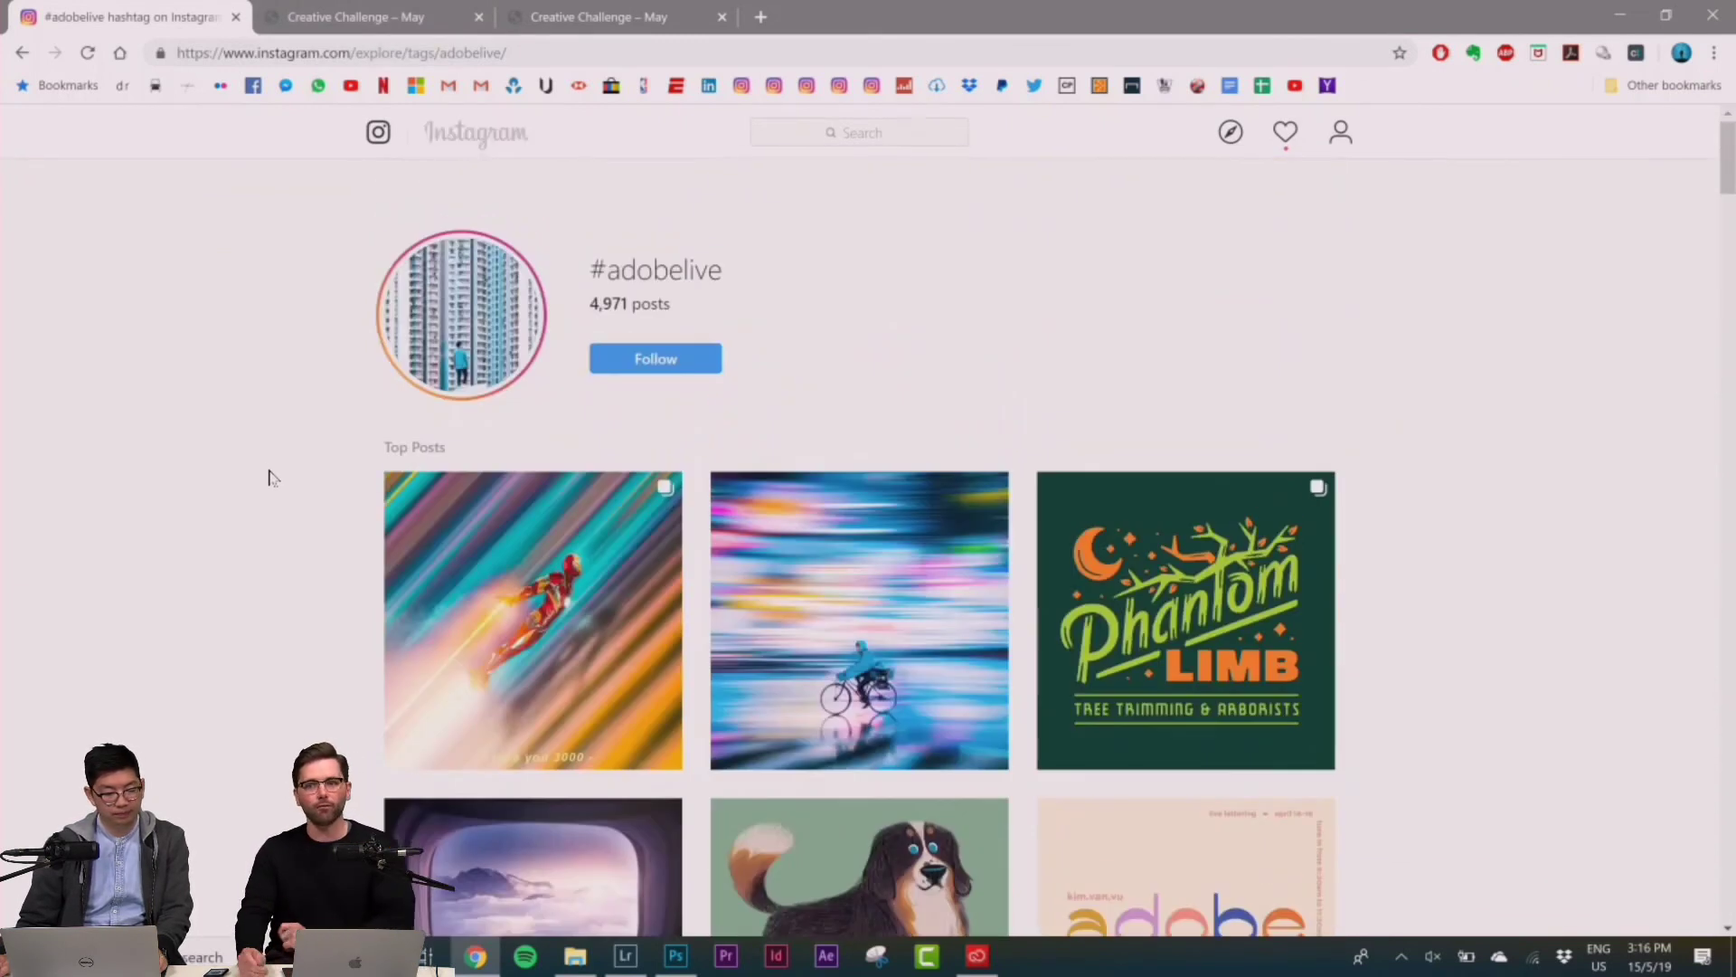
pyautogui.click(412, 18)
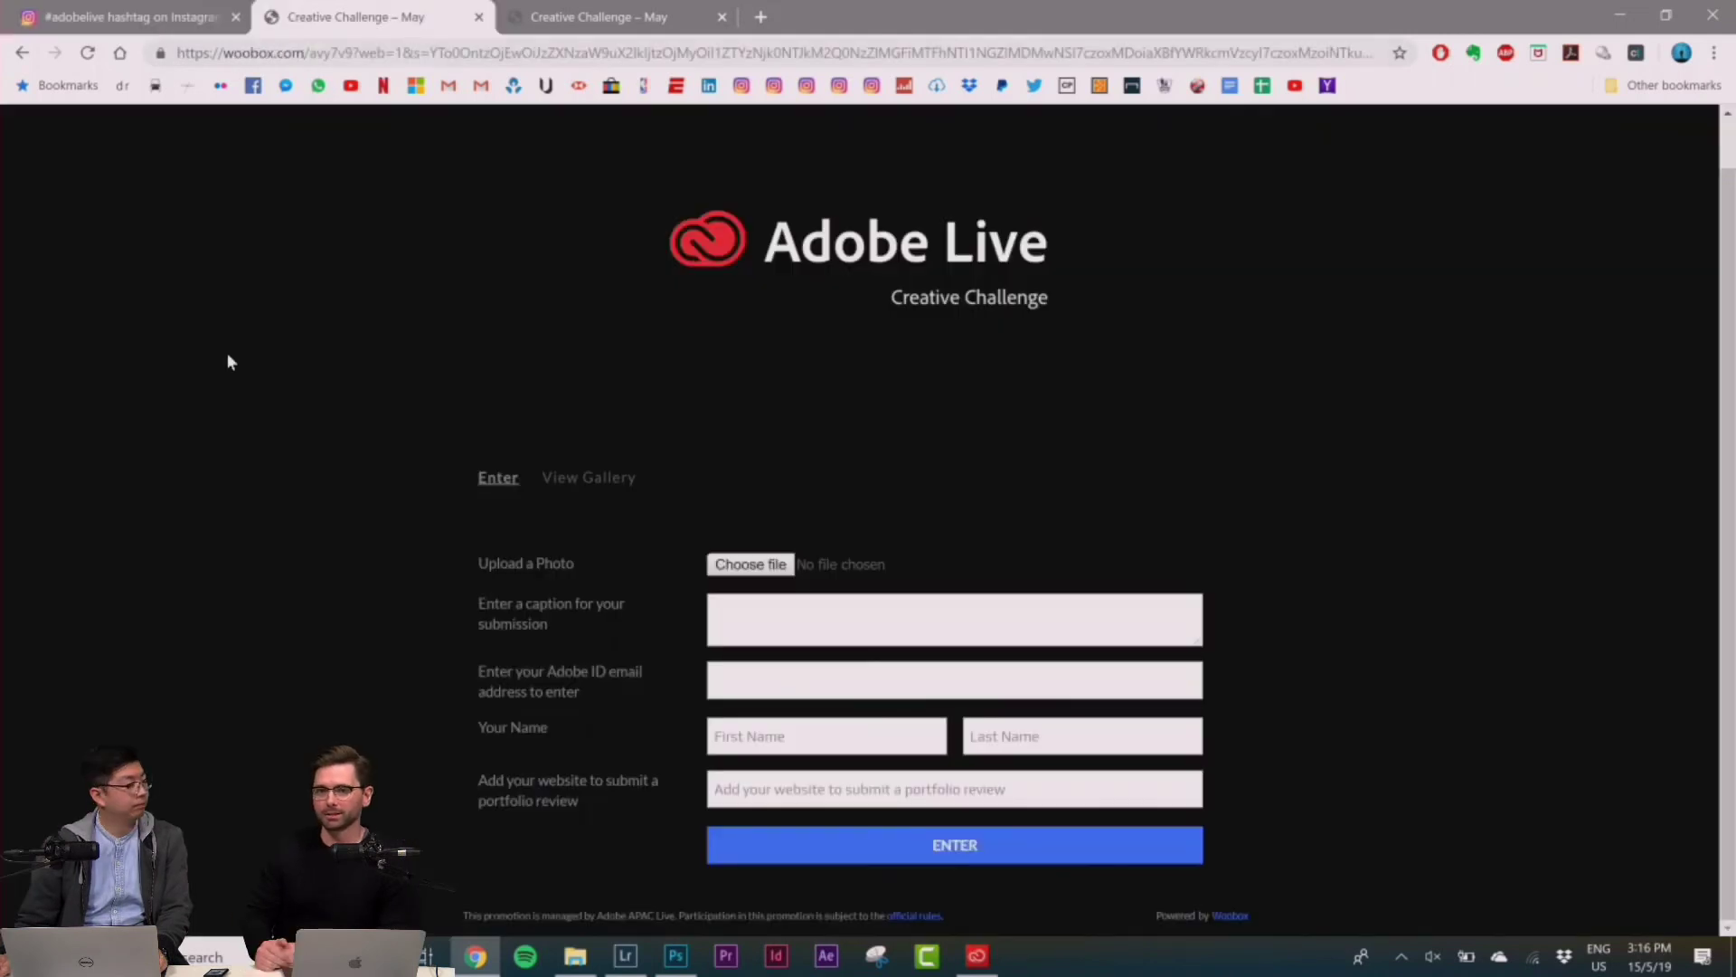